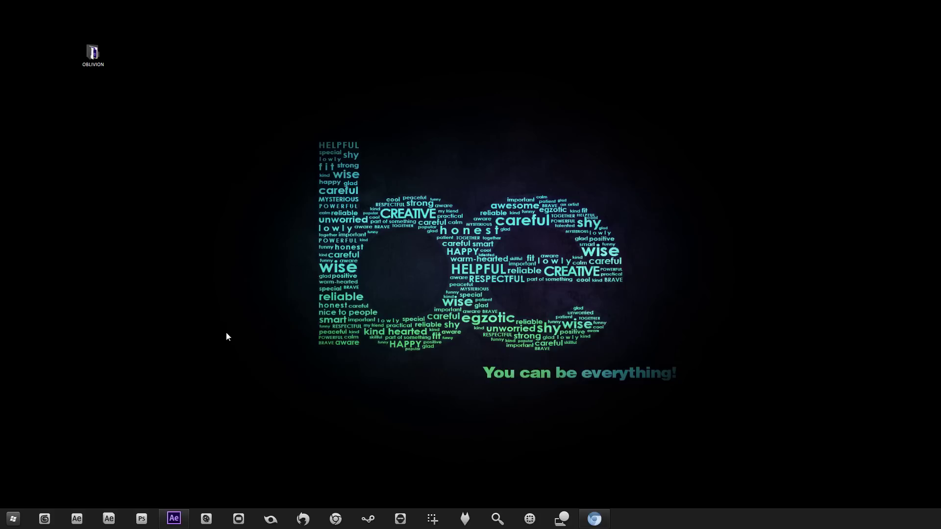
click(174, 518)
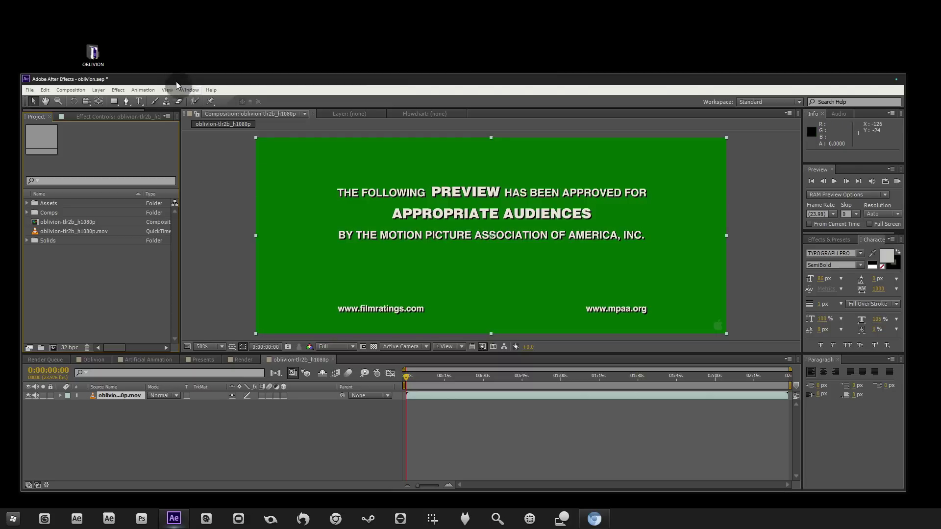
double_click(221, 80)
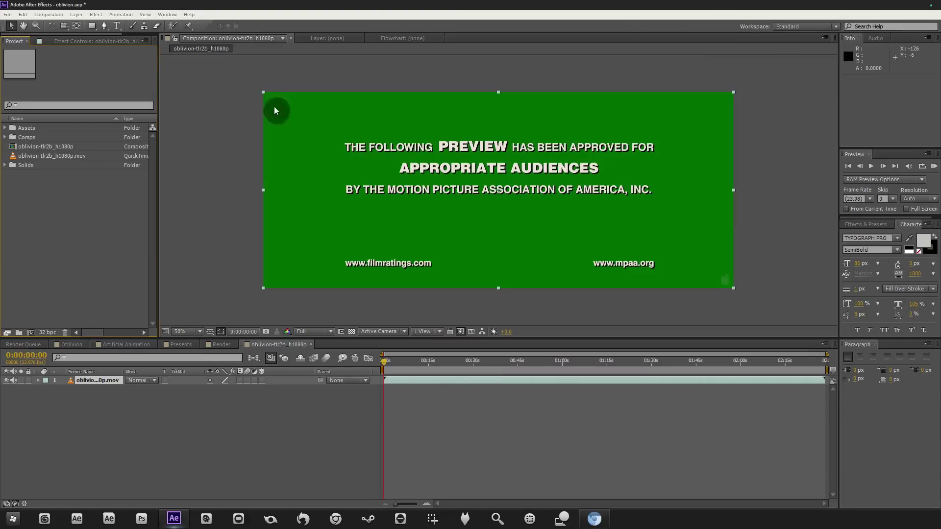
click(901, 5)
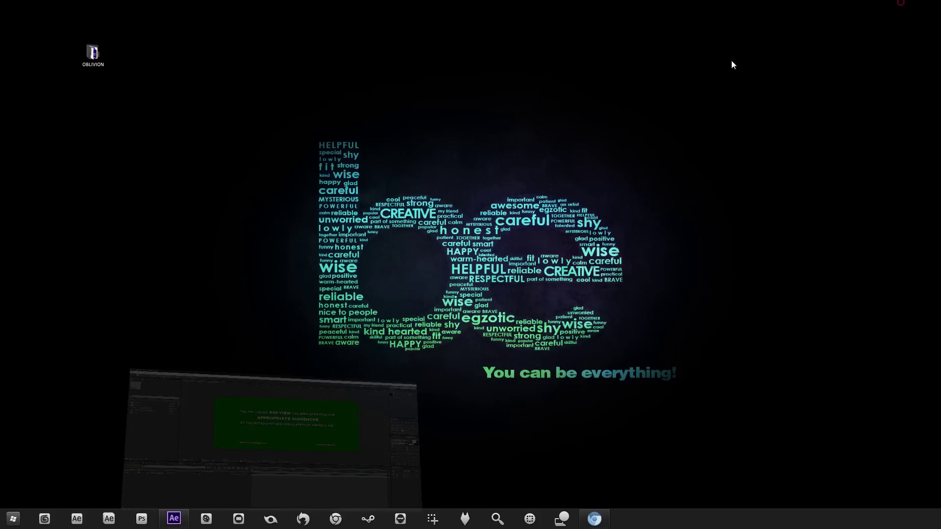
Open the OBLIVION folder on the desktop and select the oblivion.aep project file.
double_click(91, 55)
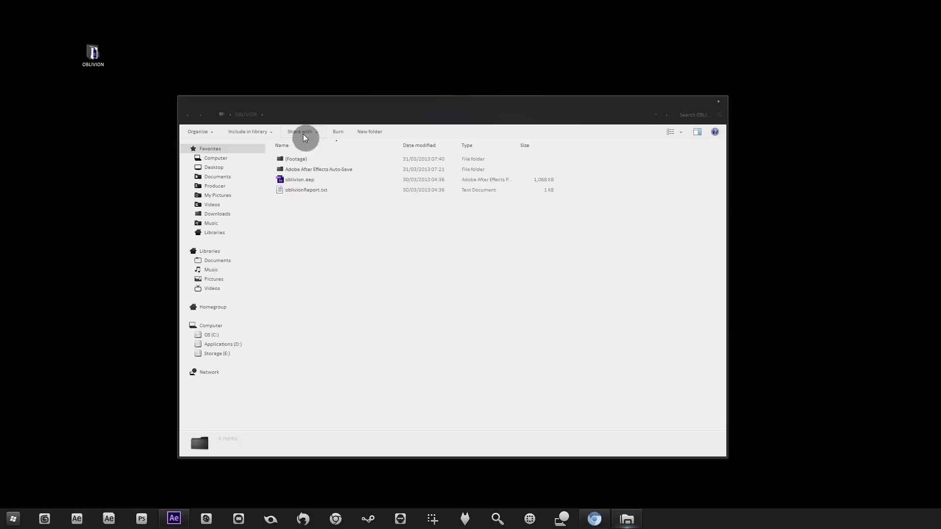
click(333, 167)
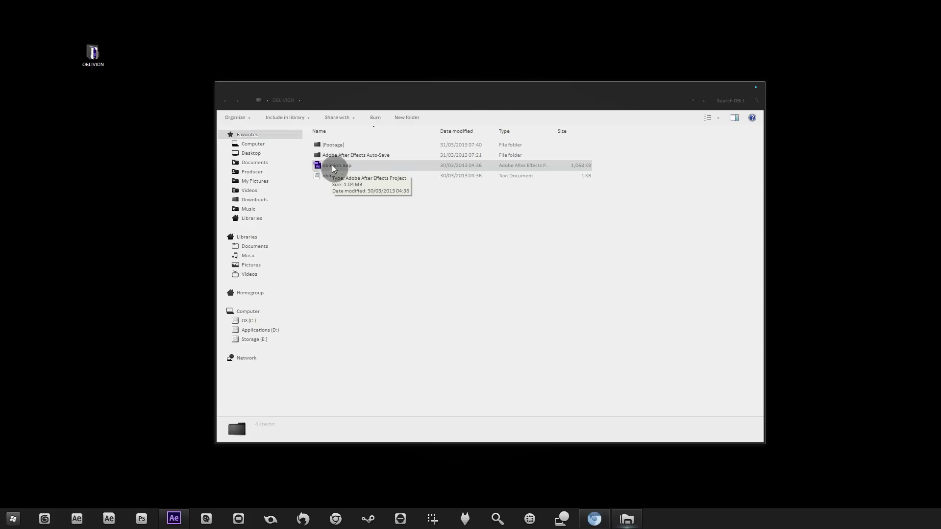
click(359, 165)
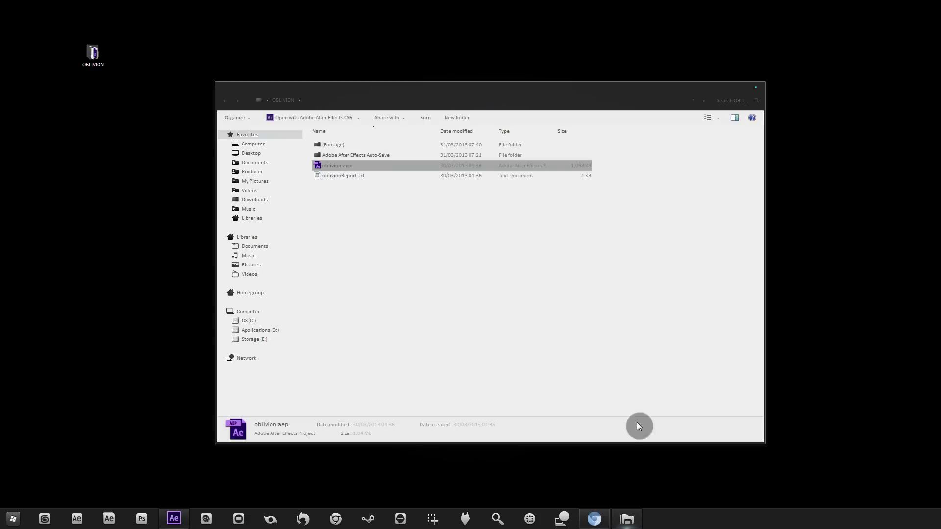
Switch to the web browser and view the Video Copilot products page and the Red Giant Trapcode Particular page.
click(594, 518)
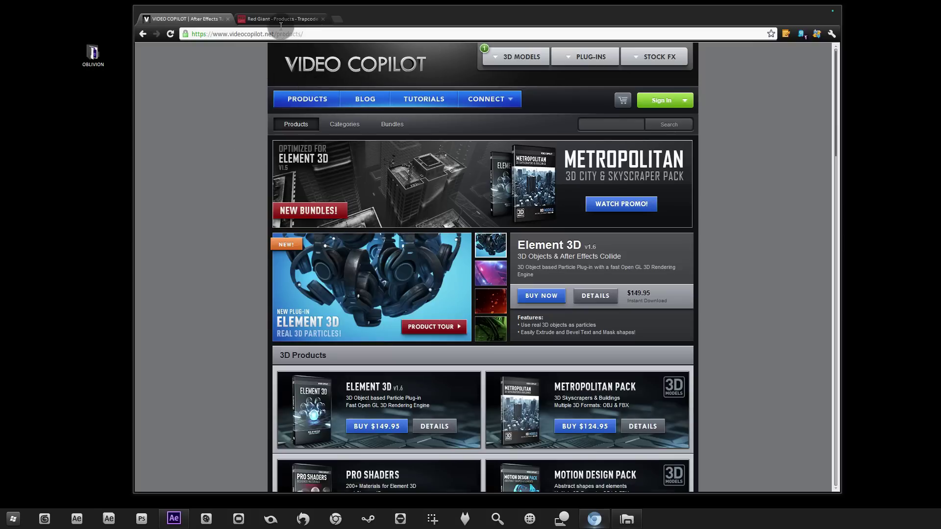
key(ctrl+Tab)
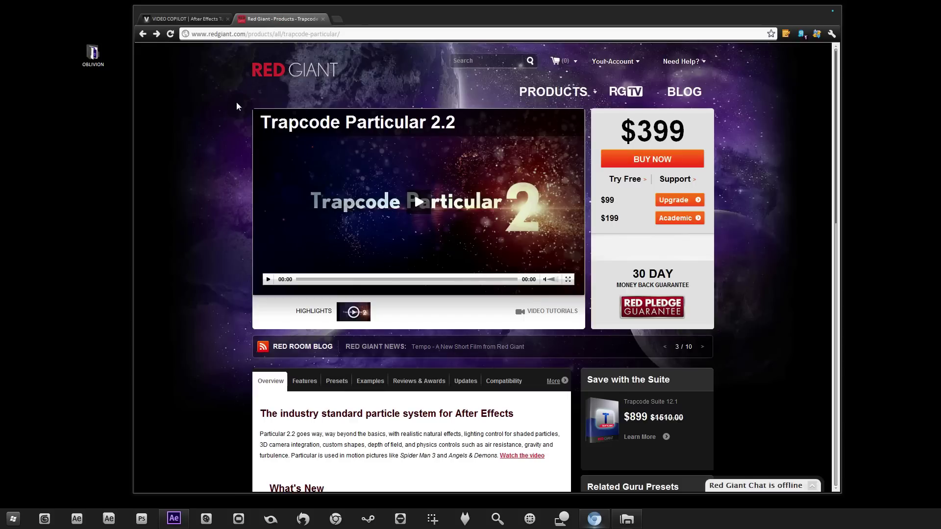
click(187, 17)
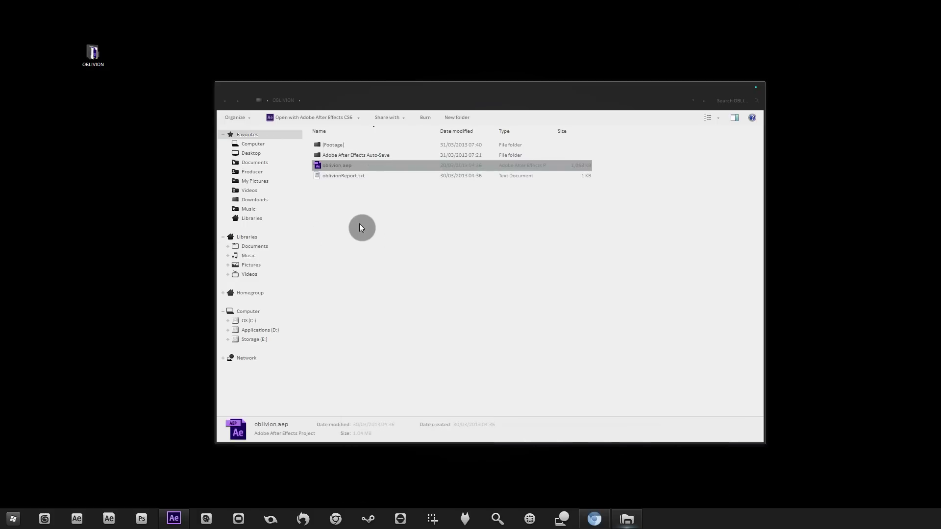
Switch to After Effects and examine the finished title in the Oblivion composition.
click(359, 224)
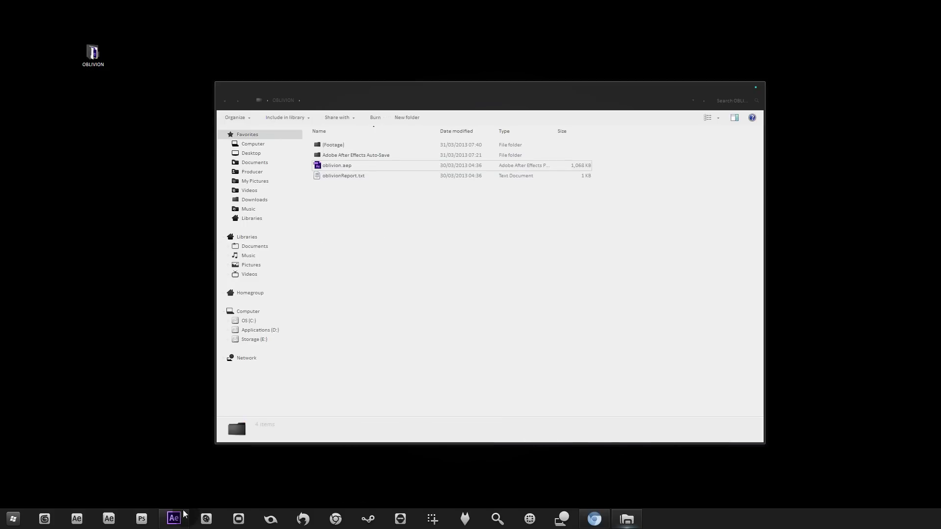
click(167, 456)
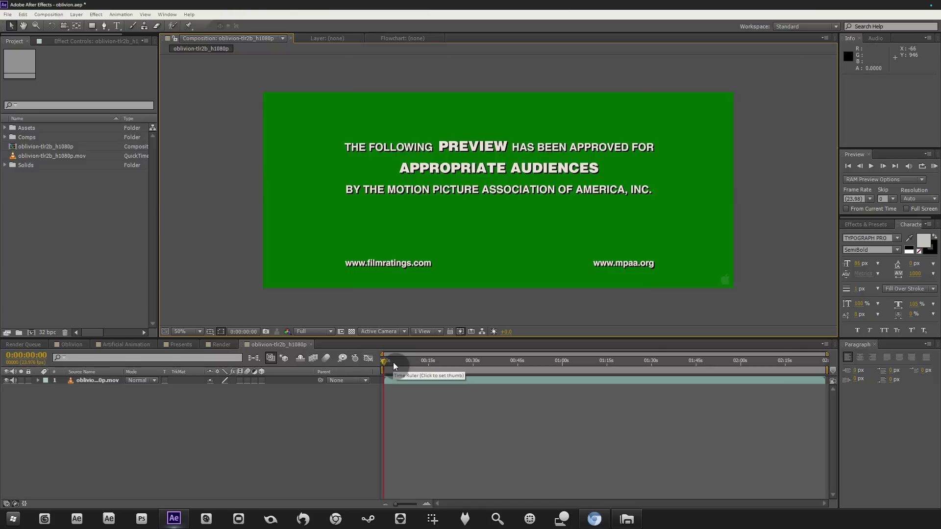
click(96, 363)
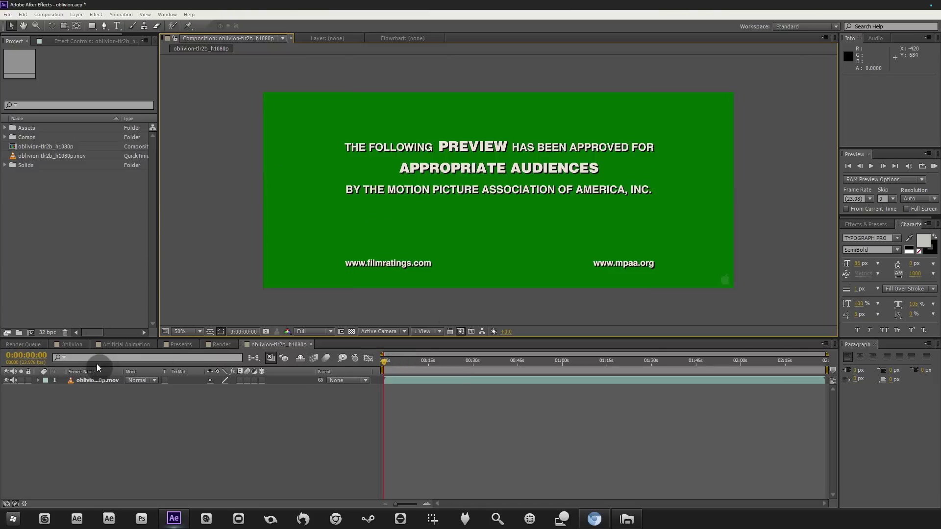
click(74, 348)
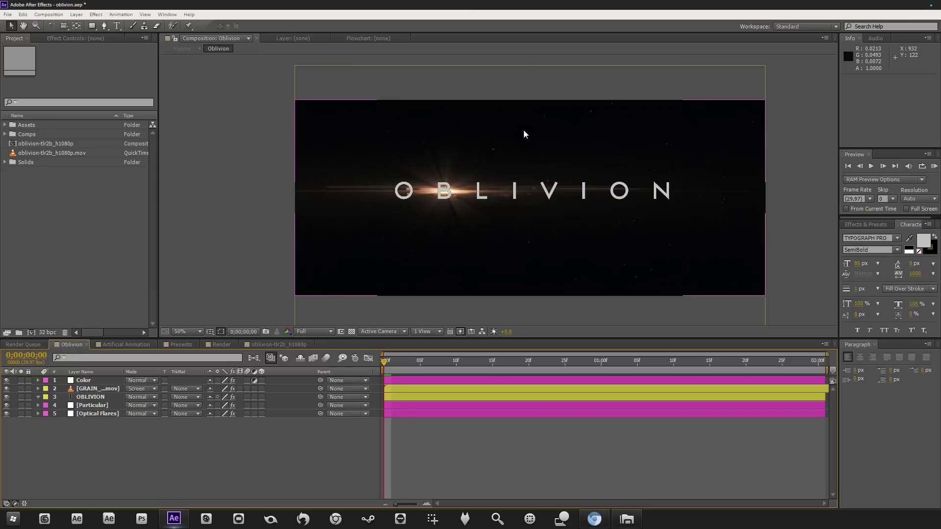
scroll(485, 187, up, 2)
scroll(444, 190, down, 2)
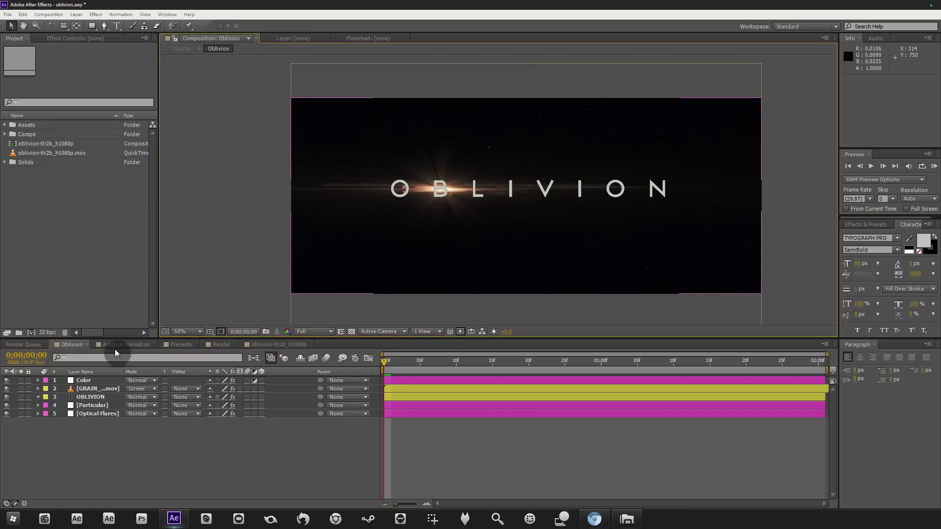
Open the Render composition and check its title sequence at 0:00:00:20, 0:00:04:08 and 0:00:03:08.
click(216, 345)
scroll(478, 196, up, 2)
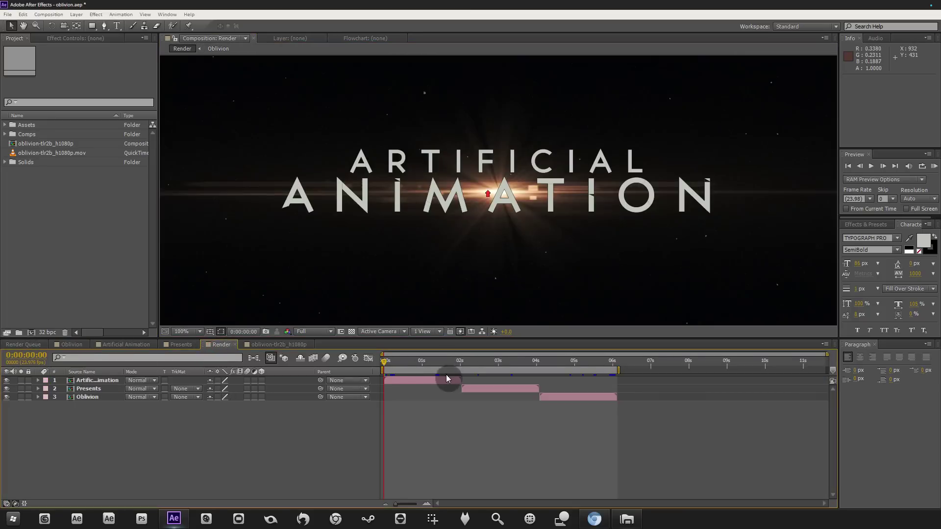
scroll(443, 205, down, 2)
click(416, 362)
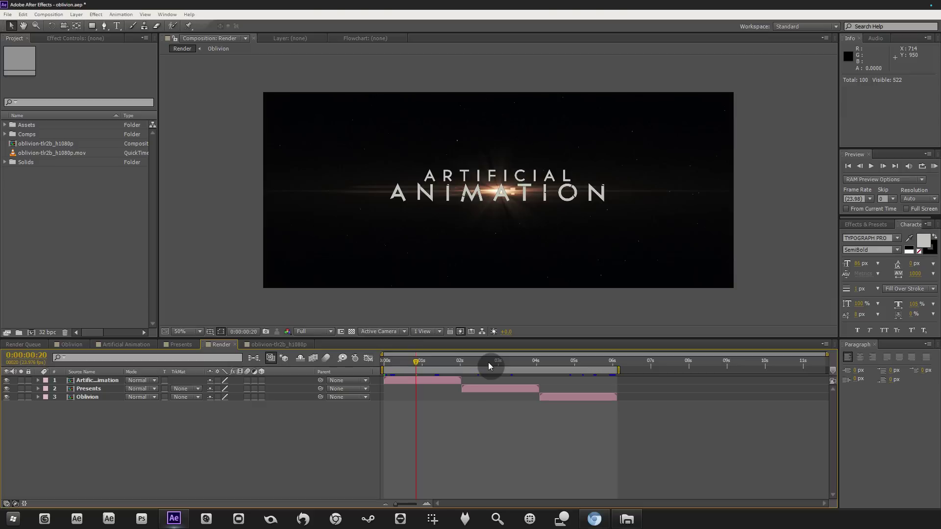
click(549, 362)
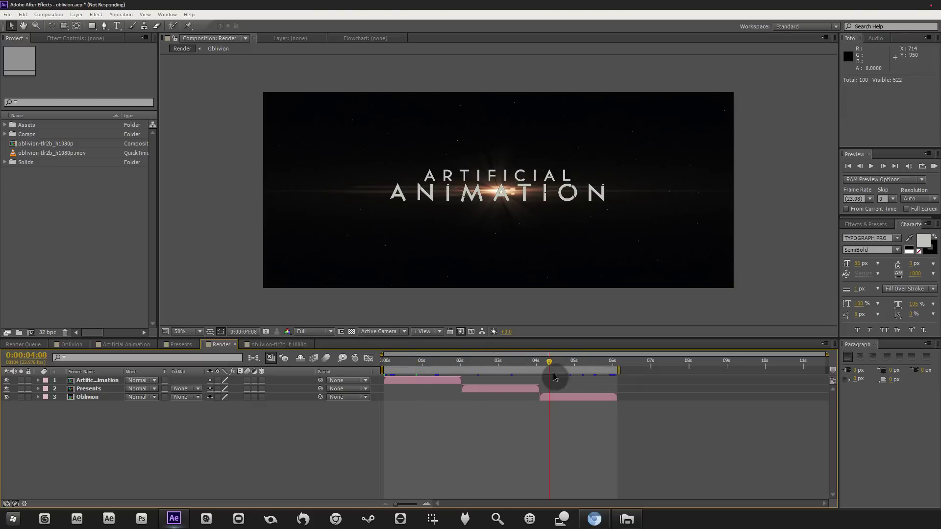
click(511, 366)
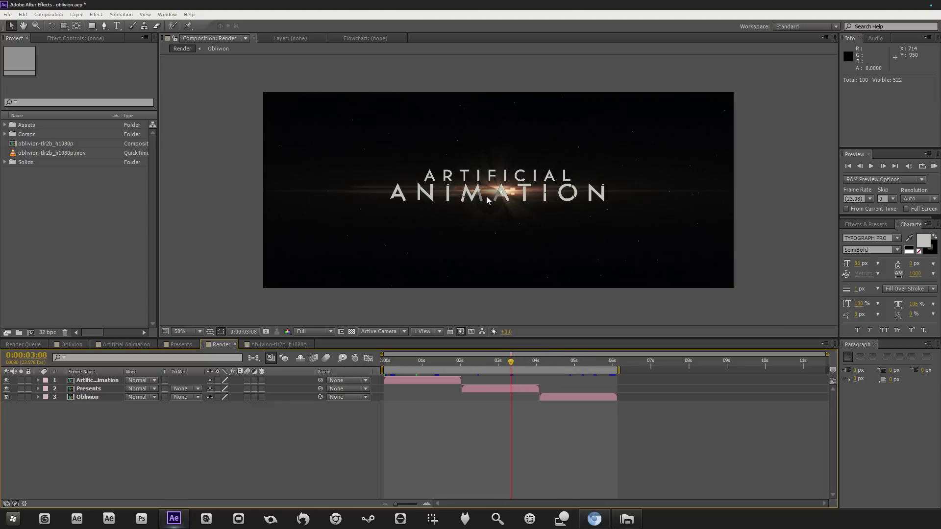
Examine the OBLIVION title up close in the Render composition at 0:00:04:22, 0:00:05:07 and 0:00:05:21.
click(573, 363)
key(.)
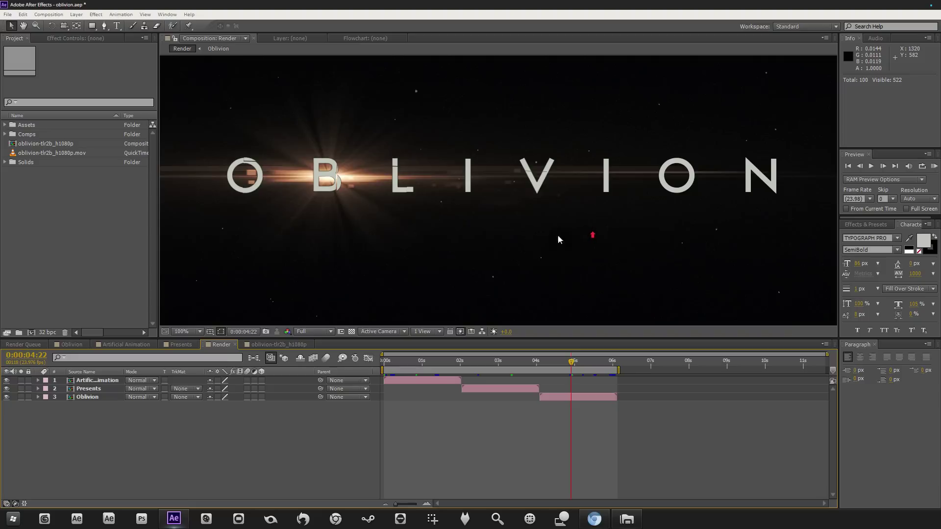
click(587, 364)
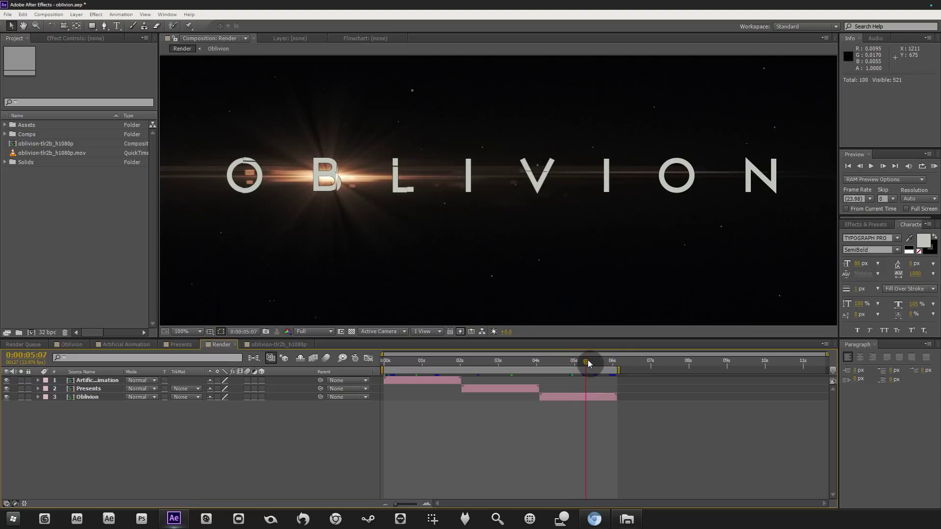
click(602, 361)
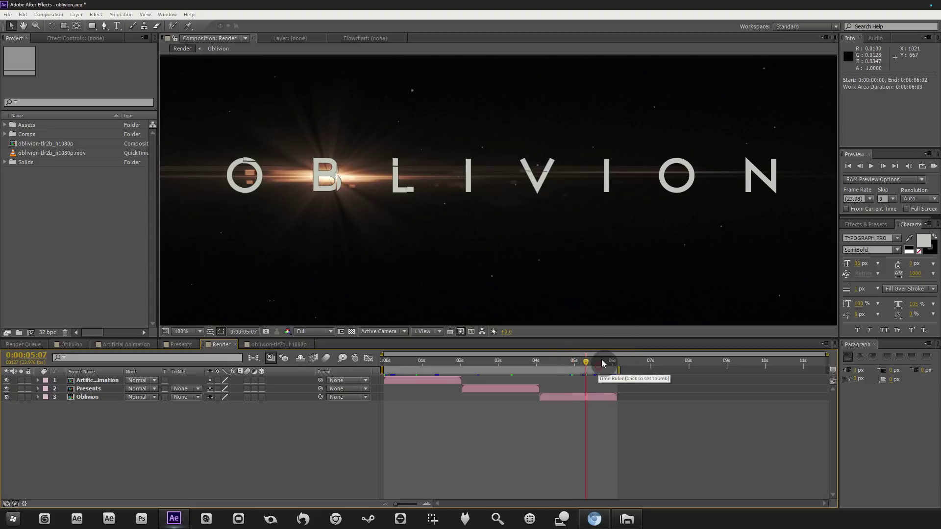
click(608, 362)
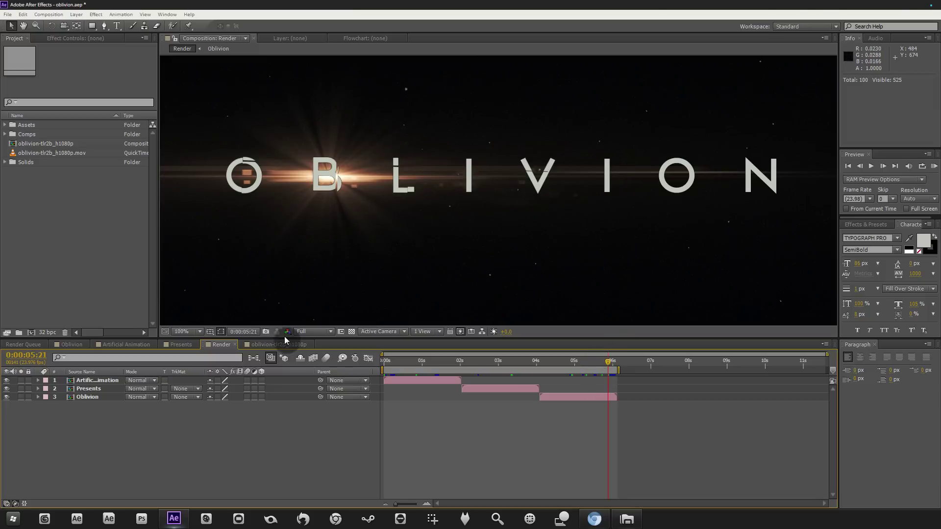
scroll(370, 248, up, 1)
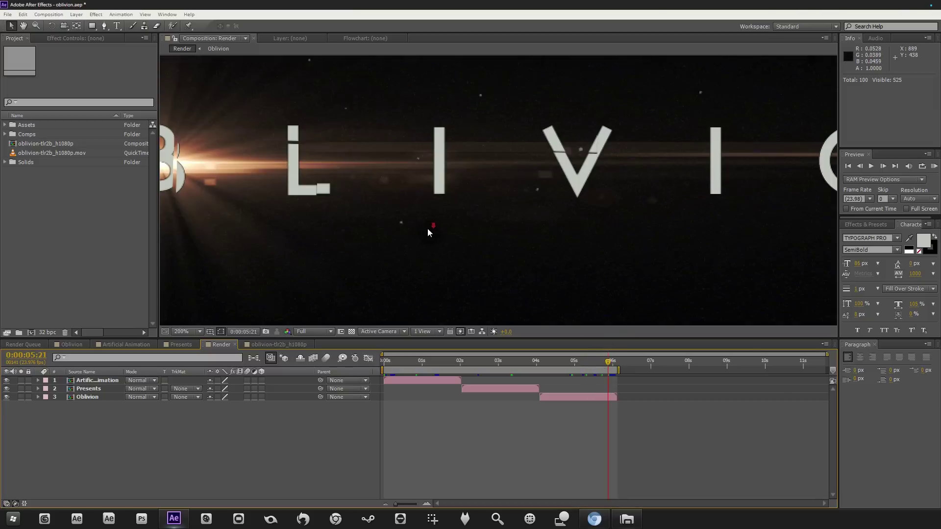
scroll(421, 229, down, 2)
Open the oblivion-tlr2b_h1080p trailer composition, go to 0:02:25:11 and examine the original title's lettering, flare and particles up close.
click(279, 345)
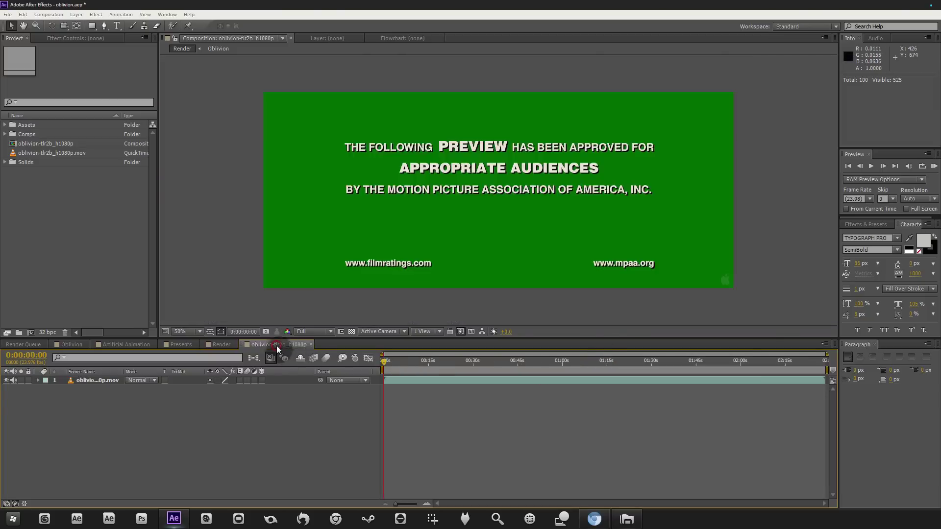
drag(756, 361, 816, 360)
scroll(473, 214, up, 1)
drag(268, 178, 428, 180)
scroll(448, 123, down, 1)
drag(569, 176, 469, 171)
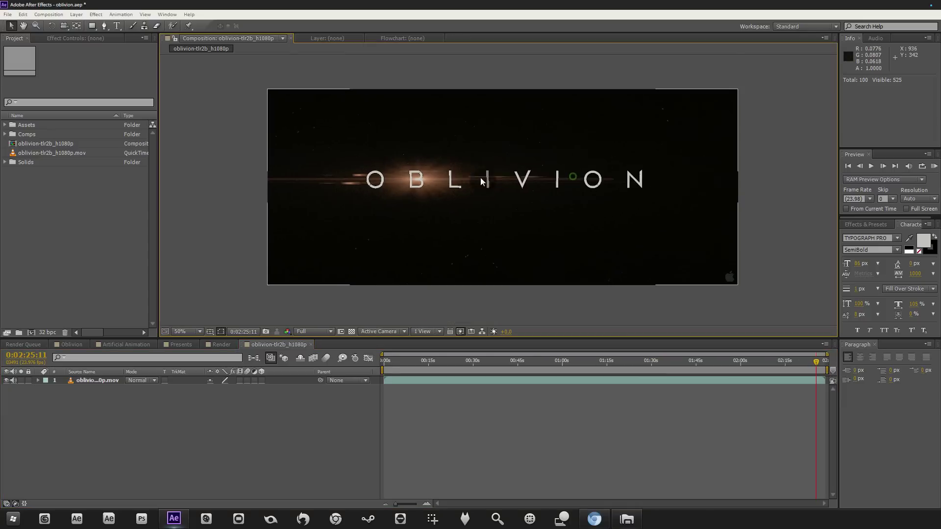
scroll(480, 255, up, 1)
drag(411, 265, 466, 198)
drag(382, 163, 448, 197)
drag(644, 159, 483, 212)
scroll(445, 218, down, 1)
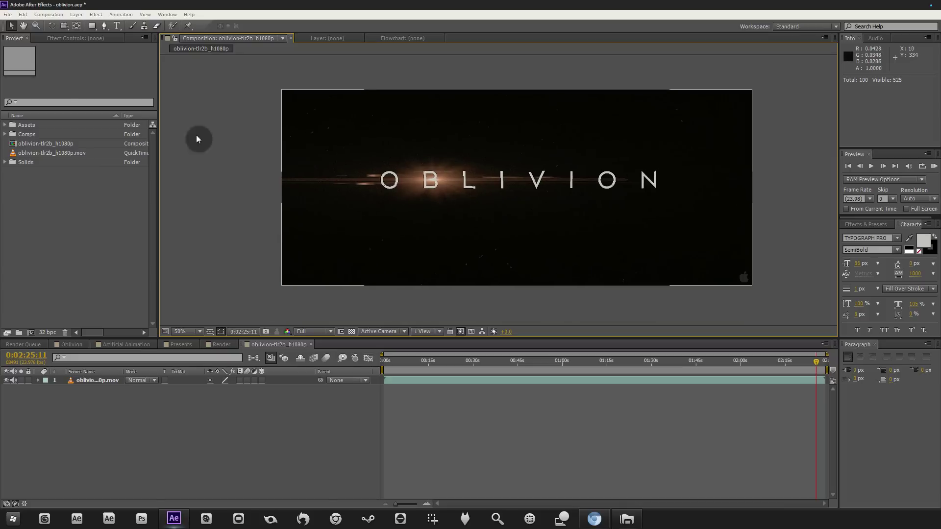
Start a new, empty After Effects project.
click(8, 14)
mouse_move(109, 27)
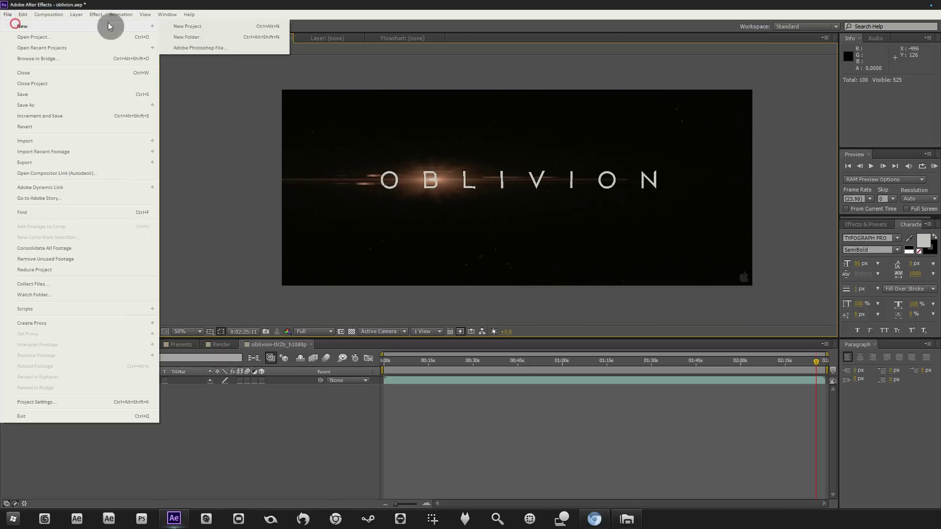
click(200, 30)
click(475, 270)
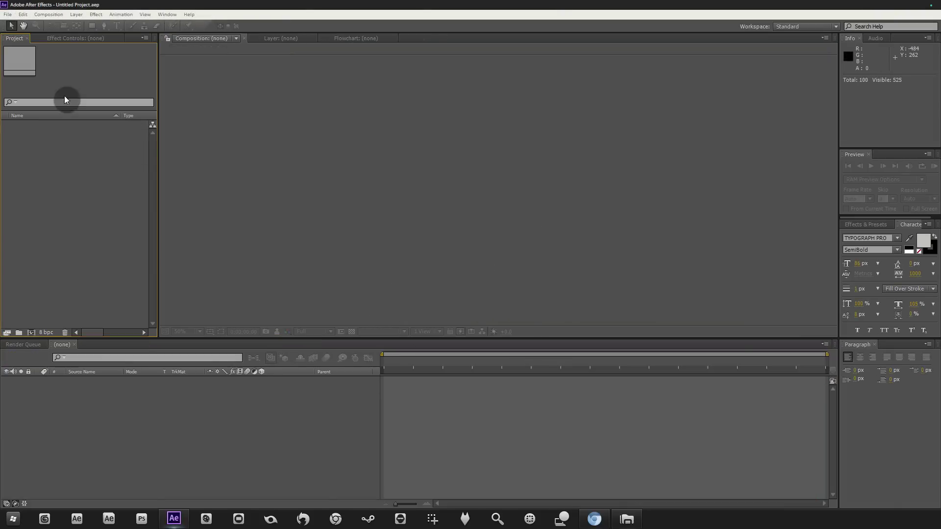
Start a new composition and name it OBLIVION.
click(51, 18)
click(46, 26)
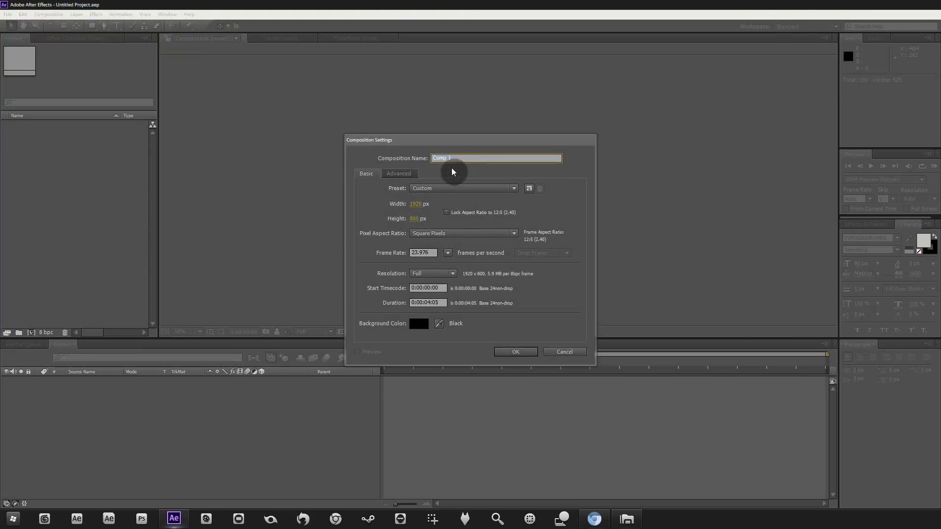
text(OBLIVION)
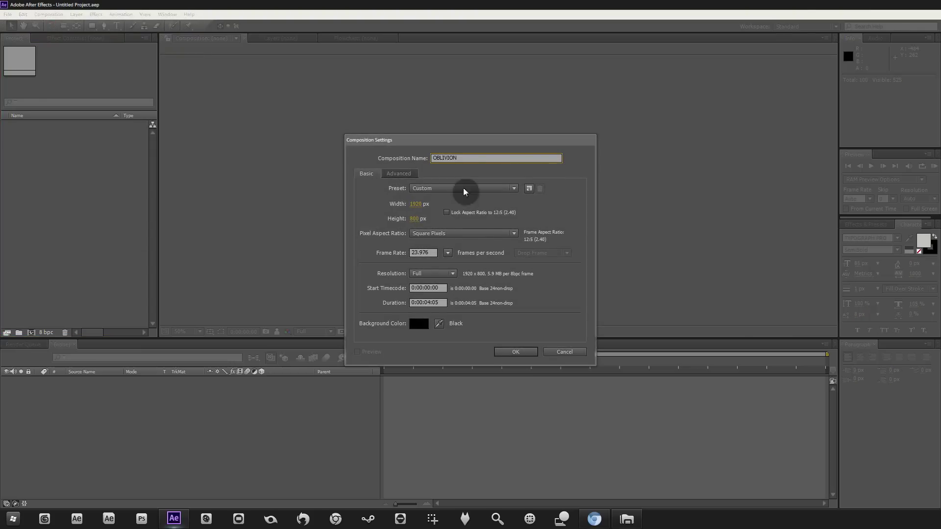
click(430, 253)
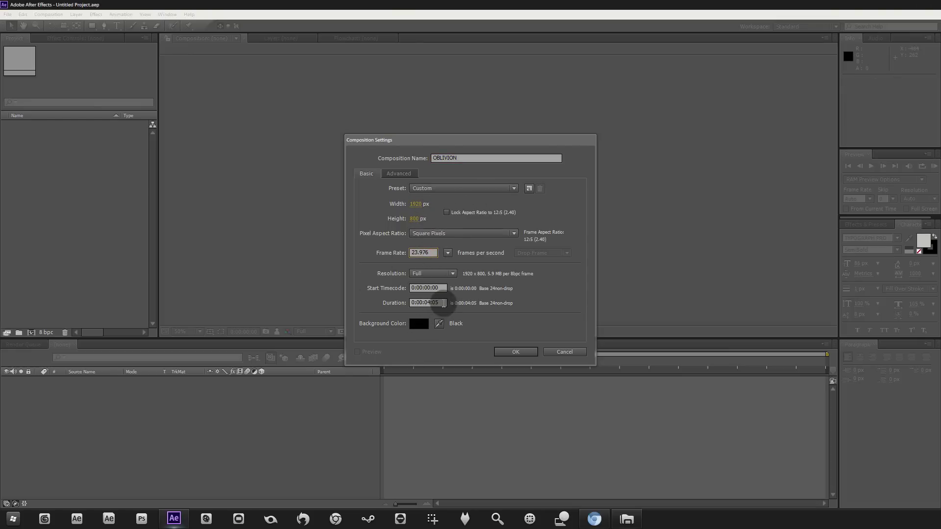
Set the composition's duration to 0:00:04:00 and create it at 1920 × 800 px and 23.976 fps.
drag(443, 302, 436, 302)
text(0)
click(486, 311)
click(485, 157)
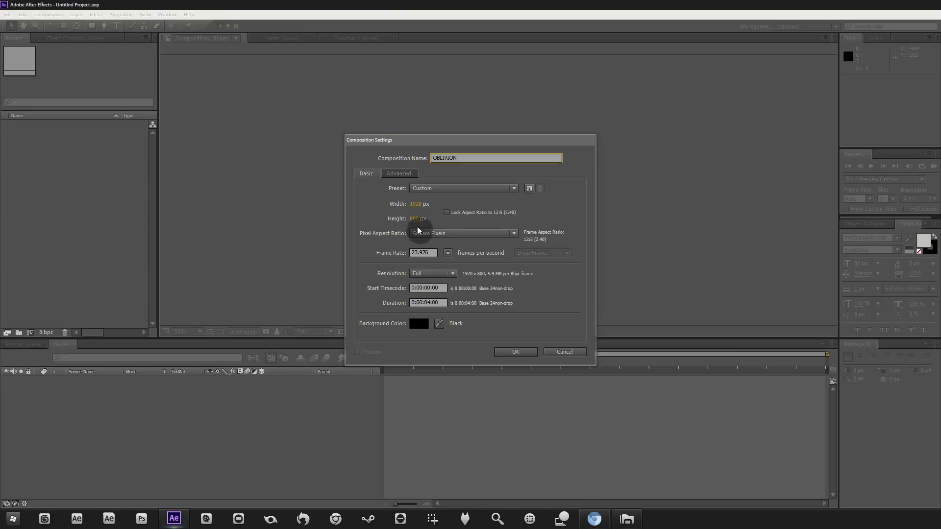
click(415, 204)
click(421, 219)
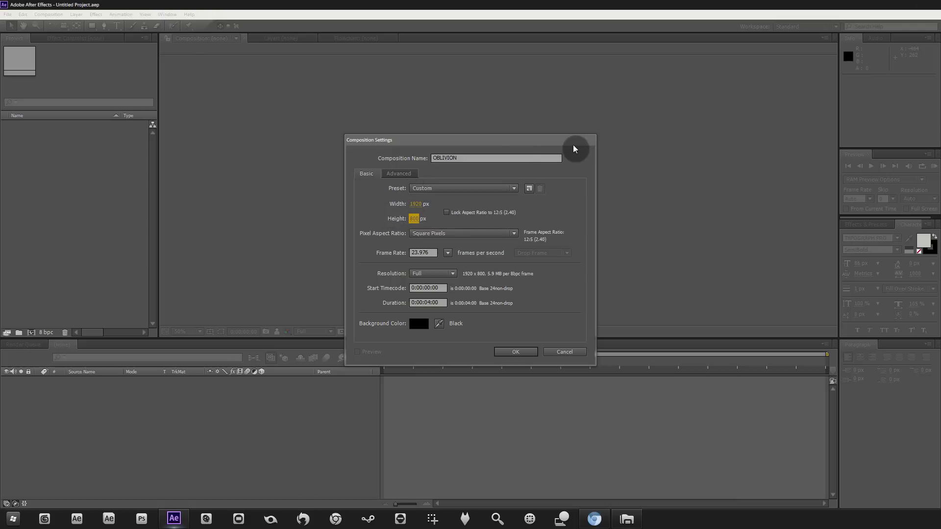
click(501, 352)
key(Caps_Lock)
click(277, 430)
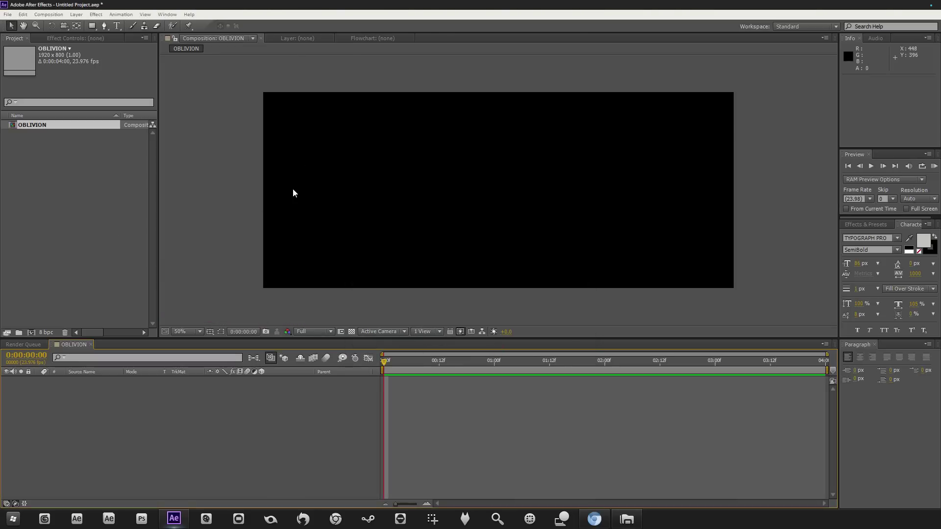
click(83, 160)
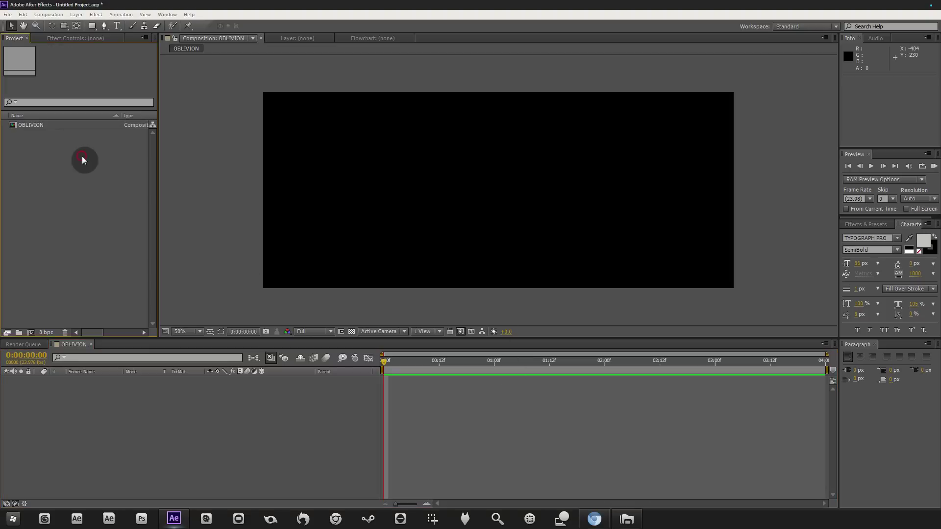
Import oblivion-tlr2b_h1080p.mov from the project's Assets folder and add it as a layer in the OBLIVION composition.
click(628, 517)
double_click(344, 151)
double_click(338, 155)
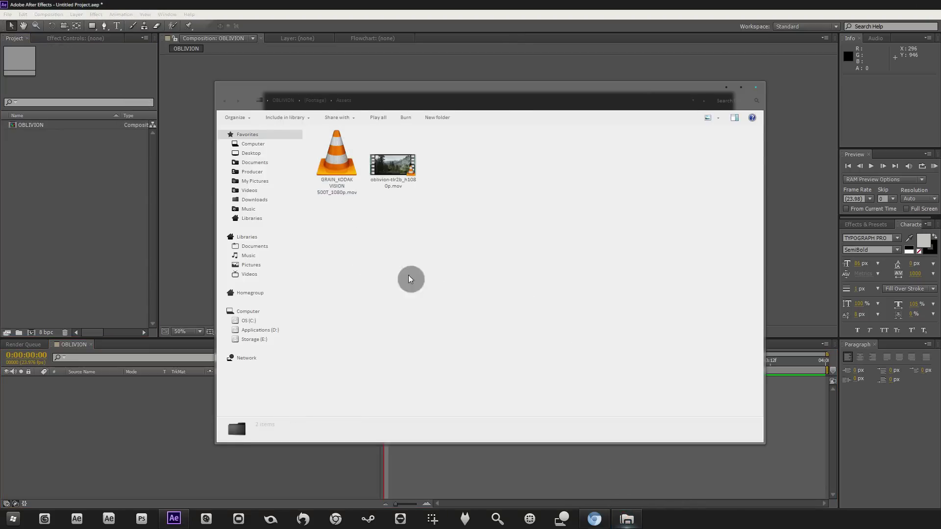
click(351, 183)
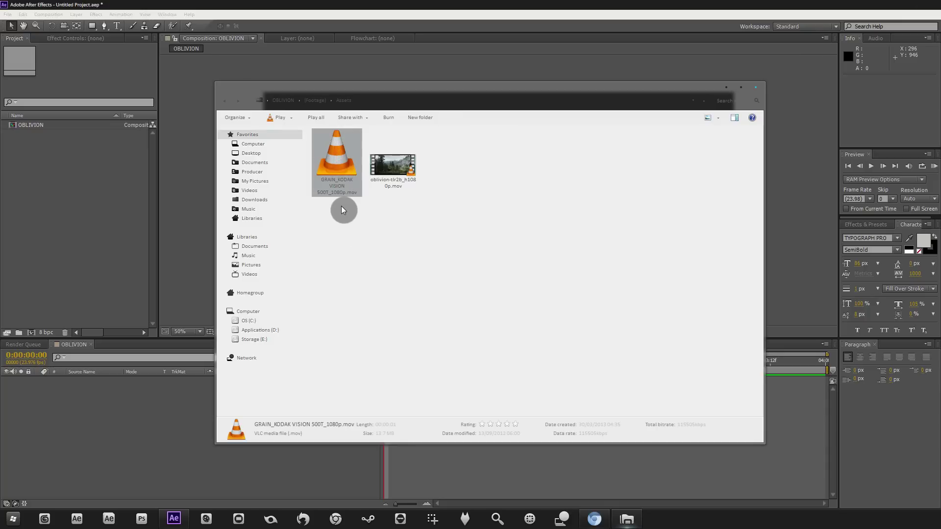
click(375, 165)
drag(390, 161, 52, 153)
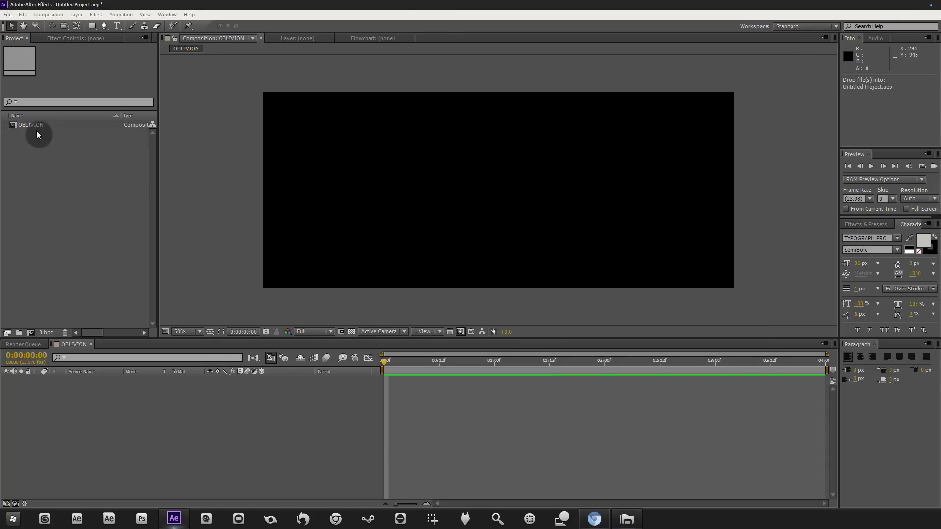
drag(30, 134, 198, 409)
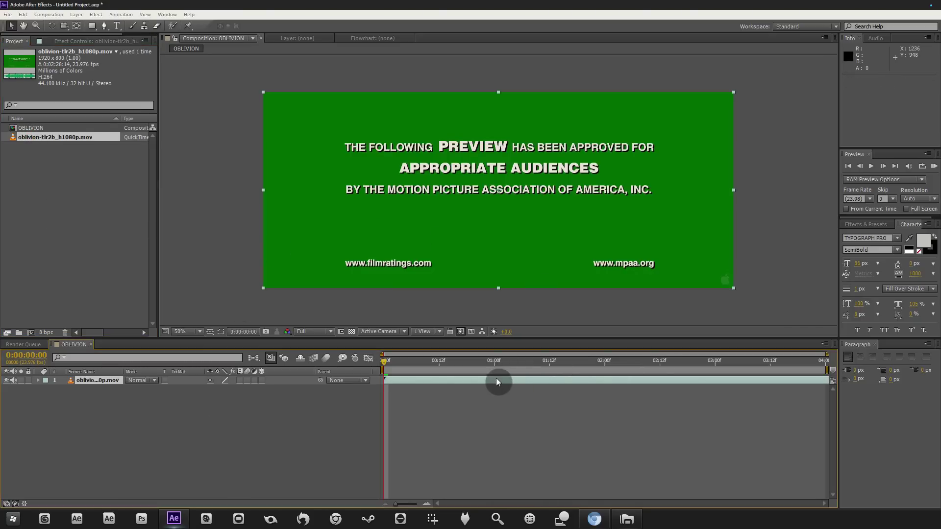
Slide the trailer layer earlier so the OBLIVION title shows at the first frame, and examine its lettering up close.
drag(492, 380, 588, 369)
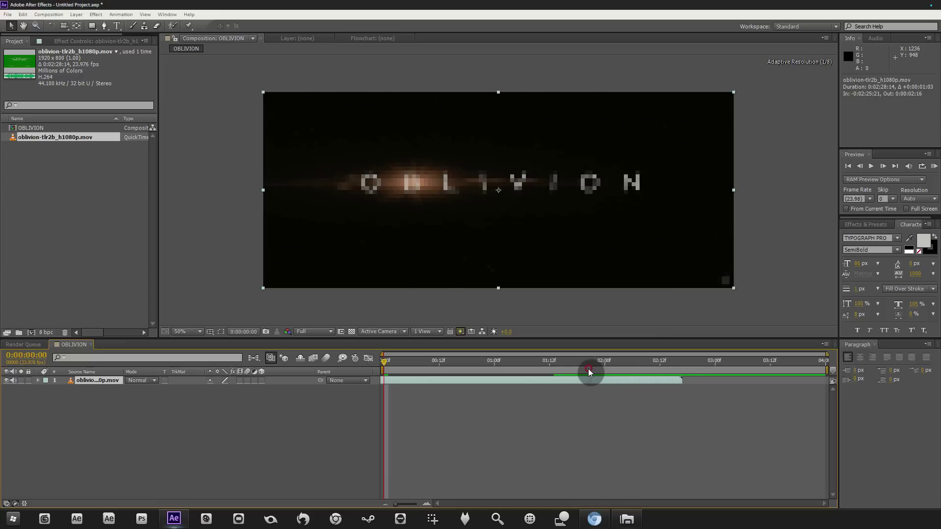
scroll(395, 182, up, 2)
scroll(468, 192, up, 2)
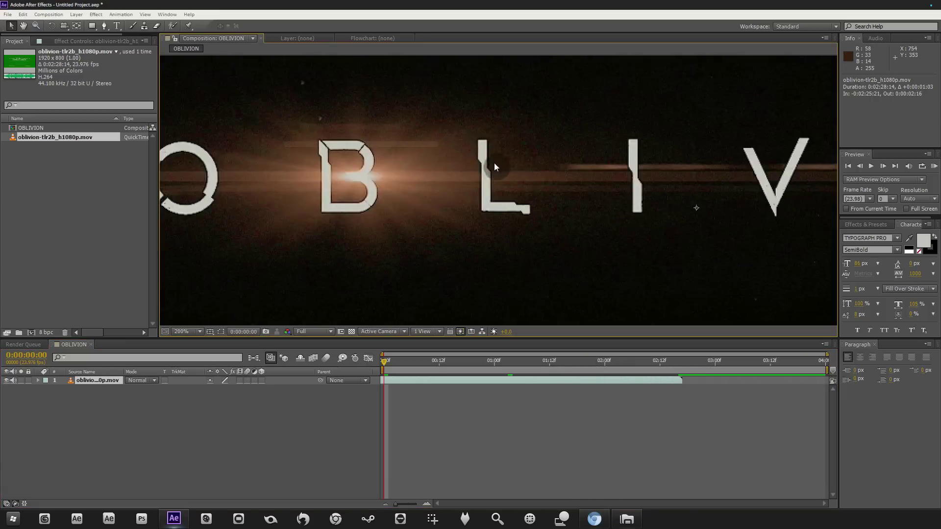
drag(403, 199, 511, 233)
scroll(481, 222, right, 10)
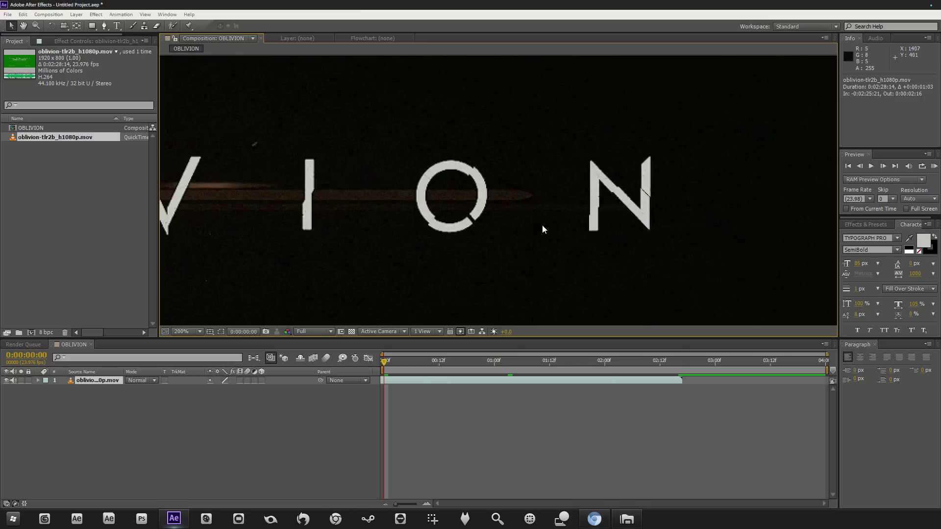
scroll(556, 189, right, 2)
scroll(370, 208, left, 10)
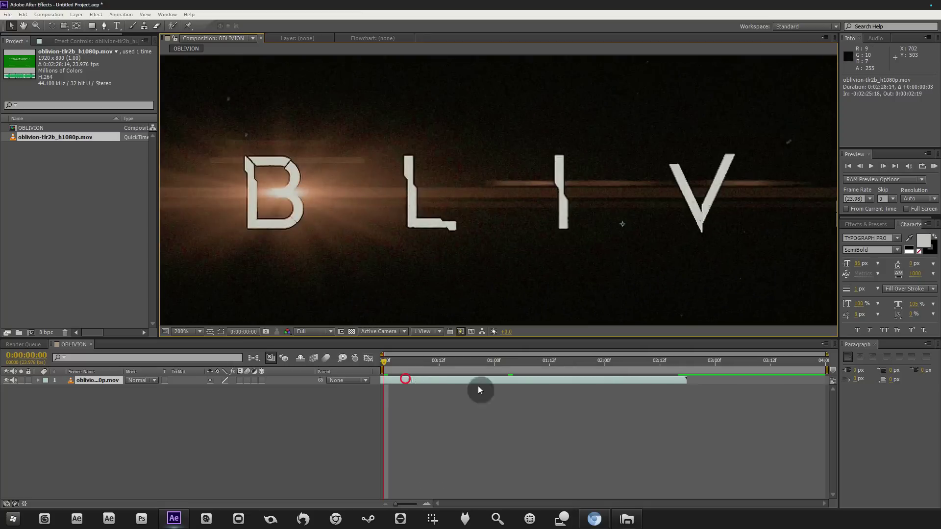
Shift the trailer layer in time so that its in point falls at -0:02:24:21.
drag(425, 387, 639, 302)
drag(586, 387, 467, 380)
scroll(454, 170, down, 2)
drag(454, 170, 480, 176)
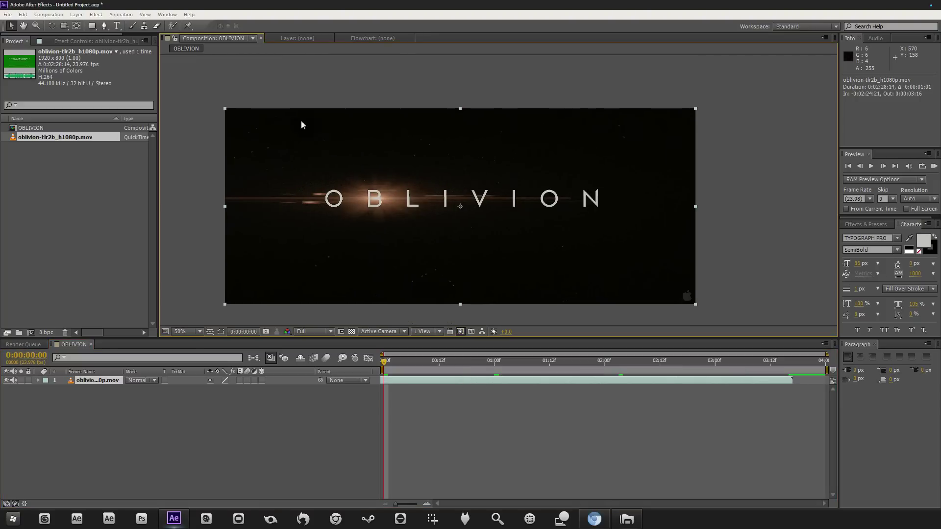
Add the text OBLIVION over the original title and align it at position 402, 412.
click(117, 26)
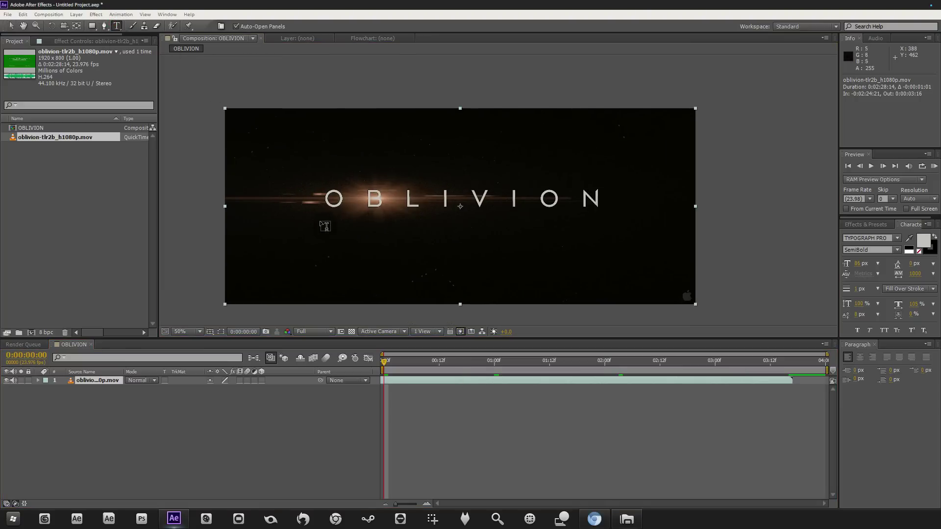
click(327, 194)
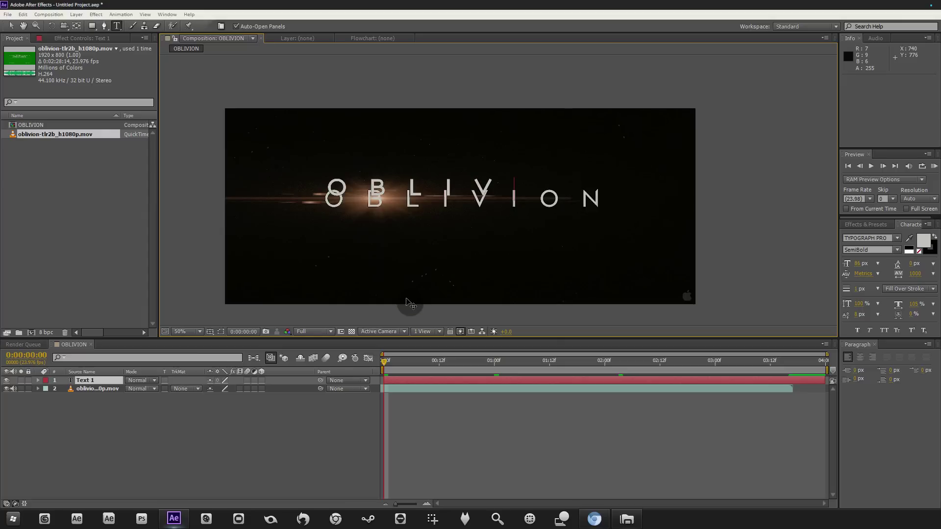
drag(425, 279, 425, 295)
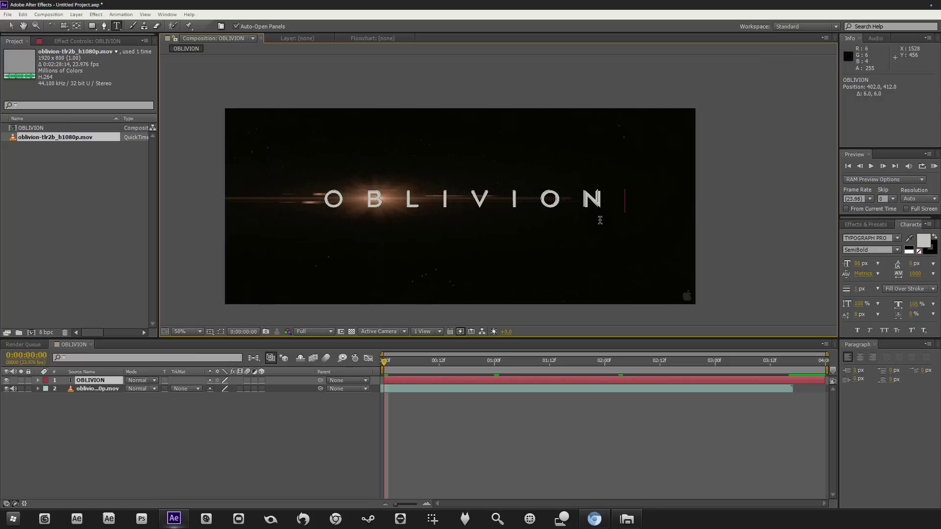
Try a tracking of 100 on the OBLIVION title text.
drag(605, 201, 217, 203)
click(916, 268)
text(100)
key(Return)
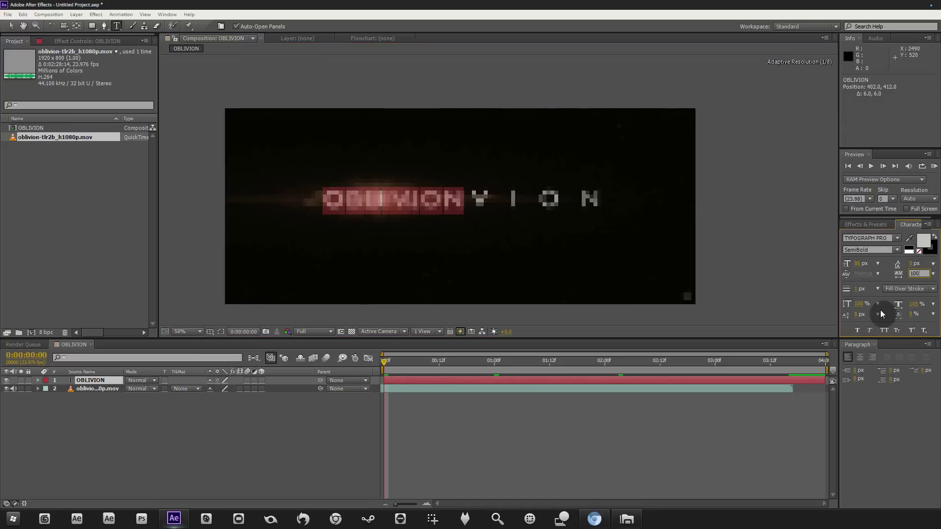
click(849, 321)
click(449, 206)
drag(474, 200, 265, 205)
mouse_move(347, 253)
mouse_down()
mouse_move(355, 224)
mouse_move(357, 253)
mouse_up()
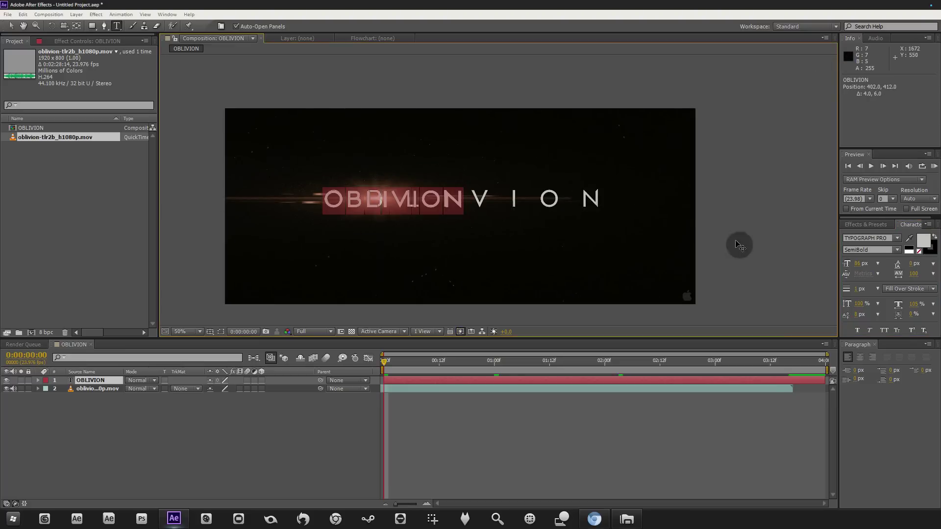
Restore the title text's tracking to 1000 and nudge it to position 396, 412.
drag(914, 276, 940, 274)
right_click(536, 270)
click(516, 6)
drag(508, 319, 502, 314)
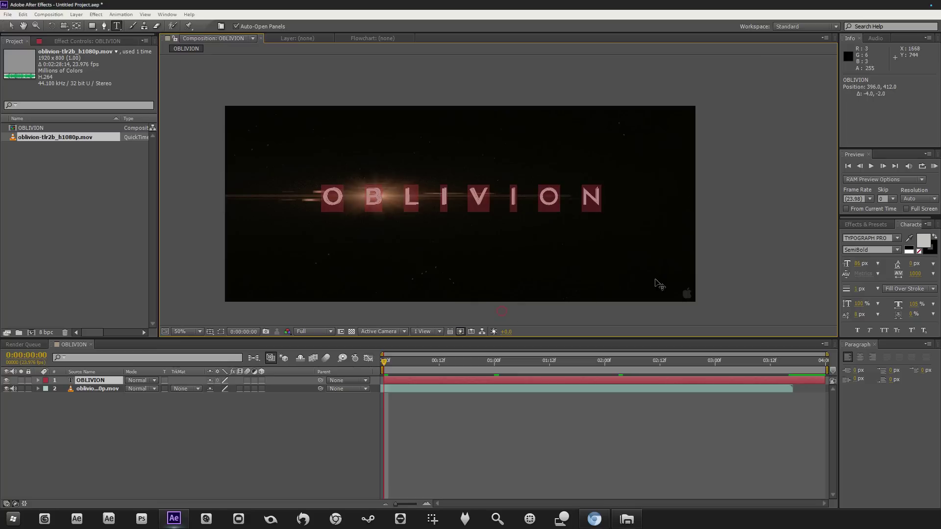
Set the title text's horizontal scale to 105%.
drag(913, 302, 913, 302)
click(914, 304)
text(105)
key(Return)
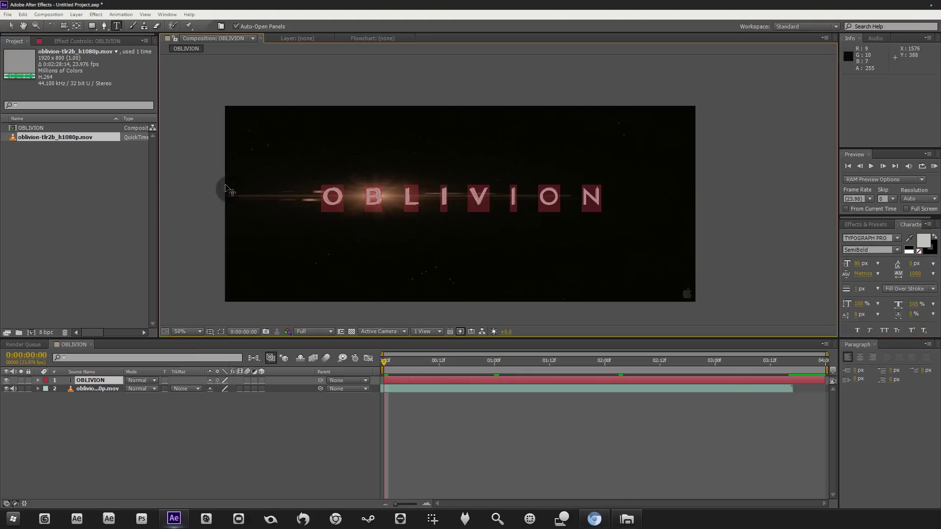
Try a horizontal scale of 1000% on the title text, and undo it.
scroll(302, 191, up, 2)
click(912, 304)
text(1000)
key(Return)
key(Caps_Lock)
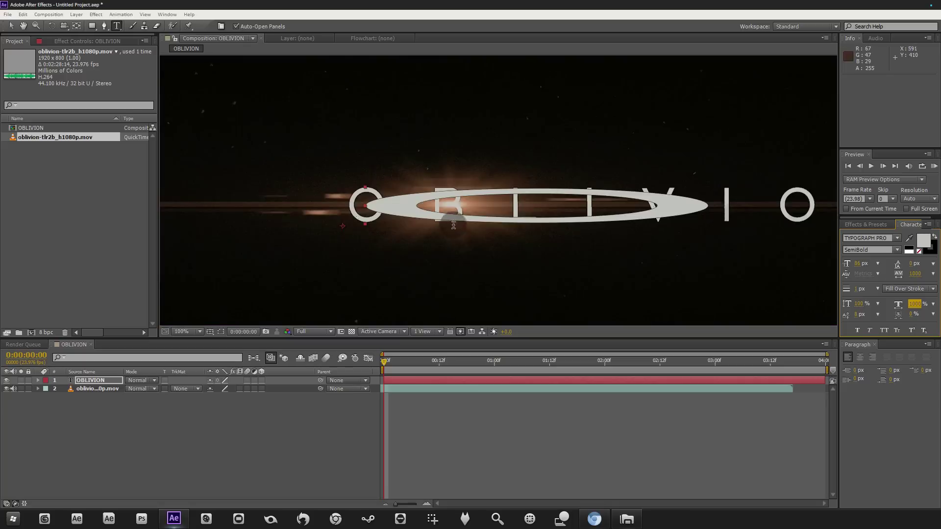
key(ctrl+z)
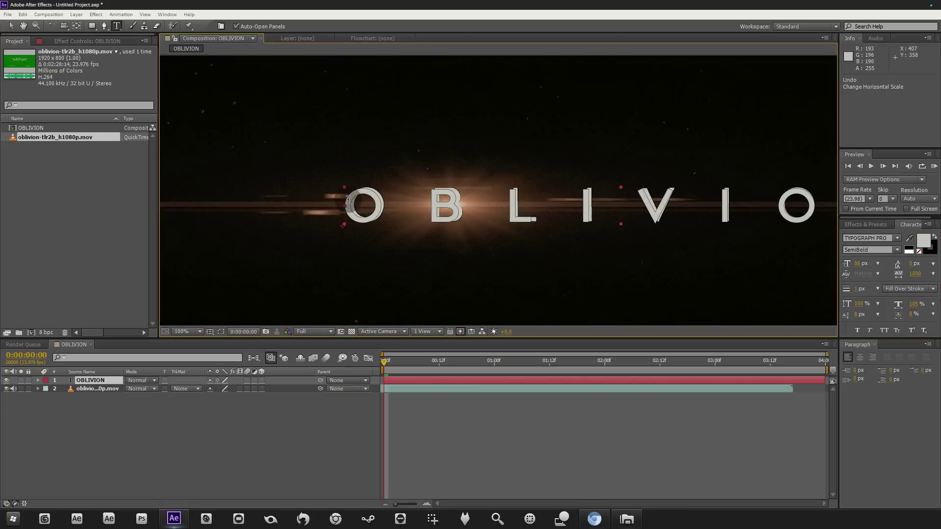
scroll(420, 226, down, 4)
scroll(466, 192, up, 2)
drag(420, 197, 850, 197)
scroll(767, 227, up, 1)
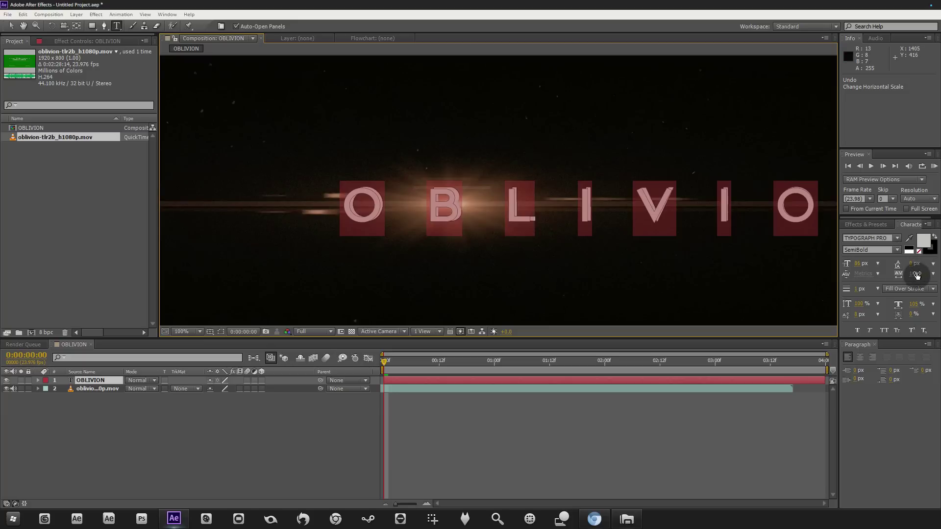
mouse_move(912, 273)
mouse_down()
mouse_move(817, 294)
mouse_move(900, 274)
mouse_move(833, 279)
mouse_move(912, 273)
mouse_up()
click(631, 198)
scroll(664, 191, down, 1)
drag(698, 185, 645, 183)
Move the OBLIVION text to position 402, 410 and compare its alignment with the original lettering.
click(8, 27)
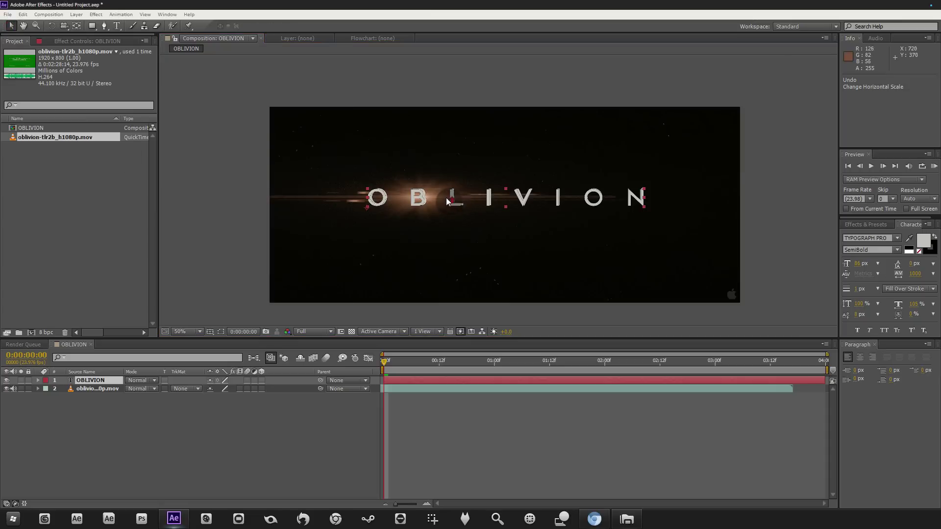
key(period)
drag(428, 216, 430, 215)
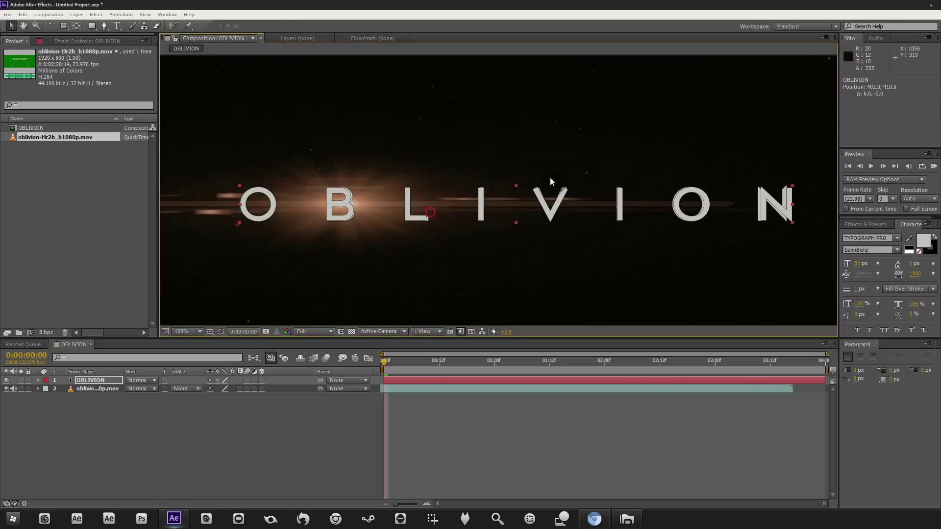
key(period)
key(comma)
key(comma)
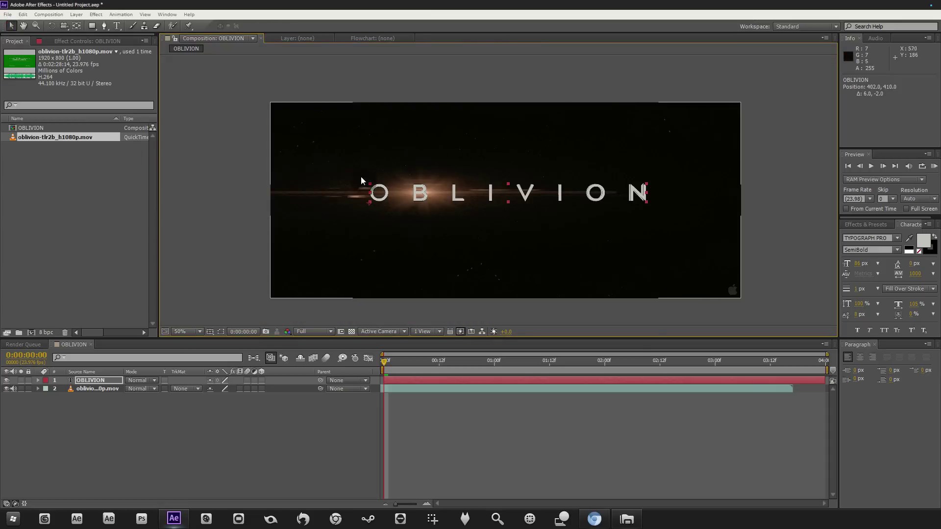
click(244, 183)
key(period)
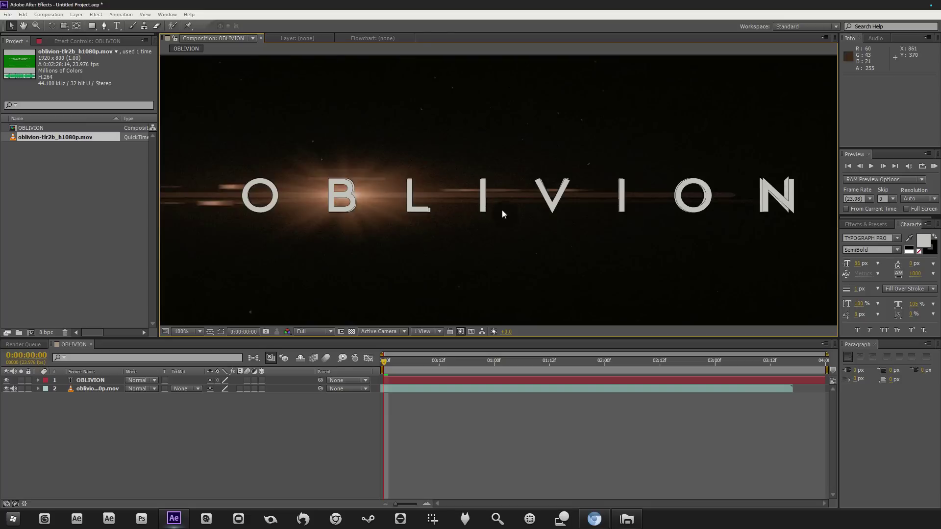
key(comma)
Create a 1920 × 800 px solid named Particular and place it directly below the OBLIVION text layer.
click(76, 14)
click(88, 26)
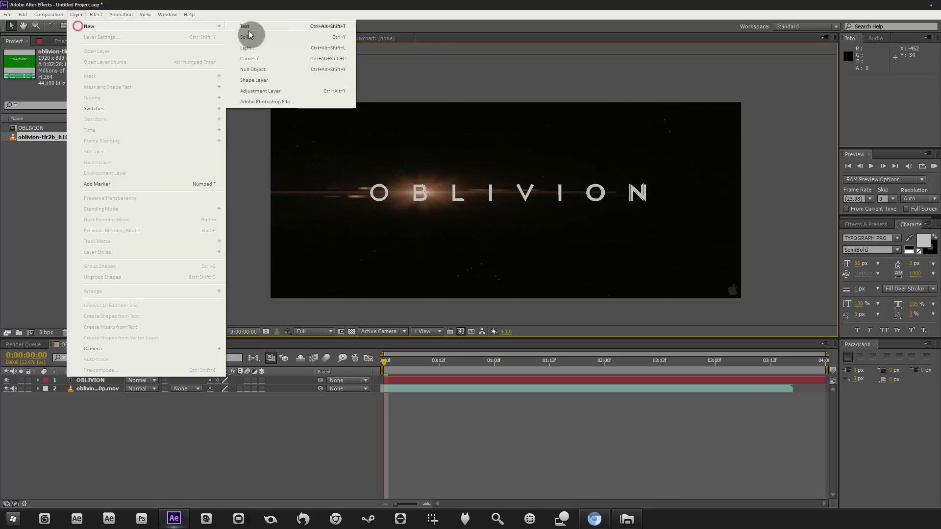
click(250, 34)
text(Partic)
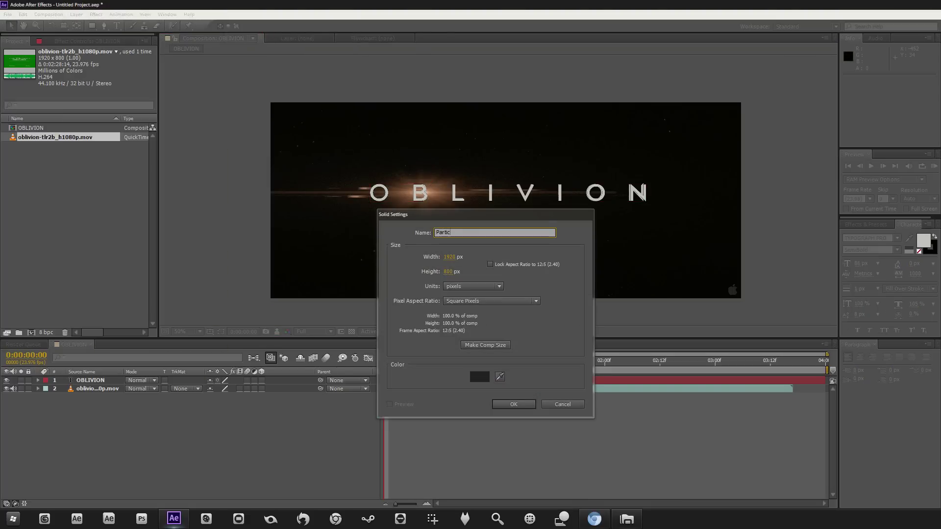
text(ular)
key(Return)
drag(114, 382, 115, 398)
Apply the Trapcode Particular effect to the Particular solid and preview its particles up to 0:00:02:00.
click(96, 14)
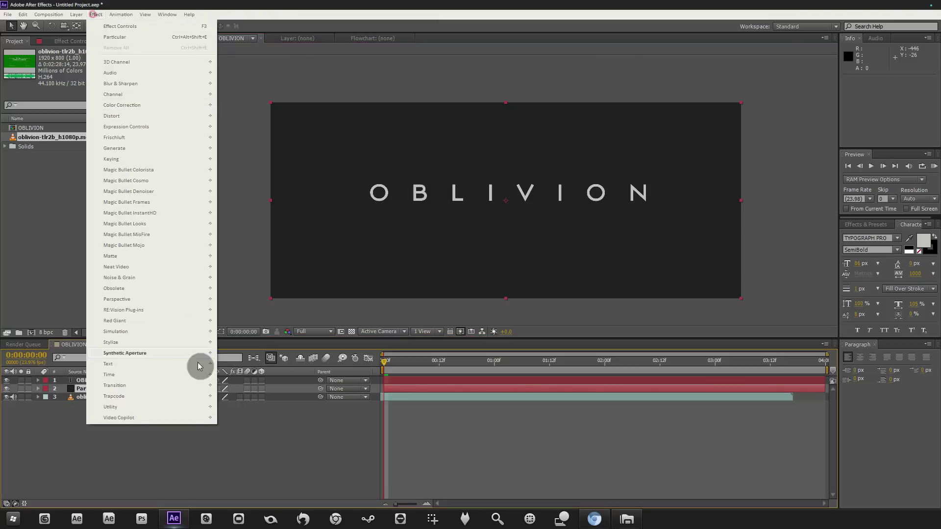
click(137, 397)
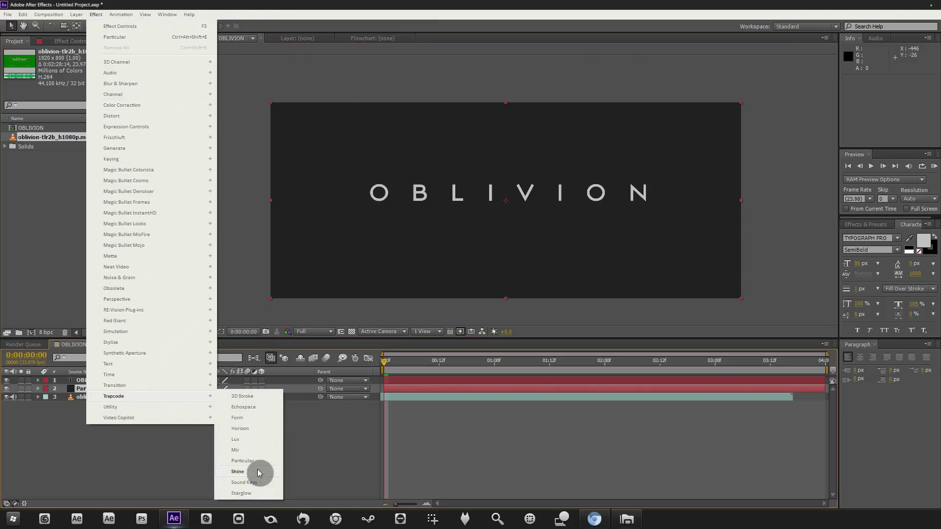
click(254, 464)
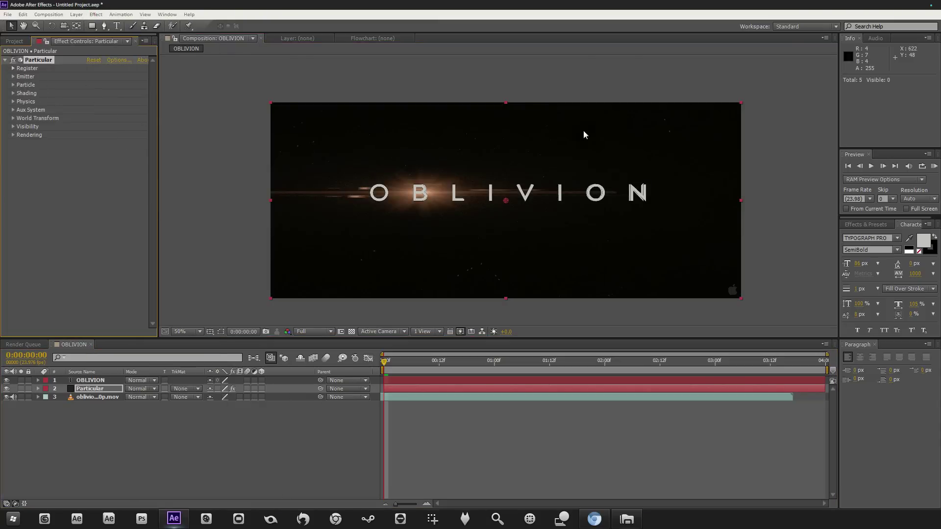
drag(424, 371, 606, 360)
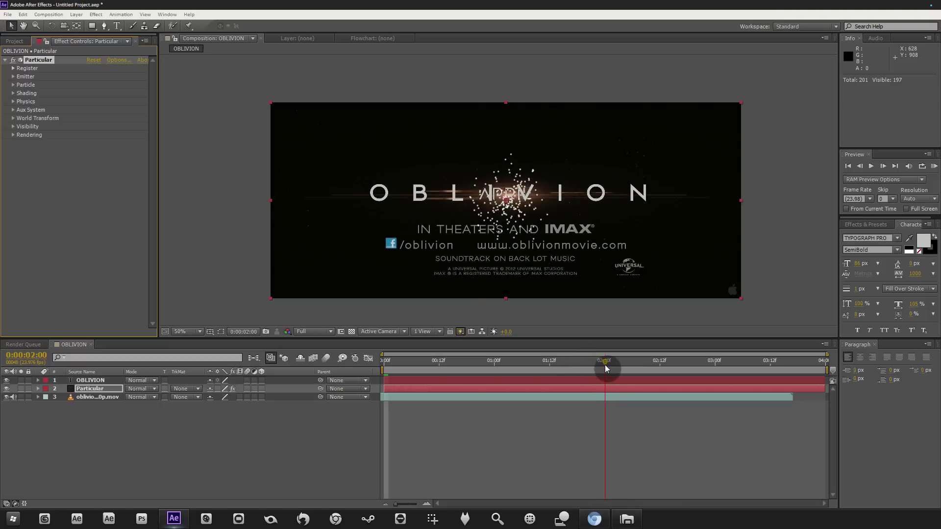
End the work area at 0:00:02:00 and set the composition's duration to 0:00:03:00.
drag(827, 369, 612, 374)
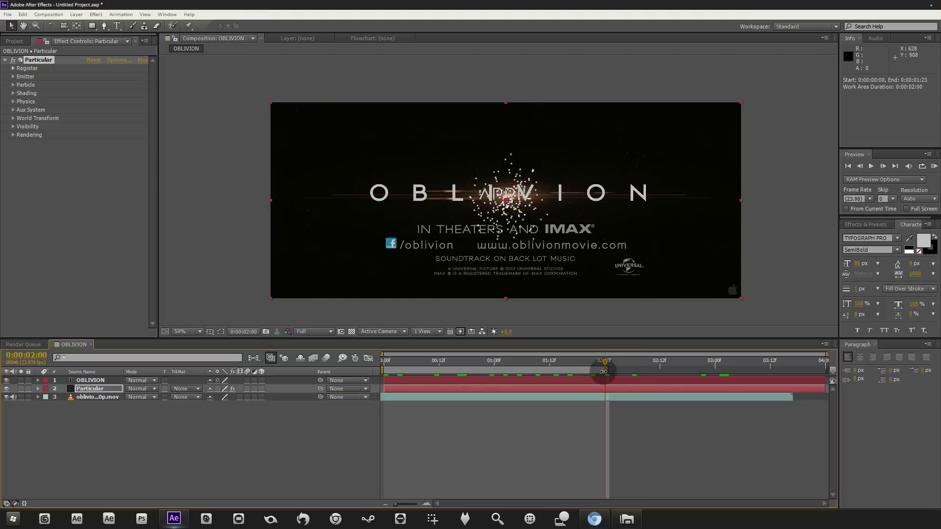
click(51, 15)
click(58, 42)
click(428, 303)
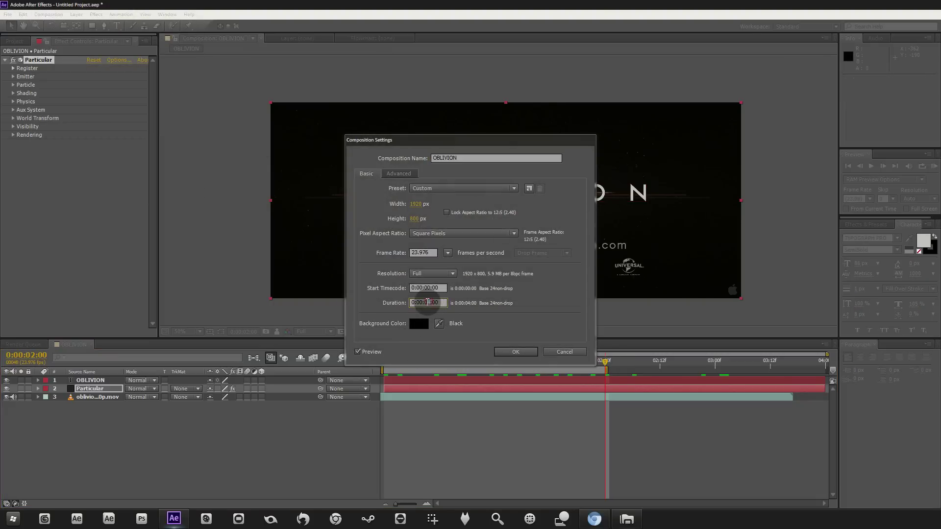
text(3)
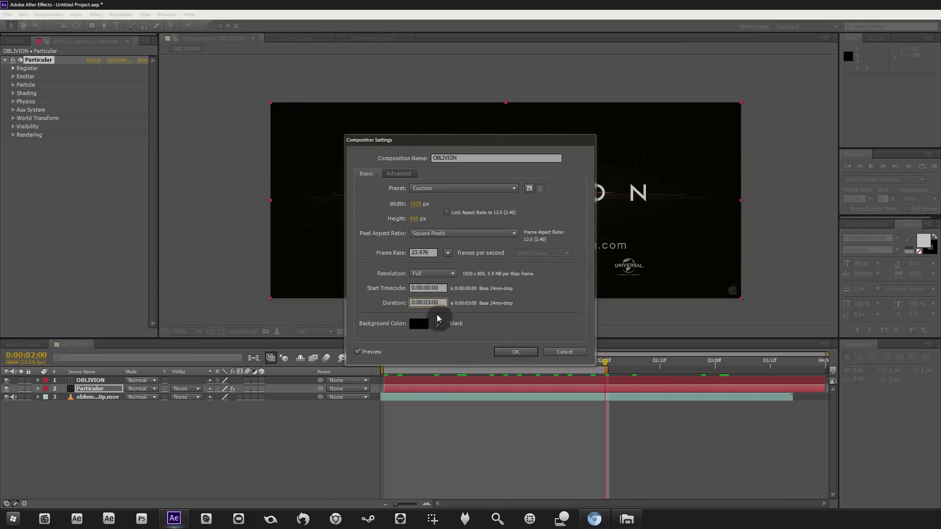
click(515, 352)
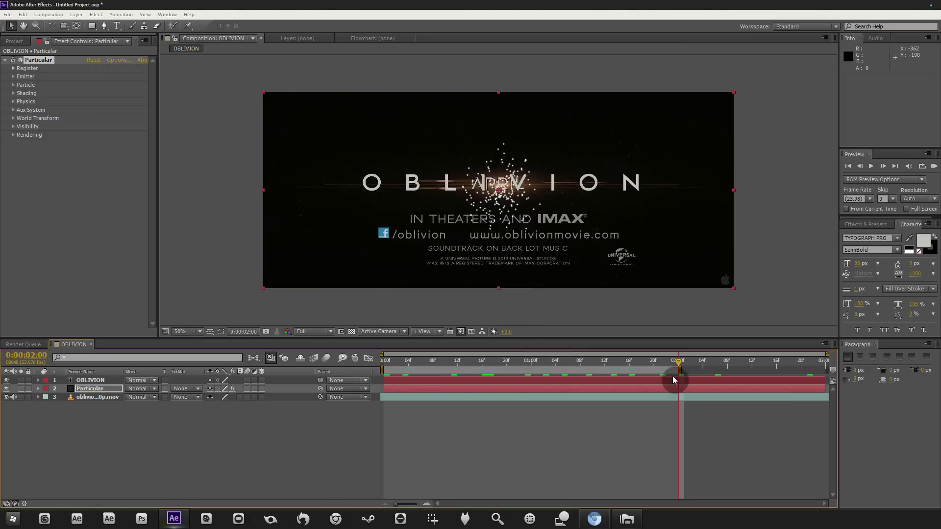
Return to the start of the timeline and set Particular's emitter Pre Run to 100.
drag(680, 362, 384, 359)
click(90, 381)
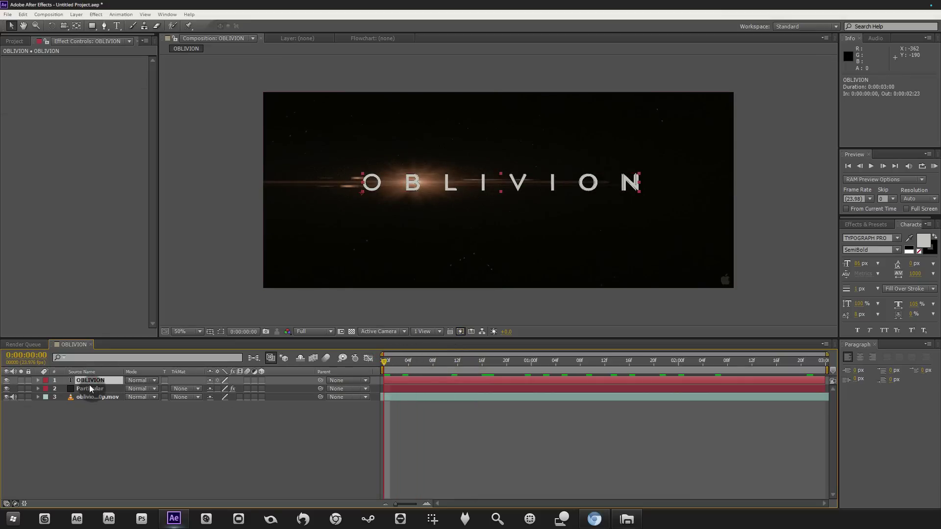
click(89, 388)
click(13, 76)
click(21, 252)
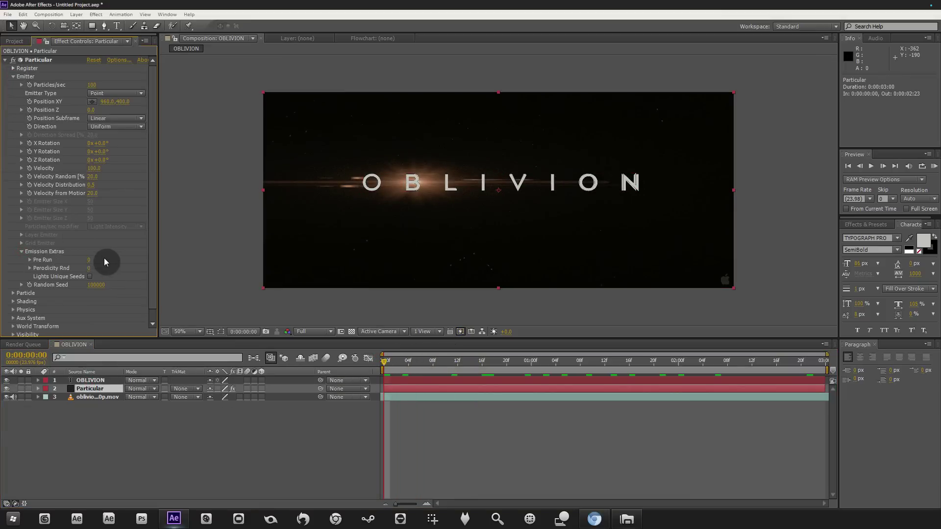
click(91, 260)
text(100)
key(Return)
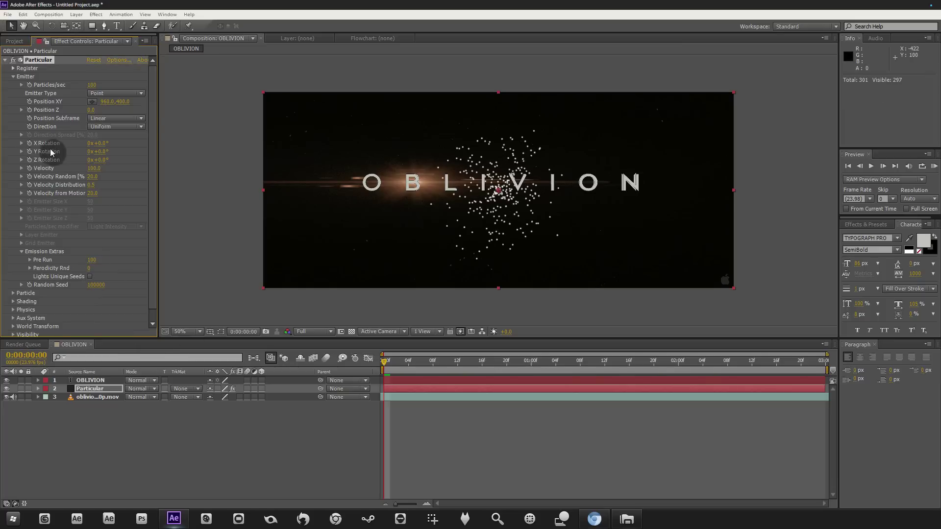
Reduce the Particular emitter's rate to 2 particles per second.
click(95, 83)
text(2)
key(Return)
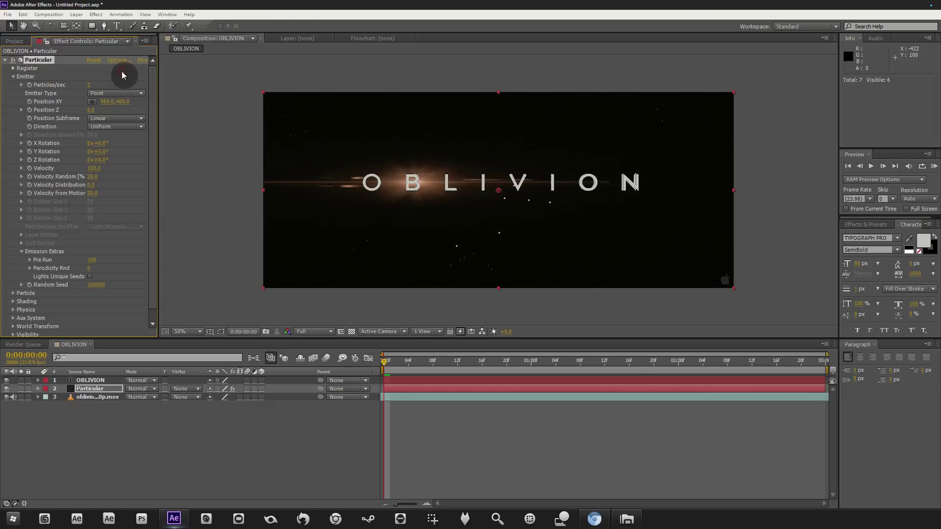
Change the emitter type to Box with an Emitter Size X of 1700 and Emitter Size Y of 1000.
click(116, 94)
click(113, 117)
click(90, 201)
text(1700)
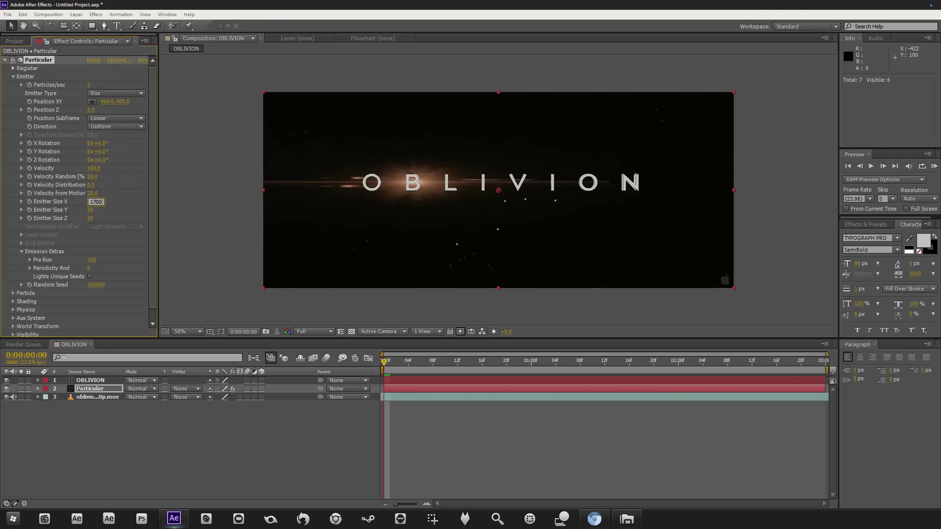
click(90, 210)
text(100)
key(Return)
click(94, 209)
text(1000)
key(Return)
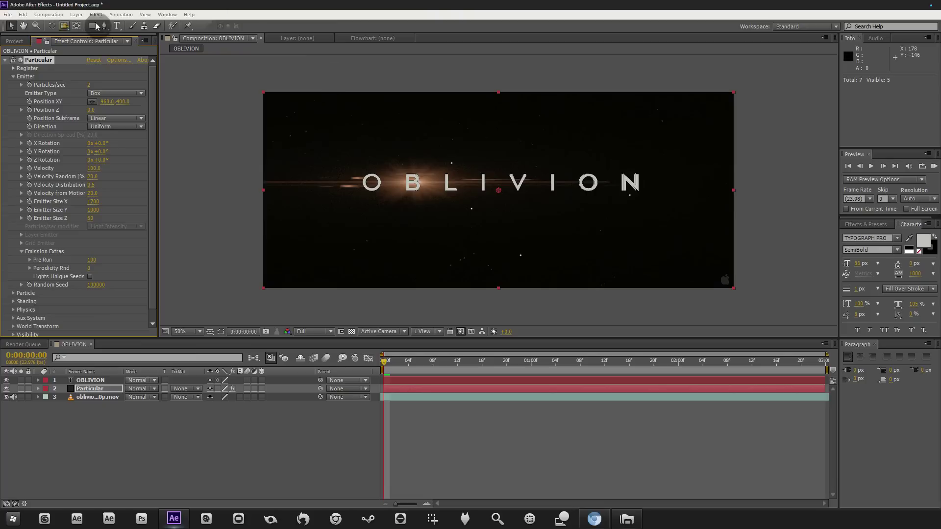
click(95, 202)
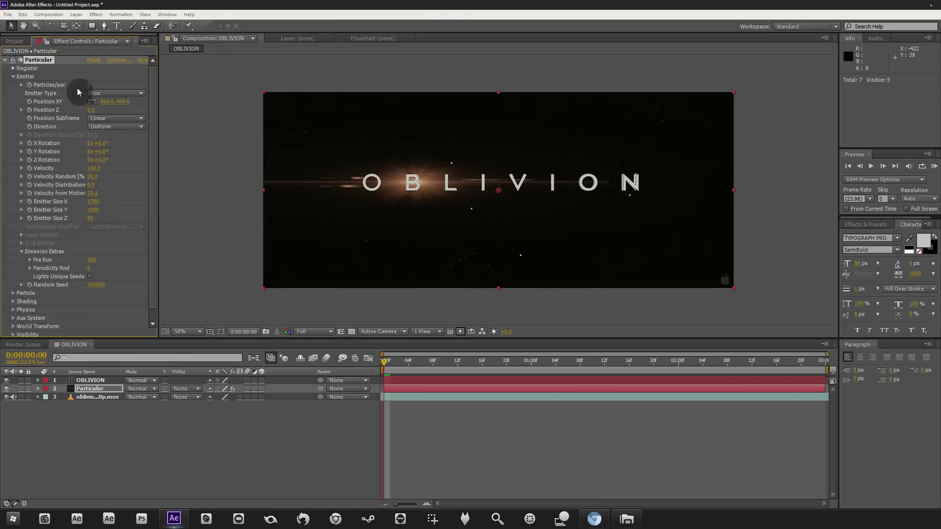
Set the particle emitter's velocity to 30.
click(94, 168)
text(30)
key(Return)
Set the particle life to 20 seconds and play a RAM preview of the particle motion.
scroll(157, 157, down, 1)
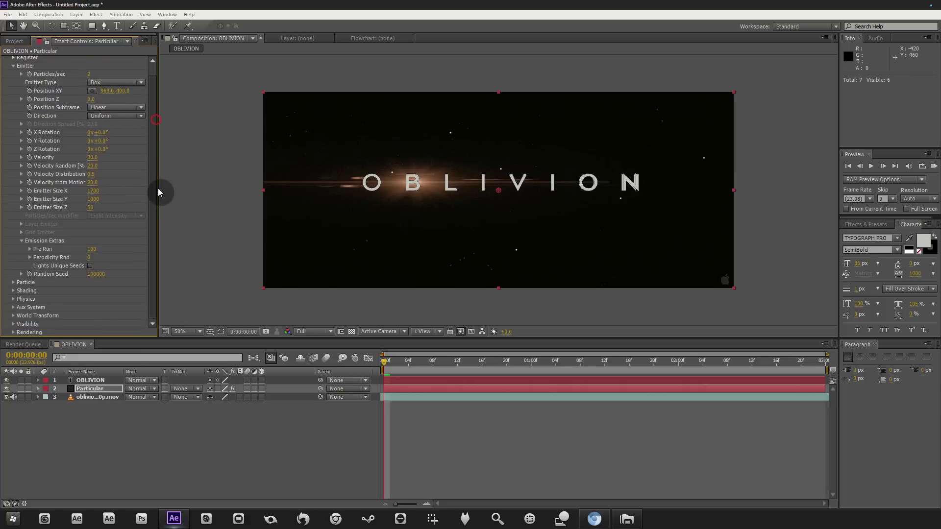
click(13, 282)
scroll(92, 235, down, 5)
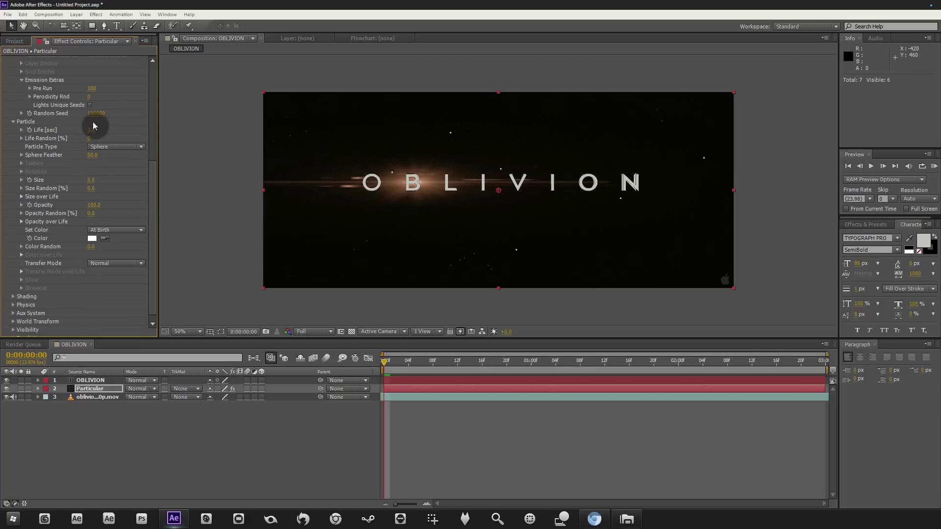
text(20)
key(Return)
drag(396, 373, 538, 361)
key(KP_0)
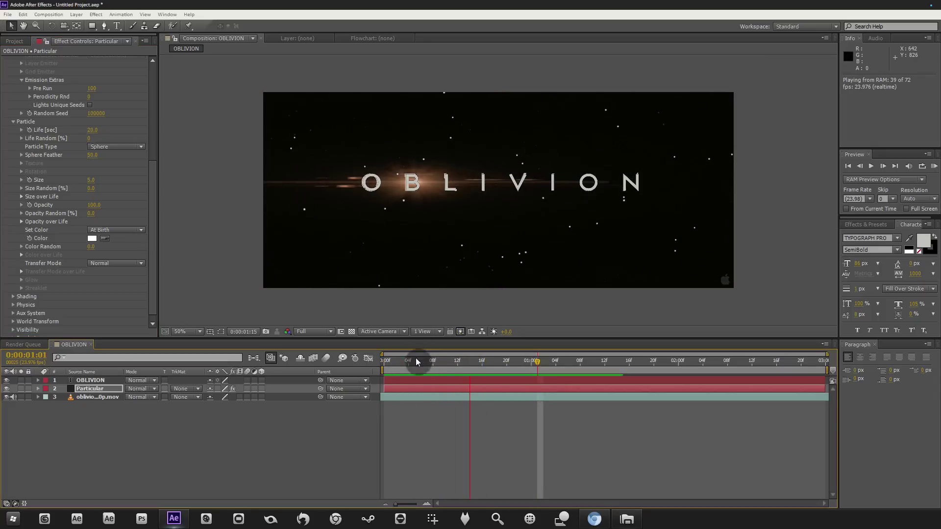
click(440, 370)
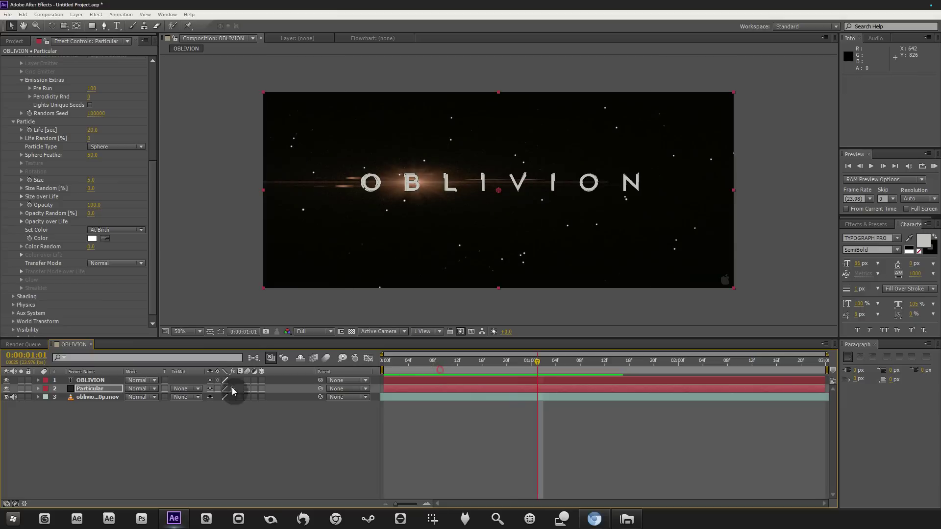
Mute and hide the trailer footage layer so only the OBLIVION text and particles are displayed.
click(88, 397)
click(14, 397)
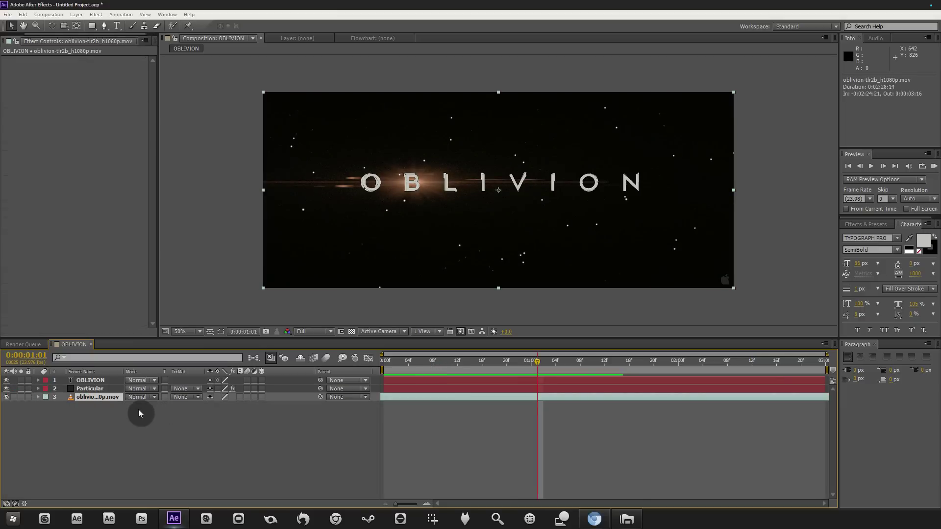
click(7, 399)
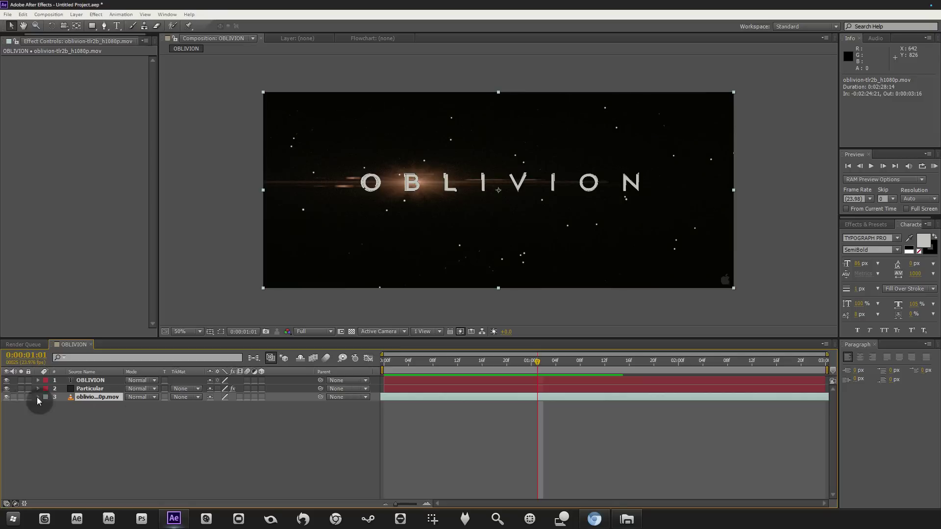
click(7, 397)
click(7, 397)
Examine the size, spread and movement of the particles around the OBLIVION text at several points in time.
click(98, 388)
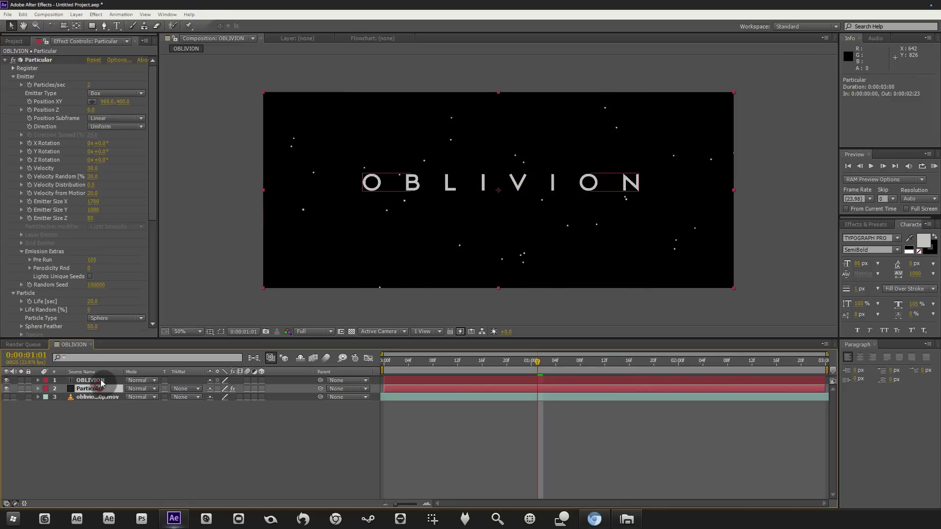
mouse_move(510, 362)
mouse_down()
mouse_move(436, 365)
mouse_move(524, 355)
mouse_up()
scroll(396, 206, up, 1)
drag(350, 191, 496, 211)
drag(301, 174, 386, 228)
scroll(407, 185, down, 1)
scroll(407, 185, up, 1)
drag(585, 193, 446, 155)
scroll(363, 145, down, 2)
drag(436, 363, 556, 372)
drag(408, 366, 525, 368)
scroll(387, 157, up, 4)
scroll(533, 248, down, 3)
drag(407, 186, 386, 195)
drag(404, 126, 419, 181)
Set the particles' Size Random to 34% and change the particle type to Cloudlet.
drag(152, 169, 153, 259)
drag(88, 190, 168, 194)
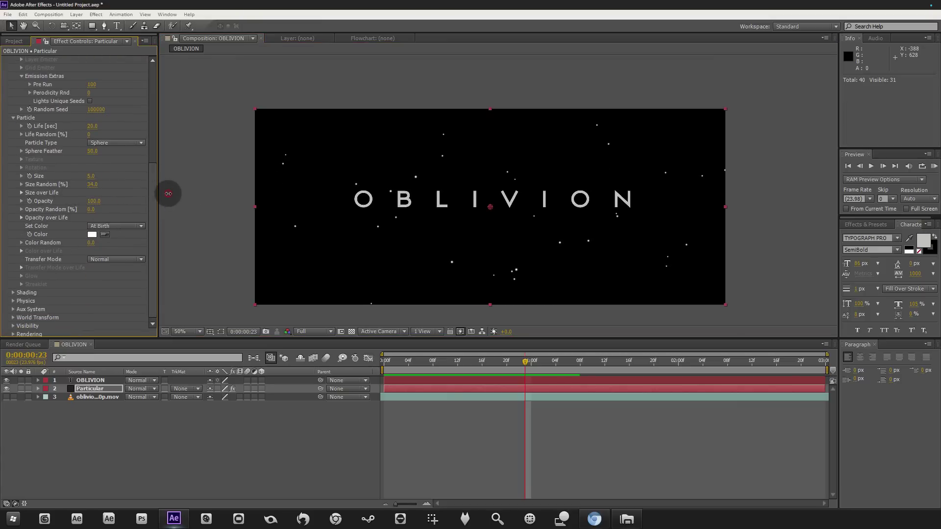
click(111, 144)
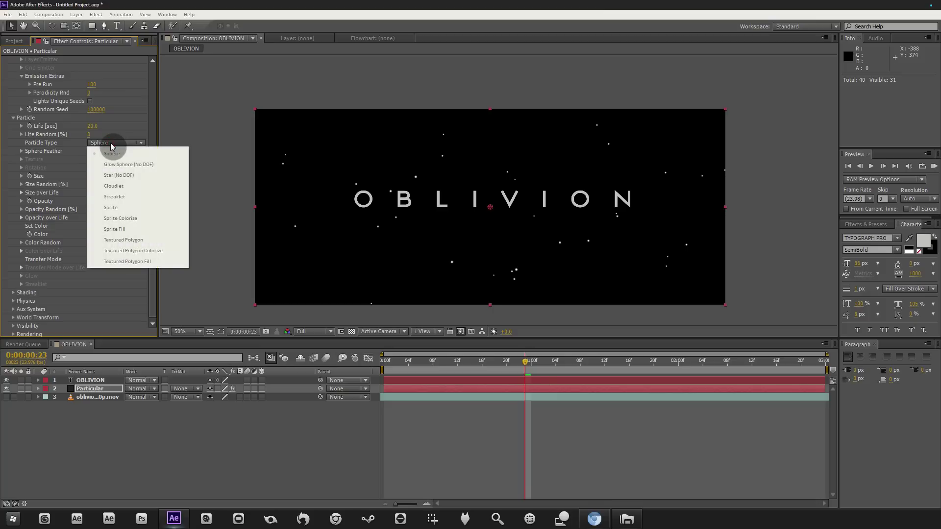
click(131, 187)
scroll(334, 207, up, 2)
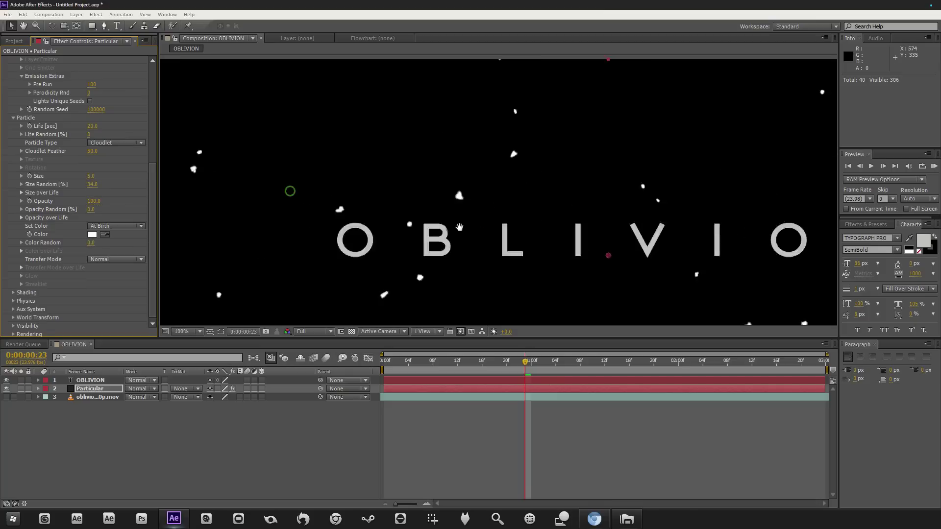
Set the cloudlet particle size to 2 and inspect the particles around the lettering.
text(2)
click(137, 179)
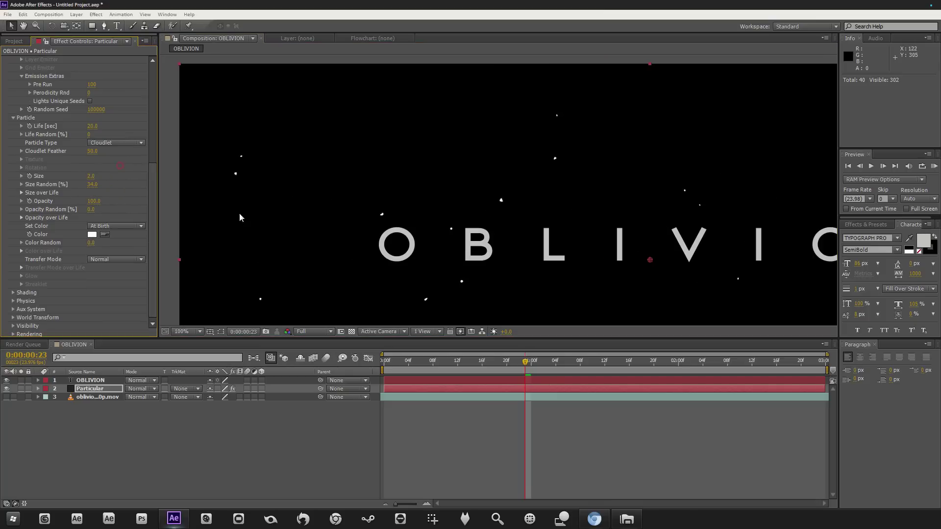
scroll(420, 197, down, 1)
drag(454, 208, 361, 159)
scroll(334, 175, up, 2)
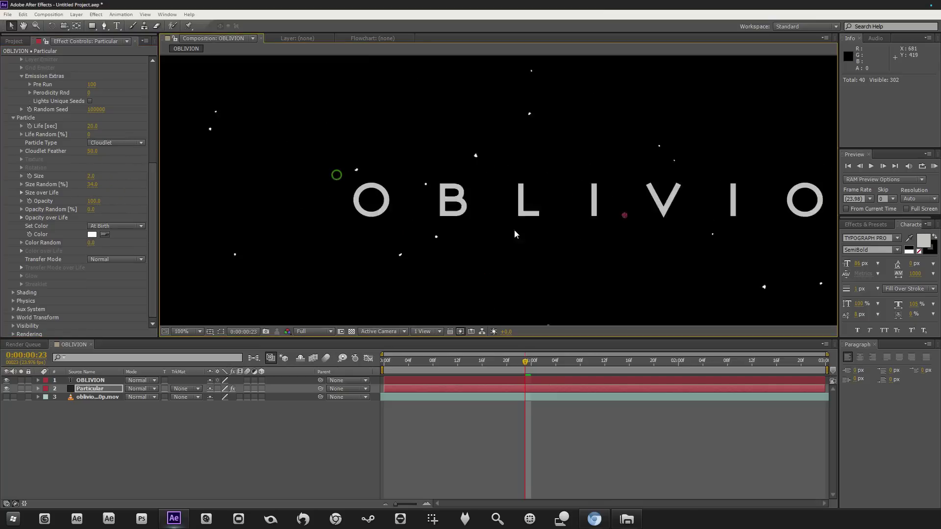
Change the particle color to gray 8C8C8C and darken it further to a deeper gray.
click(92, 234)
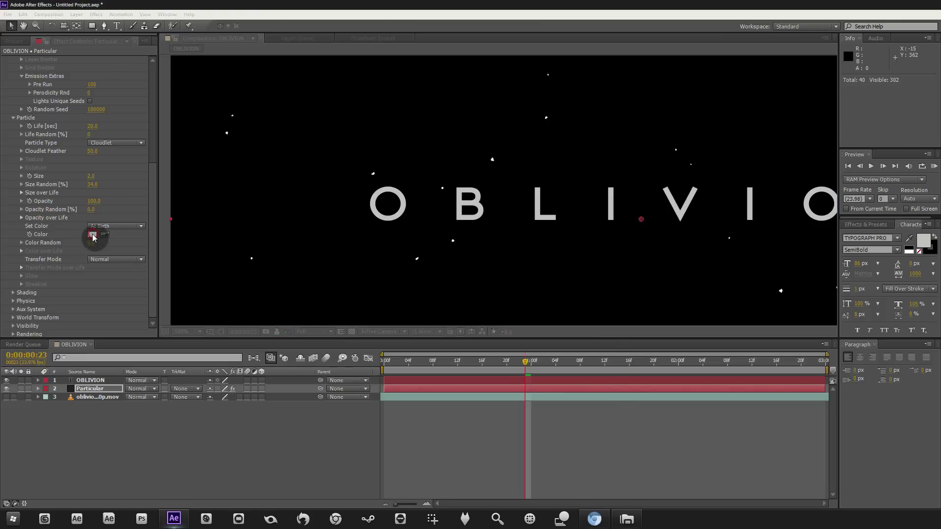
drag(399, 365, 325, 362)
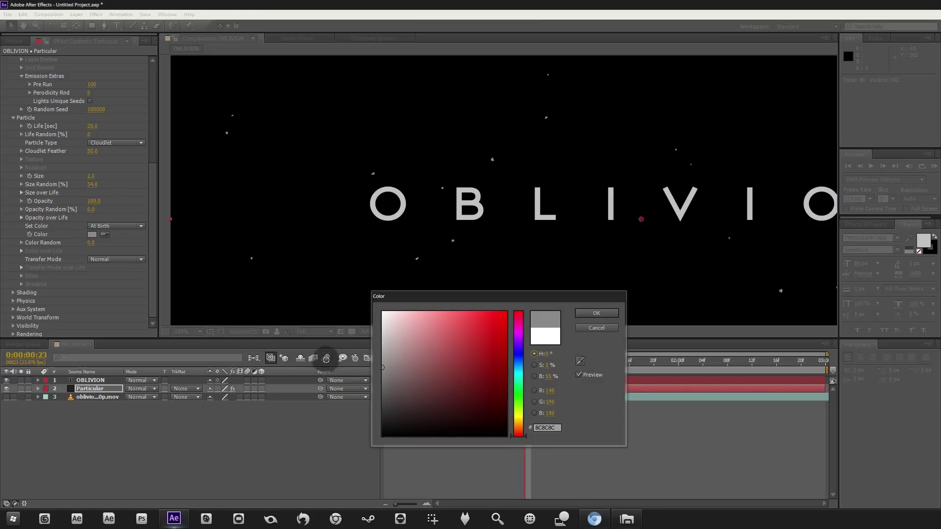
click(604, 313)
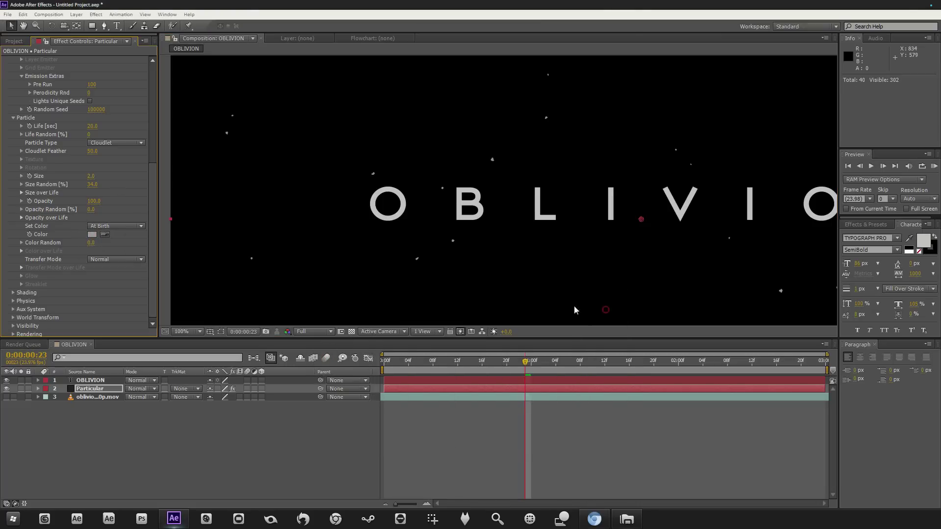
click(92, 234)
drag(456, 387, 340, 382)
click(611, 315)
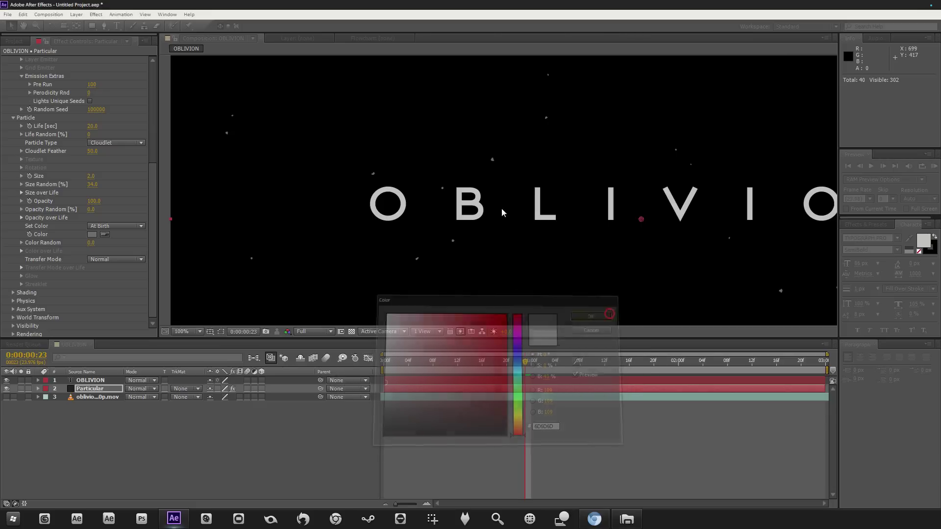
scroll(510, 210, down, 1)
drag(603, 212, 452, 209)
drag(330, 263, 375, 266)
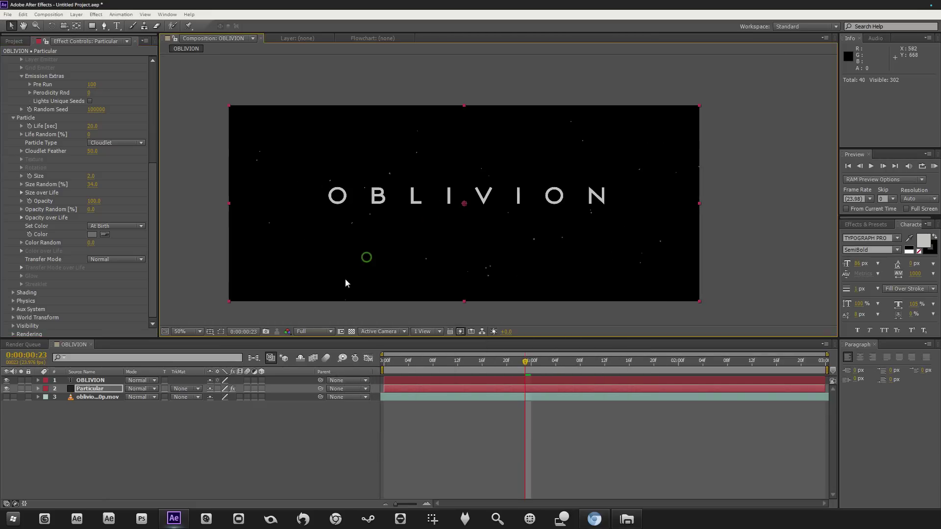
Show the trailer footage again and solo it to compare its original particles with the generated ones.
click(81, 398)
click(7, 398)
scroll(304, 229, left, 2)
scroll(264, 275, up, 1)
drag(295, 270, 446, 227)
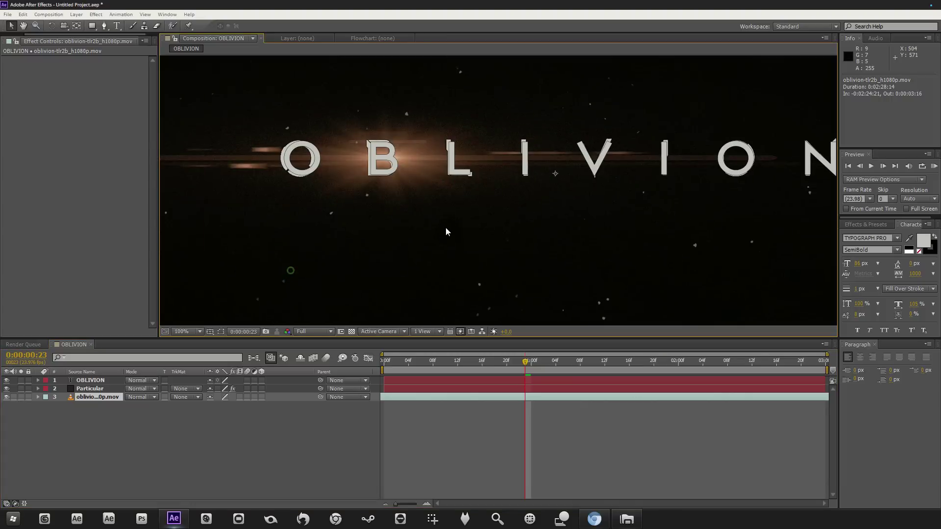
click(20, 397)
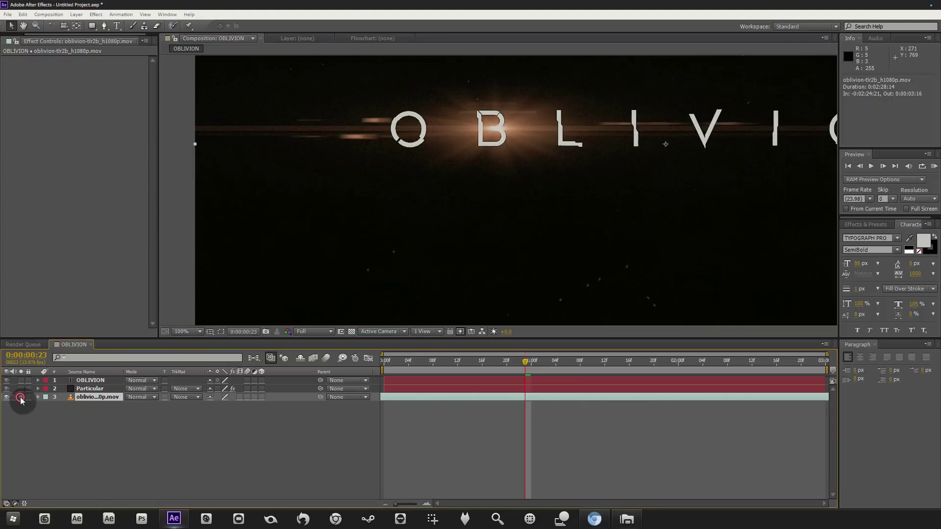
Darken the Particular layer's particle color to a dark gray matching the trailer's dim particles.
click(115, 392)
scroll(105, 298, down, 6)
click(92, 235)
drag(416, 378, 366, 402)
click(595, 310)
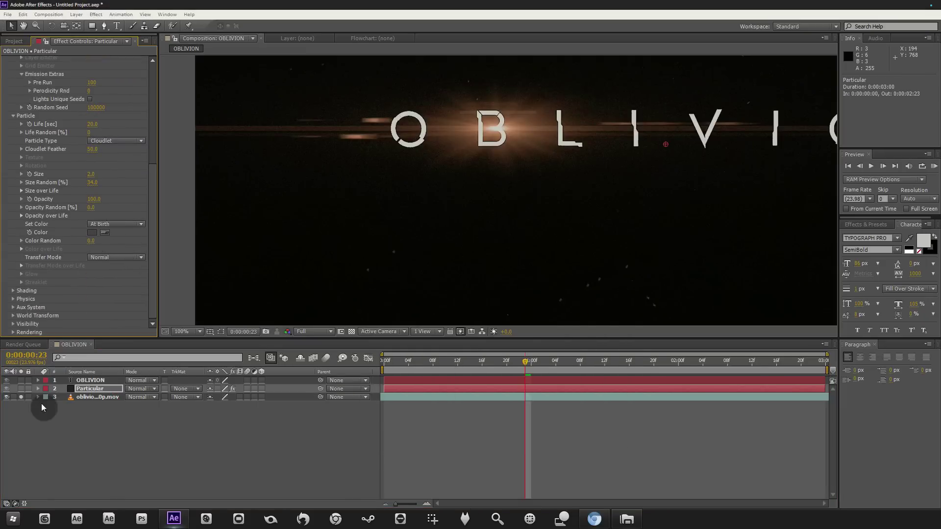
Toggle the trailer footage's solo to compare particle brightness, leave it unsoloed and hide the footage layer.
click(20, 398)
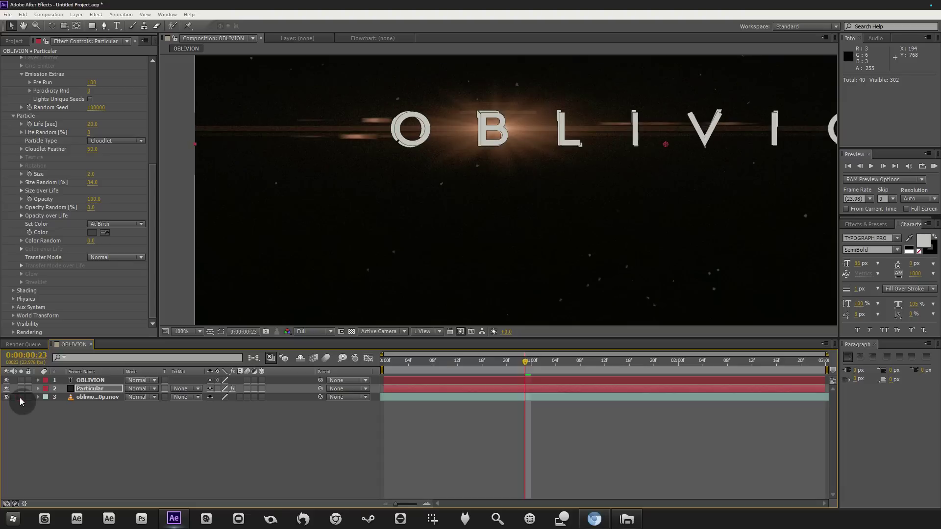
click(20, 398)
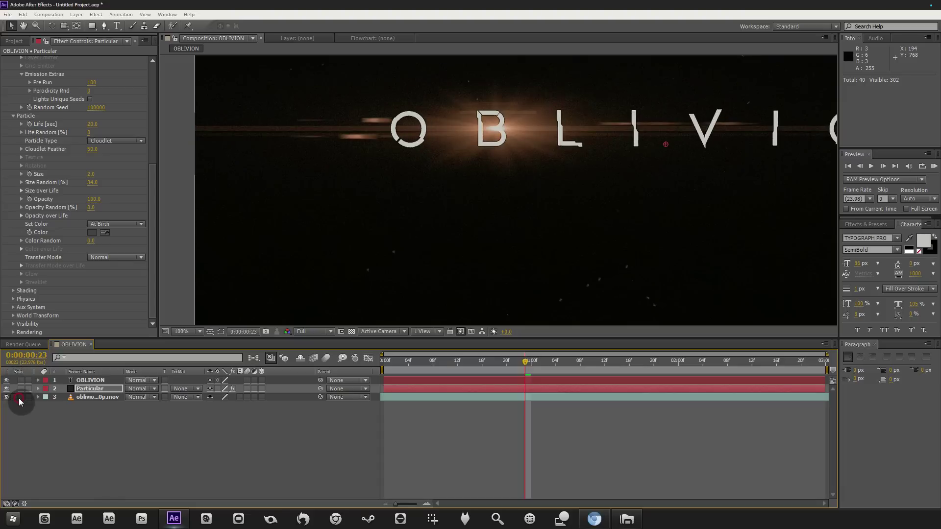
click(20, 398)
click(7, 398)
scroll(460, 175, down, 1)
drag(459, 166, 373, 210)
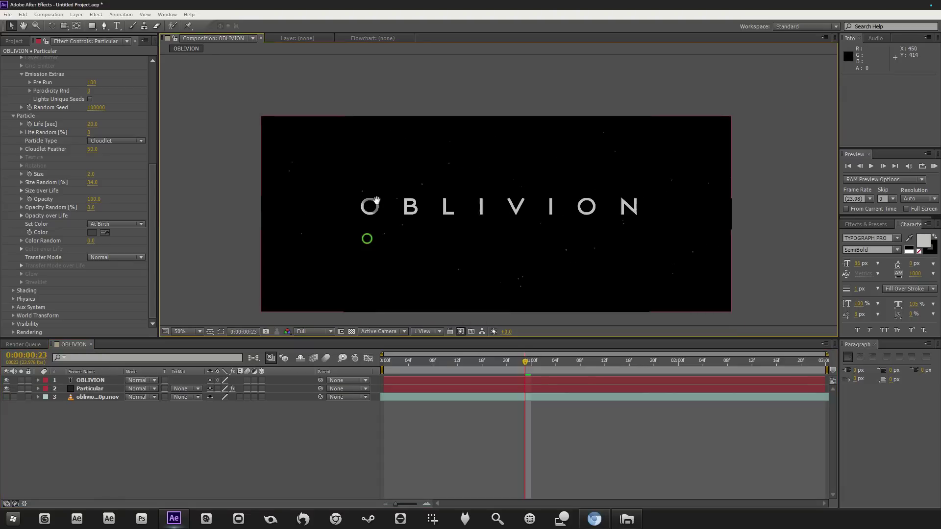
scroll(372, 209, up, 2)
Set the Particular layer's Cloudlet Feather to 0 and scrub through the timeline to check the particles.
click(87, 397)
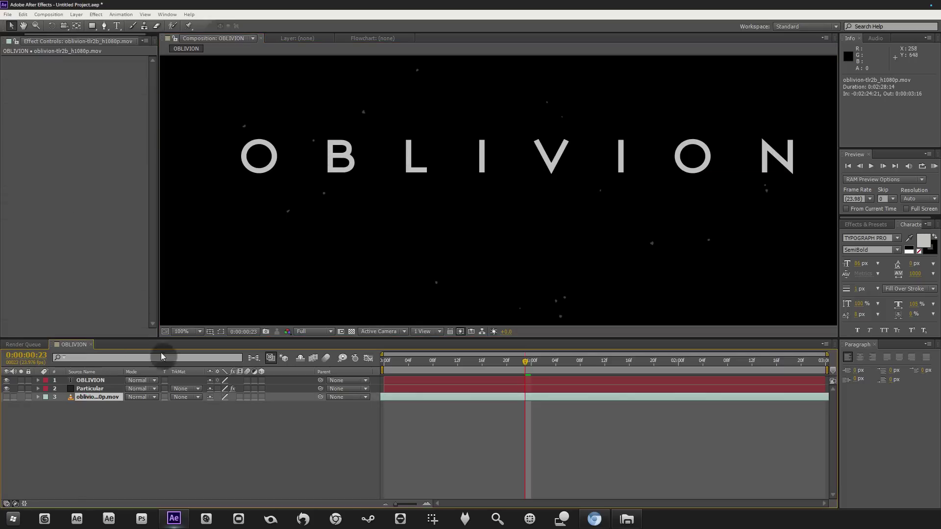
click(90, 389)
scroll(101, 206, down, 5)
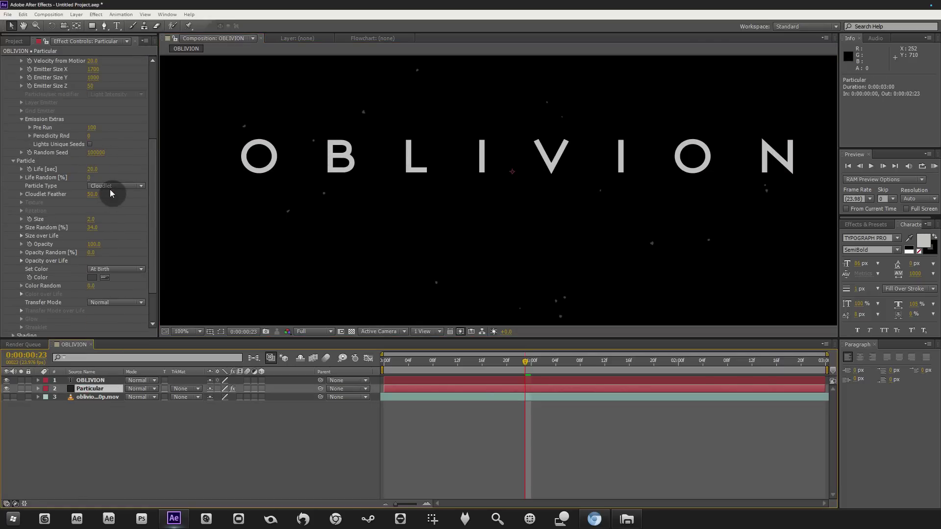
drag(94, 194, 67, 194)
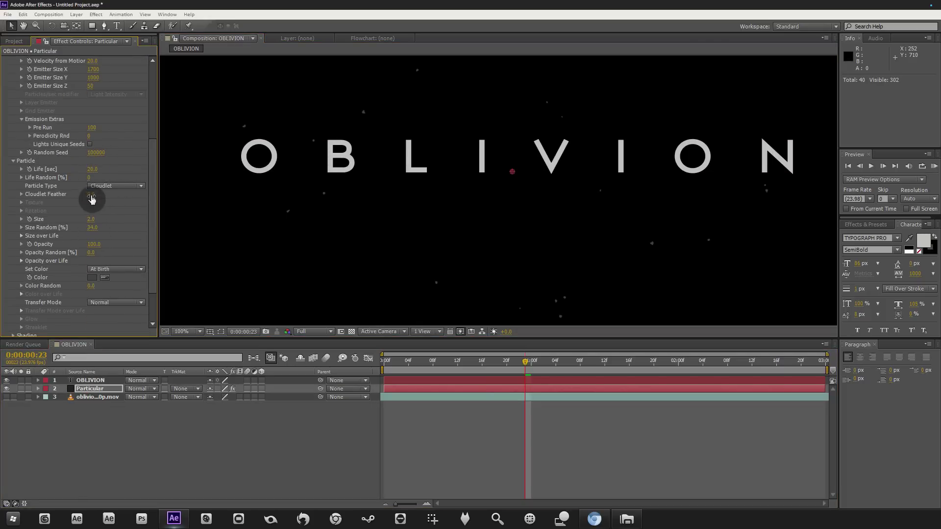
scroll(377, 225, down, 2)
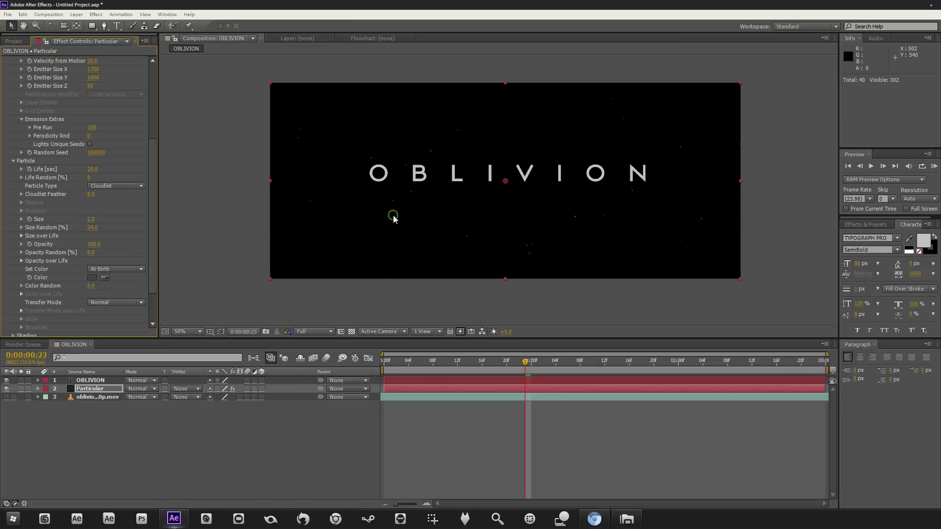
drag(420, 361, 386, 367)
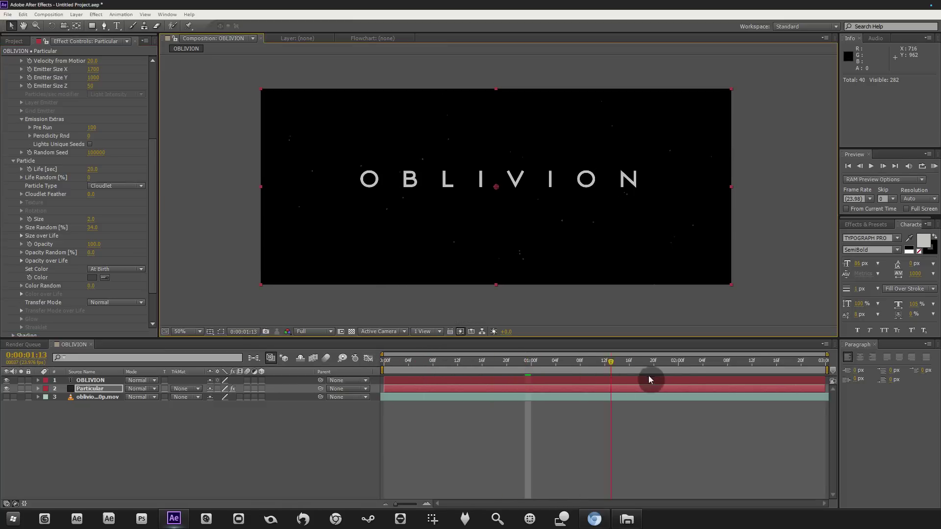
Scrub through the generated particles, show the trailer footage again and return to the frame around 0:00:00:13.
drag(630, 374, 672, 354)
scroll(431, 217, up, 2)
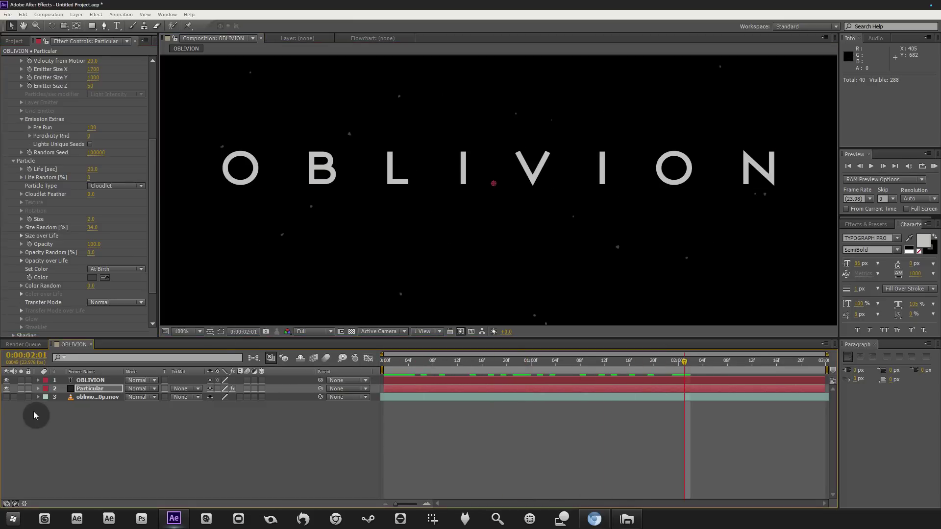
click(6, 397)
click(100, 398)
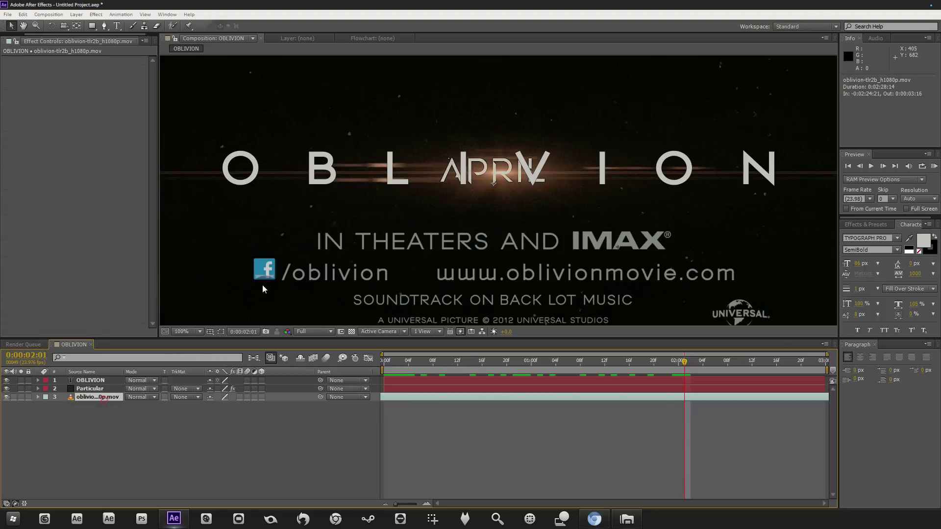
drag(539, 376, 464, 360)
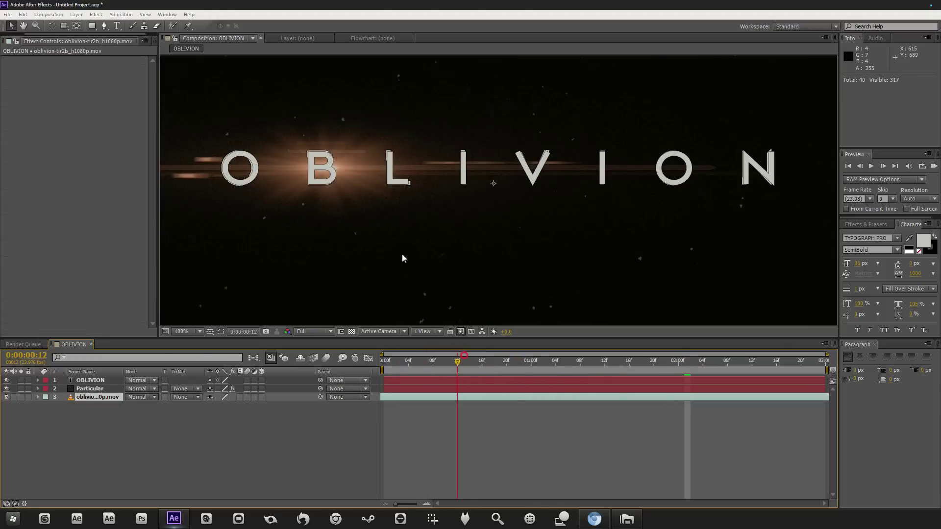
Examine the edges of the O and B up close where the text overlaps the trailer title.
scroll(457, 236, up, 1)
scroll(427, 202, down, 1)
scroll(424, 205, up, 3)
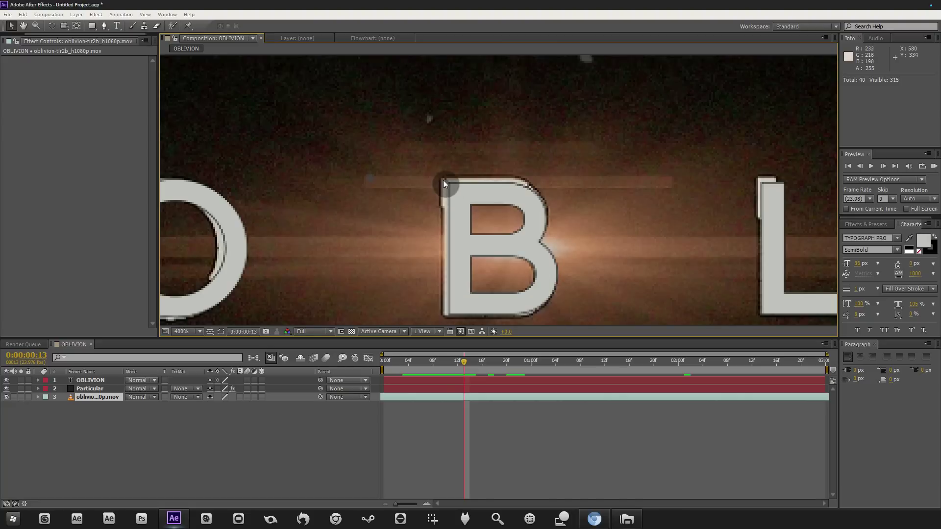
scroll(439, 178, down, 1)
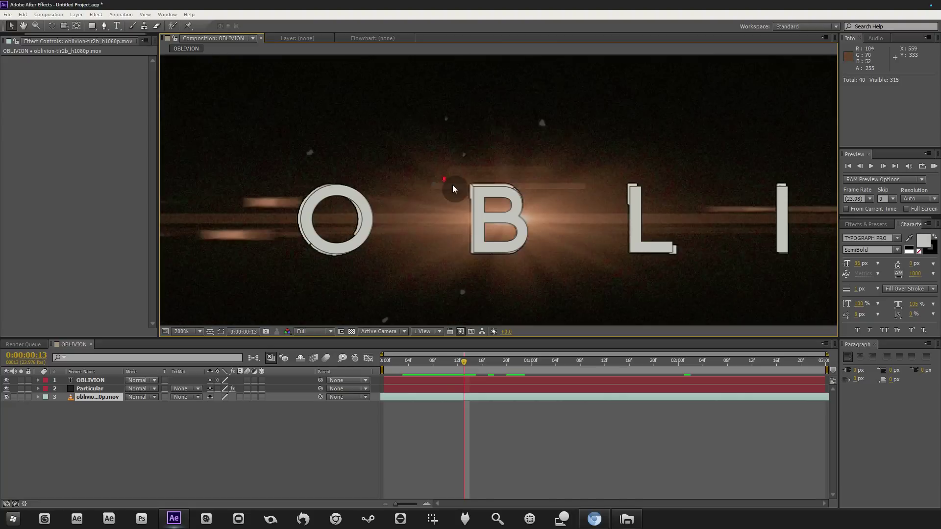
scroll(465, 184, up, 1)
scroll(462, 219, up, 1)
scroll(553, 216, down, 1)
drag(213, 229, 310, 218)
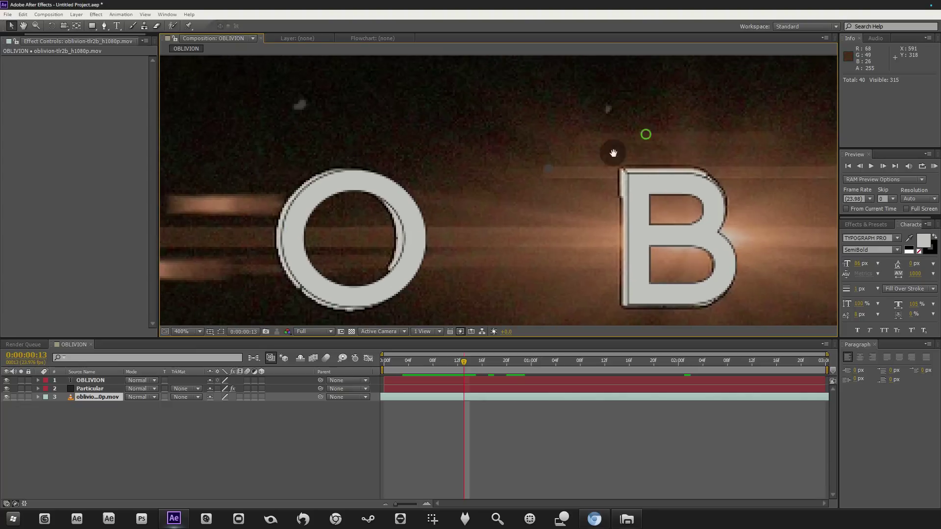
scroll(531, 227, up, 1)
scroll(411, 120, down, 1)
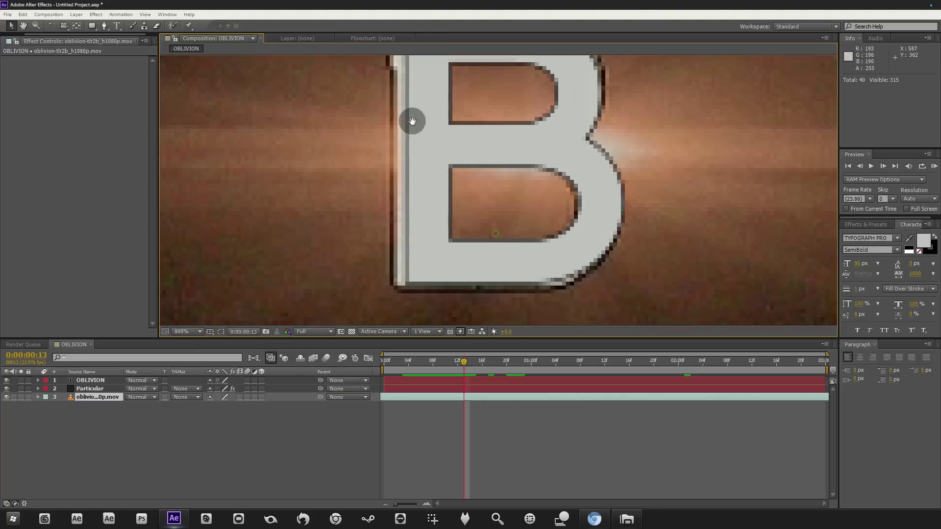
Hide the OBLIVION text layer and inspect the dark outline around the trailer's letter B at high magnification.
scroll(407, 119, down, 1)
scroll(457, 112, up, 2)
scroll(457, 112, up, 1)
drag(450, 108, 515, 313)
click(6, 380)
drag(451, 116, 294, 115)
scroll(561, 213, down, 3)
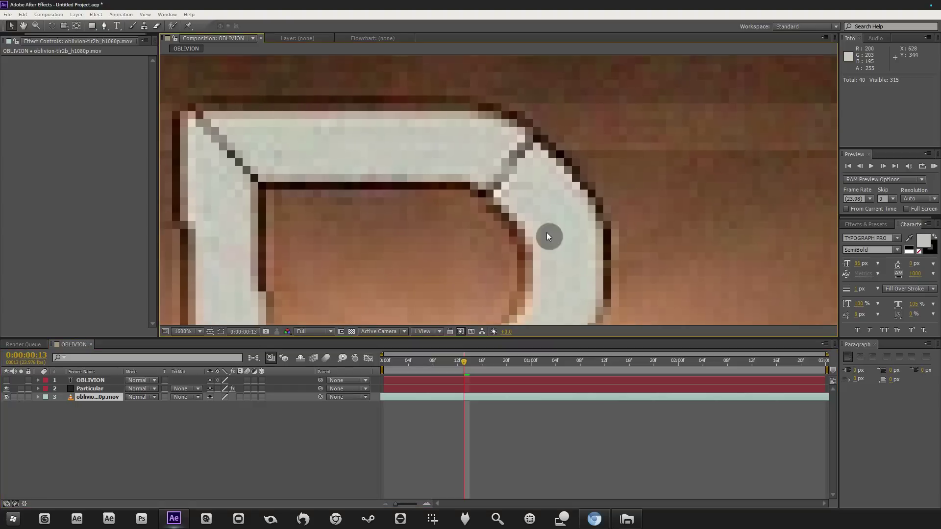
scroll(469, 187, down, 3)
scroll(490, 225, down, 2)
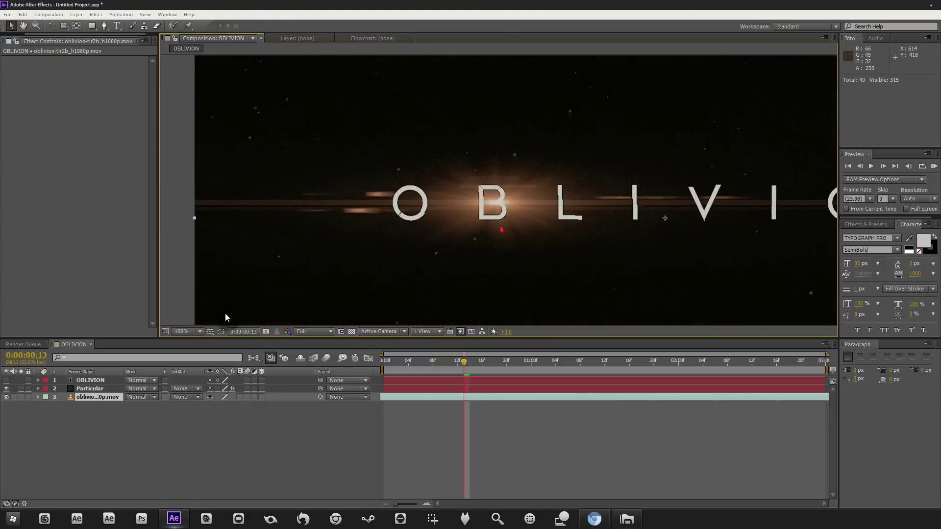
Show the OBLIVION text layer again, try a different stroke color for it and settle on black.
click(6, 380)
click(91, 381)
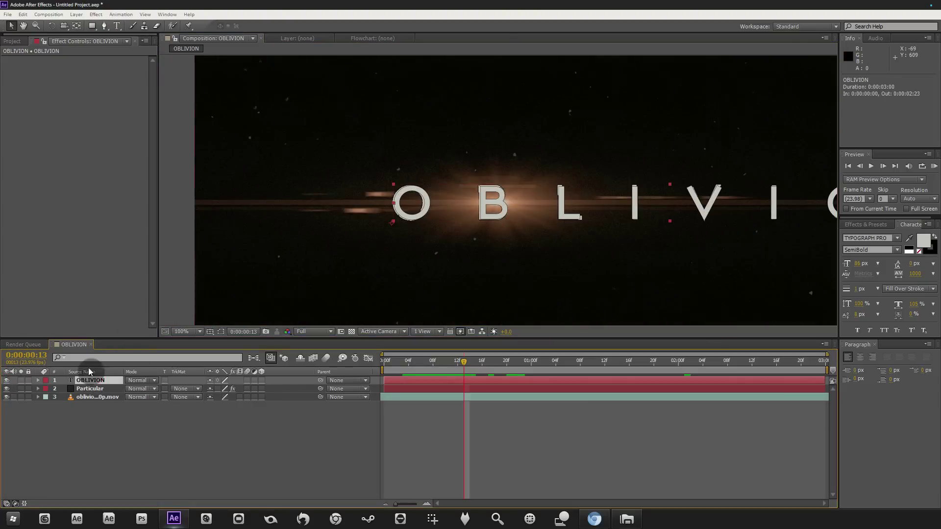
drag(553, 222, 384, 222)
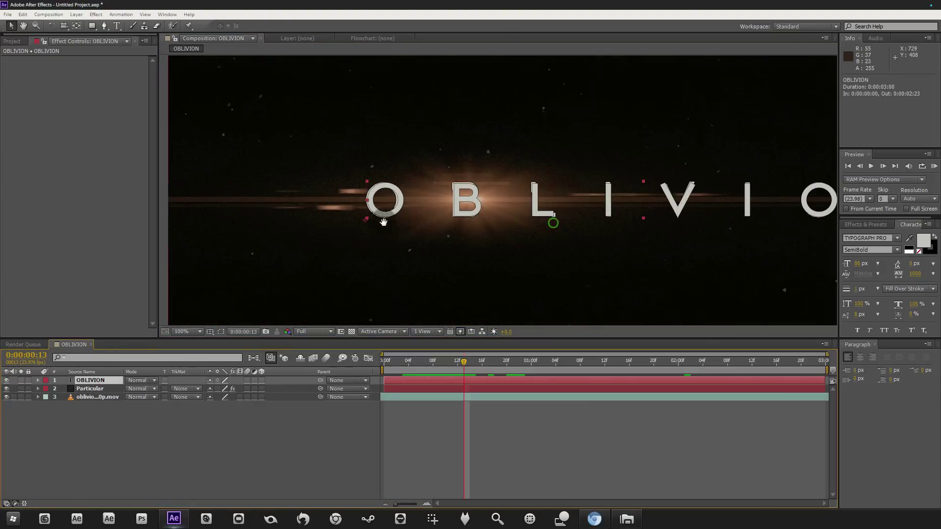
click(927, 254)
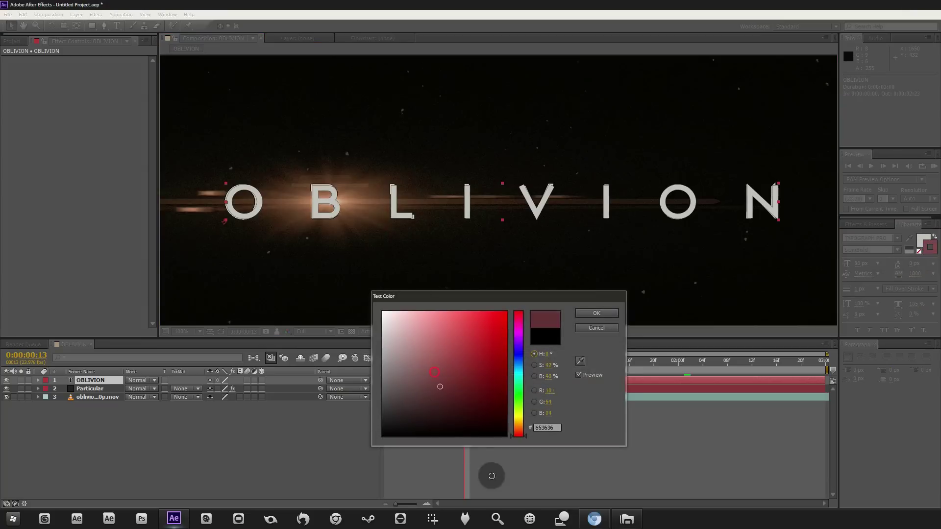
click(608, 314)
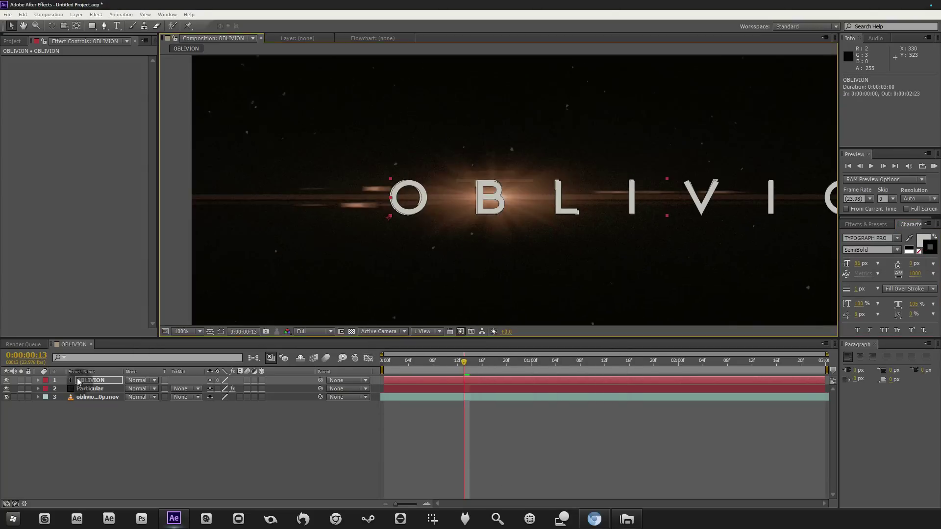
Toggle the trailer footage and offset the OBLIVION text to position 406, 411 to compare the letter outlines.
click(6, 397)
click(7, 397)
scroll(411, 184, up, 3)
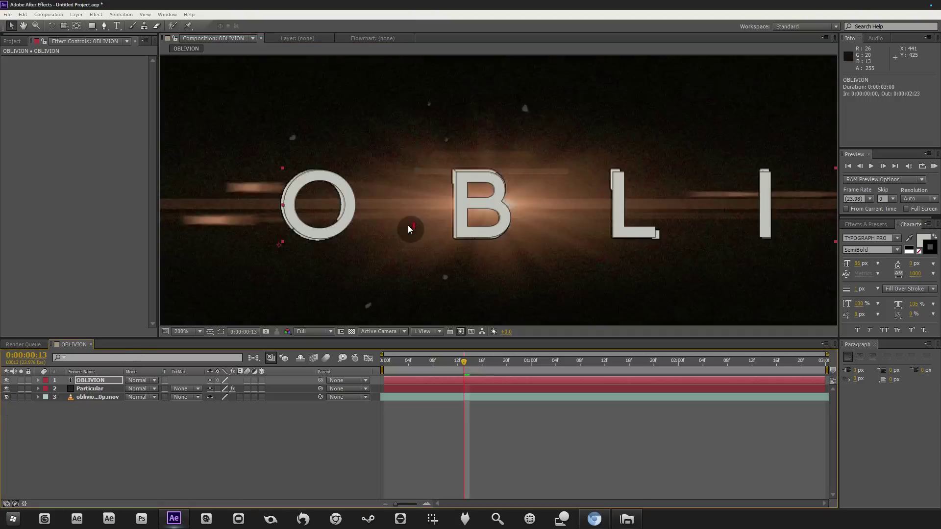
click(89, 390)
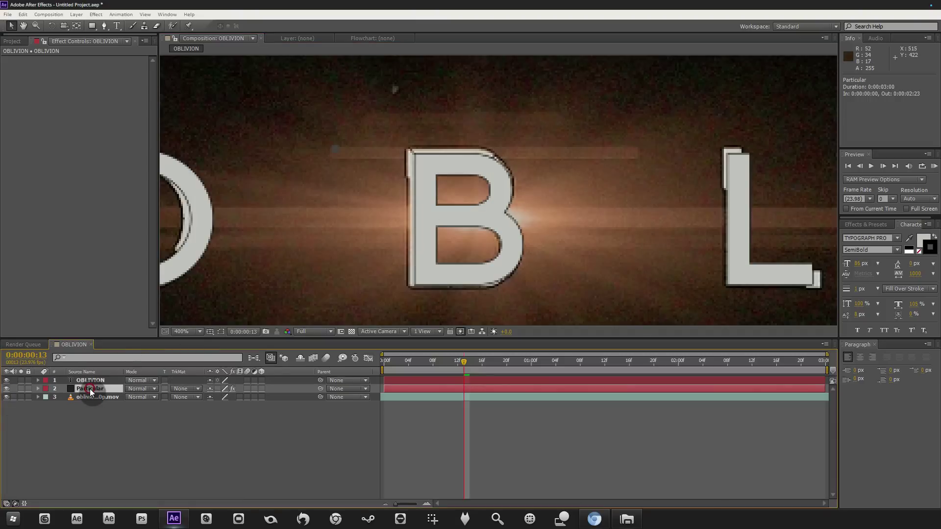
click(93, 383)
drag(430, 222, 437, 223)
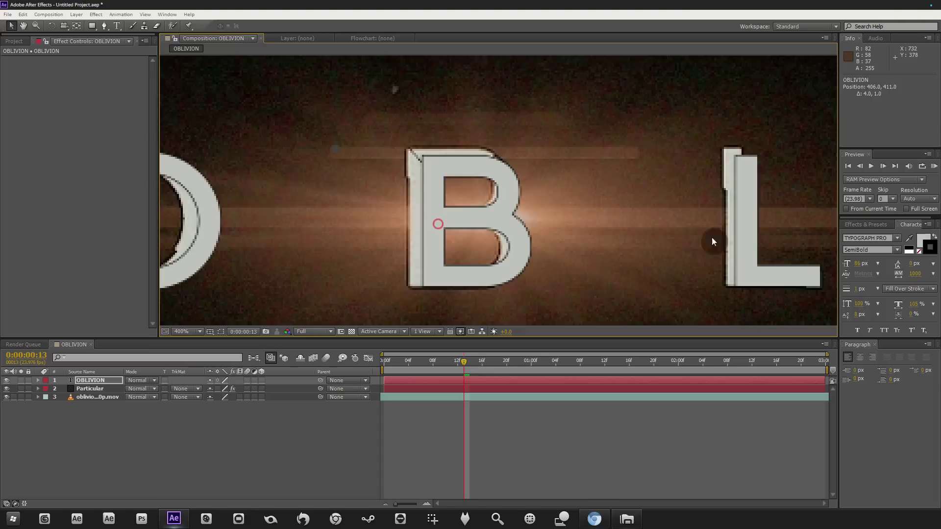
Keep the OBLIVION text on Fill Over Stroke with a 1 px stroke, and reposition it to about 400.8, 409.5.
click(908, 289)
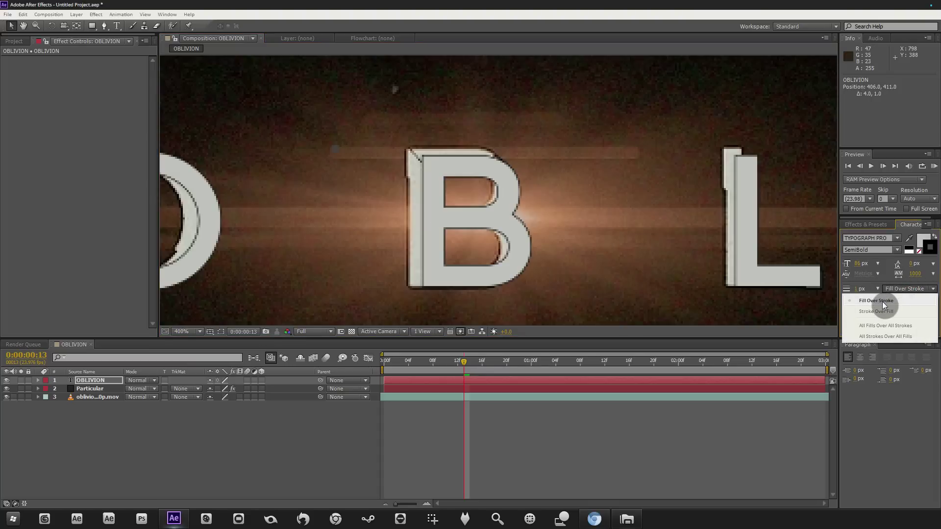
click(884, 287)
mouse_move(861, 291)
mouse_down()
mouse_move(870, 291)
mouse_move(861, 292)
mouse_up()
text(1)
key(Return)
click(432, 182)
drag(422, 225, 413, 222)
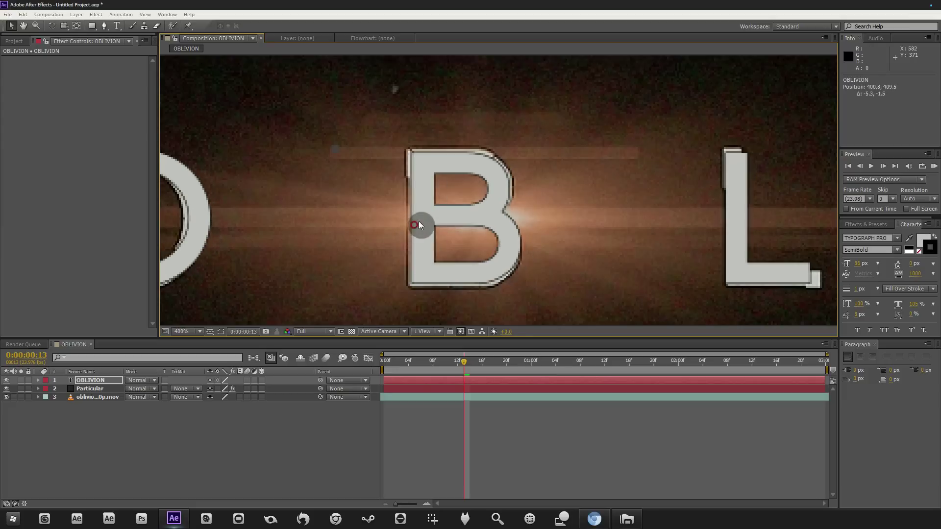
Compare the outlined title with the trailer by toggling the footage layer, and leave the footage hidden.
scroll(419, 222, down, 6)
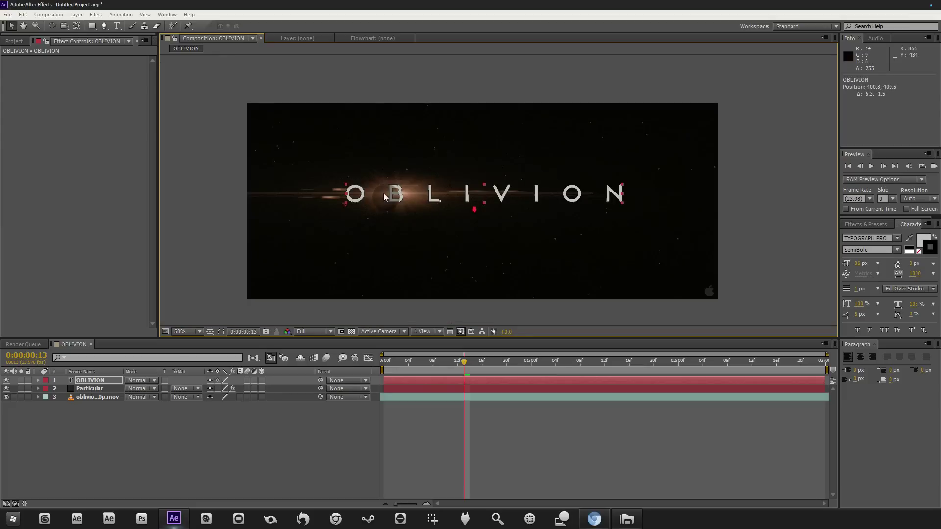
scroll(402, 194, up, 2)
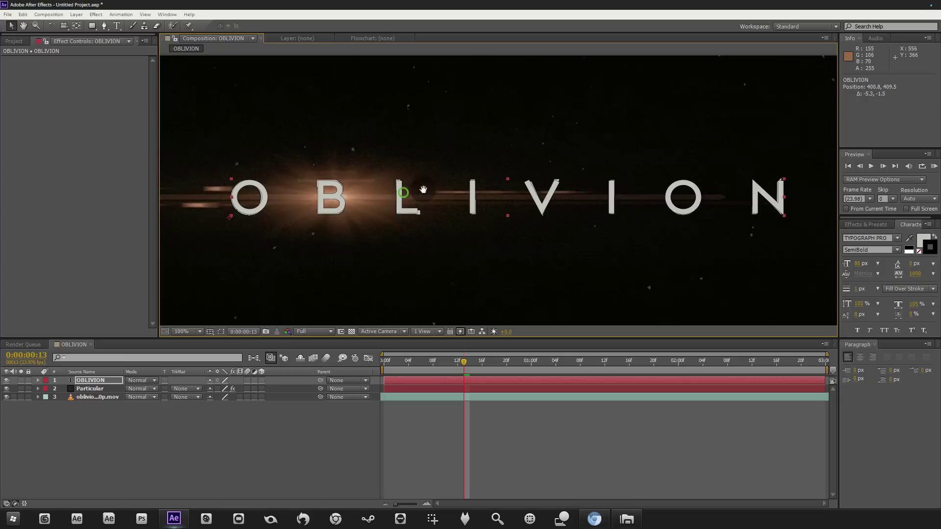
click(6, 398)
click(7, 398)
click(6, 397)
Create a new 1920 px wide solid layer named "Optical Flare".
click(77, 14)
mouse_move(81, 23)
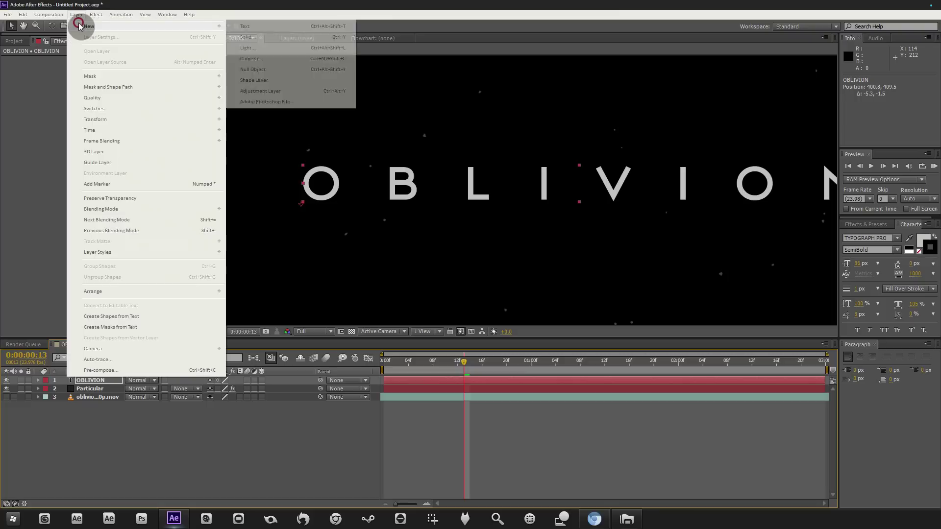
click(251, 36)
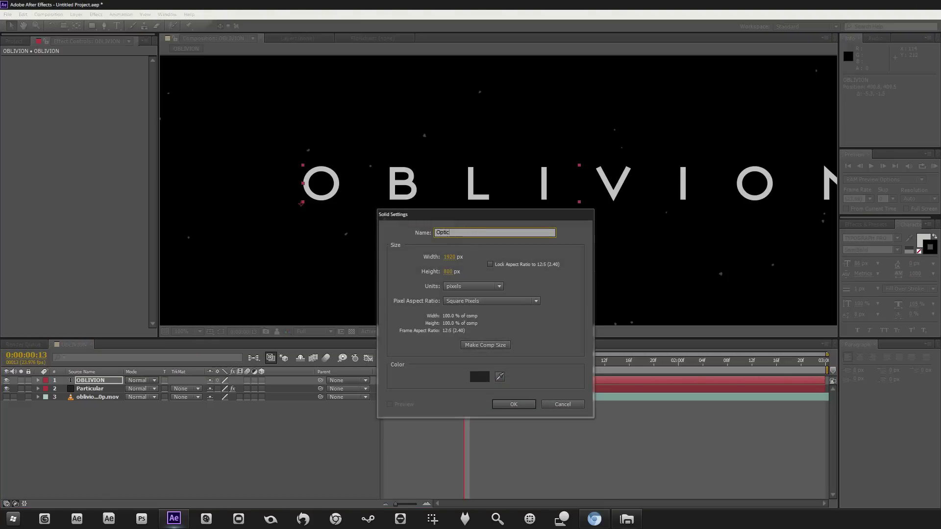
text(Optical Flares)
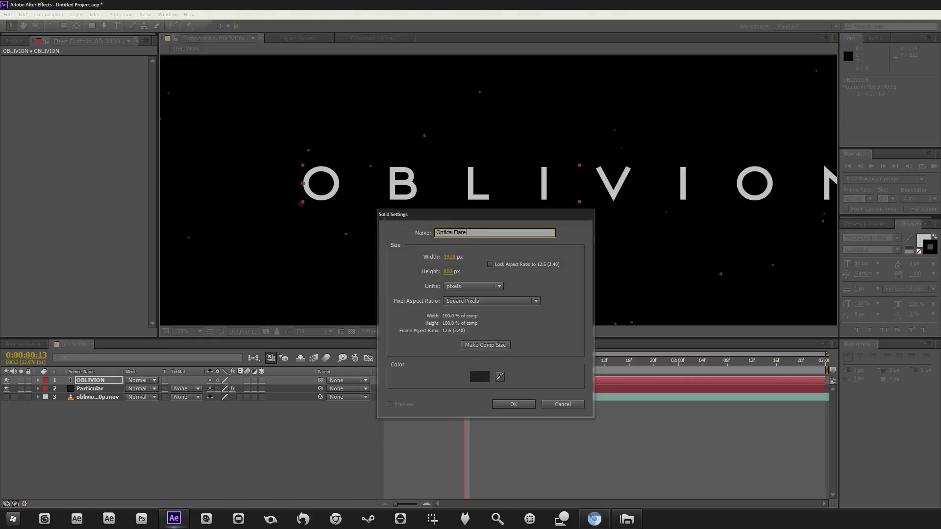
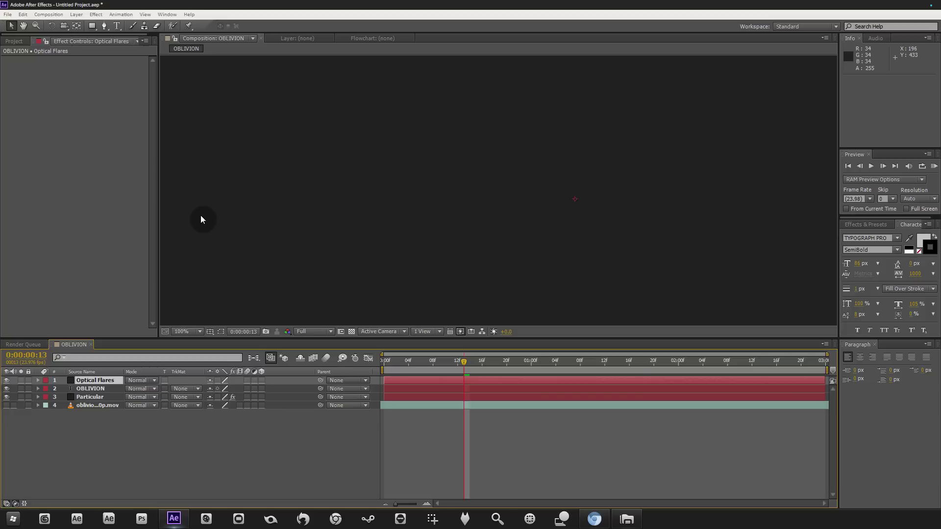
Apply the Video Copilot Optical Flares effect to the Optical Flares layer and move the layer below the OBLIVION text layer.
click(92, 26)
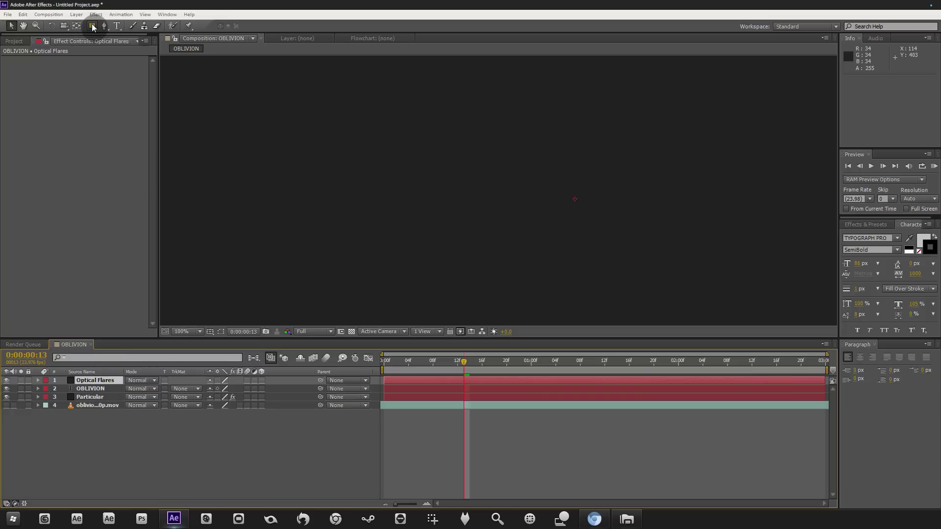
click(96, 14)
mouse_move(141, 416)
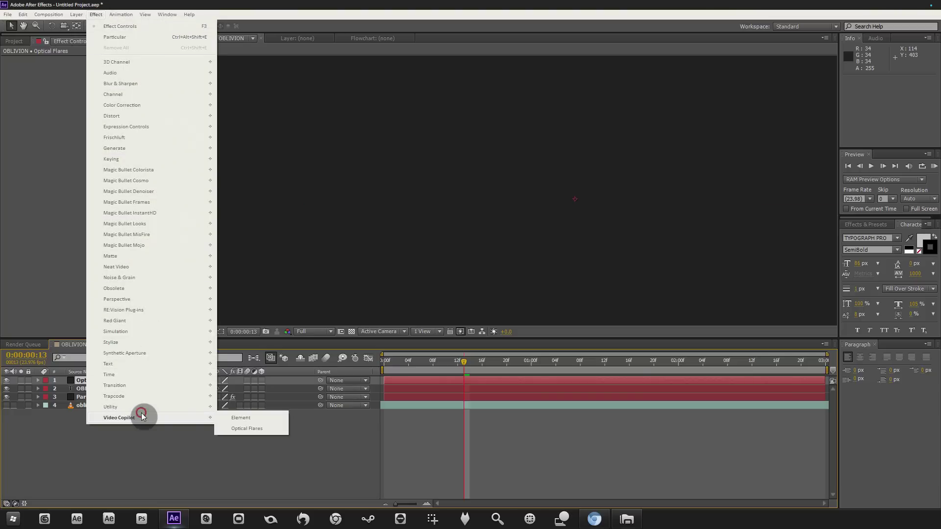
click(256, 429)
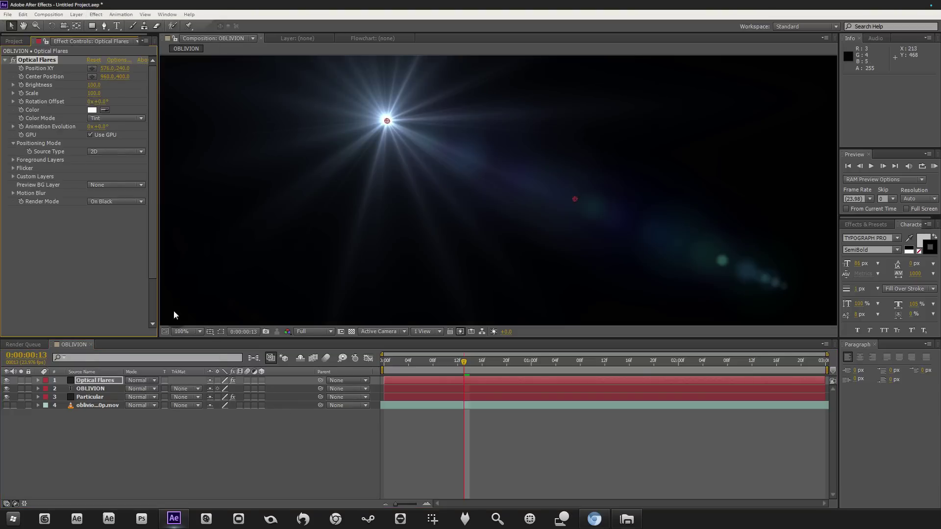
drag(100, 384, 97, 396)
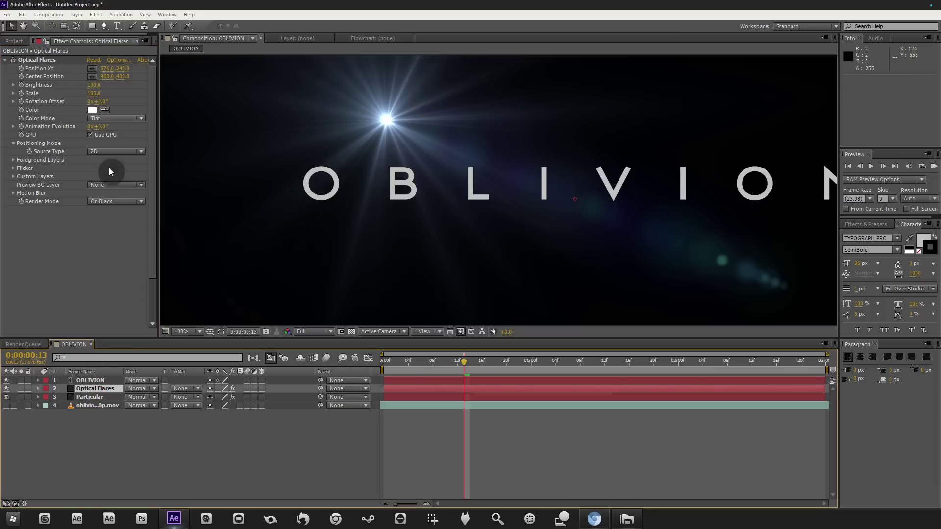
Open the Optical Flares options and look through the flares in the Pro Presets 2 folder.
click(111, 60)
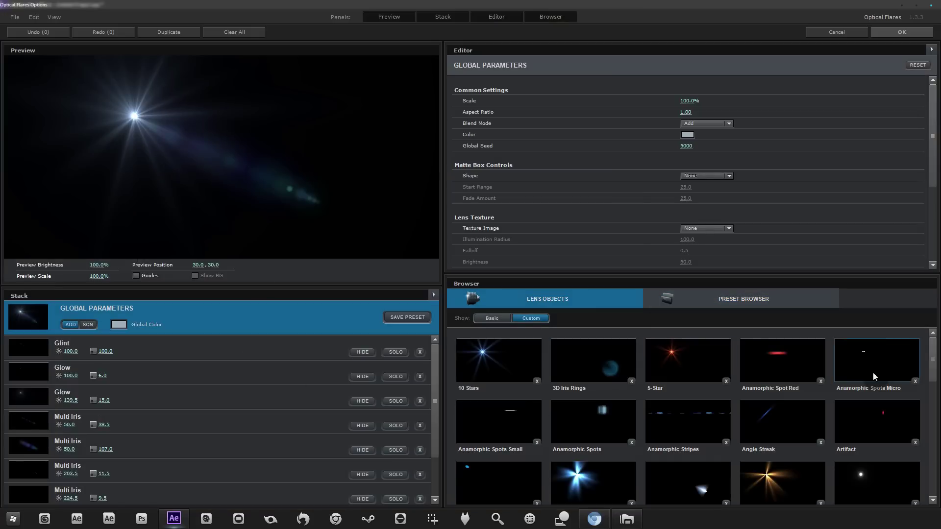
click(744, 305)
click(616, 299)
click(722, 297)
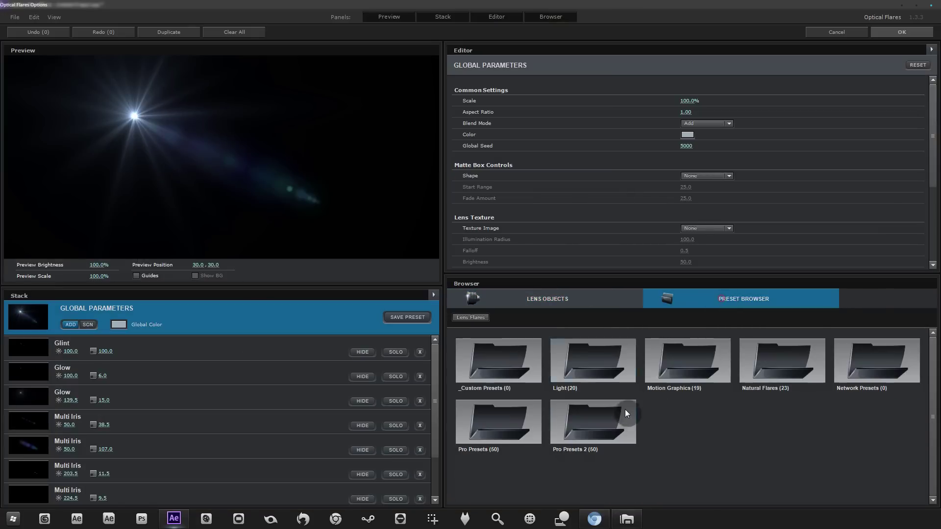
click(624, 413)
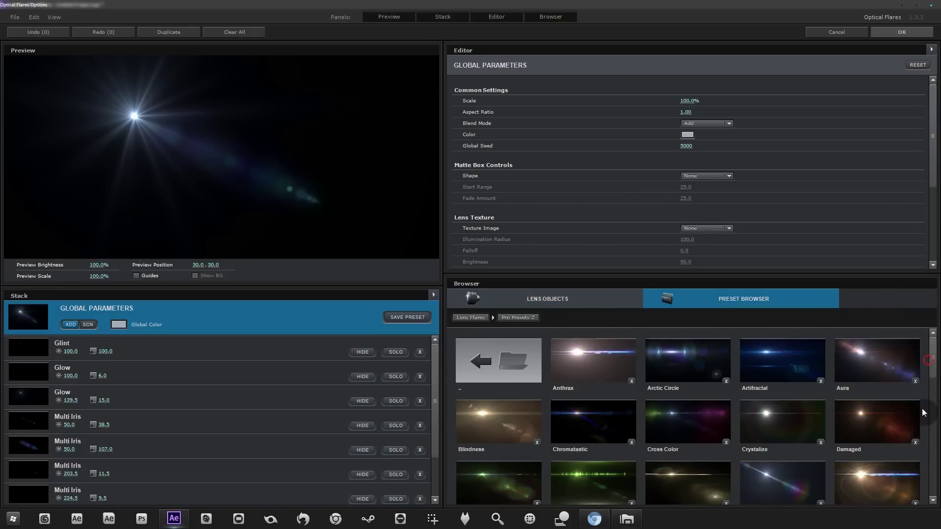
scroll(917, 429, down, 5)
scroll(929, 445, down, 3)
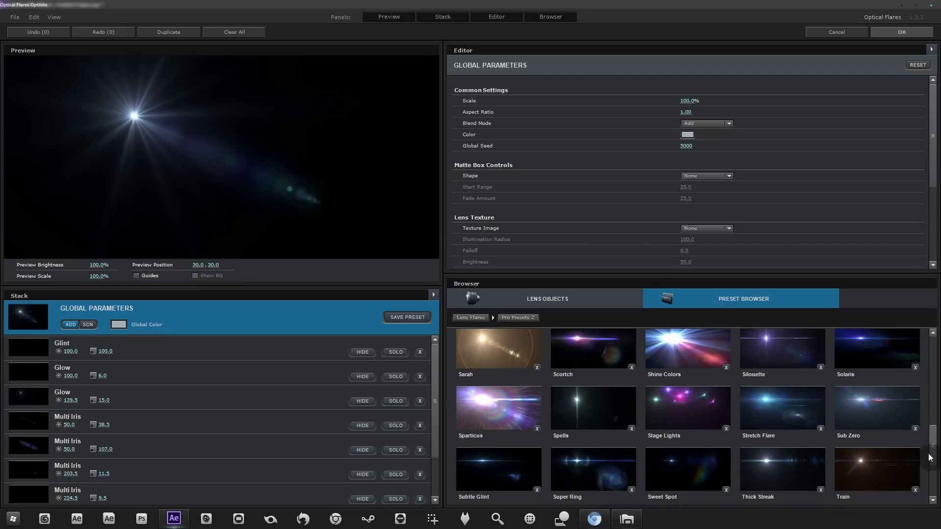
scroll(927, 492, up, 2)
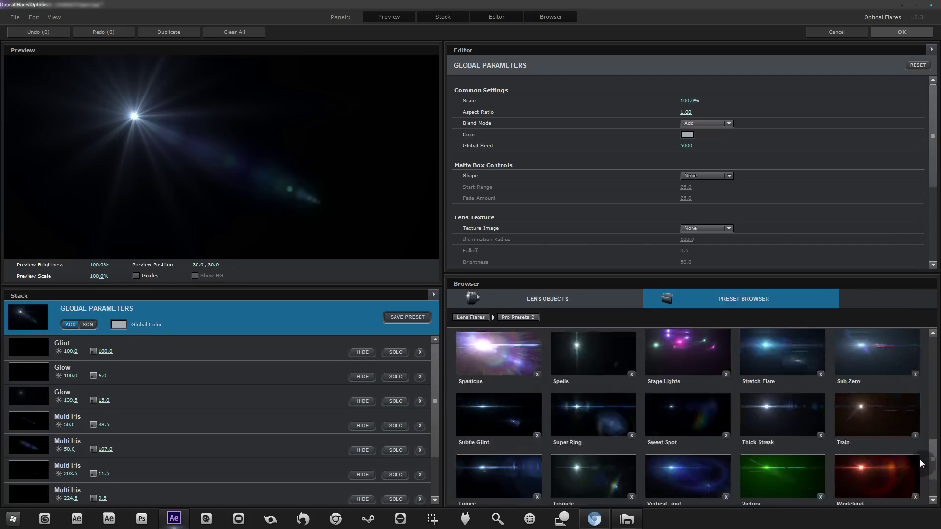
scroll(921, 451, up, 2)
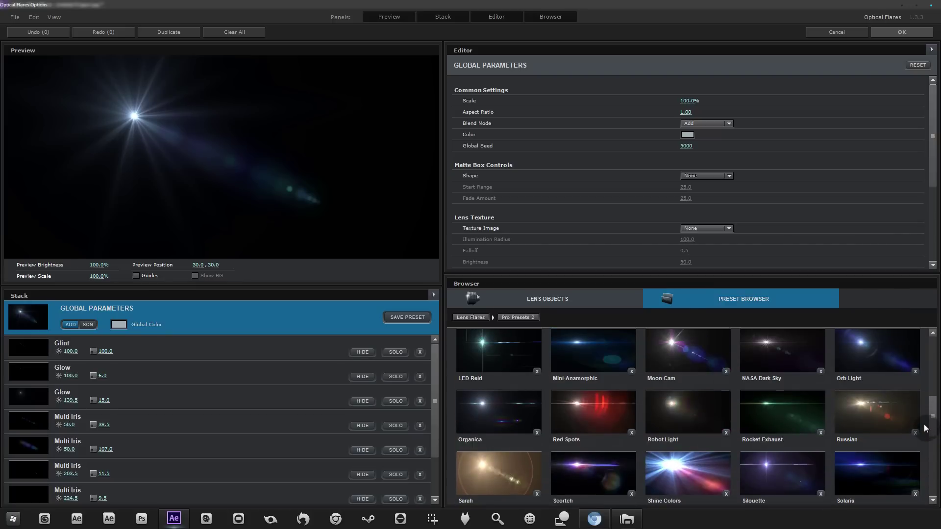
scroll(926, 436, down, 1)
scroll(926, 441, up, 2)
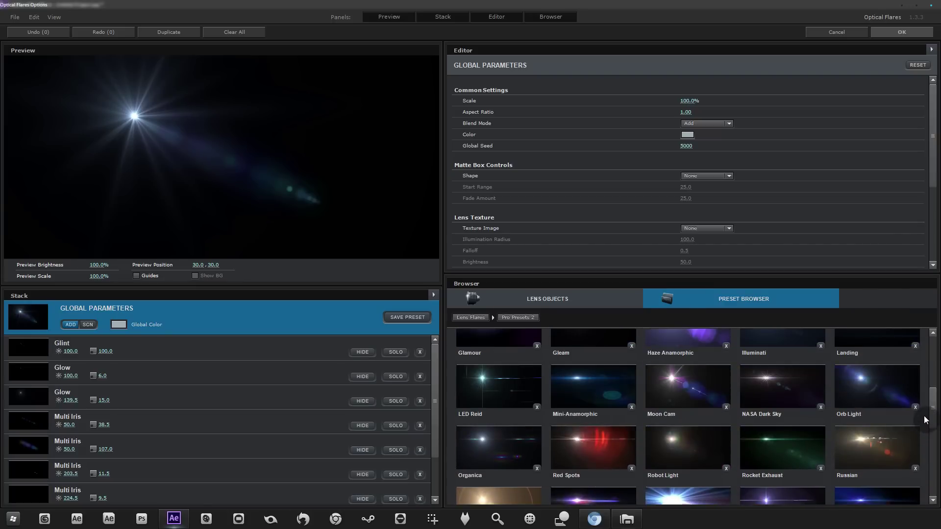
scroll(926, 420, up, 3)
Load the Sektor Golden flare from the Motion Graphics presets.
click(499, 355)
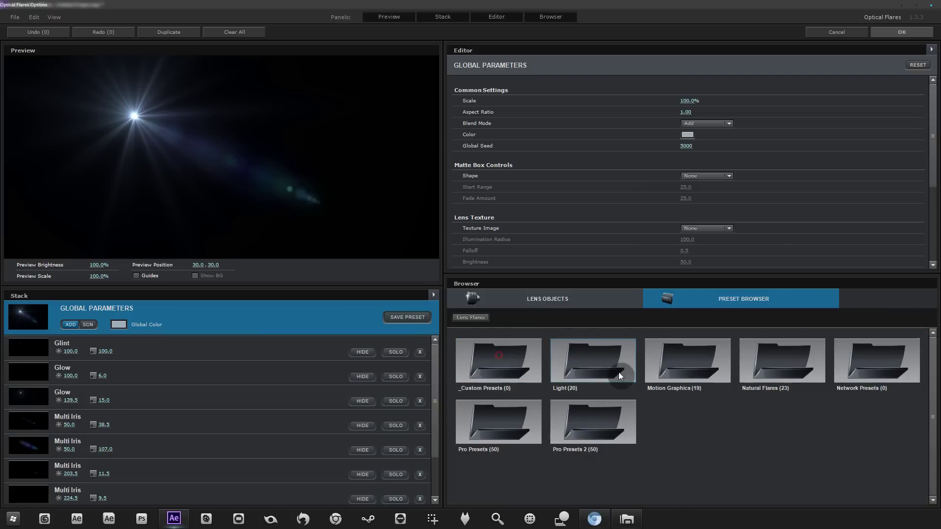
click(688, 368)
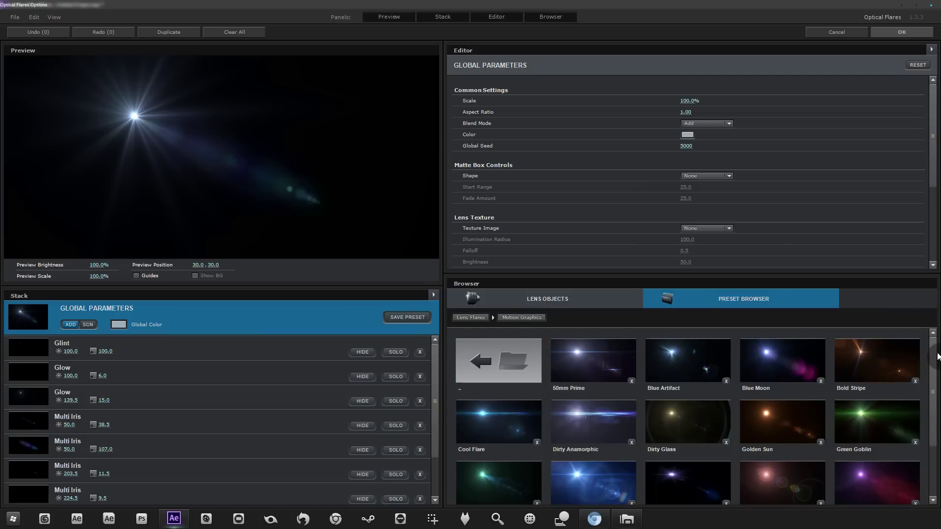
scroll(927, 480, down, 2)
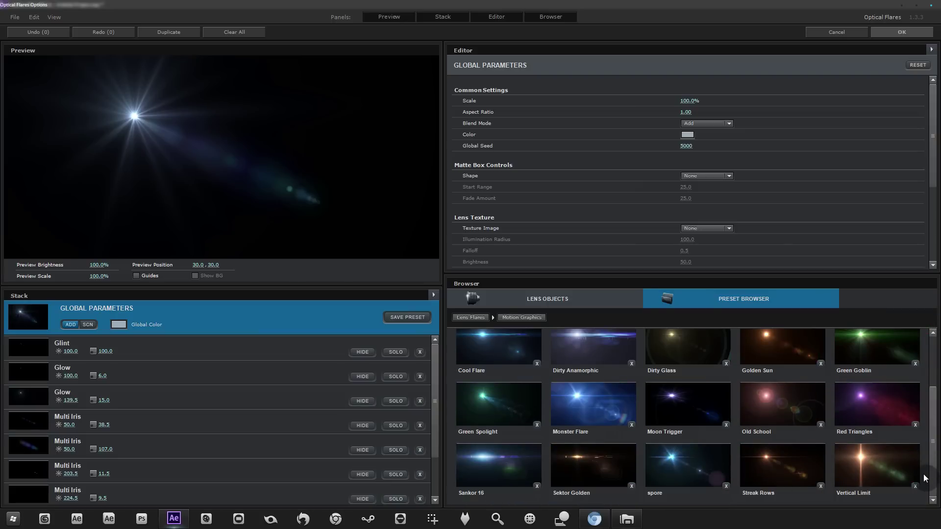
click(567, 466)
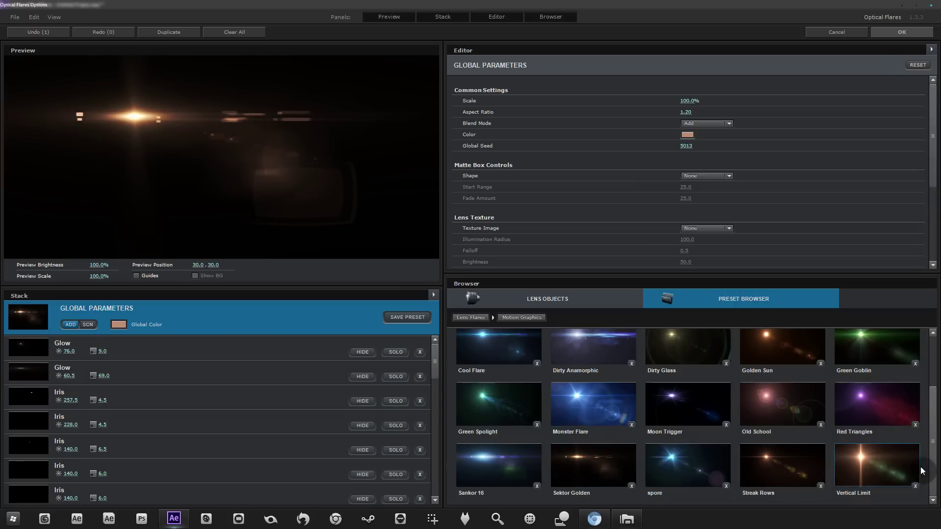
scroll(931, 344, up, 2)
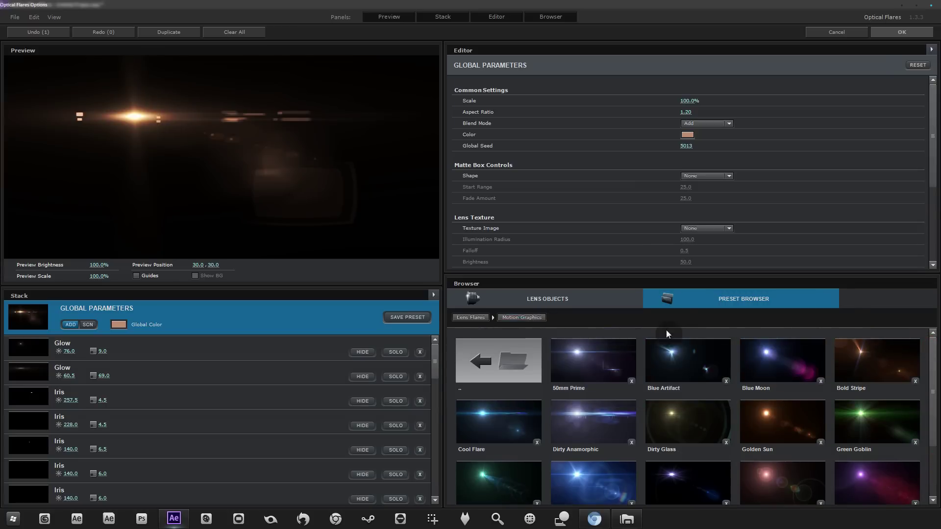
scroll(928, 441, down, 2)
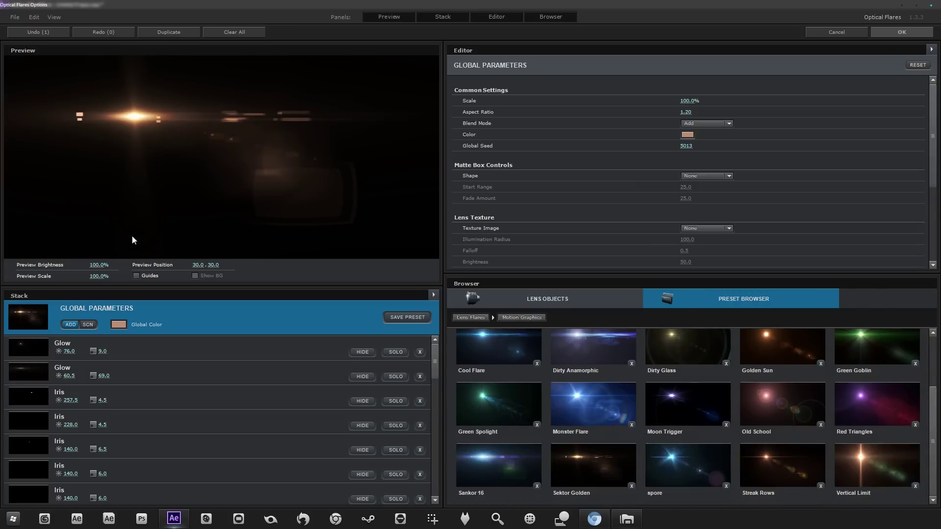
Move the preview flare to about 31.1, 37.3 and delete the Multi Iris with brightness 17.5 and scale 100 from the stack.
drag(120, 128, 139, 131)
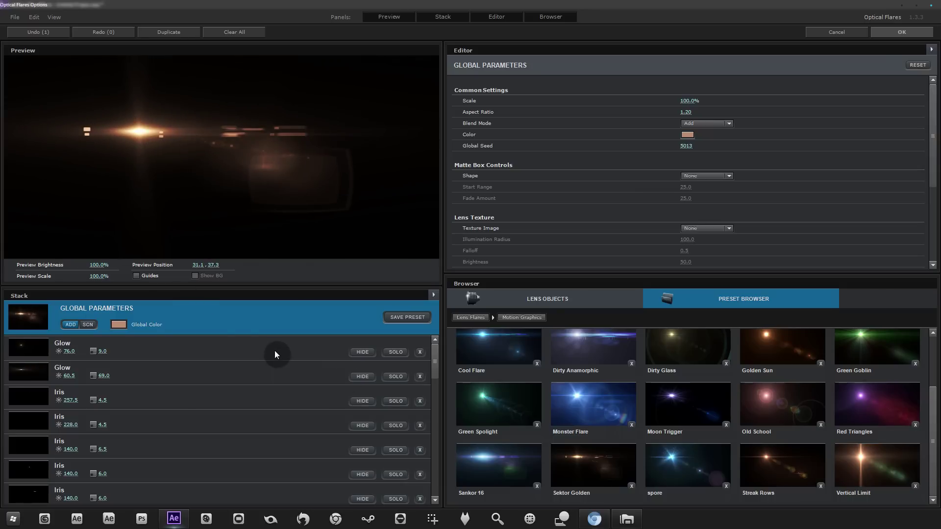
scroll(156, 381, down, 4)
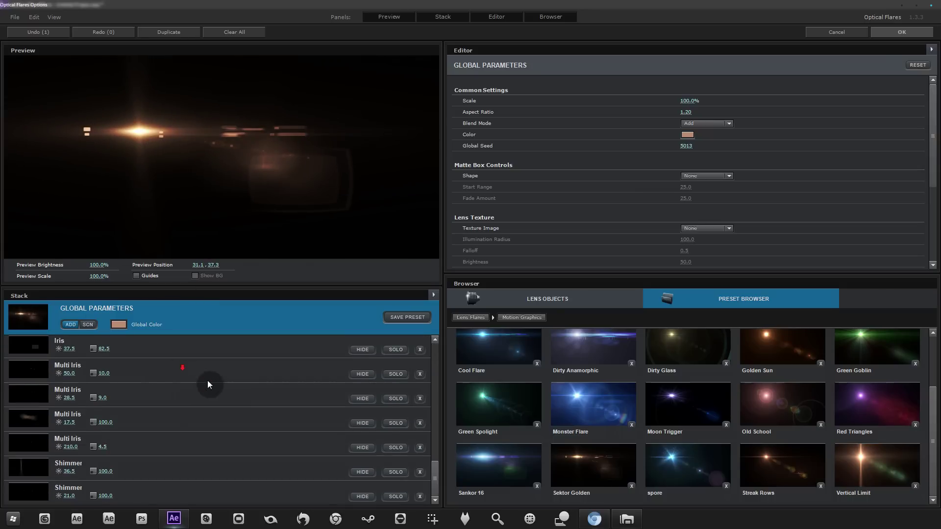
click(168, 371)
click(169, 415)
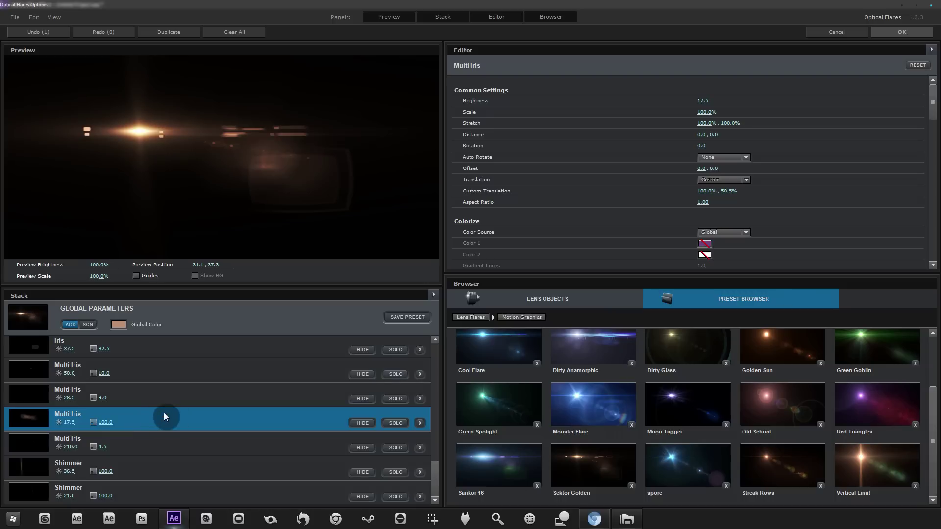
key(Delete)
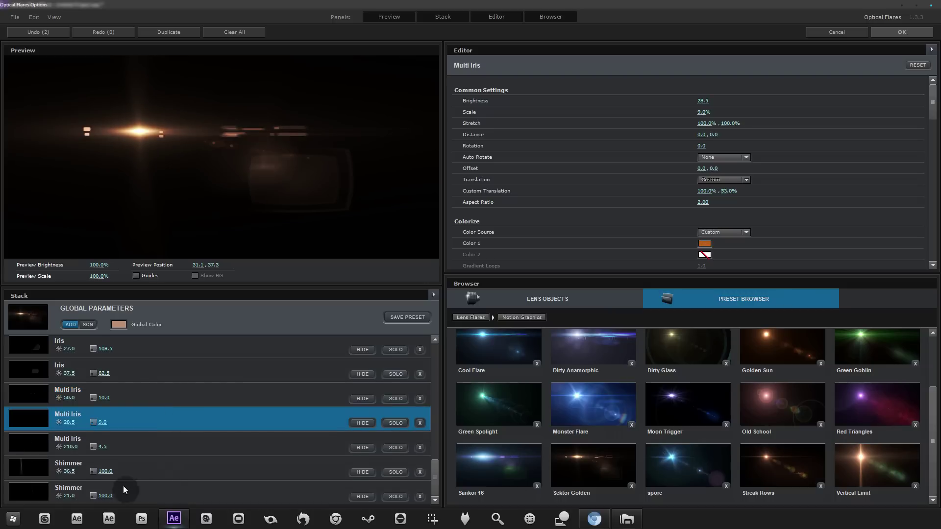
Delete the Iris object just below the Iris with brightness 204 and scale 6.0 in the stack.
scroll(123, 487, up, 5)
click(78, 412)
key(Delete)
scroll(155, 410, down, 3)
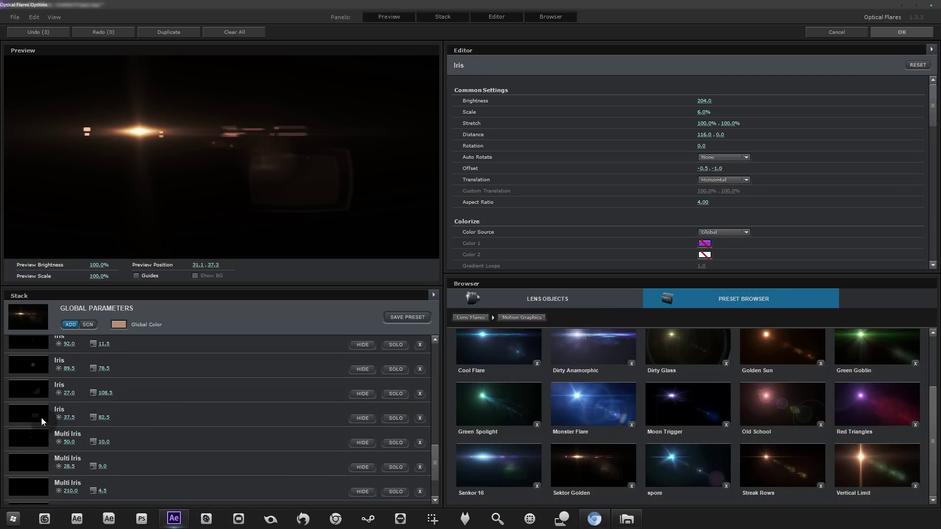
Raise the 82.5-scale Iris to brightness 133 to identify it, and delete it with the 108.5-scale Iris and the 10.0-scale Multi Iris.
click(44, 417)
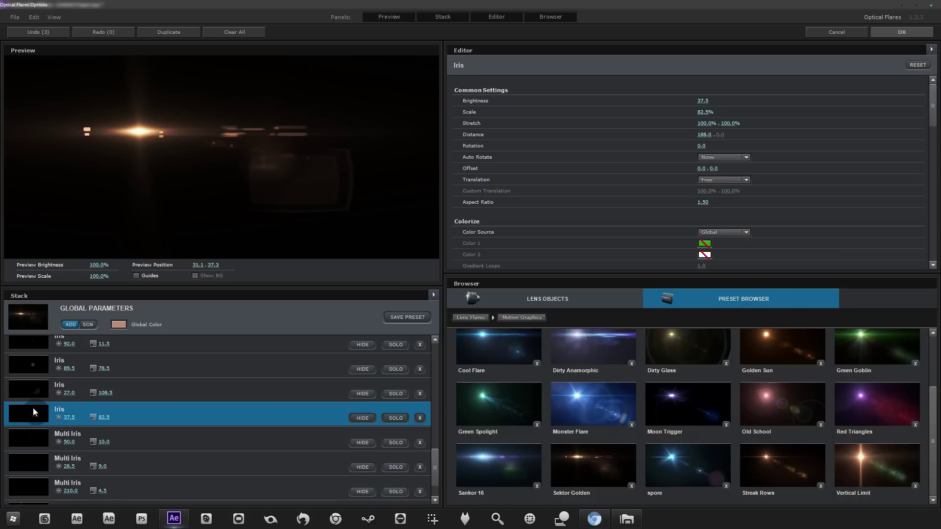
drag(72, 417, 34, 412)
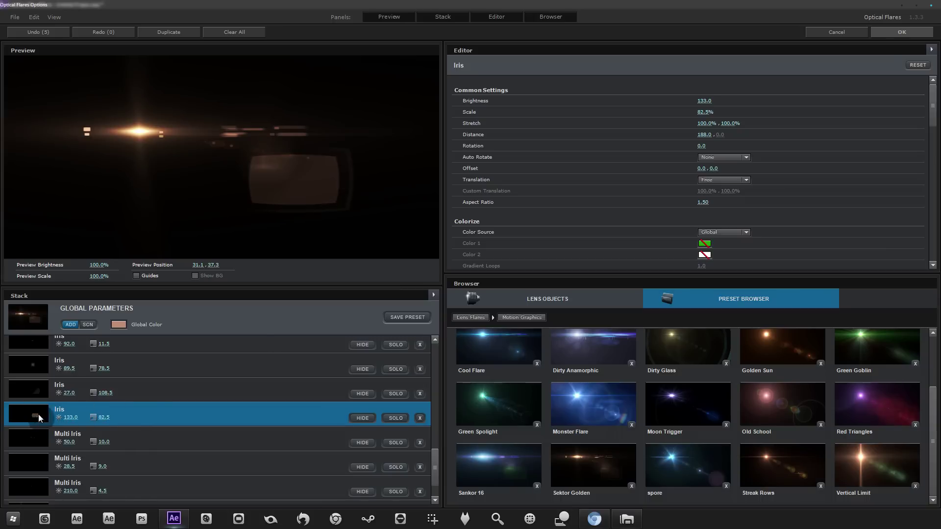
key(Delete)
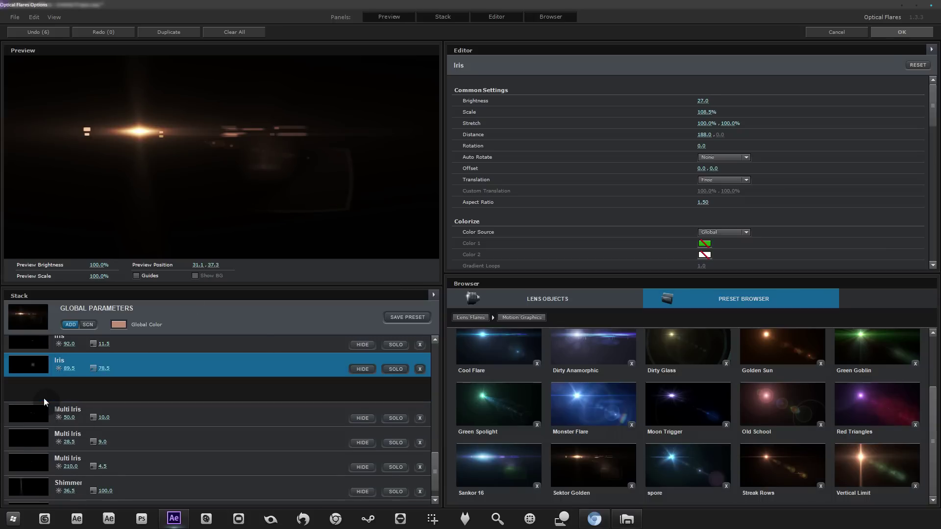
key(Delete)
key(Delete)
scroll(45, 412, up, 5)
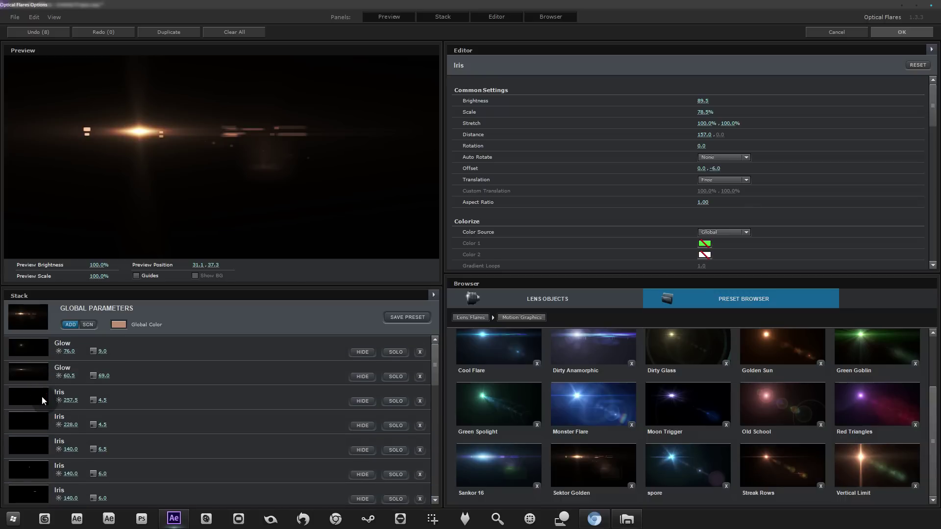
Delete the Shimmer object with brightness 36.5 from the flare stack.
scroll(103, 396, down, 5)
click(31, 472)
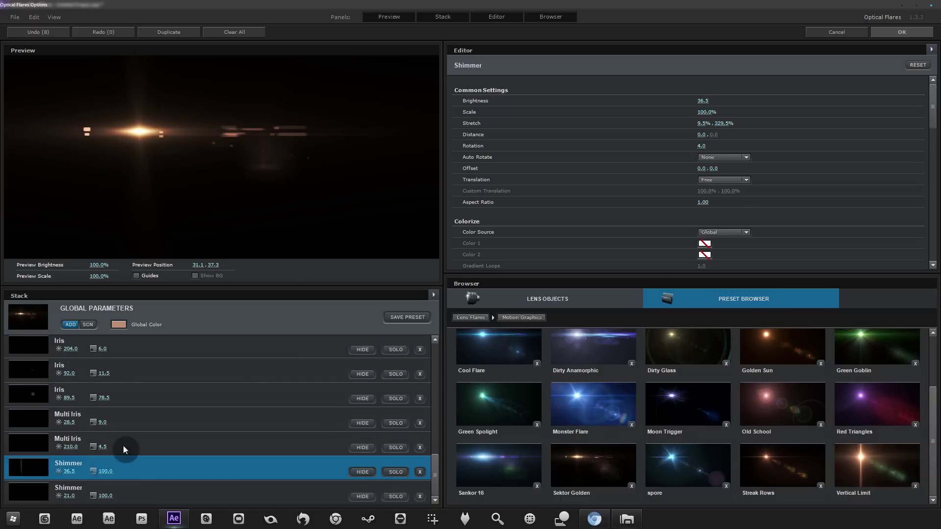
key(Delete)
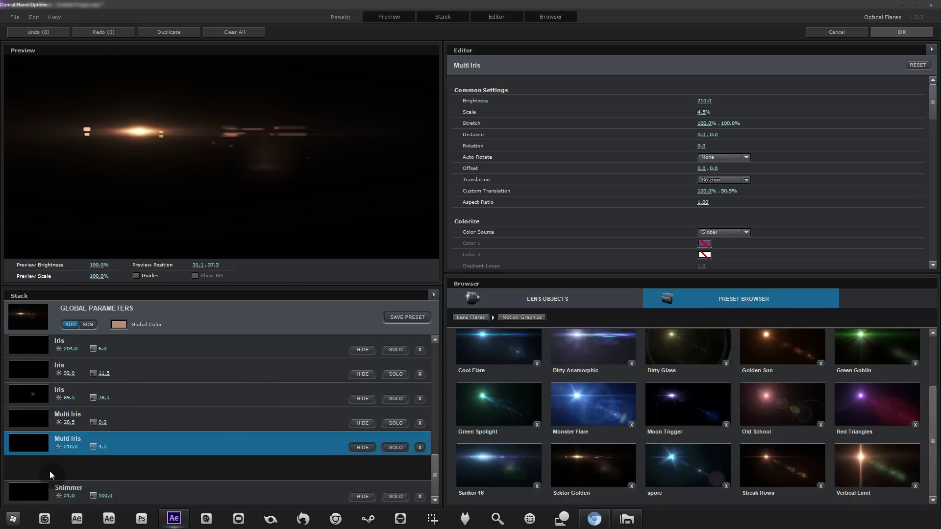
Add a basic Streak lens object to the flare and set its brightness to 32.5.
click(544, 303)
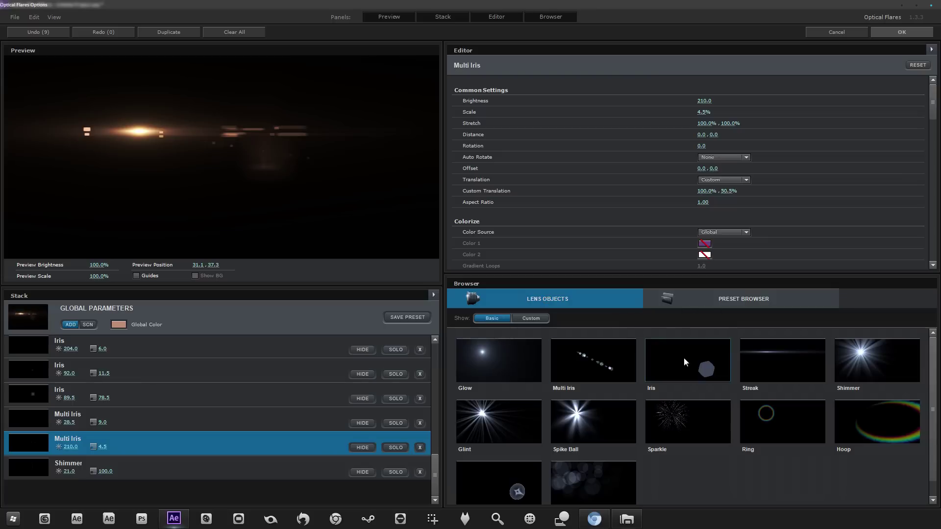
click(775, 366)
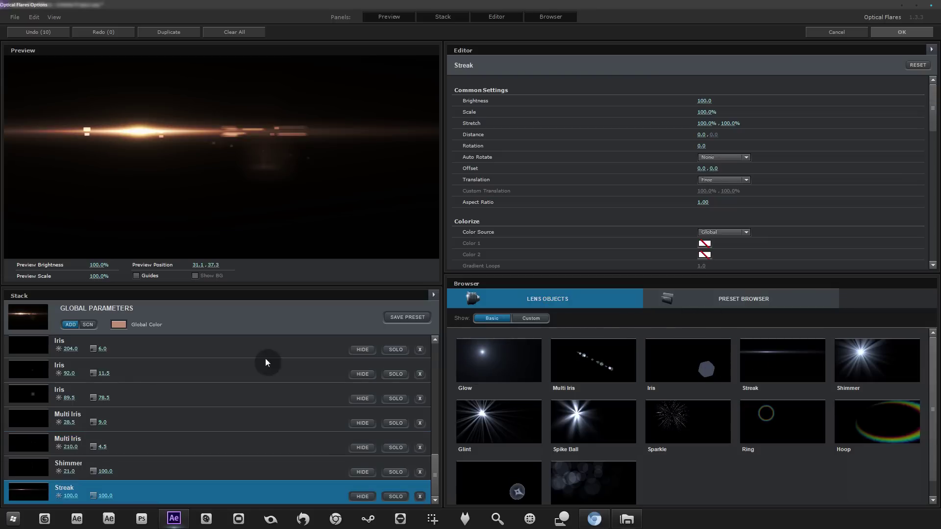
mouse_move(706, 101)
mouse_down()
mouse_move(631, 102)
mouse_move(654, 103)
mouse_up()
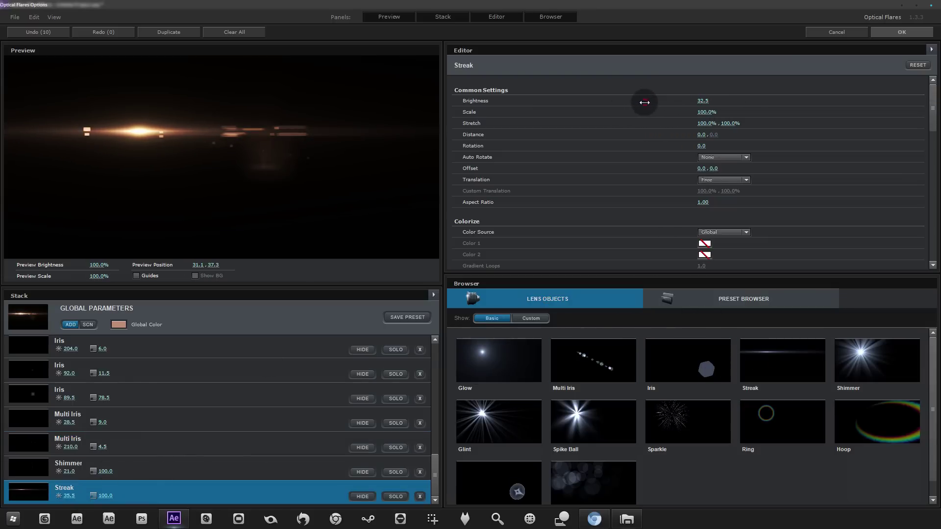
Add a Glint lens object with brightness 79 and scale 23.5, and move the preview flare to about 36.1, 22.4.
click(510, 428)
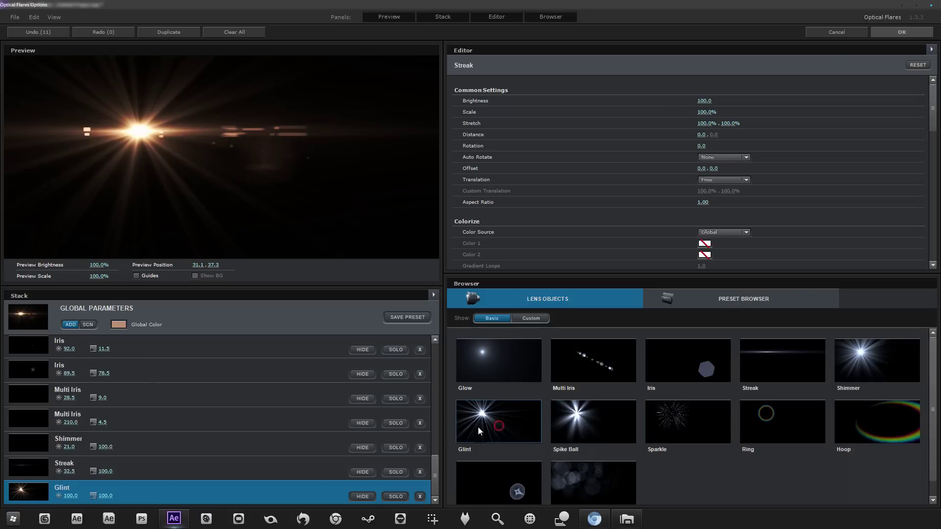
drag(704, 101, 630, 128)
drag(195, 125, 161, 101)
Delete the Iris objects with brightness 89.5 and 92 from the stack, and move the preview flare to about 38.9, 43.6.
click(218, 435)
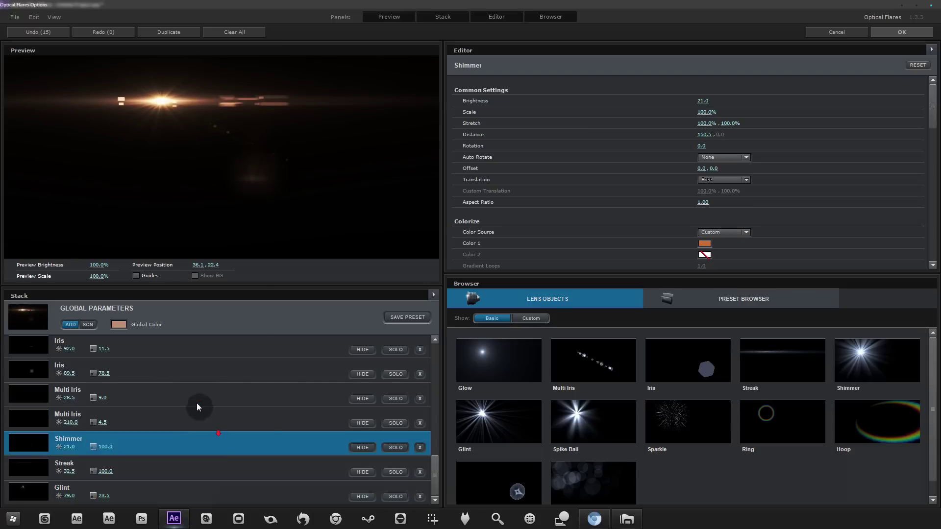
click(166, 374)
key(Delete)
scroll(169, 380, up, 2)
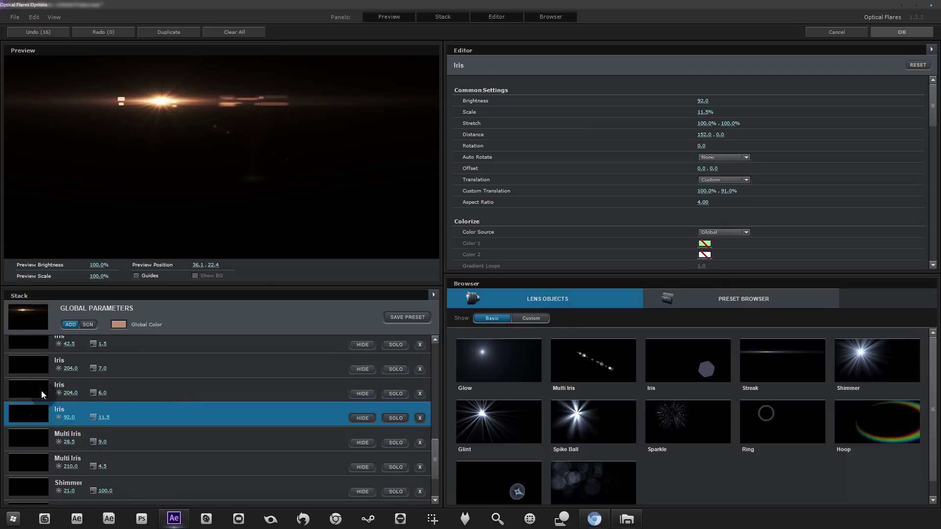
key(Delete)
mouse_move(167, 136)
mouse_down()
mouse_move(166, 154)
mouse_move(166, 138)
mouse_move(126, 149)
mouse_move(361, 132)
mouse_move(161, 136)
mouse_move(160, 159)
mouse_move(161, 135)
mouse_move(162, 145)
mouse_move(189, 128)
mouse_move(172, 144)
mouse_up()
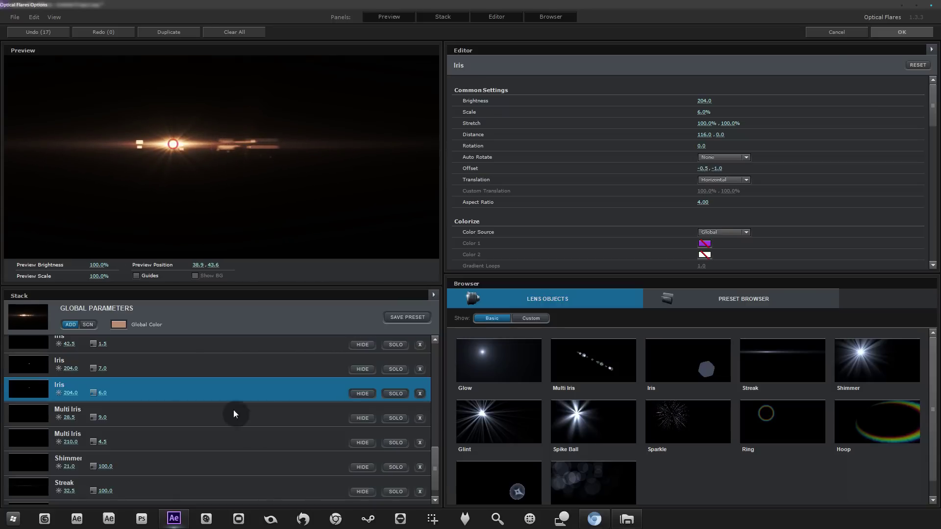
Set the Iris object with brightness 140 and scale 6.5 to 706.5% horizontal stretch and distance -18.5, -4.5.
scroll(207, 399, up, 5)
scroll(202, 429, up, 4)
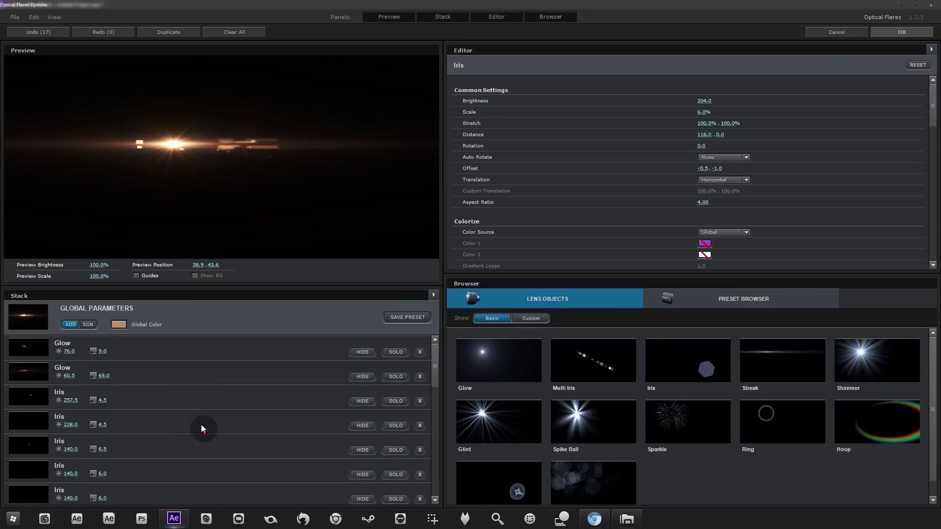
click(187, 395)
click(129, 451)
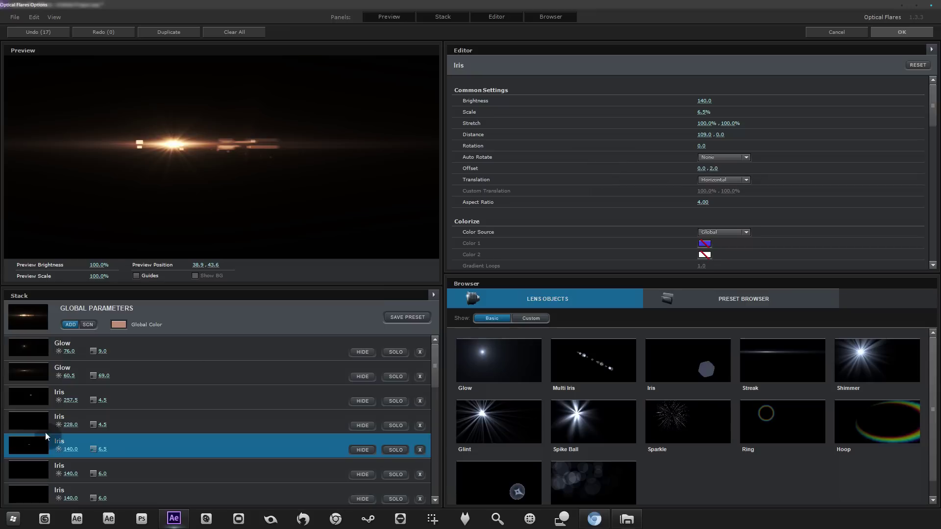
drag(69, 449, 334, 433)
drag(4, 257, 340, 450)
click(398, 450)
click(398, 451)
drag(731, 124, 866, 128)
key(ctrl+z)
drag(706, 123, 891, 112)
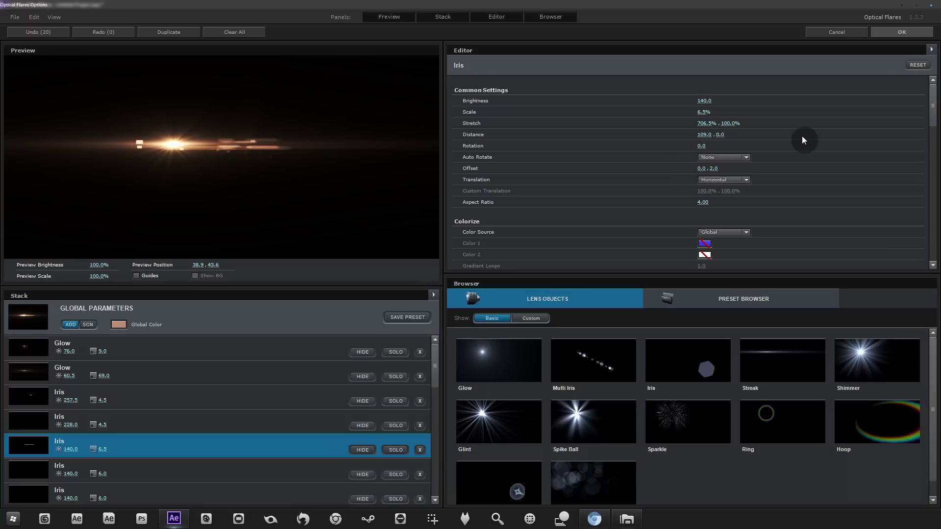
mouse_move(719, 134)
mouse_down()
mouse_move(762, 132)
mouse_move(580, 139)
mouse_move(696, 134)
mouse_move(681, 135)
mouse_up()
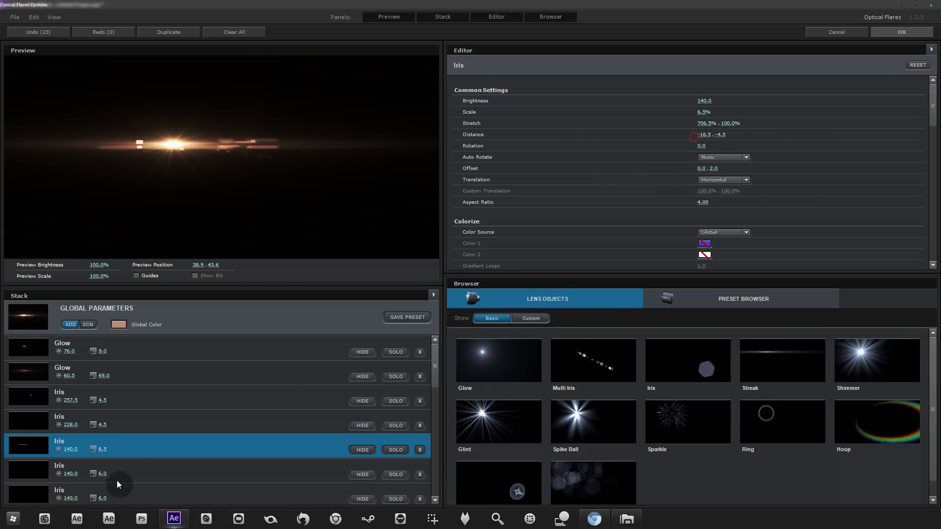
Stretch the Iris object with brightness 257.5 horizontally to 625%.
click(155, 428)
click(179, 401)
drag(702, 123, 858, 110)
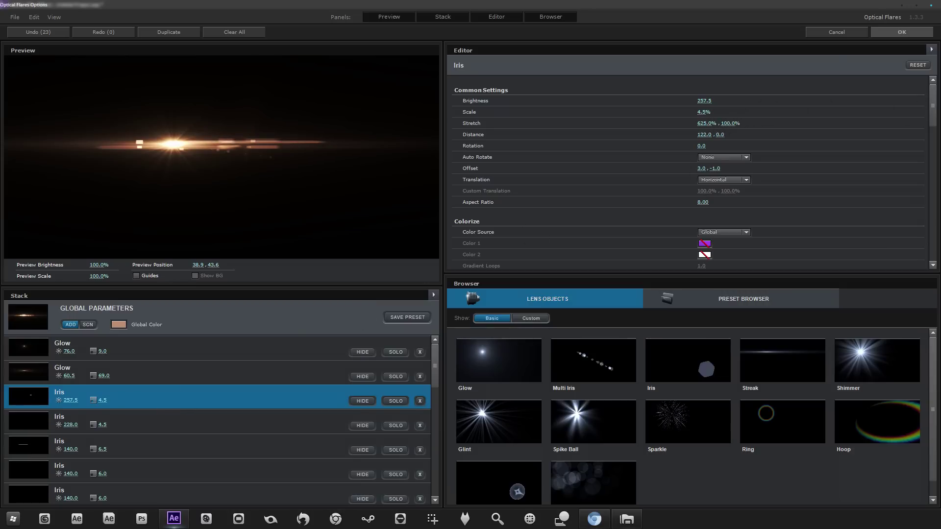
Set the Iris object with brightness 622.5 and scale 7 to brightness 66 and horizontal stretch 981.5%.
click(256, 382)
scroll(235, 402, down, 4)
click(221, 423)
click(227, 367)
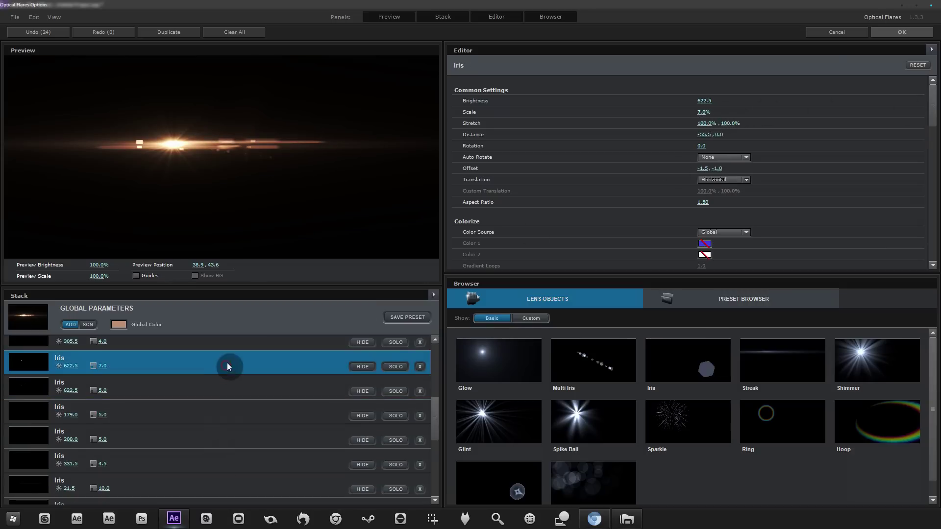
mouse_move(714, 122)
mouse_down()
mouse_move(730, 120)
mouse_move(706, 123)
mouse_up()
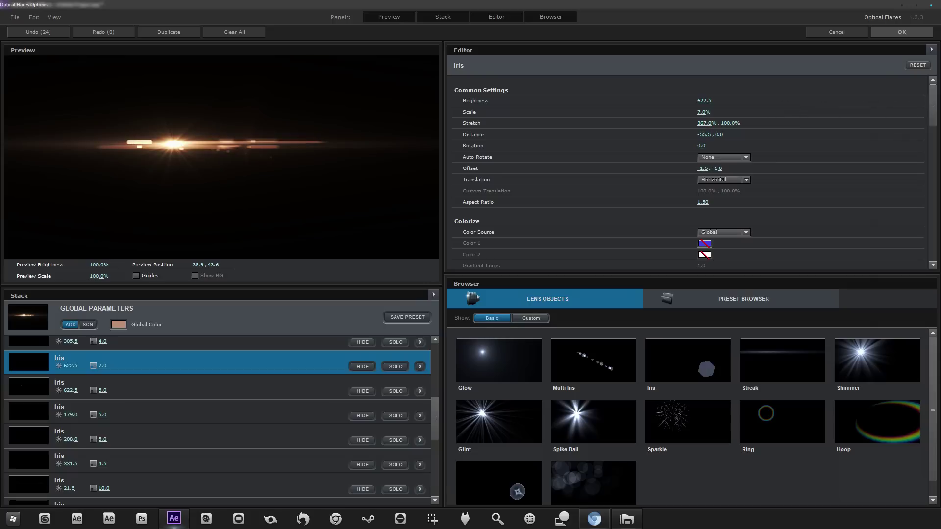
drag(704, 101, 293, 110)
drag(704, 125, 633, 137)
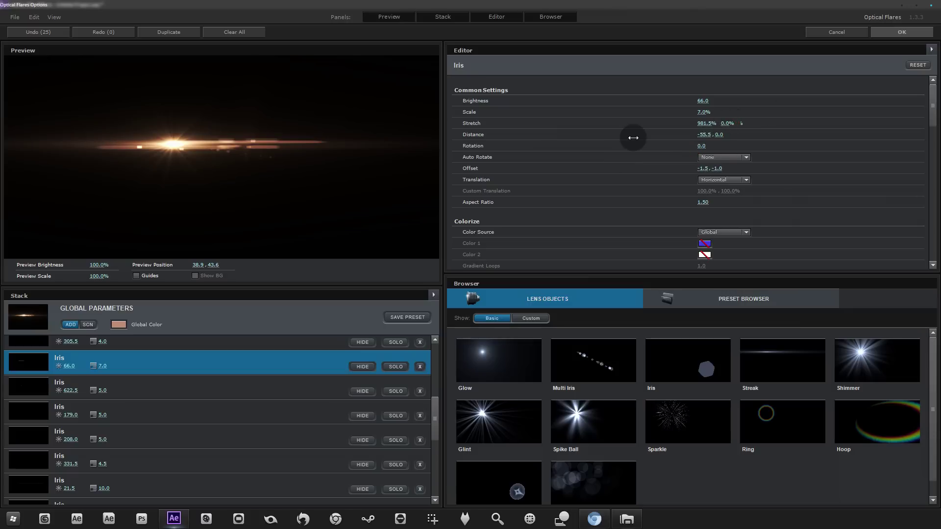
Set the Iris object with brightness 204 and scale 6 to 756.5% horizontal stretch and distance 116, 66.
scroll(278, 396, down, 5)
click(170, 443)
click(173, 396)
click(178, 376)
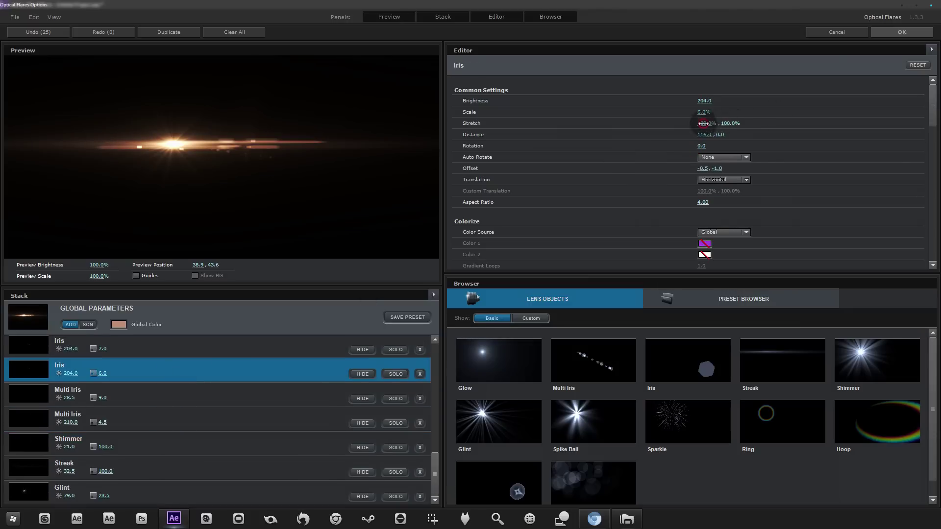
drag(720, 135, 803, 148)
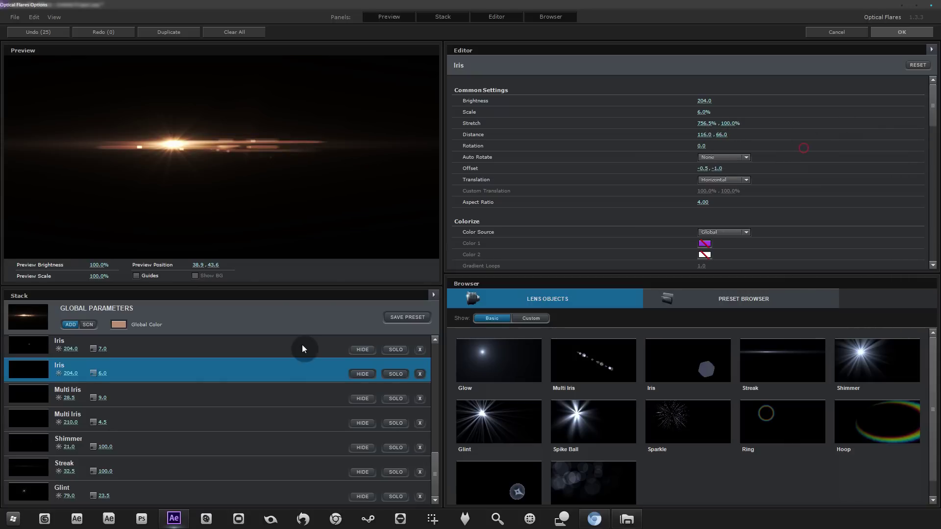
Add the custom Random Stripes lens object to the flare and set its brightness to 24.5.
click(233, 400)
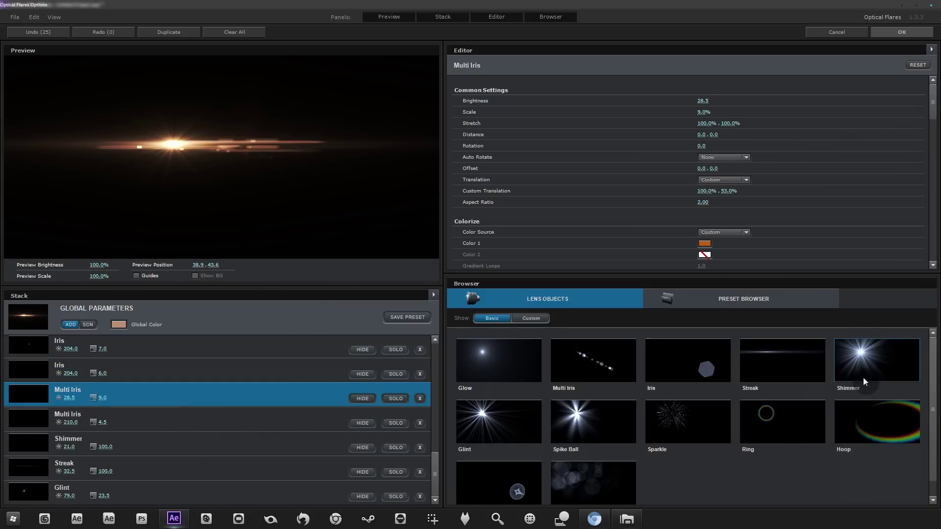
scroll(587, 401, down, 1)
click(538, 319)
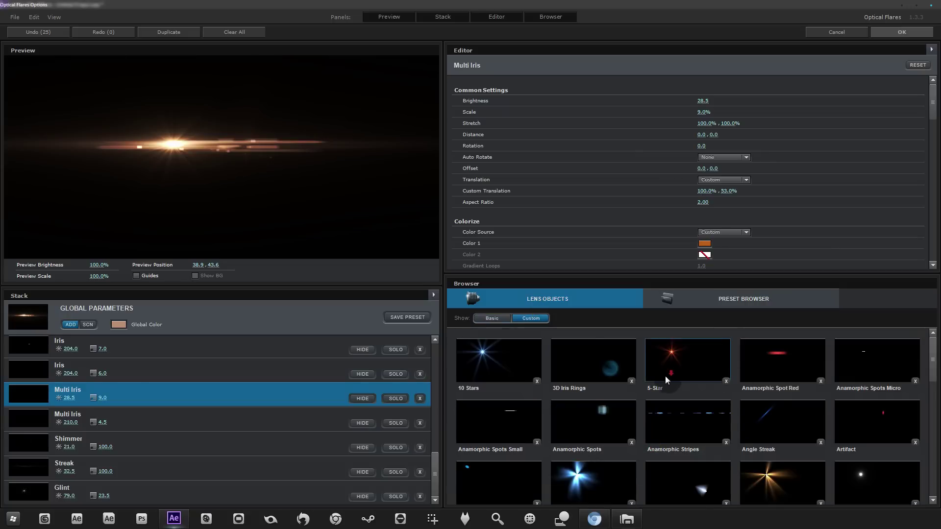
scroll(624, 354, down, 5)
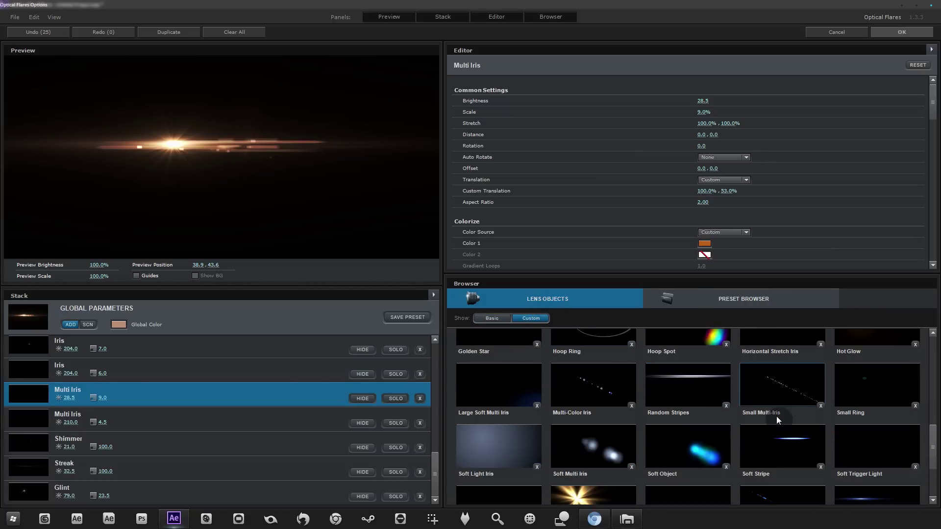
click(687, 393)
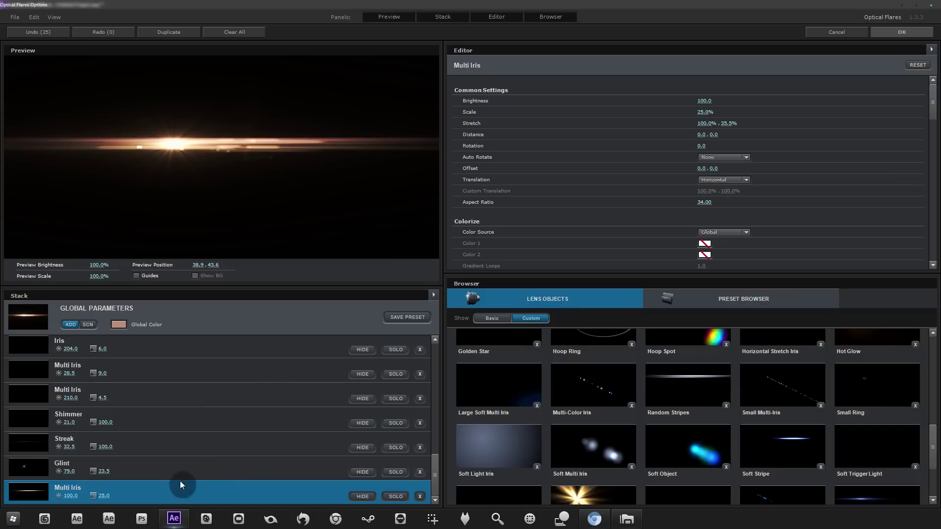
drag(704, 101, 590, 119)
click(708, 436)
scroll(707, 436, down, 3)
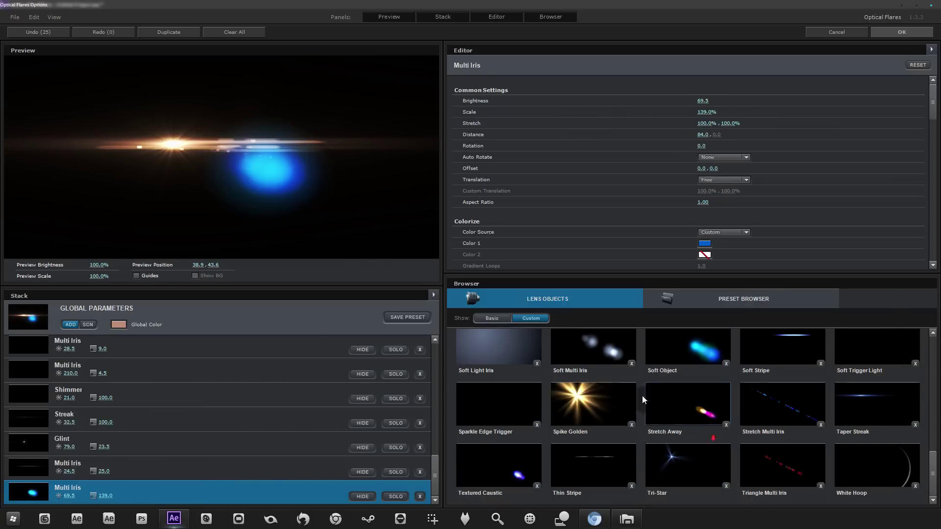
click(249, 493)
key(Delete)
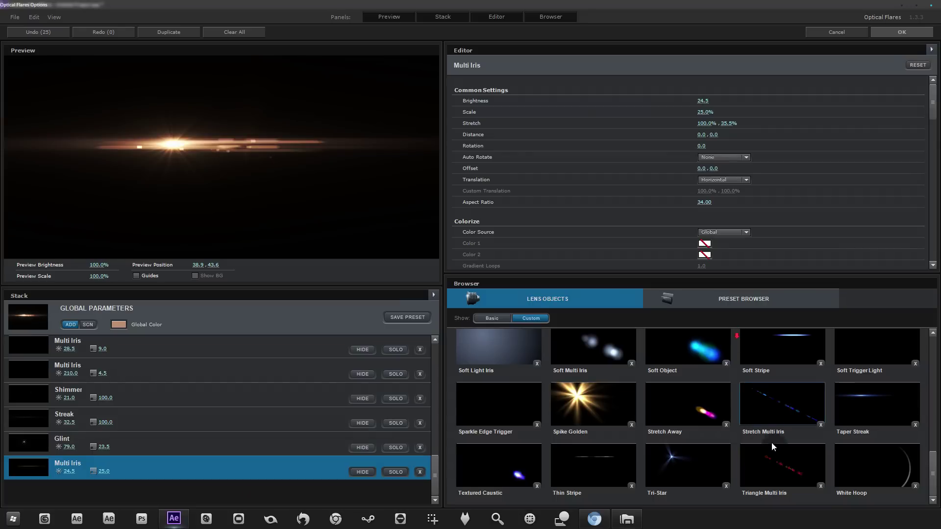
Add the custom Taper Streak lens object with its color source set to Global and brightness 47.
click(877, 410)
drag(702, 101, 688, 249)
click(705, 243)
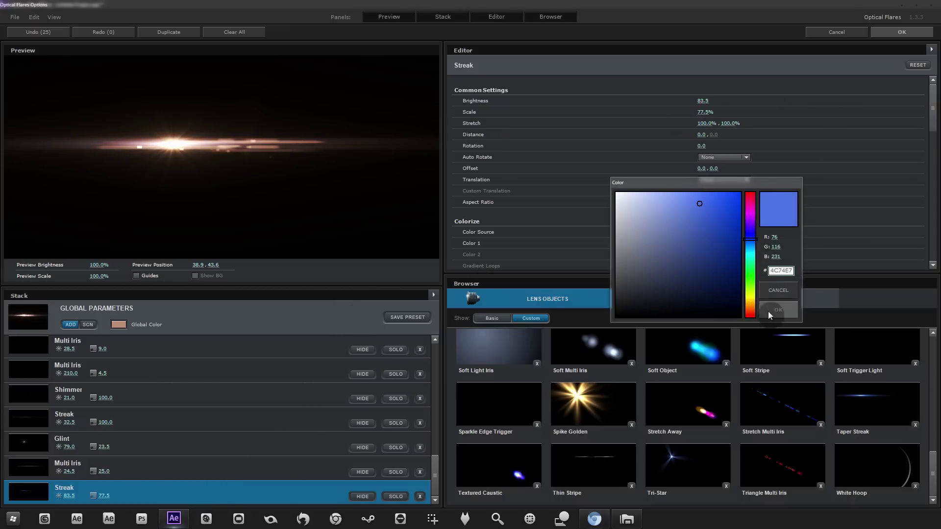
click(769, 311)
click(728, 232)
click(743, 234)
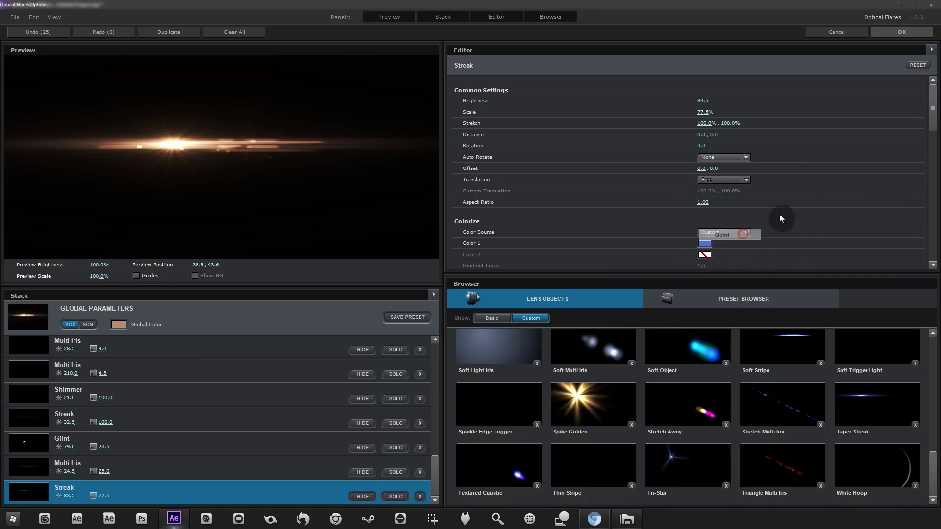
drag(702, 100, 446, 135)
Apply the flare edits and move the flare's position to 601, 366 over the letter B.
drag(224, 158, 105, 144)
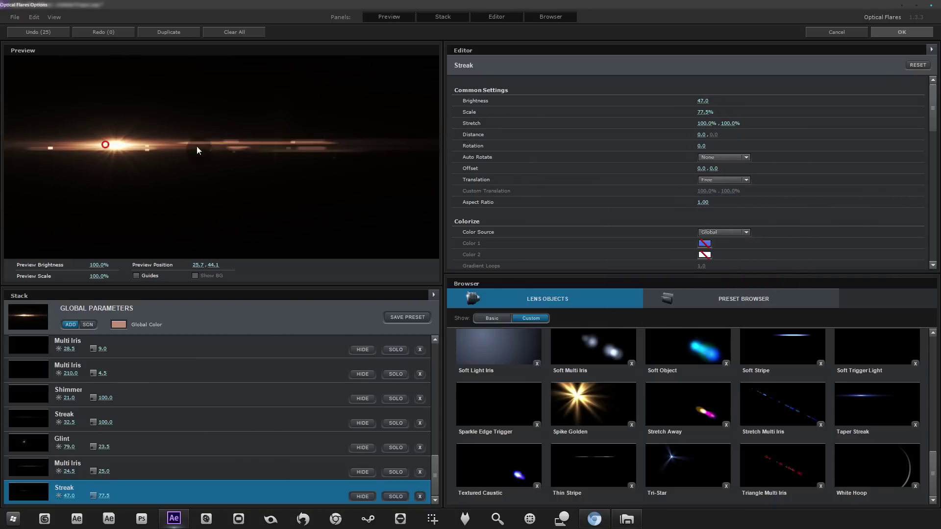
click(837, 34)
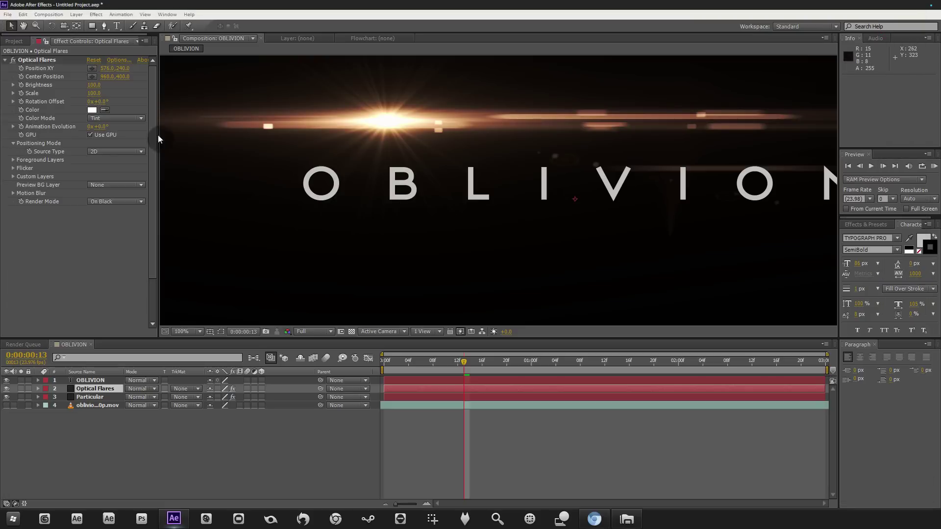
scroll(361, 130, down, 1)
scroll(364, 156, up, 1)
drag(387, 119, 400, 180)
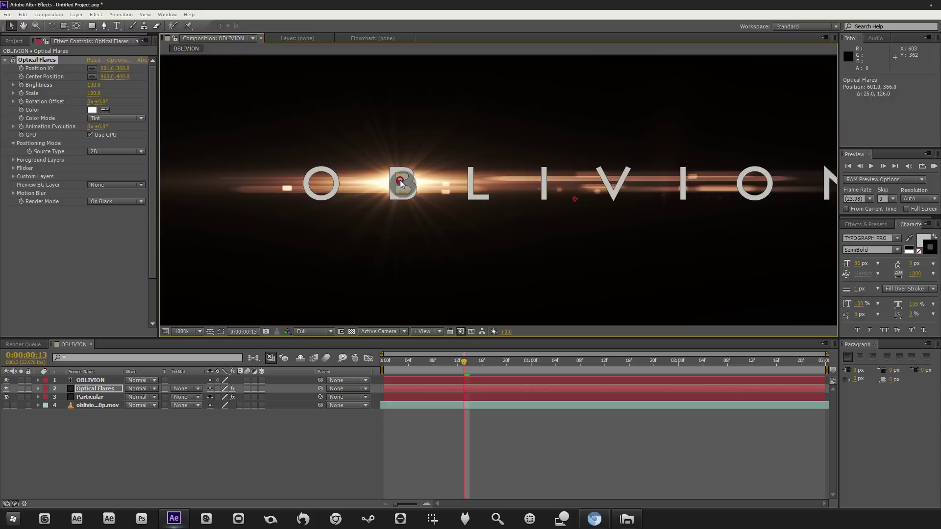
Set the Optical Flares effect's brightness to 50 and scale to 110.
key(comma)
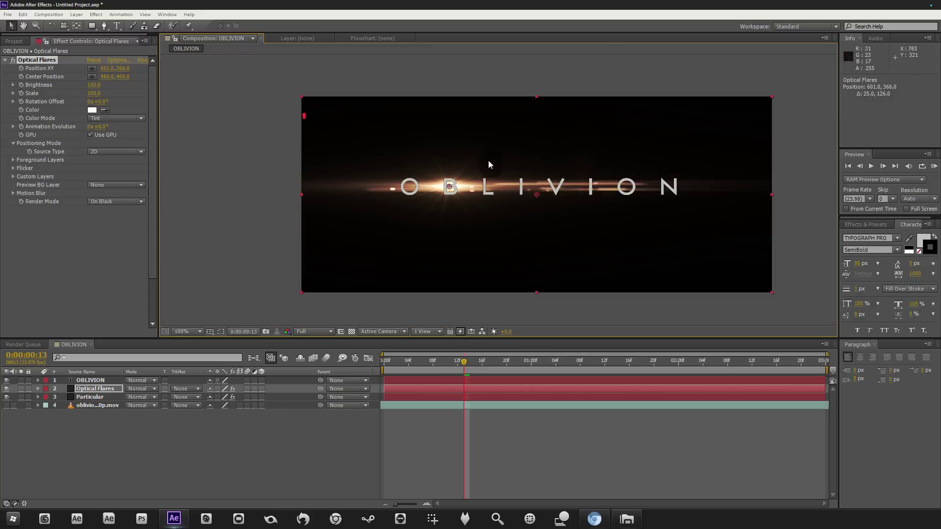
key(period)
drag(94, 85, 80, 86)
key(comma)
key(period)
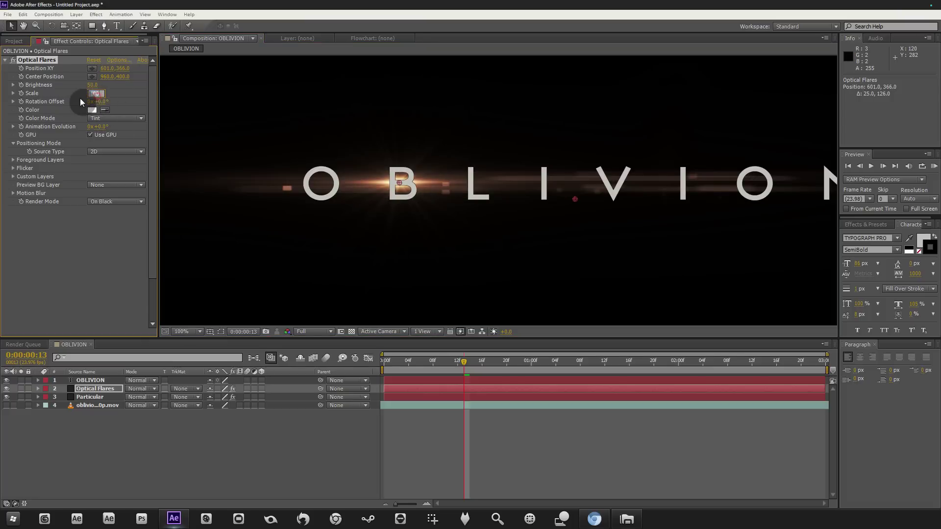
text(10)
key(Return)
Reposition the flare's center point in the composition.
key(comma)
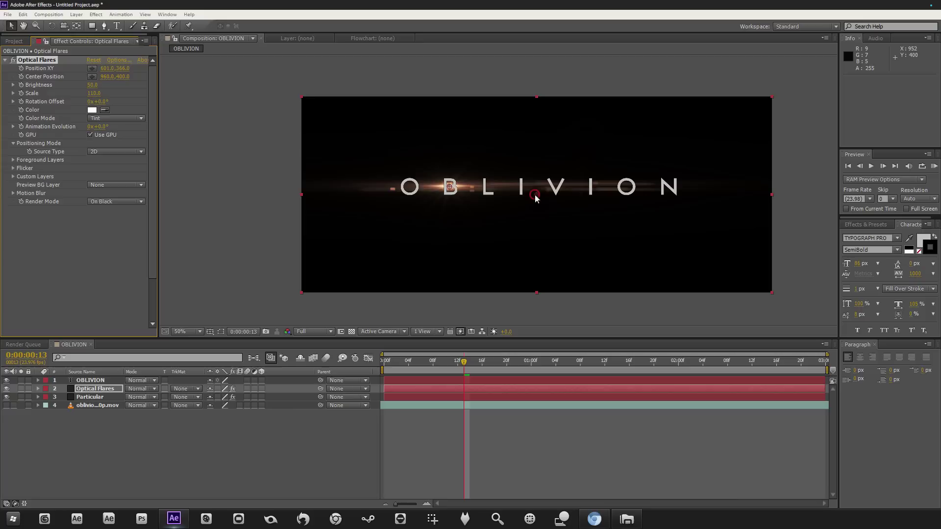
drag(506, 234, 366, 241)
drag(432, 227, 521, 205)
Move the oblivion trailer footage layer above the OBLIVION text layer to the head of the layer stack.
click(6, 408)
click(7, 406)
drag(84, 405, 111, 380)
Toggle the trailer footage layer's visibility to compare its flare with the recreated one, leaving the footage hidden.
key(period)
drag(272, 203, 328, 201)
click(7, 380)
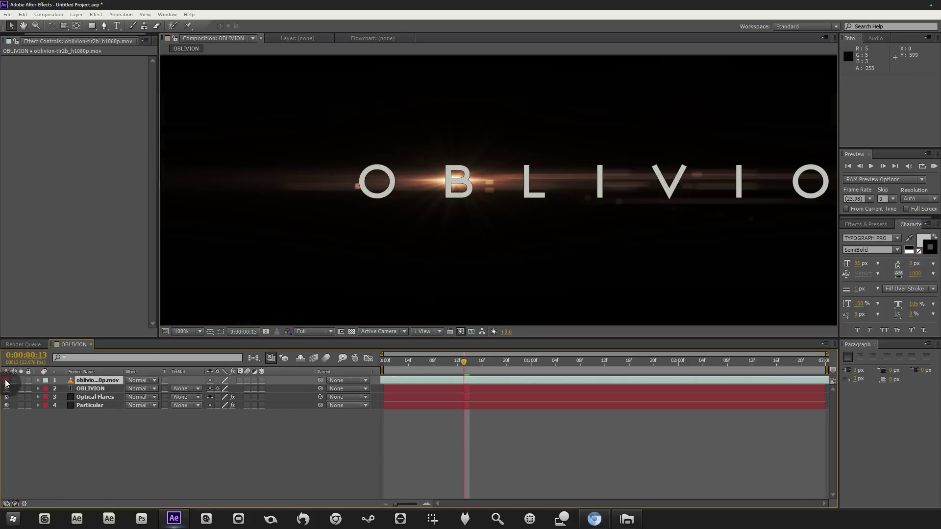
click(7, 380)
click(6, 380)
click(6, 381)
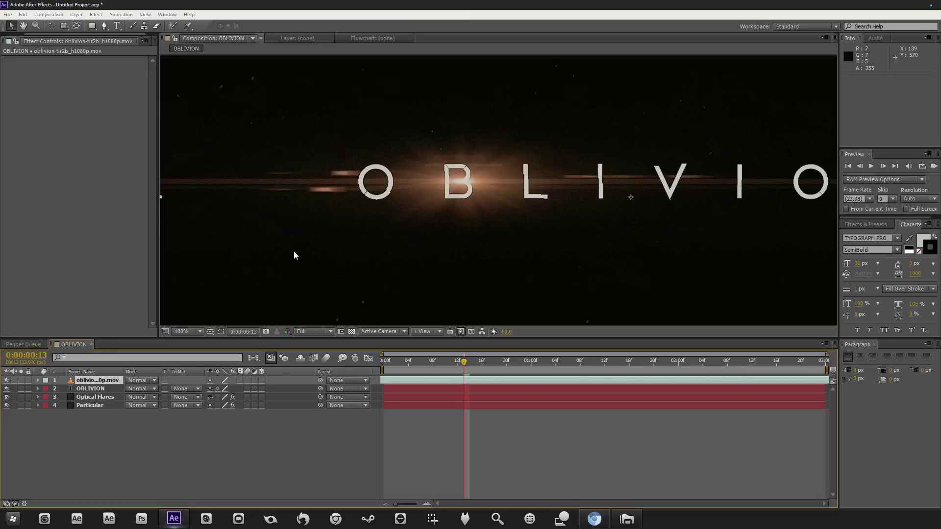
key(comma)
click(6, 381)
click(6, 381)
click(6, 381)
click(6, 381)
click(5, 381)
click(6, 381)
click(6, 381)
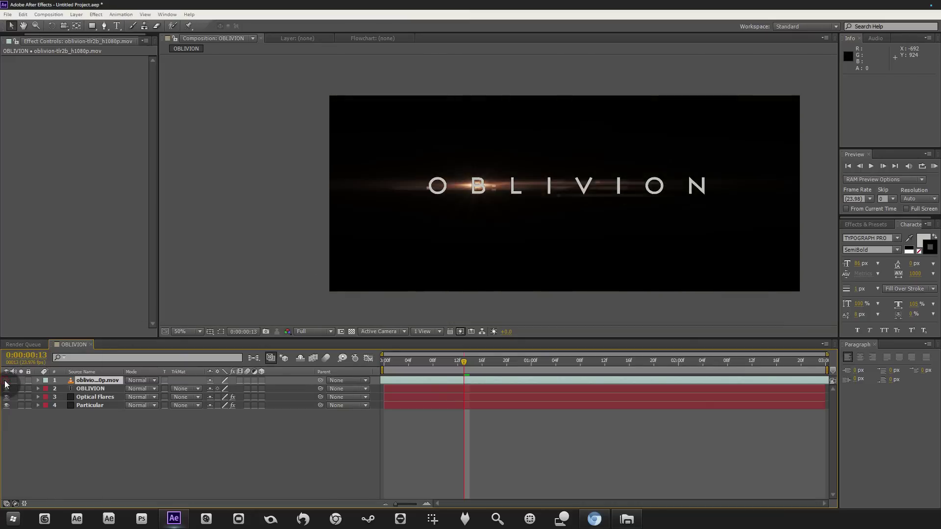
click(6, 382)
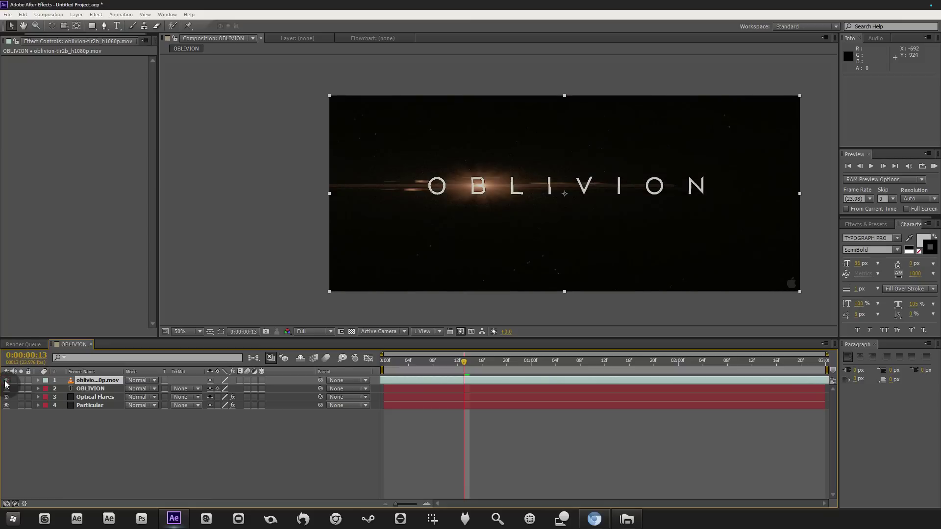
click(6, 381)
Open the Optical Flares layer's flare options and set the Glow object with scale 69 to brightness 9.5.
click(87, 406)
click(94, 397)
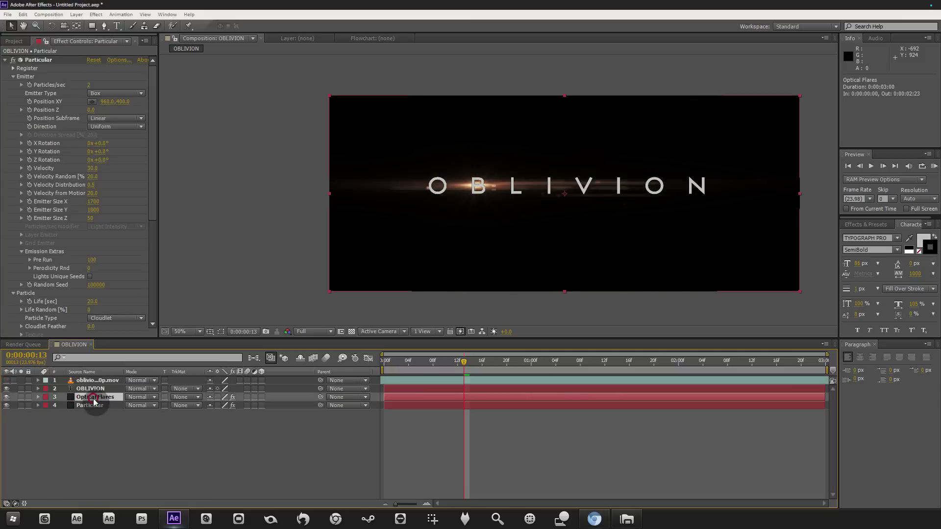
click(121, 62)
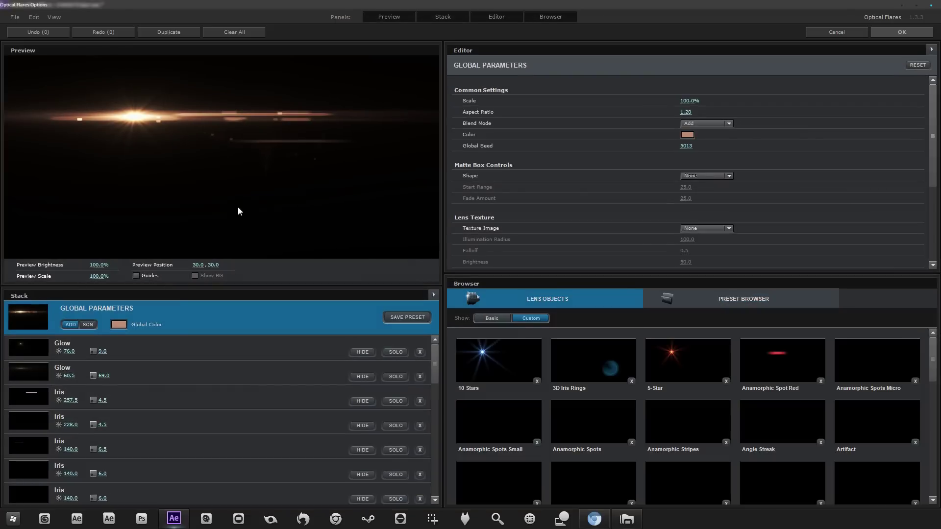
click(149, 358)
click(144, 374)
drag(45, 380, 10, 379)
Delete the Multi Iris object with brightness 24.5 and scale 25 from the flare stack.
scroll(192, 411, down, 10)
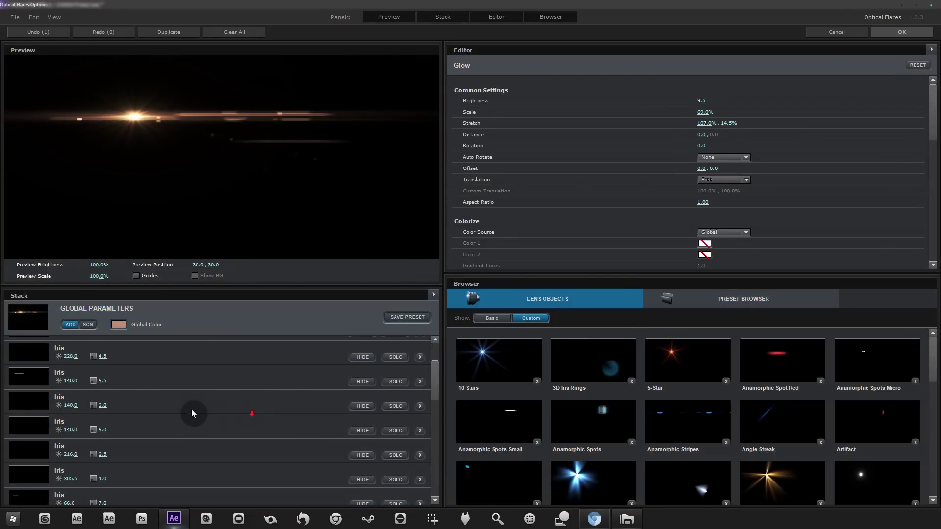
click(153, 465)
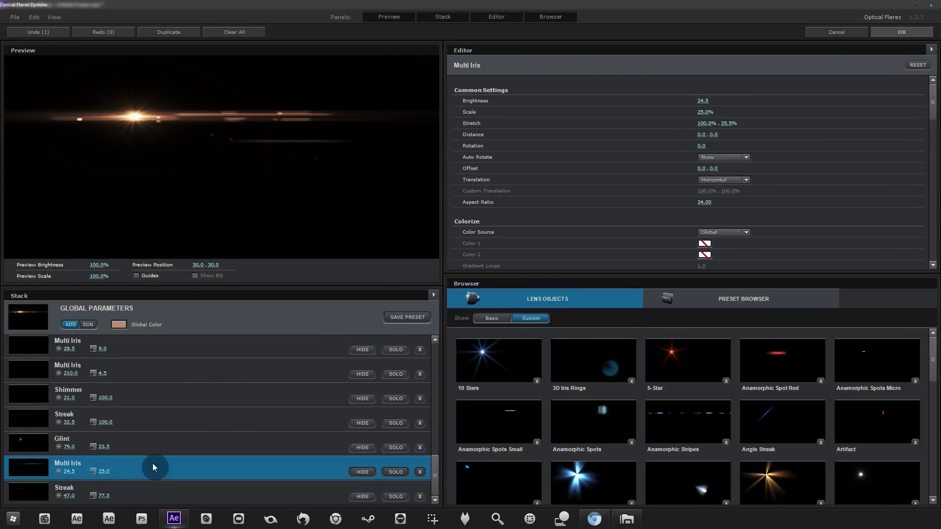
key(Delete)
click(164, 423)
Set the distance of the Iris object with brightness 257.5 to 31.5, -1.5.
scroll(184, 417, up, 6)
click(174, 390)
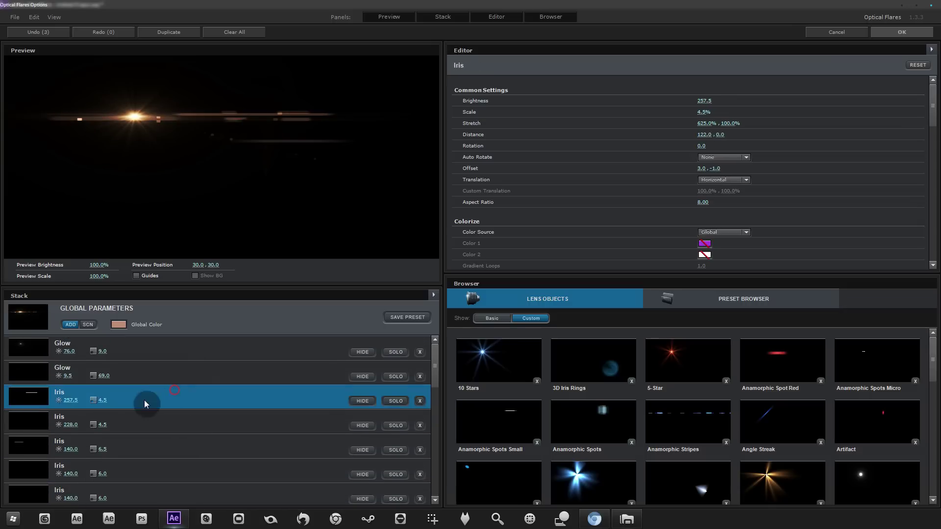
mouse_move(716, 132)
mouse_down()
mouse_move(686, 137)
mouse_move(735, 149)
mouse_move(613, 144)
mouse_up()
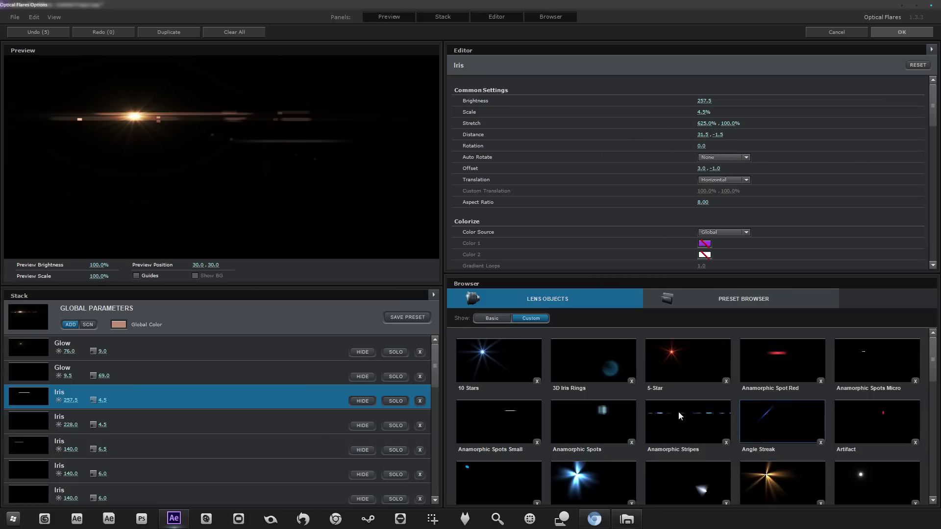
Add the Thin Stripe lens object to the flare and set its distance to -183, 0.
drag(937, 363, 839, 487)
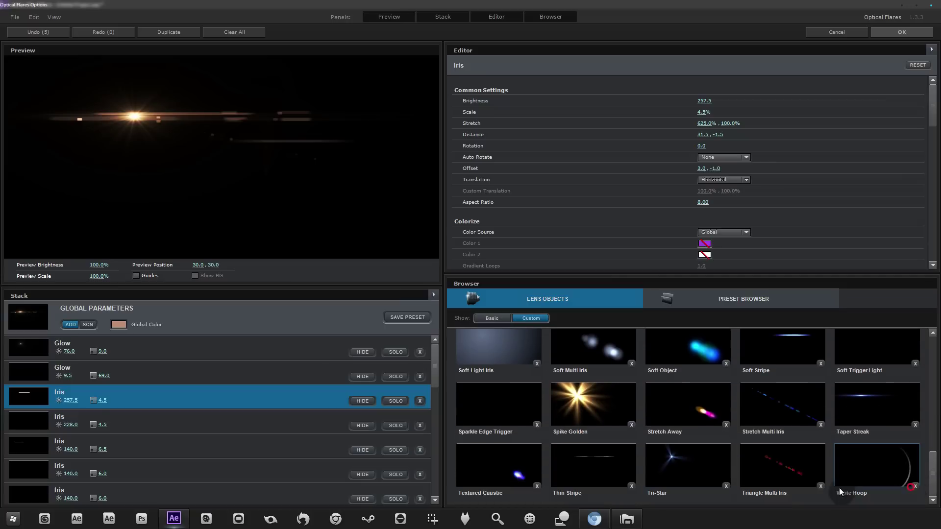
click(593, 472)
drag(612, 133, 508, 148)
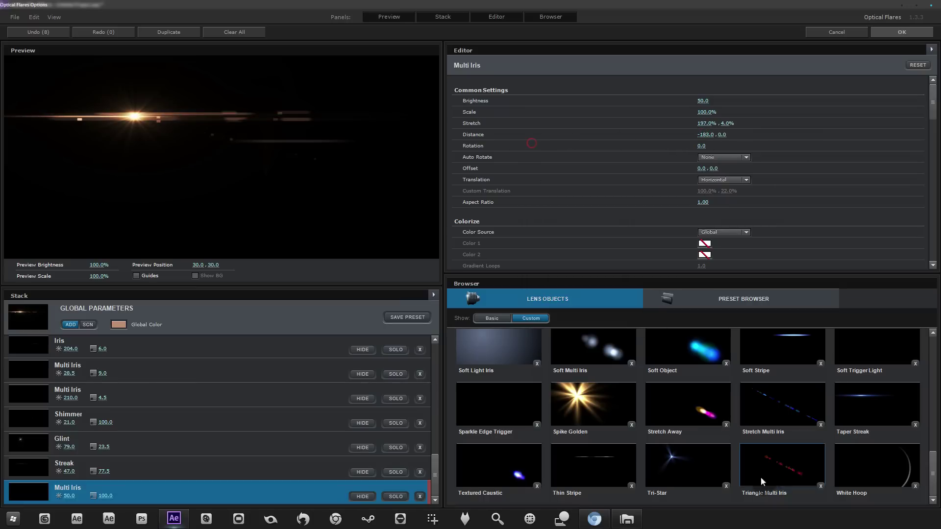
Add a second Thin Stripe lens object with stretch 133%, 2% and distance 16.5, 15.
click(617, 471)
mouse_move(726, 123)
mouse_down()
mouse_move(793, 116)
mouse_move(731, 119)
mouse_move(715, 133)
mouse_move(734, 123)
mouse_move(719, 127)
mouse_move(727, 131)
mouse_up()
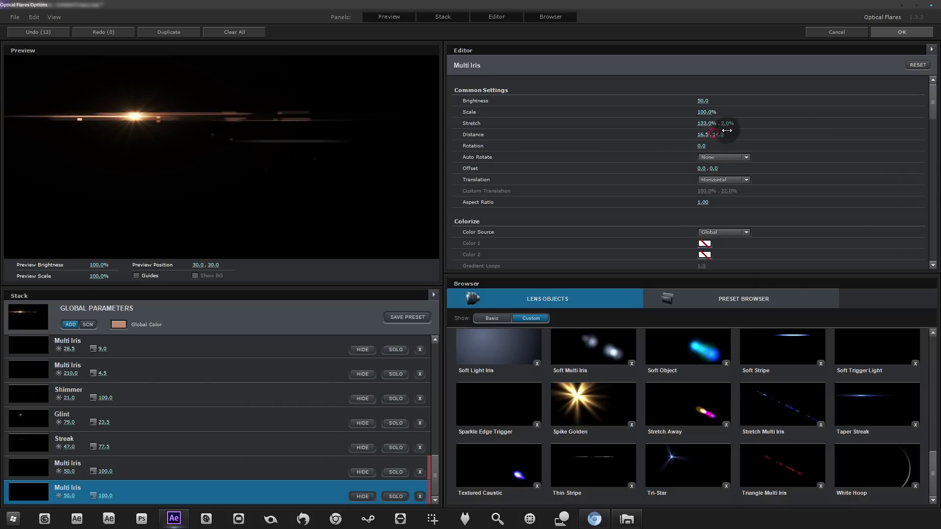
Solo the upper Glow and Iris objects in turn, and delete the Iris with brightness 228 and scale 4.5.
click(233, 370)
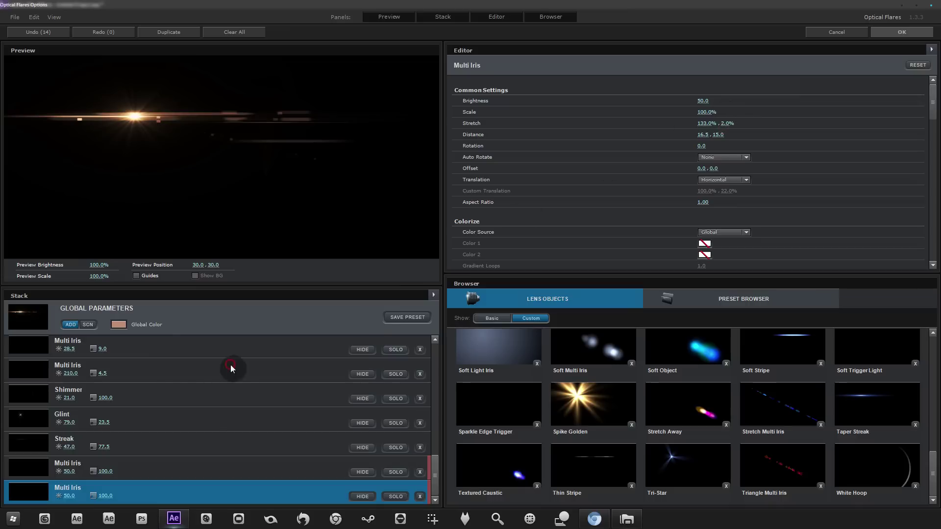
scroll(157, 381, up, 10)
click(390, 375)
click(389, 376)
click(395, 402)
click(395, 402)
click(395, 426)
click(395, 426)
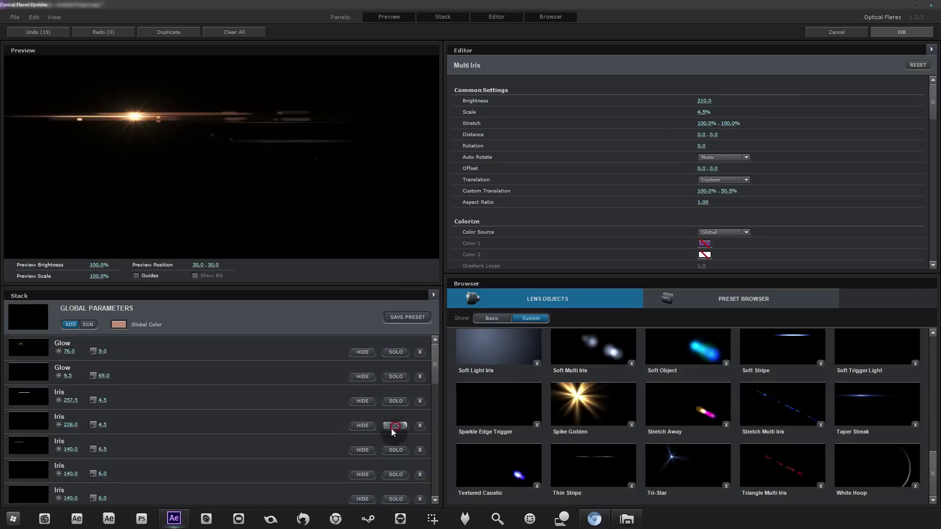
click(238, 428)
key(Delete)
Check by soloing and delete the two Iris objects with brightness 140 and scale 6.
click(217, 425)
click(394, 450)
click(394, 450)
click(220, 446)
key(Delete)
click(403, 452)
click(401, 450)
click(216, 445)
key(Delete)
Delete the Iris with brightness 216 and scale 6.5, and the Iris with brightness 305.5 and scale 4.
click(247, 450)
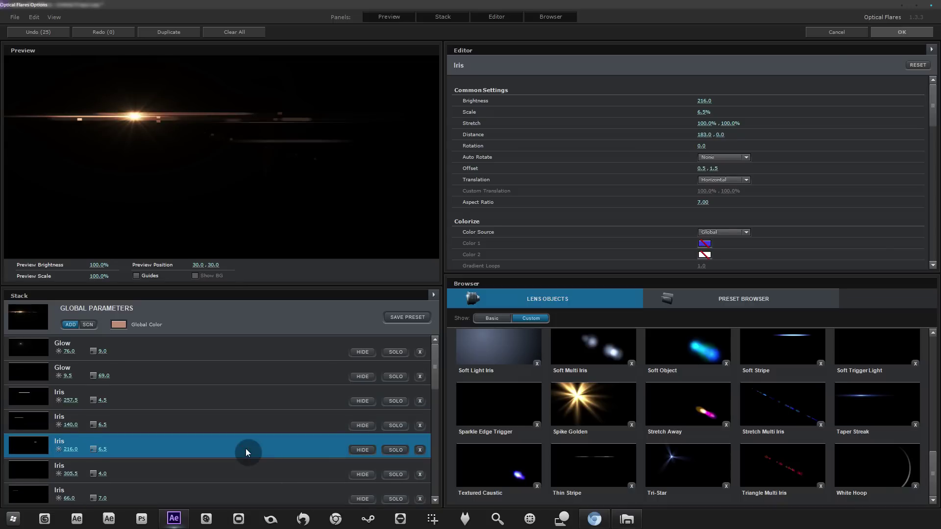
key(Delete)
click(229, 456)
key(Delete)
Solo further Iris objects, delete the one with brightness 331.5 and scale 4.5, and apply the flare options.
scroll(237, 435, down, 3)
click(392, 388)
click(391, 388)
click(387, 413)
double_click(386, 412)
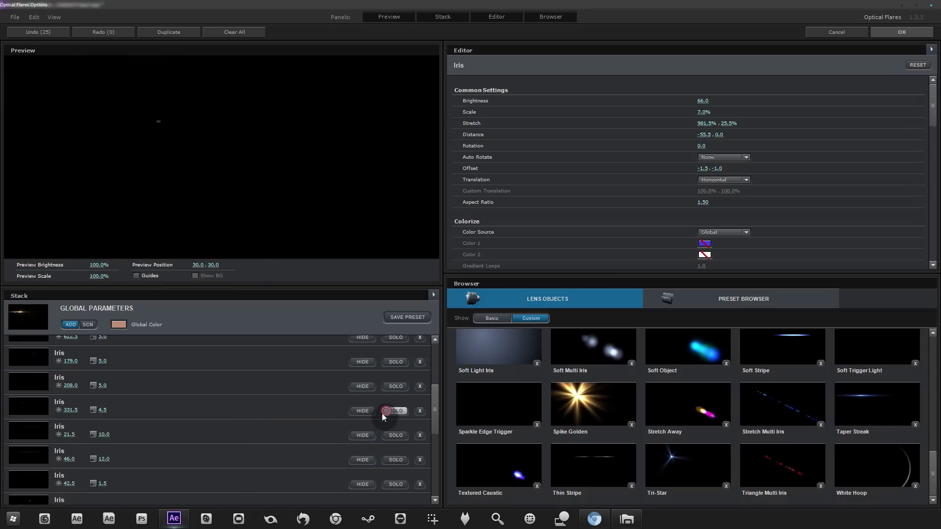
click(243, 413)
key(Delete)
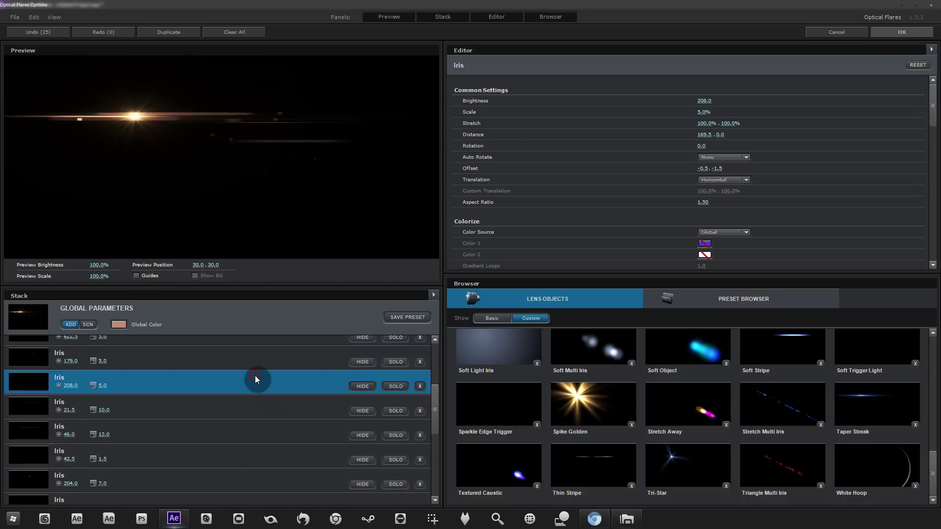
click(297, 362)
click(901, 28)
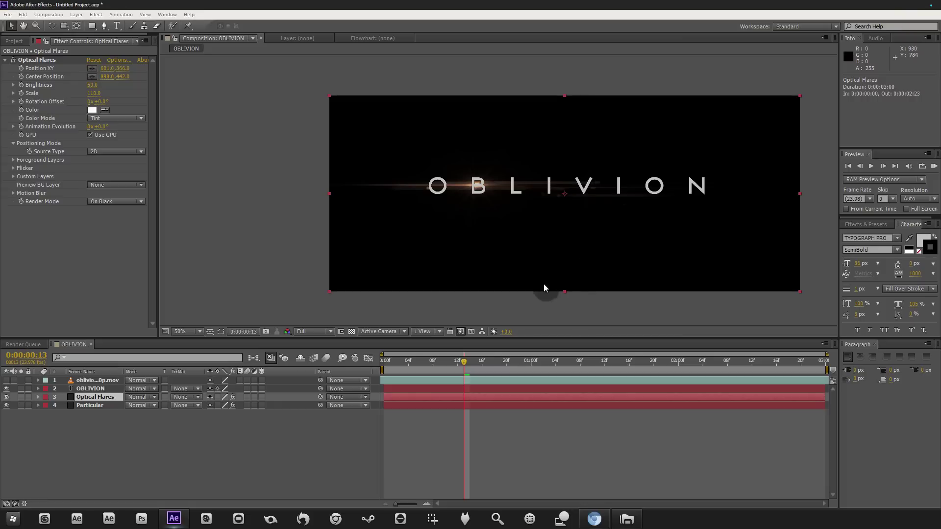
Move the Optical Flares center position to 996, 368 in the composition.
scroll(519, 245, up, 1)
scroll(606, 199, down, 1)
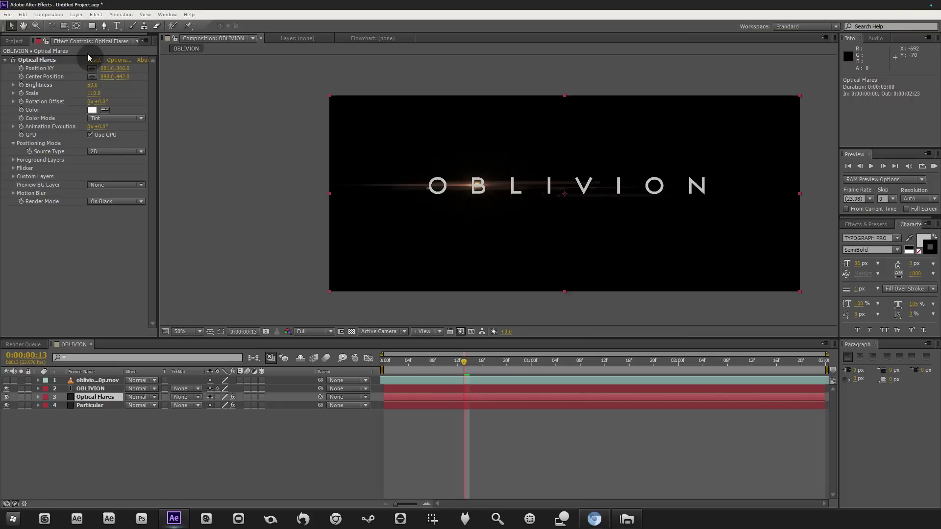
click(46, 59)
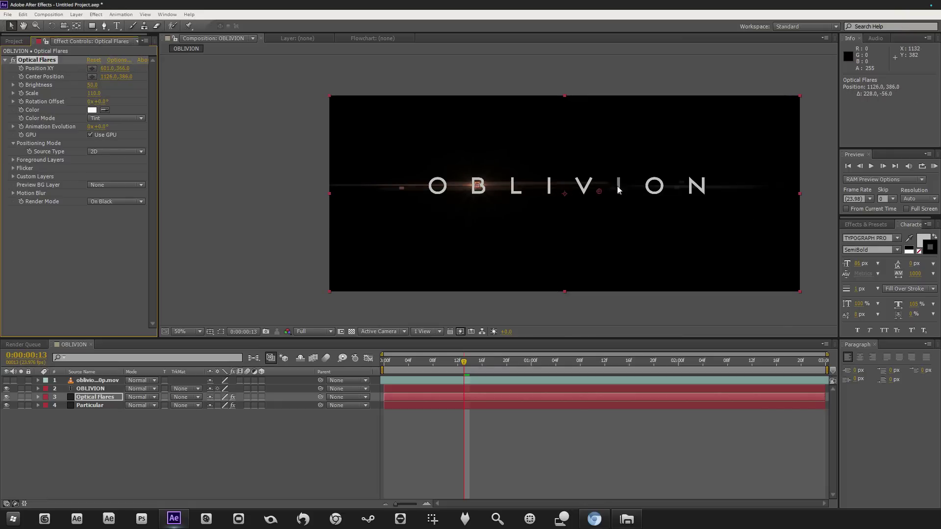
click(235, 164)
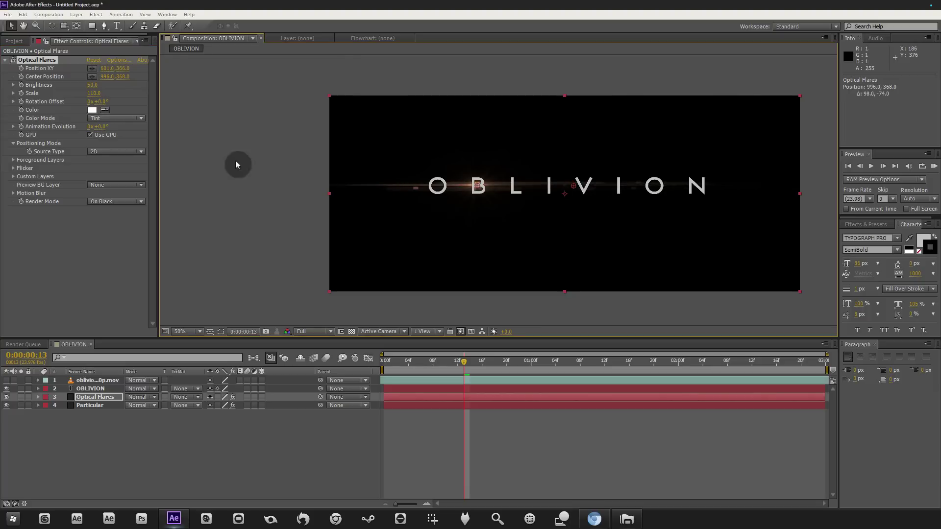
Reopen the flare options and set the Glow object with scale 9 to brightness 109.5.
click(113, 60)
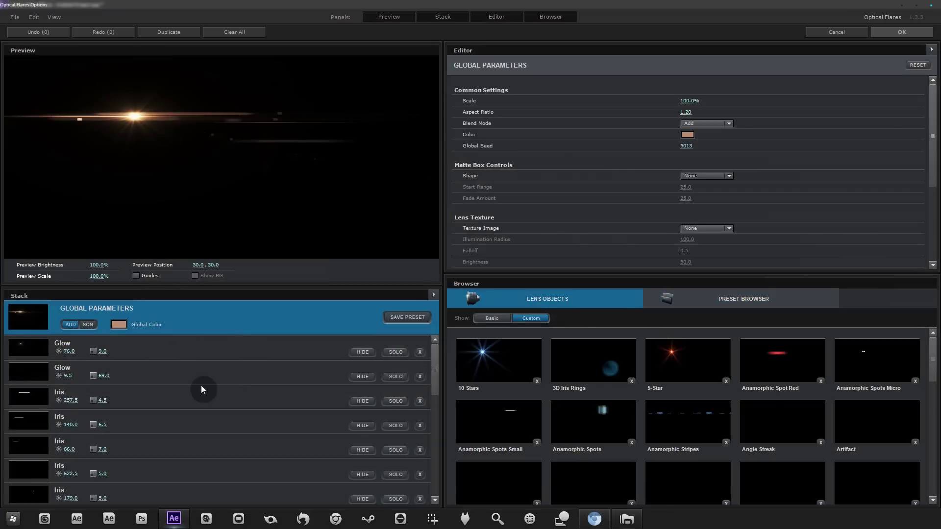
click(199, 350)
scroll(198, 401, down, 5)
scroll(196, 395, up, 5)
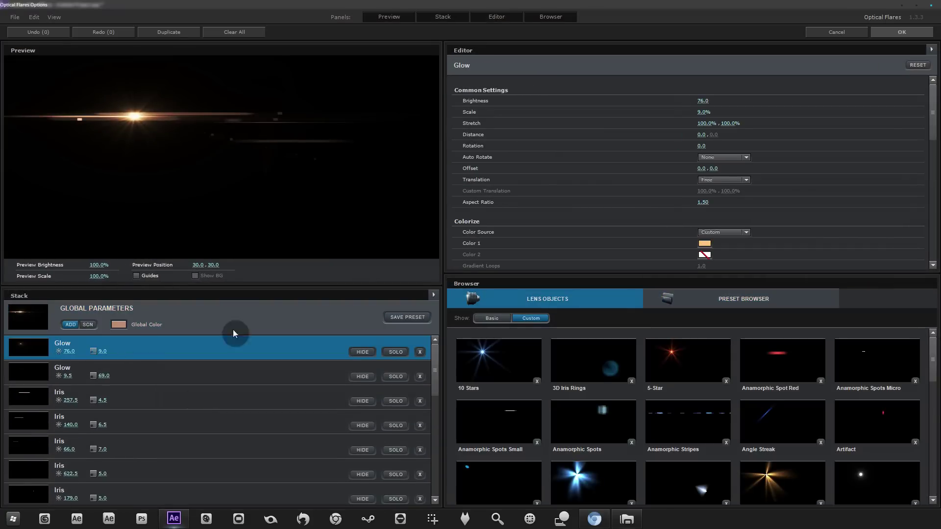
drag(701, 101, 728, 93)
Delete the Shimmer object from the flare stack.
scroll(179, 407, down, 5)
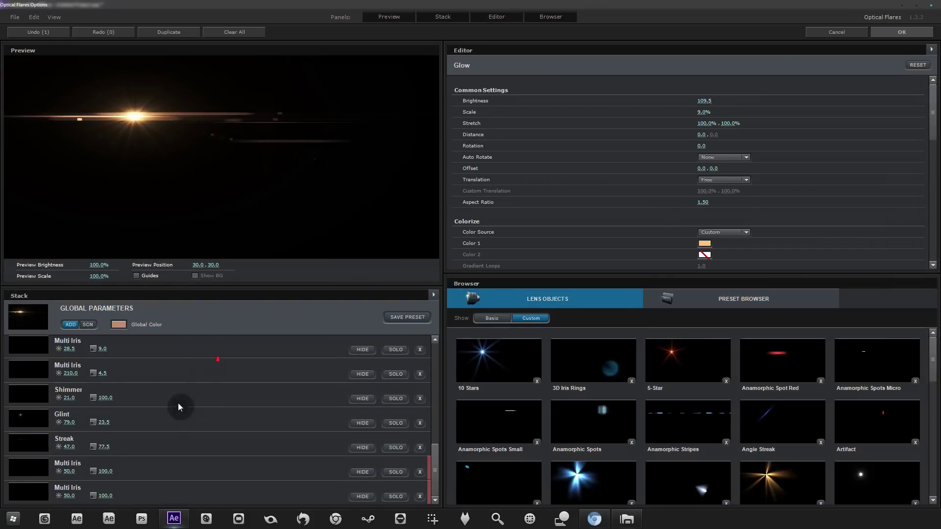
click(179, 382)
click(189, 392)
drag(705, 111, 772, 97)
key(Delete)
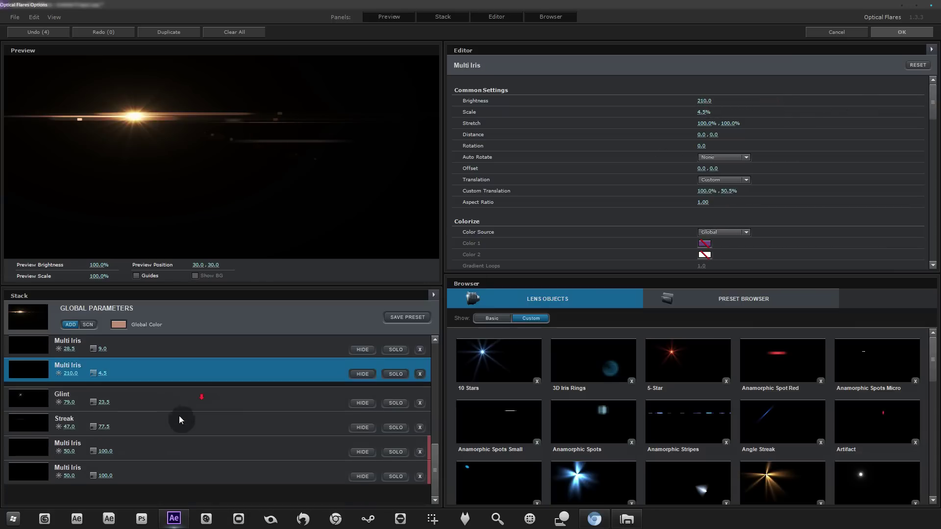
Raise the Glint object's brightness to about 259 and apply the flare options.
click(178, 447)
click(177, 420)
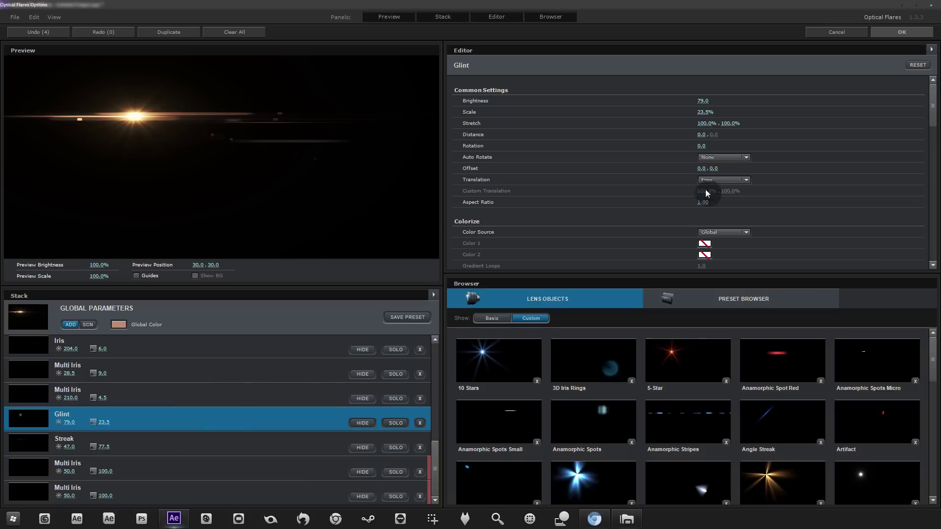
drag(706, 101, 869, 87)
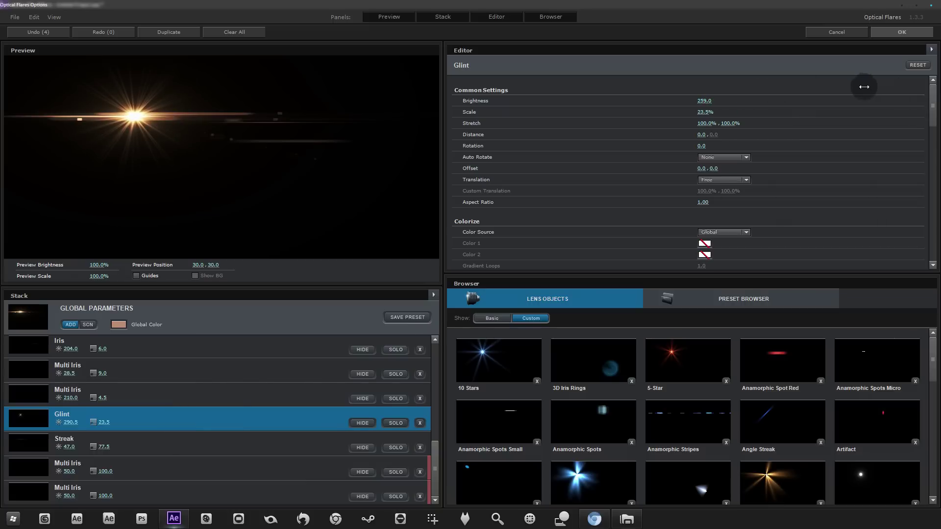
click(890, 33)
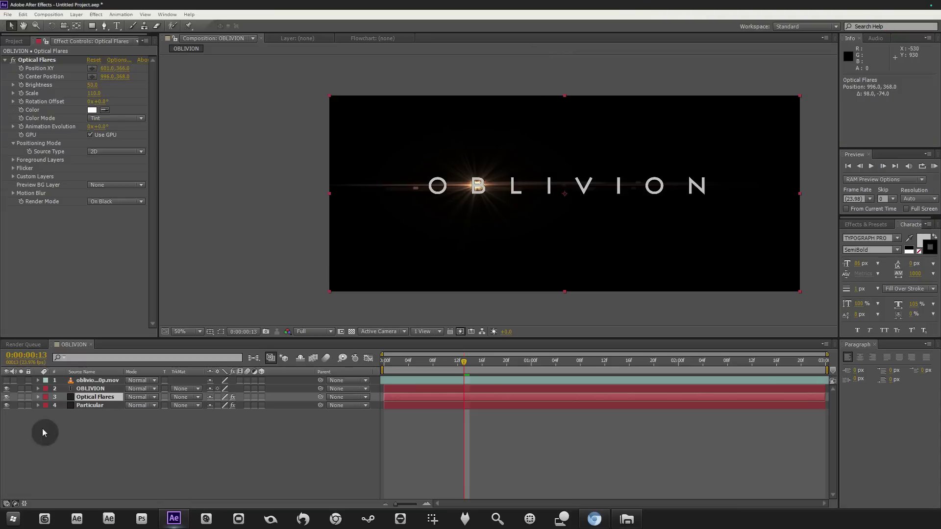
Toggle the trailer footage layer's visibility repeatedly to compare its flare with the recreated one, leaving the footage hidden.
click(6, 381)
click(6, 381)
click(6, 380)
click(7, 380)
click(6, 380)
click(7, 380)
click(7, 380)
click(6, 381)
click(6, 380)
Reopen the Optical Flares layer's options, set the first Glow object to brightness 94.5 and scale 20.5%, and apply.
click(98, 405)
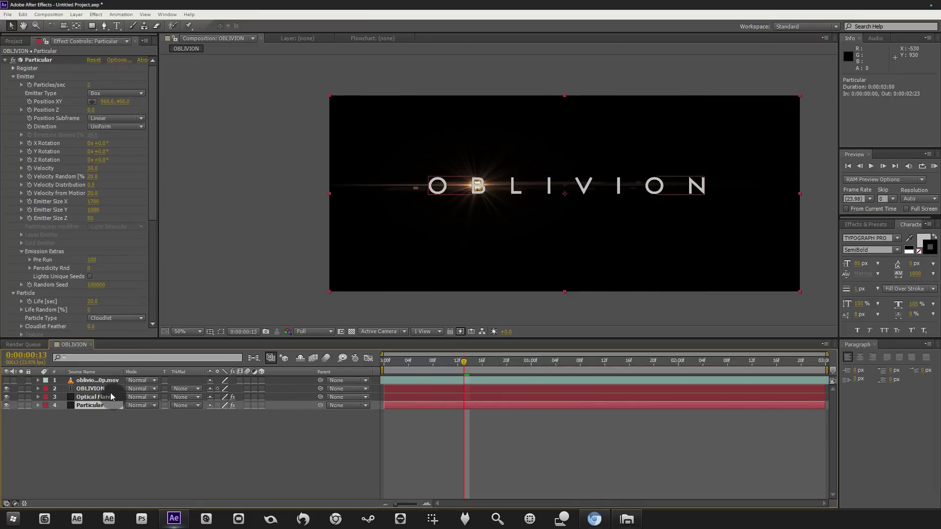
click(88, 397)
click(114, 60)
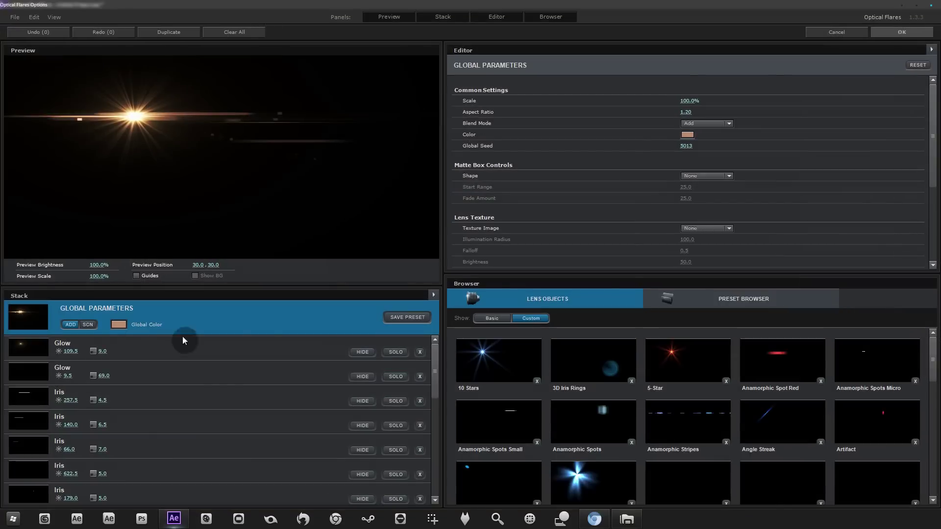
click(215, 344)
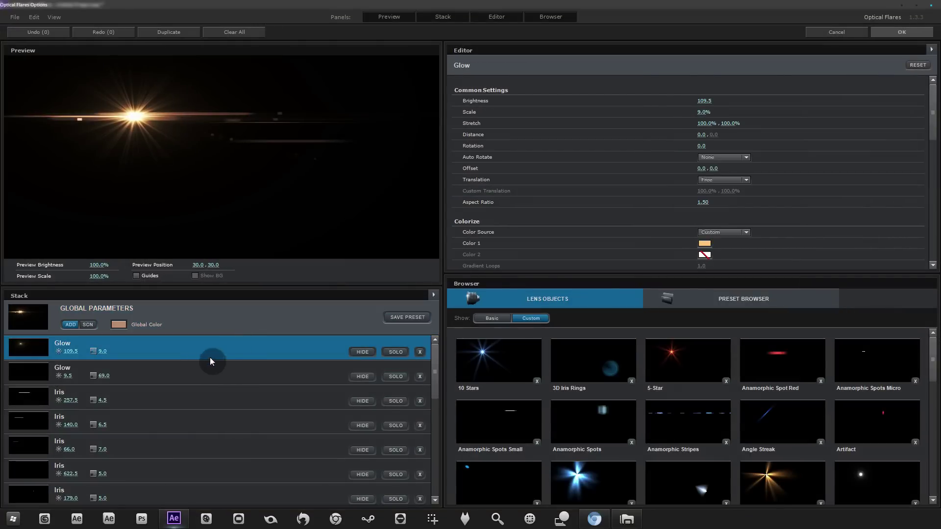
drag(705, 100, 673, 110)
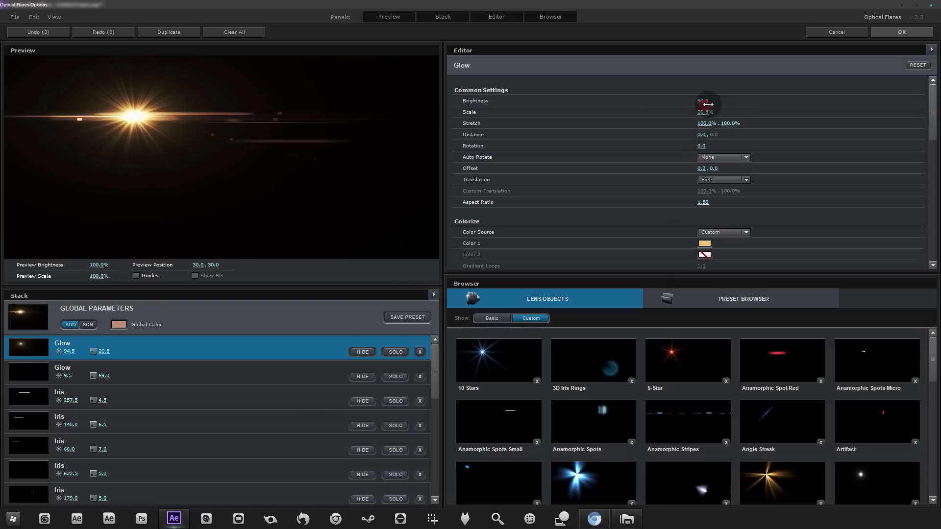
click(902, 32)
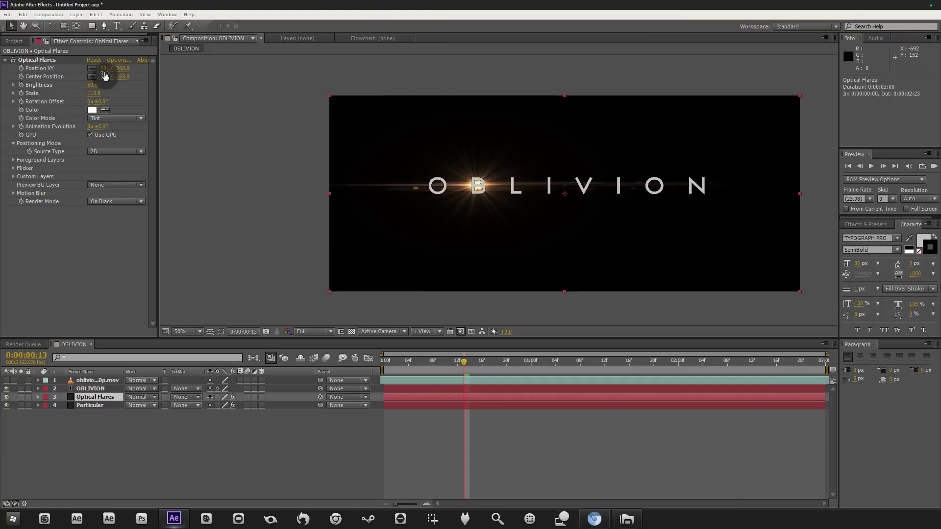
Set the Optical Flares brightness to 90 and add a Curves color correction effect to the layer.
drag(93, 90, 102, 101)
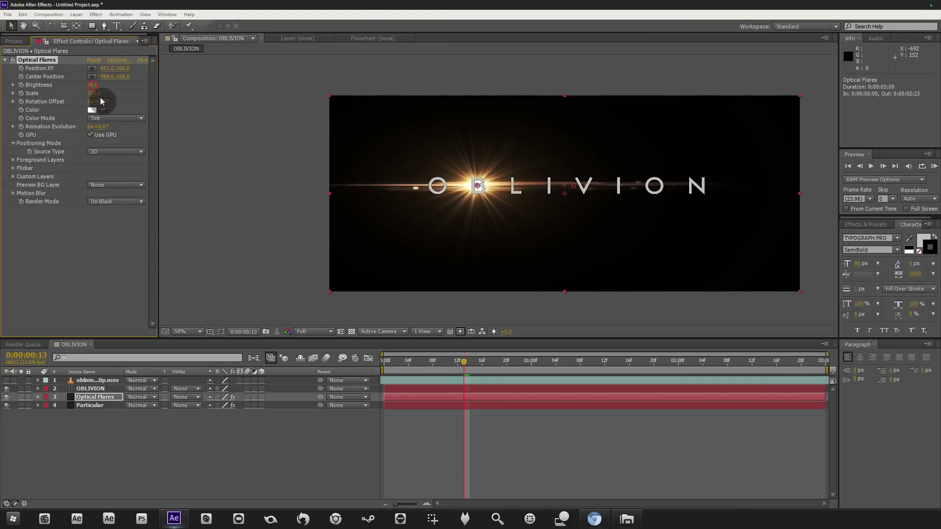
click(96, 14)
click(139, 107)
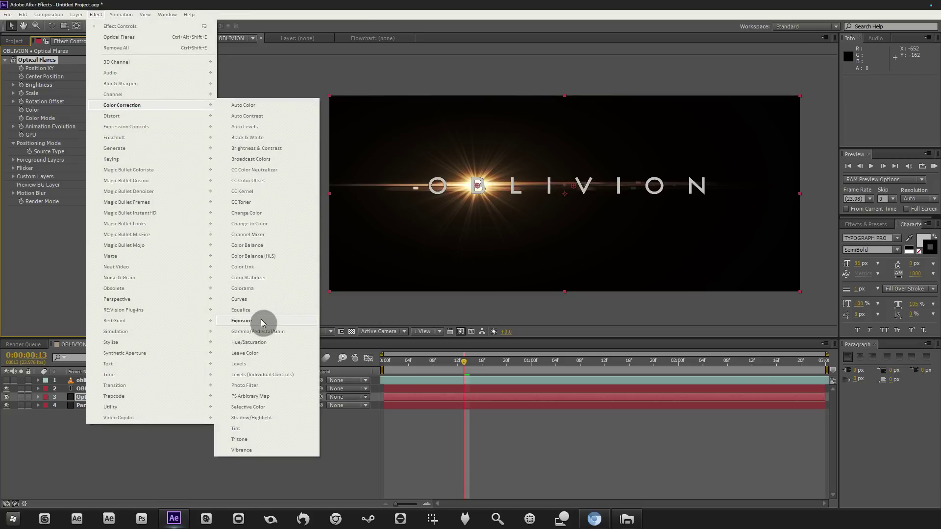
click(257, 302)
Shape the Curves effect's RGB curve with two points, pulling the upper point below the diagonal to darken brighter tones.
drag(74, 271, 58, 297)
click(110, 219)
click(110, 272)
click(117, 219)
click(116, 230)
mouse_move(83, 259)
mouse_down()
mouse_move(100, 267)
mouse_move(90, 268)
mouse_up()
Show the trailer footage and examine its flare at 100% zoom, then hide the footage again.
click(7, 381)
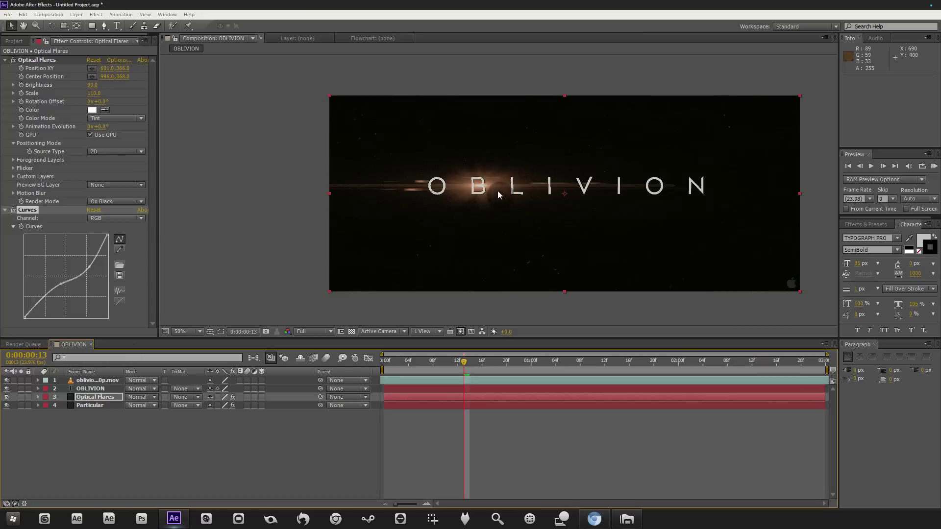
key(period)
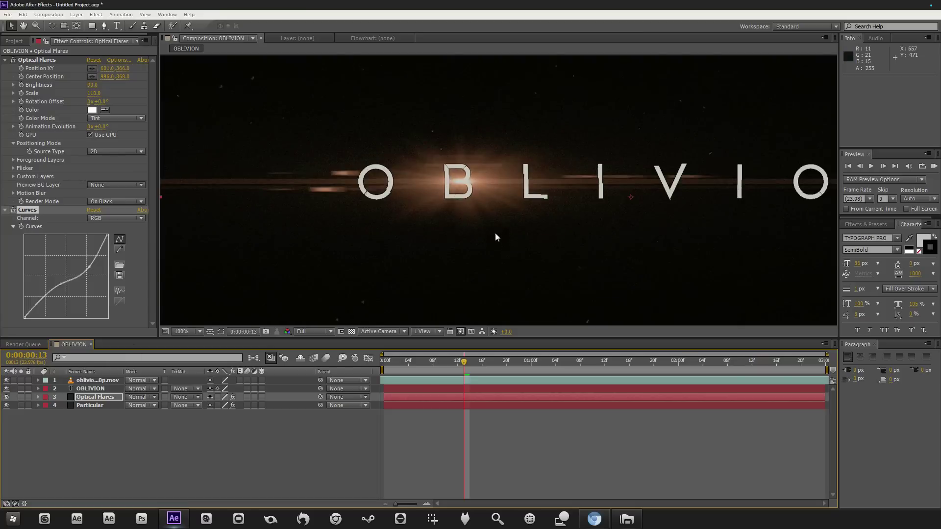
key(comma)
click(7, 381)
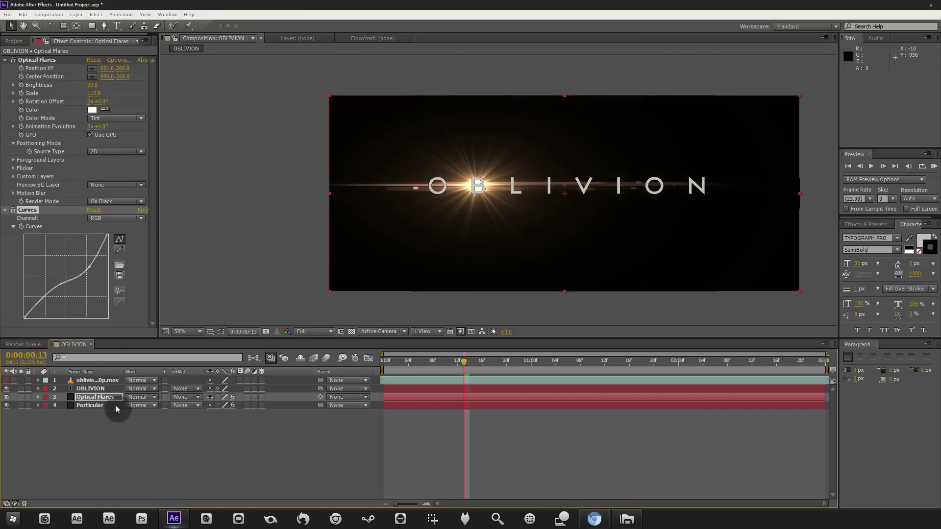
Reopen the Optical Flares options, strongly lower the Glint object's brightness, and apply the change.
click(102, 401)
click(120, 60)
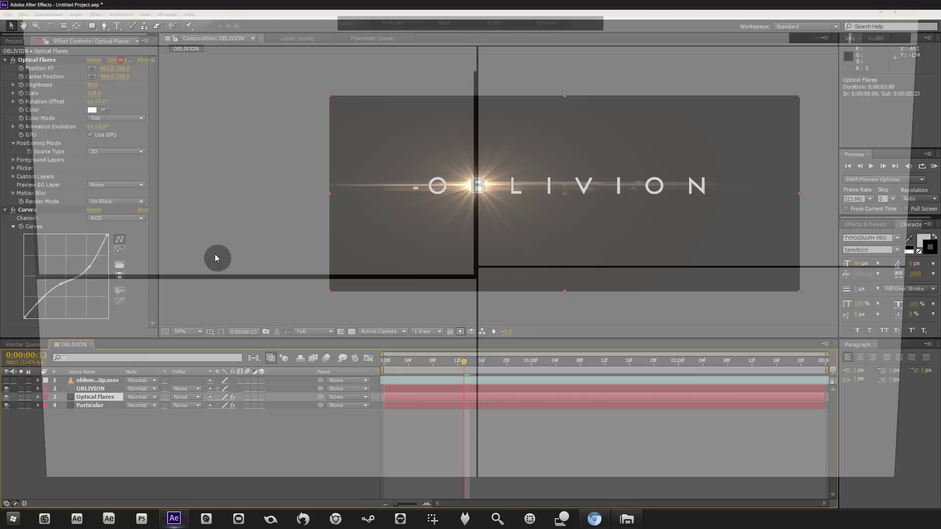
click(154, 427)
click(154, 433)
click(158, 416)
drag(699, 97, 561, 121)
click(906, 33)
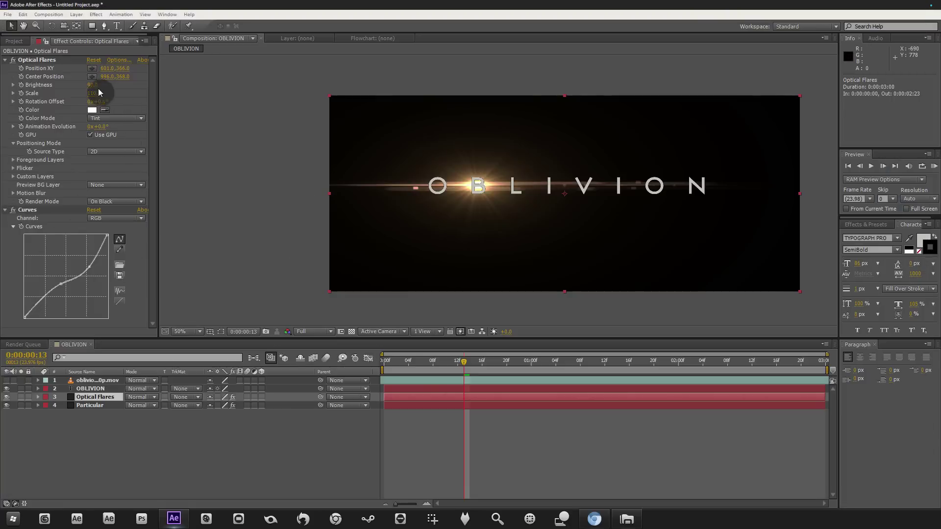
Set the Optical Flares brightness to 70 and compare the flare with the trailer footage.
mouse_move(95, 90)
mouse_down()
mouse_move(78, 88)
mouse_move(93, 87)
mouse_up()
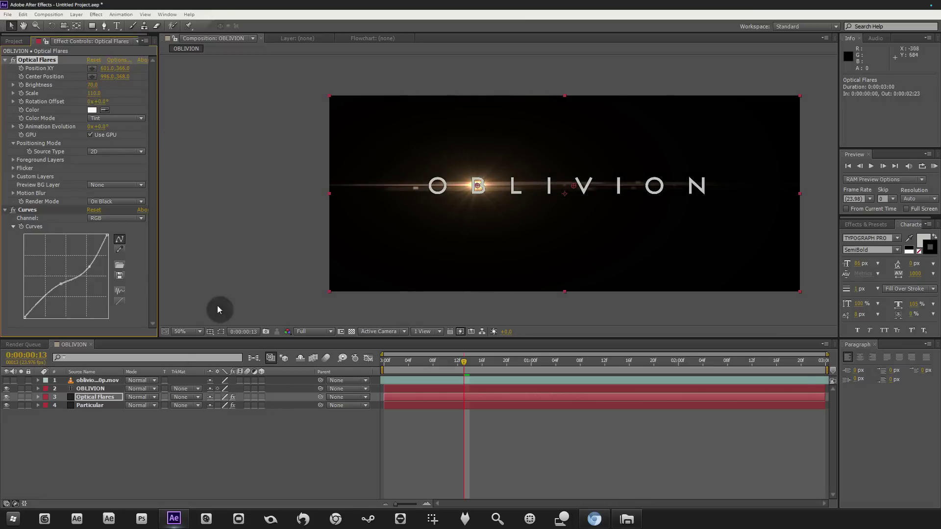
click(6, 381)
click(5, 383)
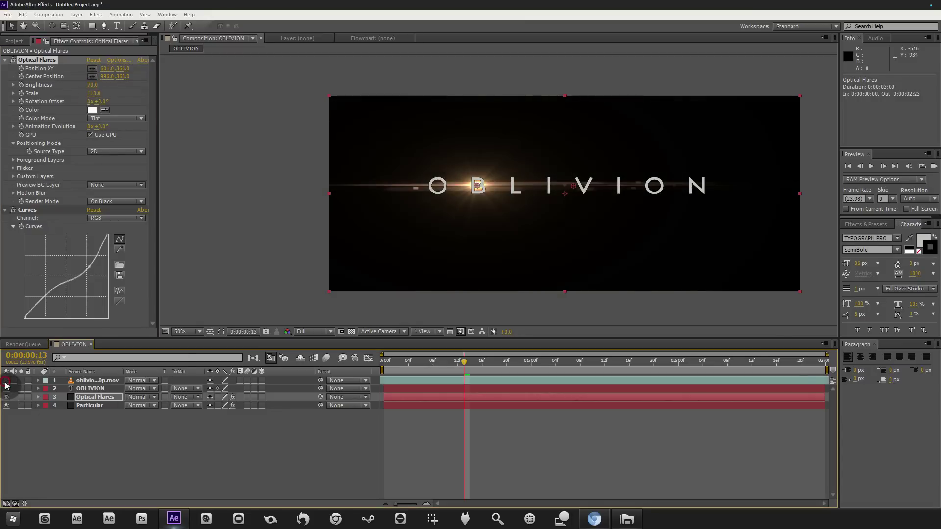
click(6, 381)
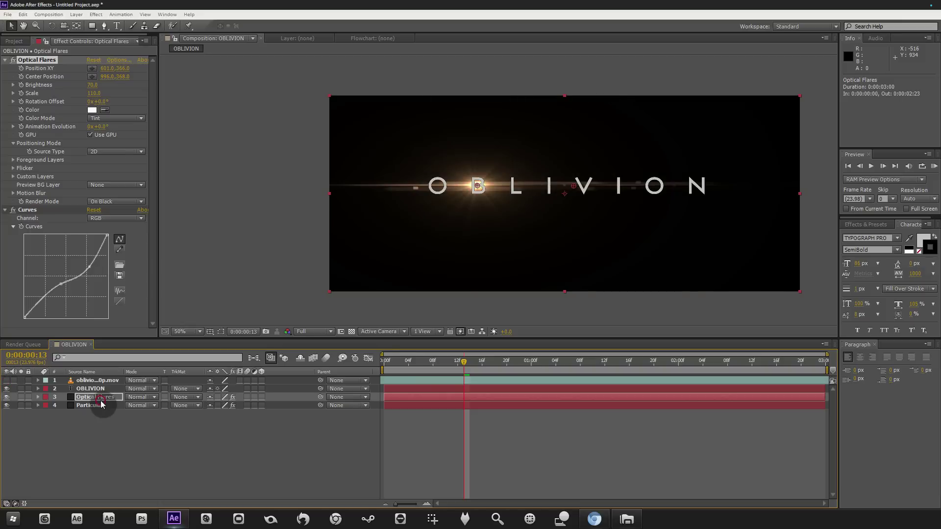
Set the Optical Flares tint color by sampling the brownish glow around the B in the trailer footage, and hide the footage again.
click(93, 112)
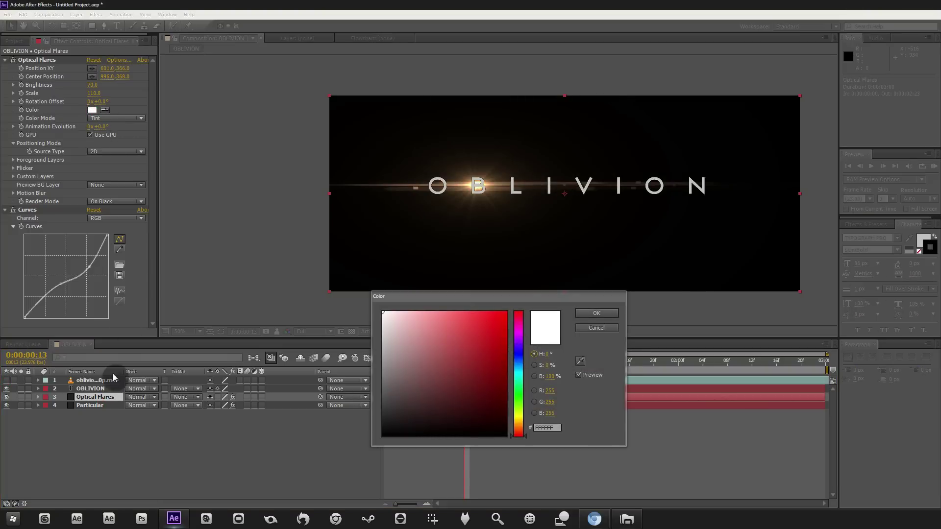
click(613, 329)
click(7, 381)
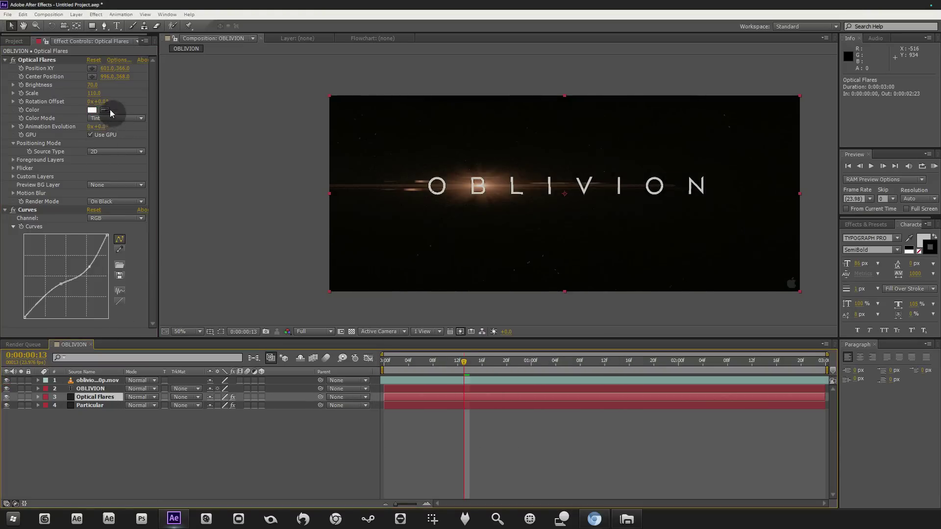
click(465, 182)
click(6, 382)
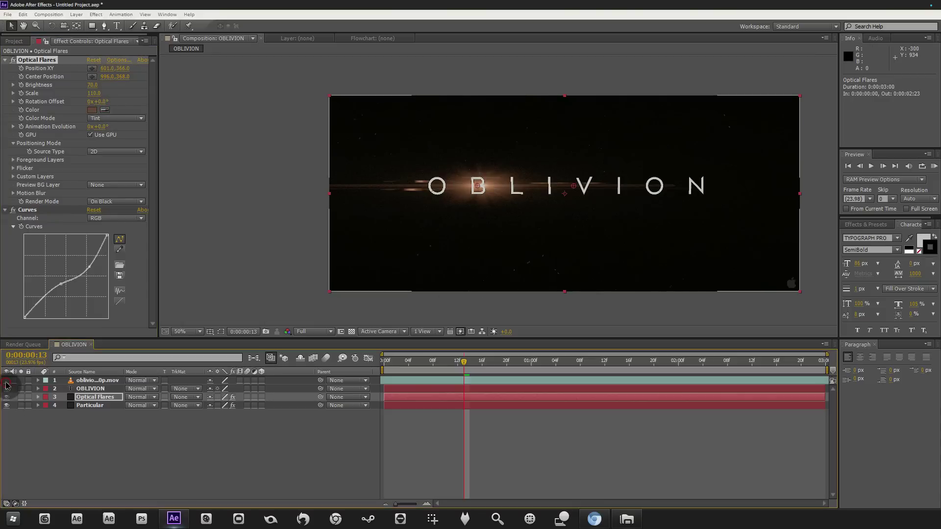
click(7, 382)
click(7, 382)
click(120, 396)
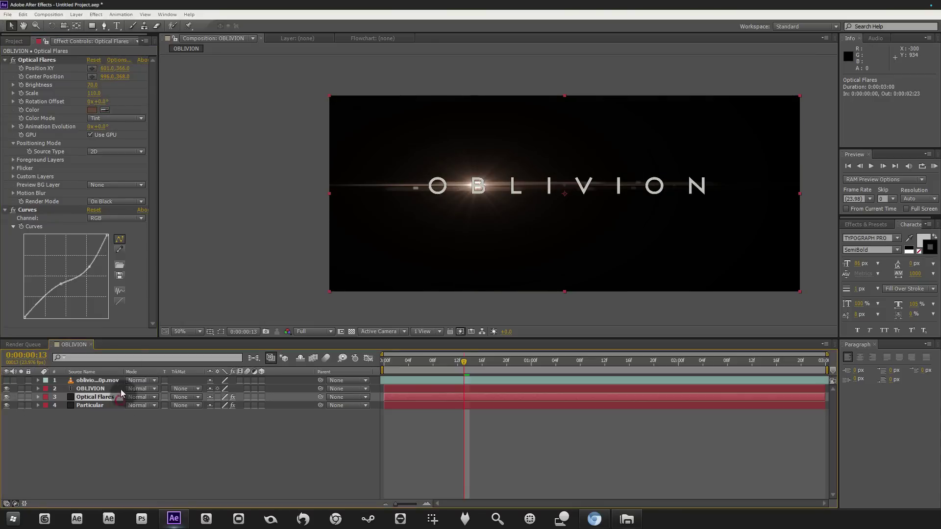
Raise the midtones of the Red channel in the Curves effect on the Optical Flares layer.
click(107, 218)
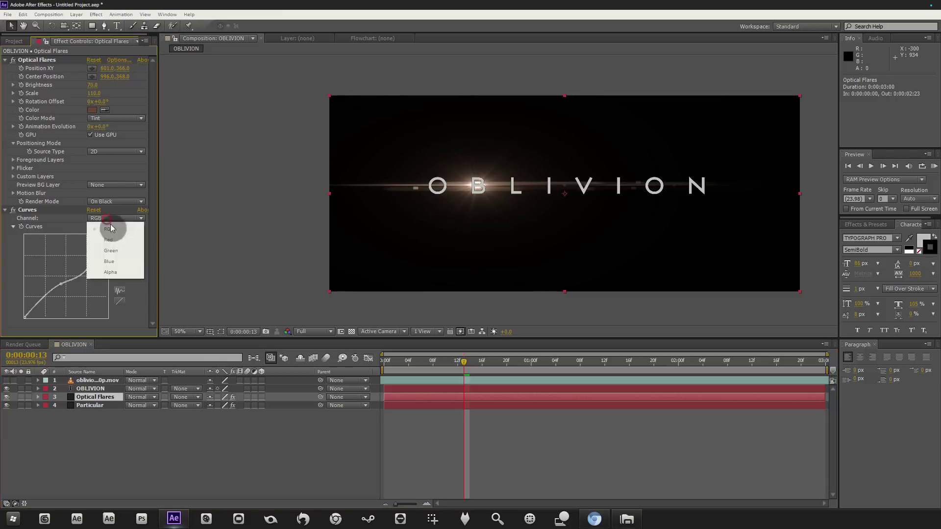
click(110, 240)
drag(81, 265, 67, 276)
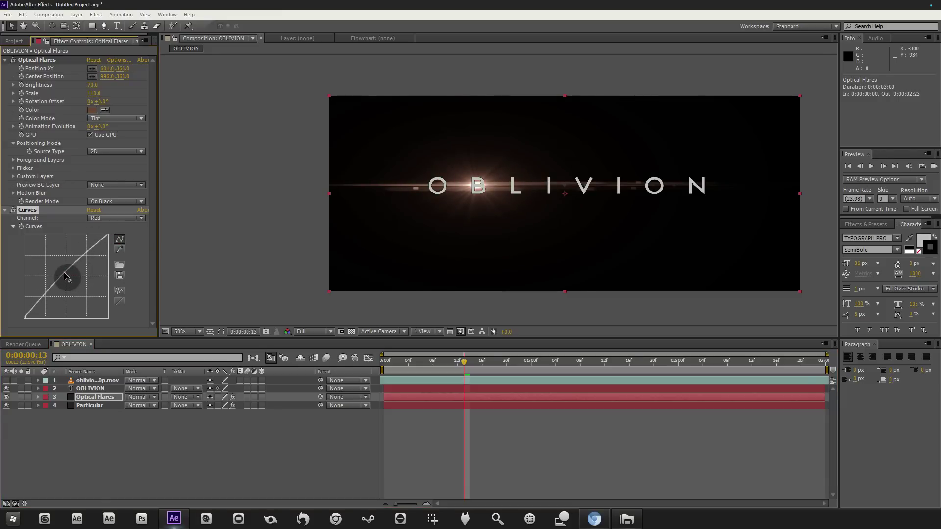
Exaggerate the two-point bend of the Curves effect's RGB curve slightly and compare the flare with the trailer footage.
click(128, 218)
click(114, 229)
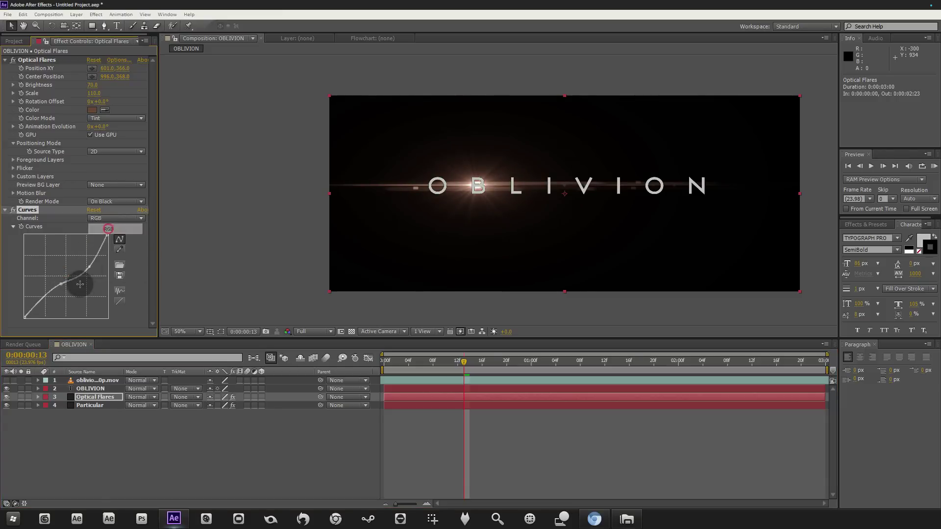
drag(62, 286, 91, 270)
click(92, 257)
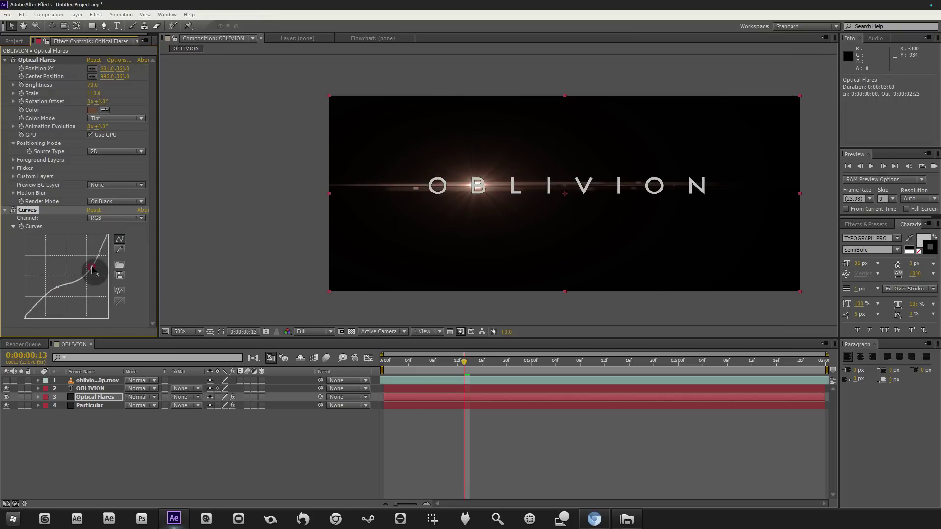
click(6, 380)
click(5, 381)
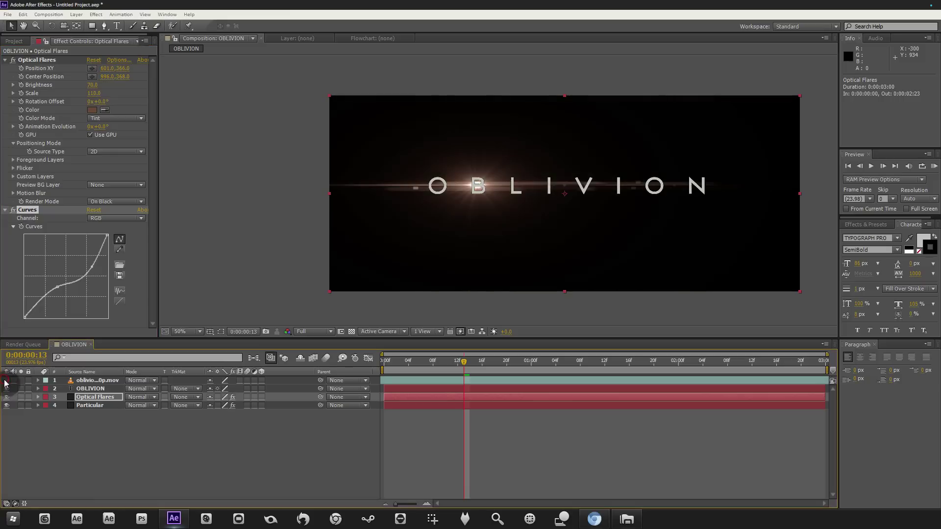
Reset the Curves effect's RGB curve to a straight diagonal and compare the flare with the trailer footage.
click(83, 397)
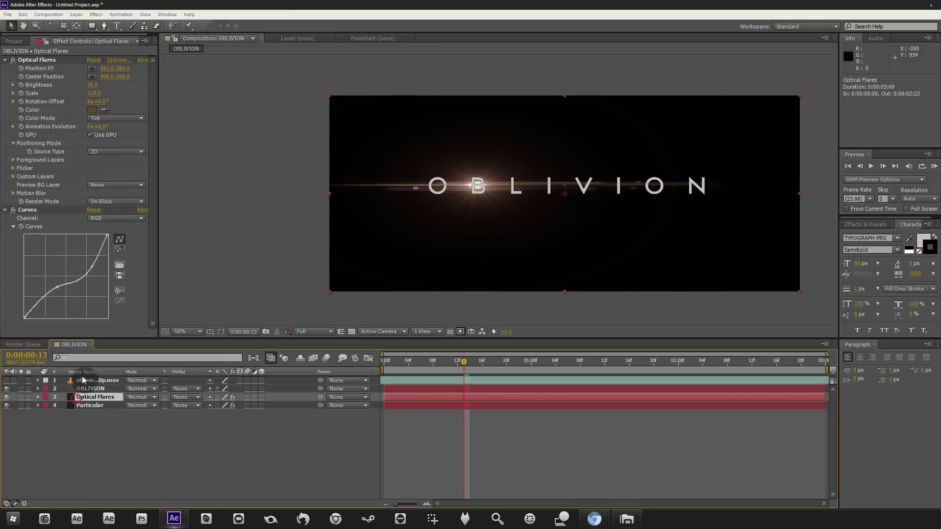
click(118, 299)
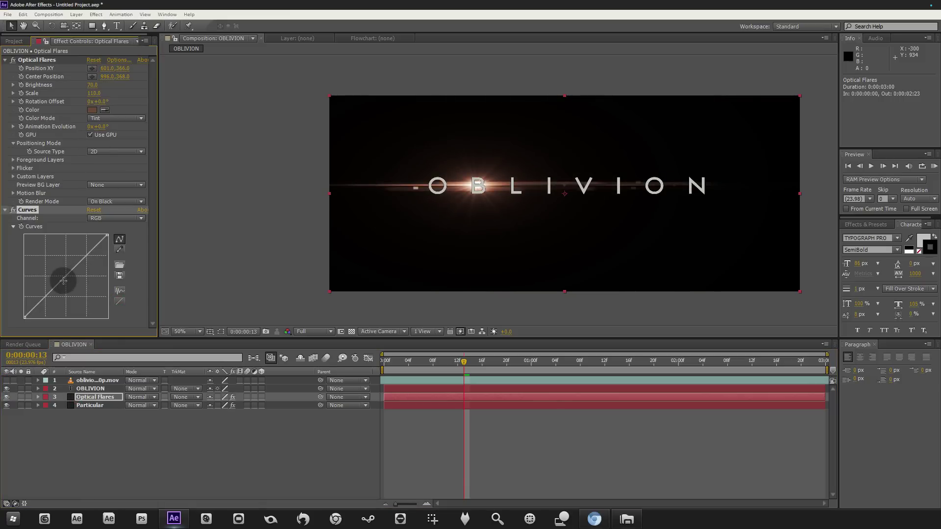
click(6, 381)
click(6, 381)
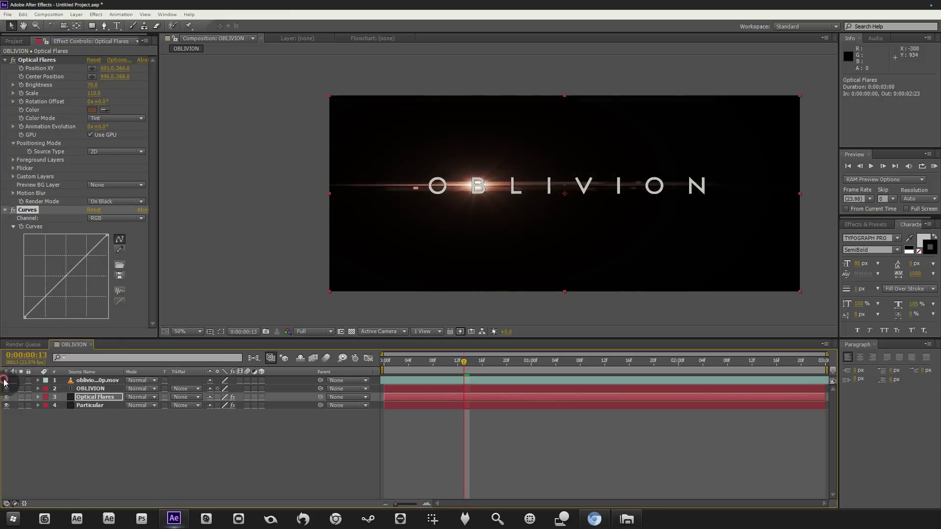
Lighten and desaturate the Optical Flares brown tint color, and compare the flare repeatedly with the trailer footage.
click(92, 110)
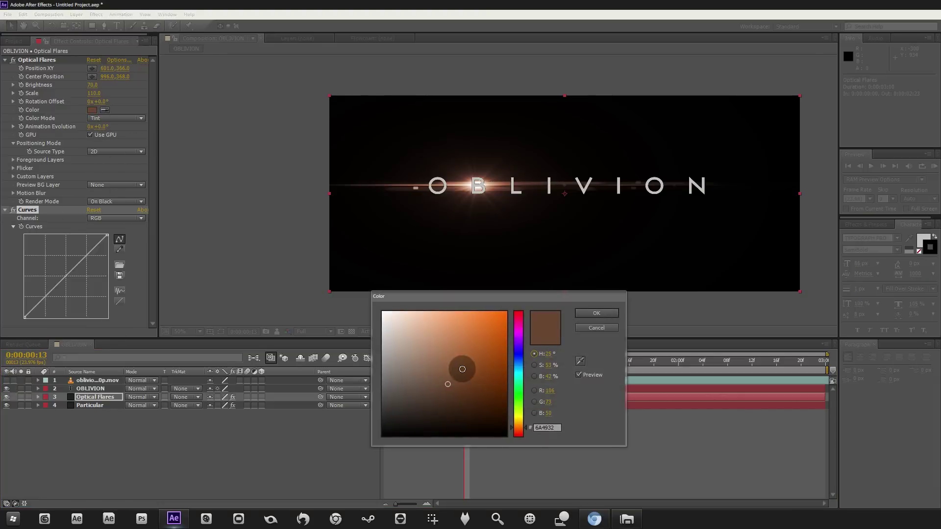
mouse_move(465, 361)
mouse_down()
mouse_move(431, 375)
mouse_move(428, 362)
mouse_up()
click(580, 318)
click(5, 380)
click(6, 381)
click(6, 381)
click(6, 381)
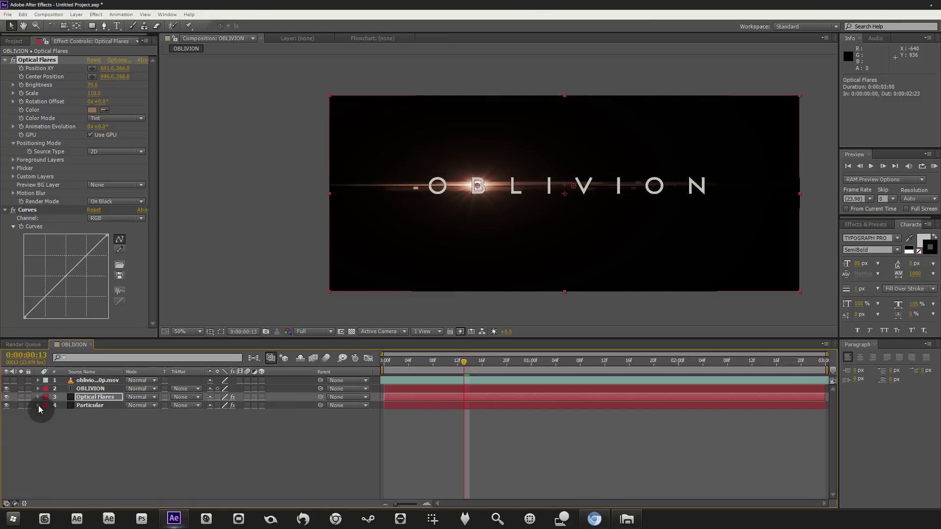
Move the Optical Flares layer below the Particular layer and scrub through the composition to review it, returning to the first frame.
click(95, 399)
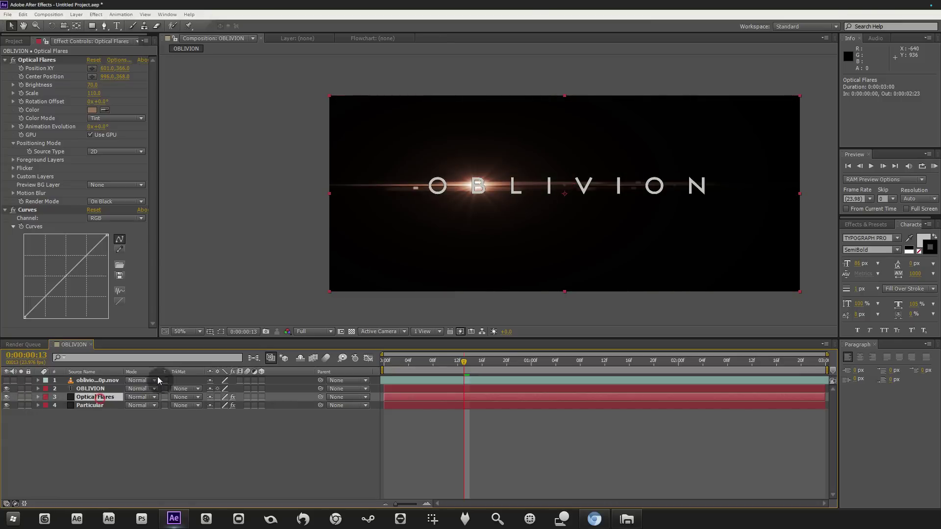
drag(100, 397, 94, 411)
key(period)
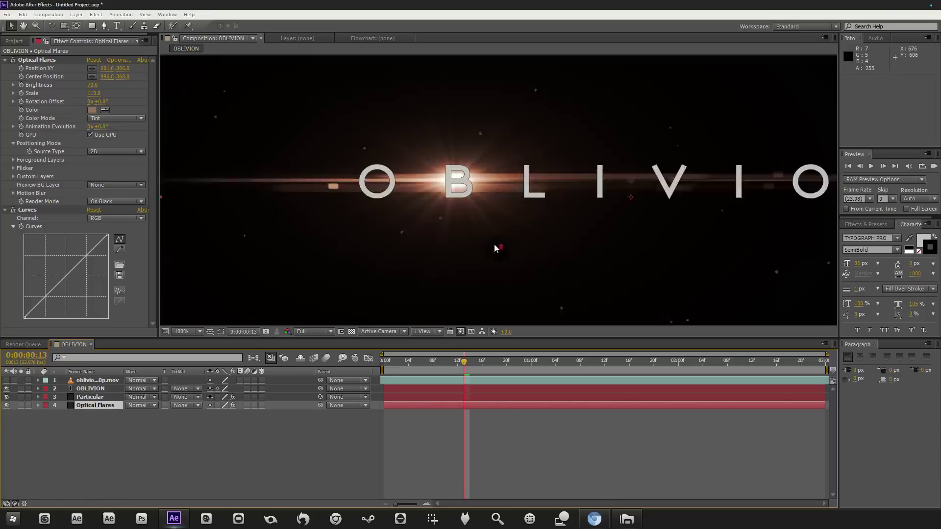
key(comma)
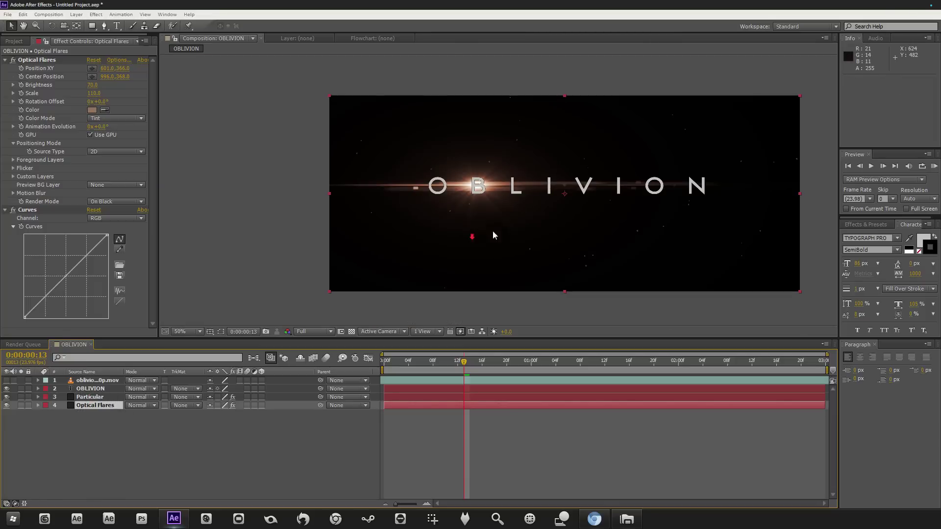
drag(465, 363, 357, 344)
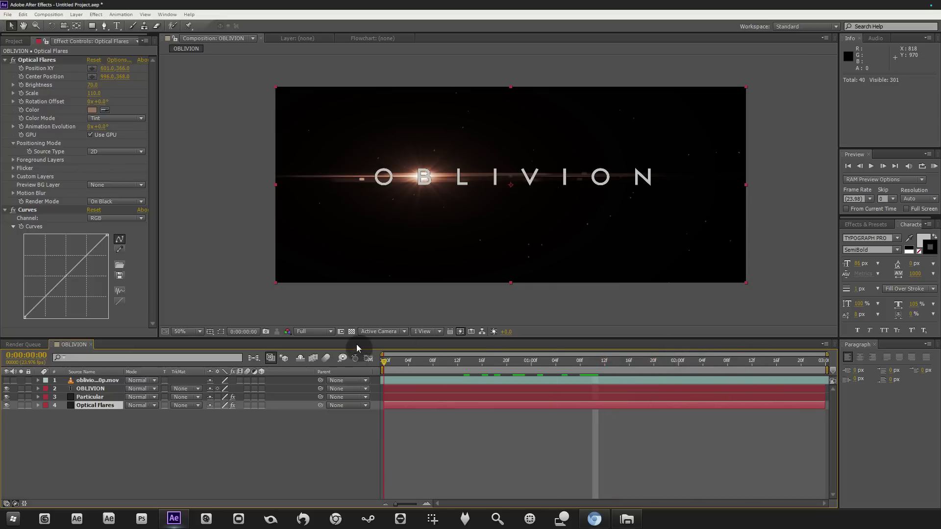
drag(747, 364, 500, 339)
drag(721, 335, 728, 335)
scroll(474, 221, up, 1)
scroll(477, 228, down, 1)
drag(593, 365, 353, 359)
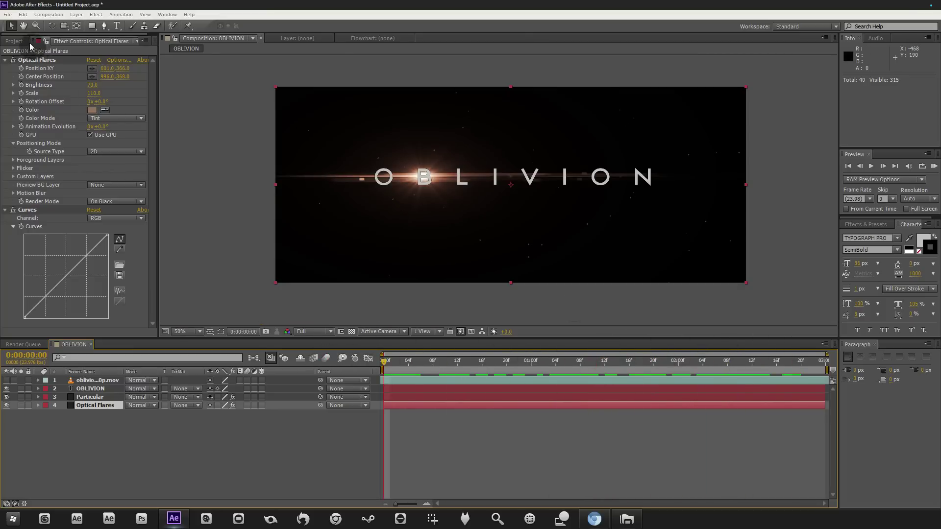
Import GRAIN_KODAK VISION 500T_1080p.mov from the Assets folder on disk into the project.
click(15, 41)
click(68, 138)
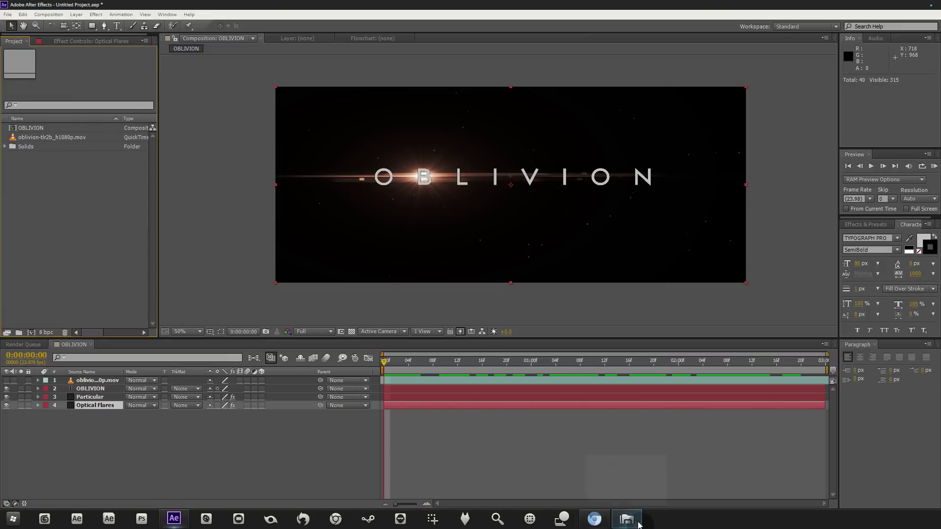
click(628, 518)
click(346, 164)
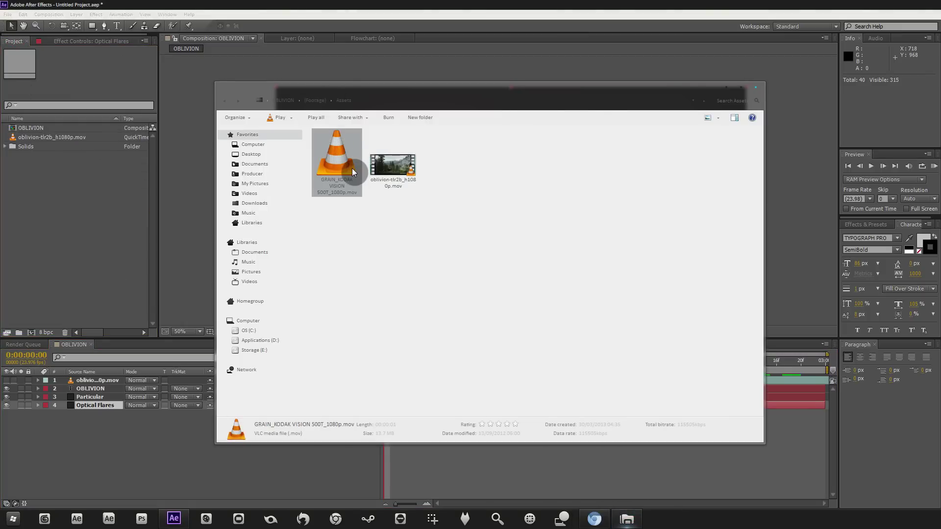
drag(345, 165, 51, 193)
Create a project folder named Assets and move the grain and trailer footage files into it.
right_click(49, 177)
mouse_move(81, 215)
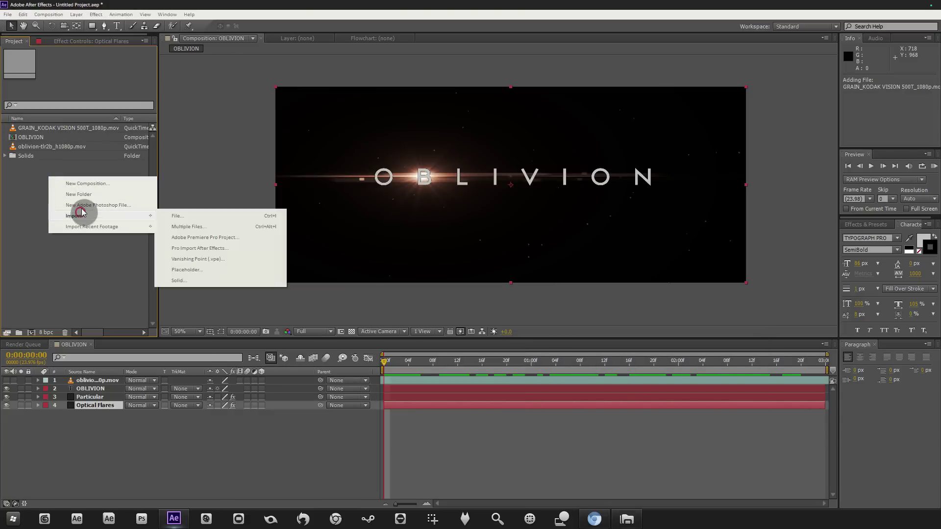
click(87, 194)
text(Asset)
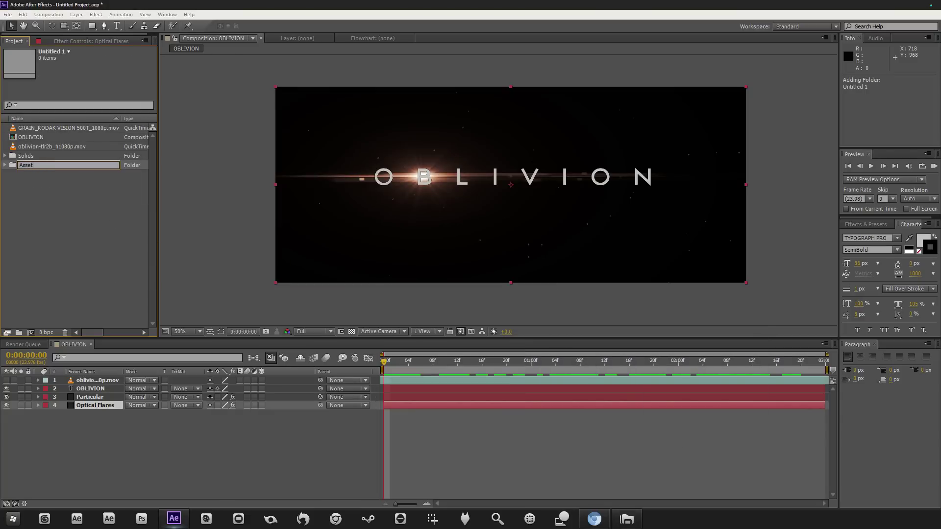
text(s)
key(Return)
drag(88, 137, 57, 127)
Create a project folder named Comps and move the OBLIVION composition into it.
right_click(24, 188)
click(73, 211)
text(C)
key(Return)
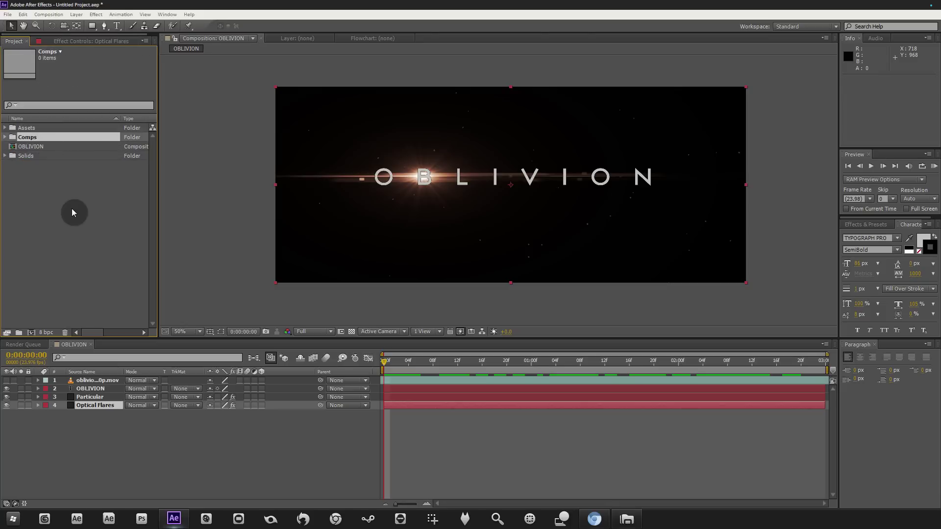
drag(57, 146, 104, 386)
Add the grain footage from the Assets folder to the composition, directly below the trailer footage layer, and scrub through it.
click(49, 129)
click(5, 128)
click(53, 137)
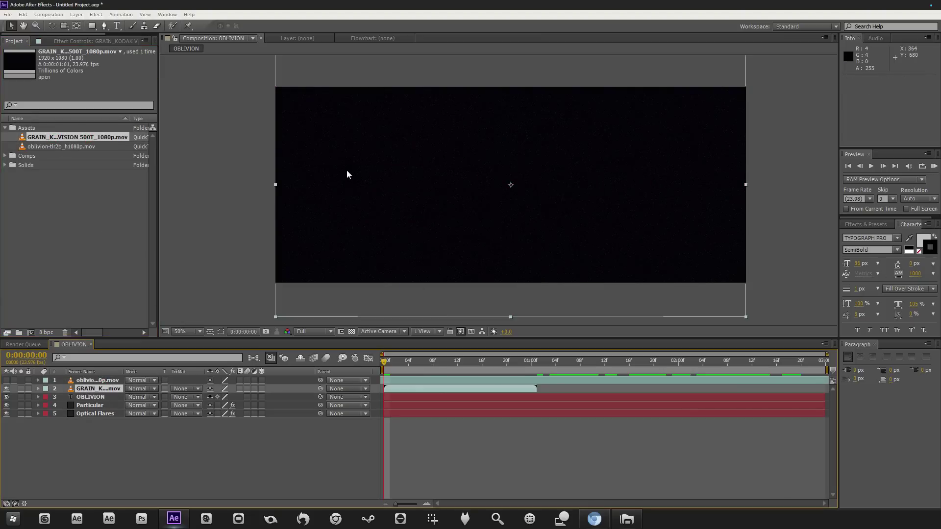
drag(452, 362, 427, 361)
Increase the loop count of the grain clip in its Interpret Footage settings so it repeats beyond the composition's length.
right_click(69, 137)
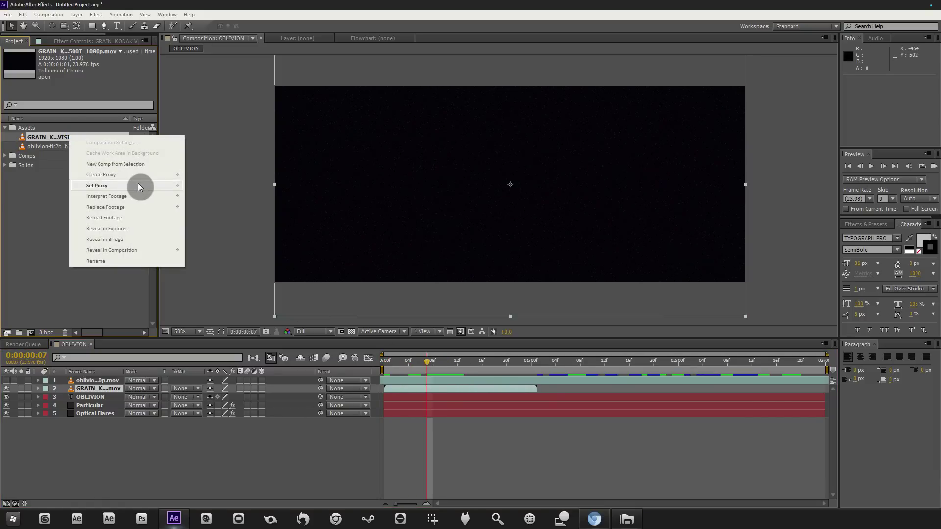
mouse_move(141, 196)
click(240, 196)
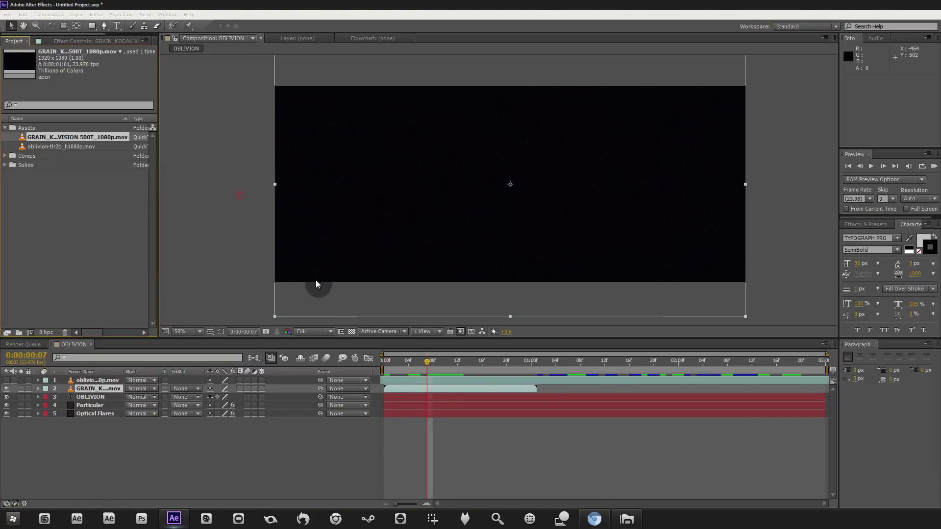
click(479, 414)
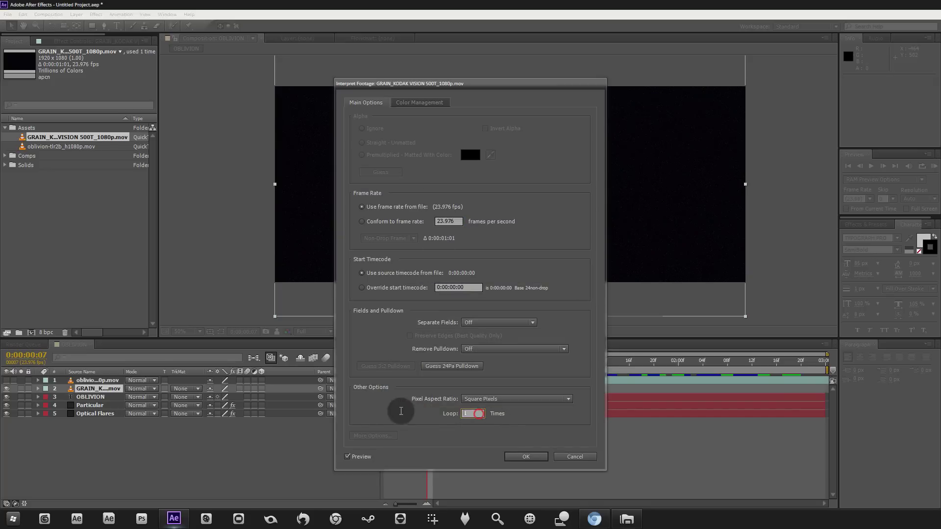
click(526, 456)
Extend the grain layer's out point to the end of the composition and scrub back to frame 5.
click(538, 389)
drag(538, 389, 827, 389)
drag(466, 361, 414, 362)
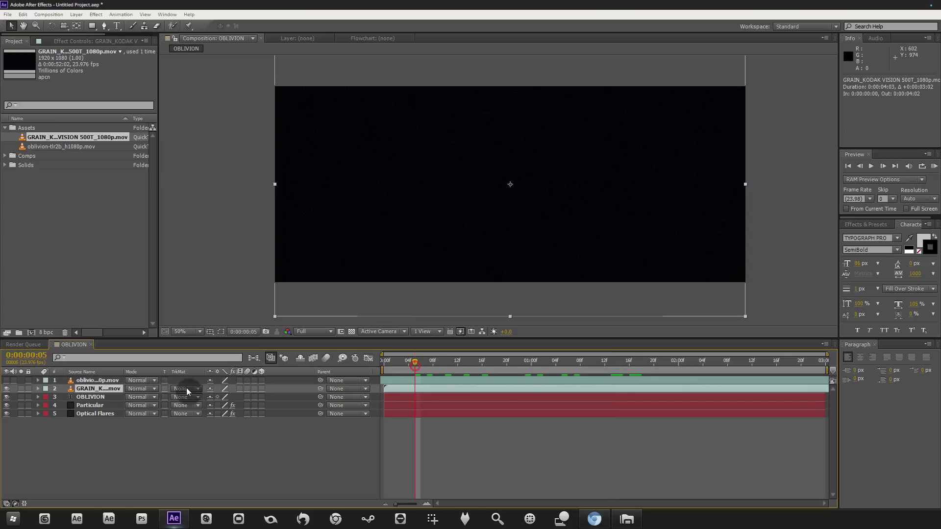
Set the grain layer's blending mode to Screen and inspect the grain over the title up close.
click(145, 390)
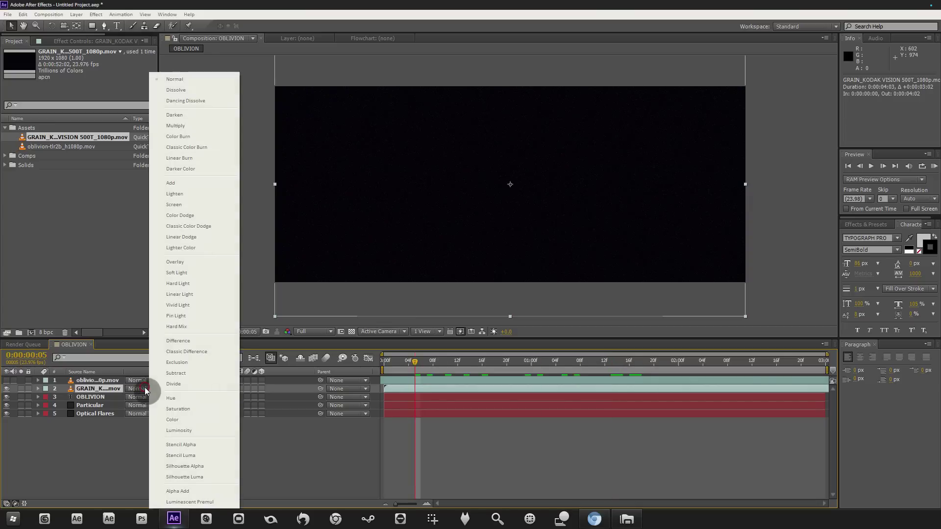
click(182, 204)
scroll(346, 228, up, 1)
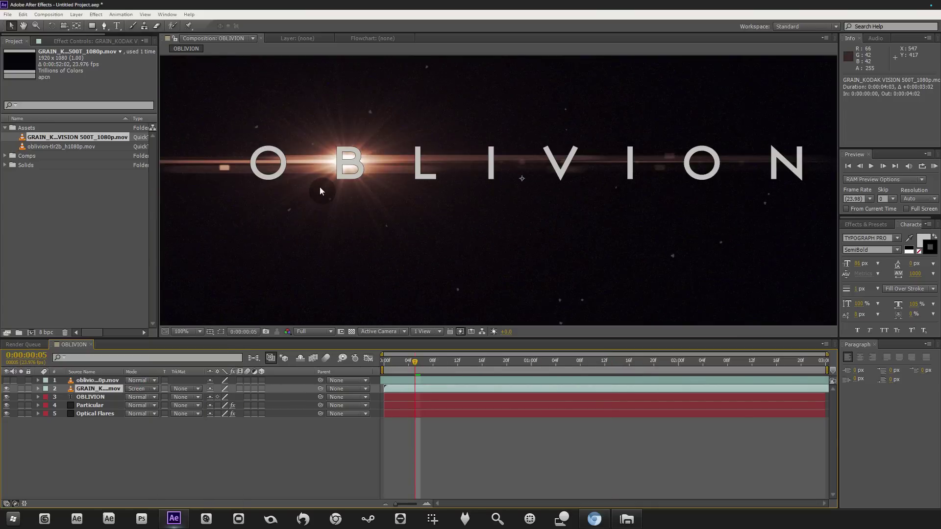
key(comma)
key(comma)
Lower the grain layer's opacity to 60% and compare the composite with the trailer footage.
key(t)
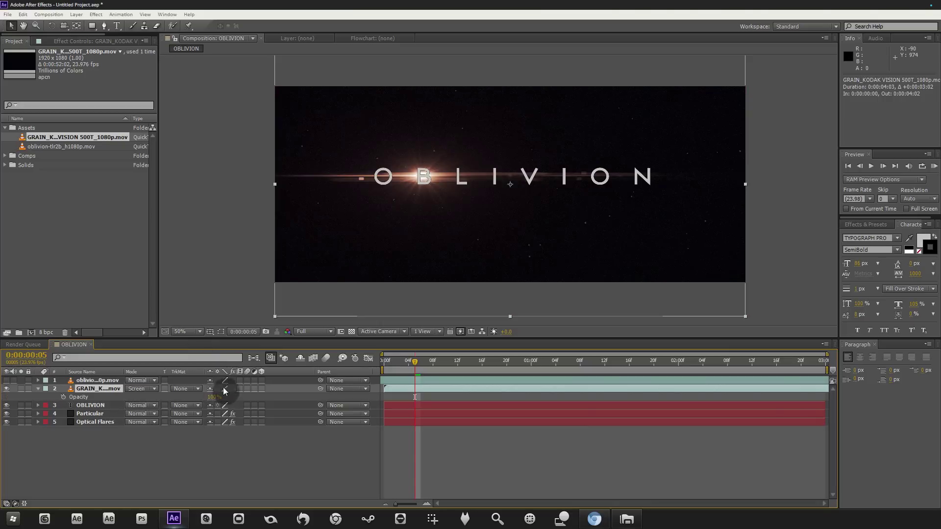
drag(215, 402, 209, 398)
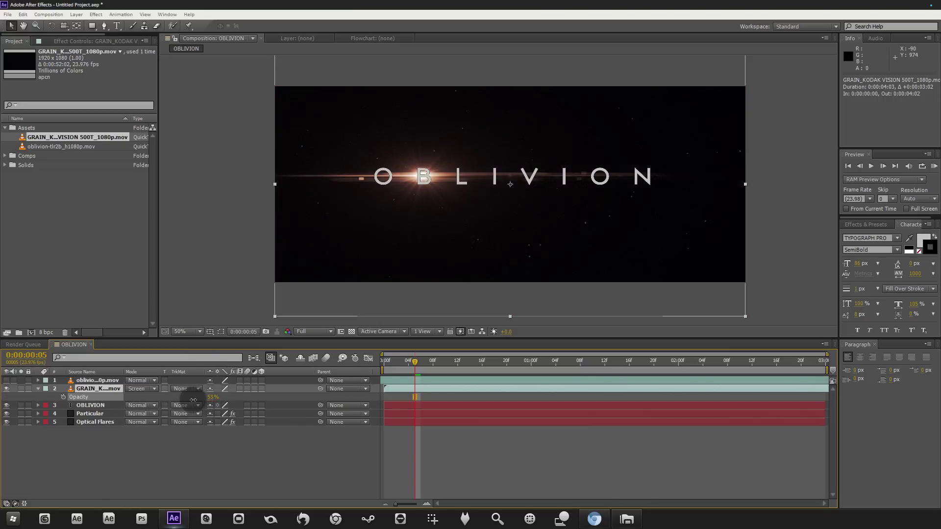
key(period)
click(309, 231)
click(265, 234)
scroll(333, 221, down, 1)
scroll(363, 216, up, 1)
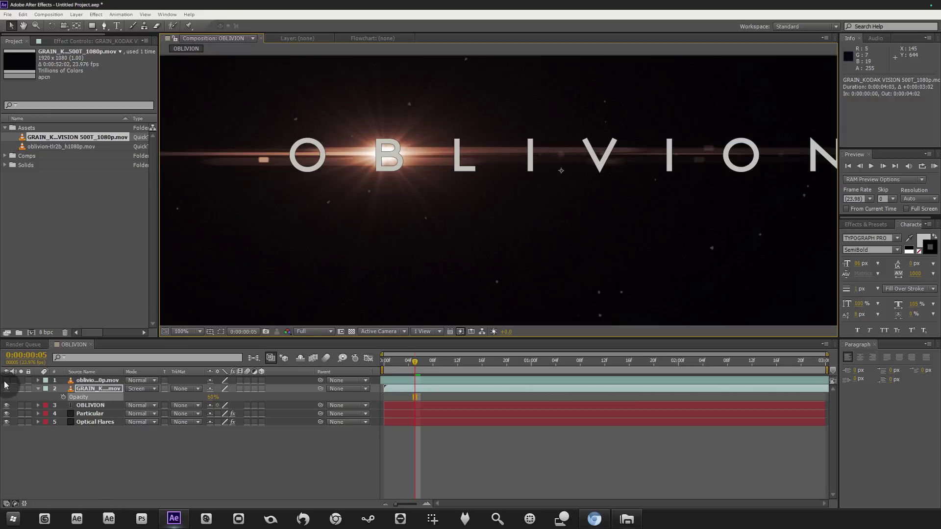
click(6, 381)
key(comma)
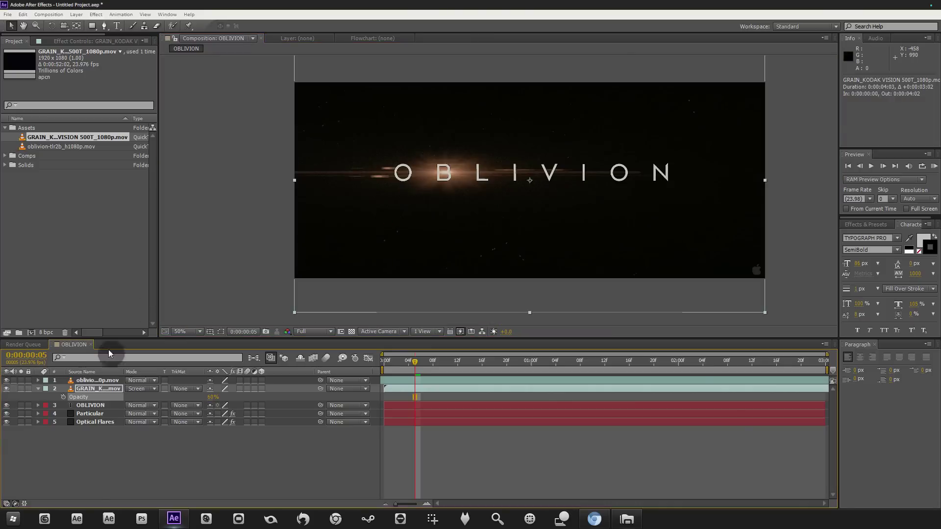
Toggle the trailer footage's visibility repeatedly to compare its colors and blacks with the recreated title, leaving the footage hidden.
click(6, 382)
click(7, 382)
click(7, 381)
click(7, 381)
click(6, 381)
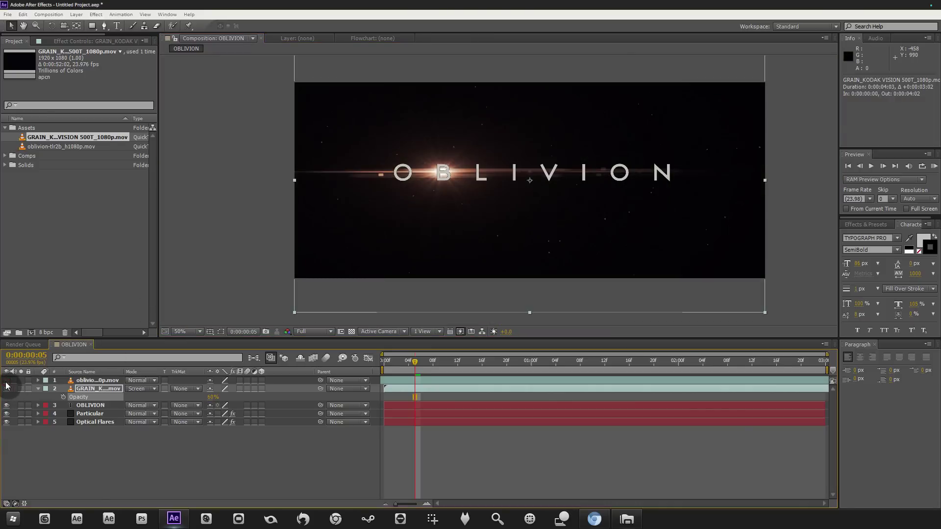
click(6, 381)
click(6, 382)
click(6, 382)
click(6, 381)
click(6, 381)
click(6, 381)
click(7, 382)
click(6, 382)
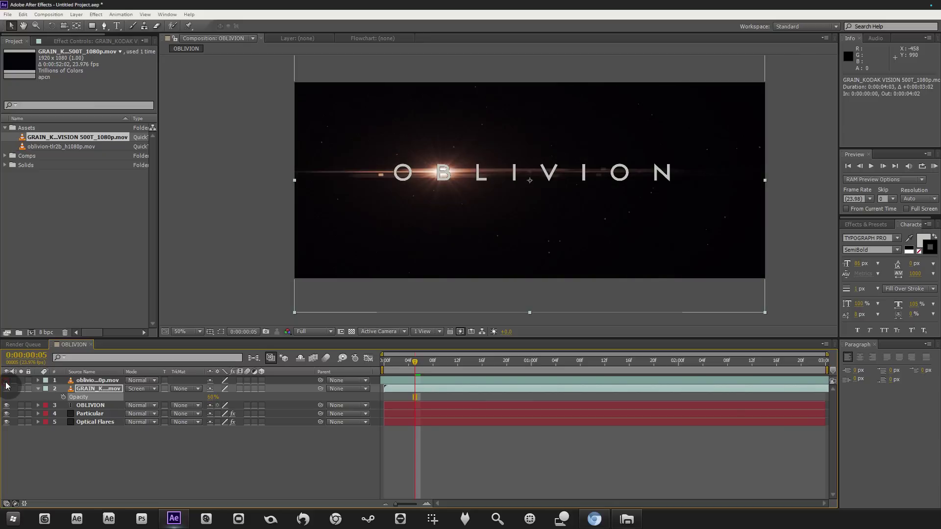
Add an adjustment layer named CC and place it directly below the trailer footage layer.
click(76, 14)
mouse_move(98, 26)
click(267, 91)
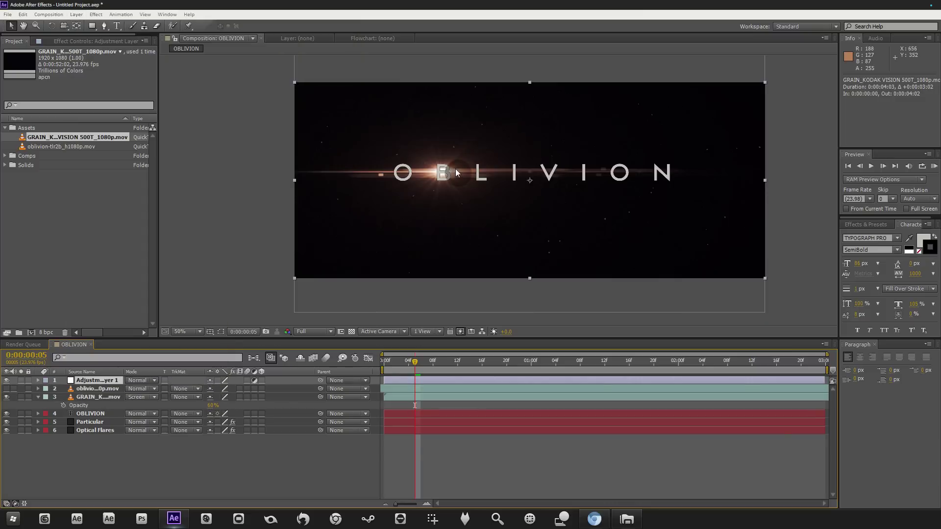
text(CC)
key(Return)
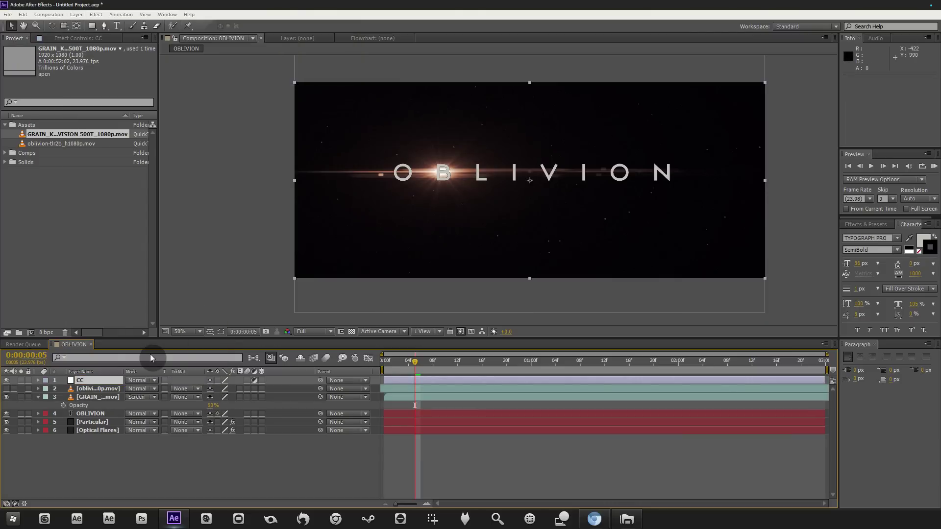
drag(103, 382, 101, 391)
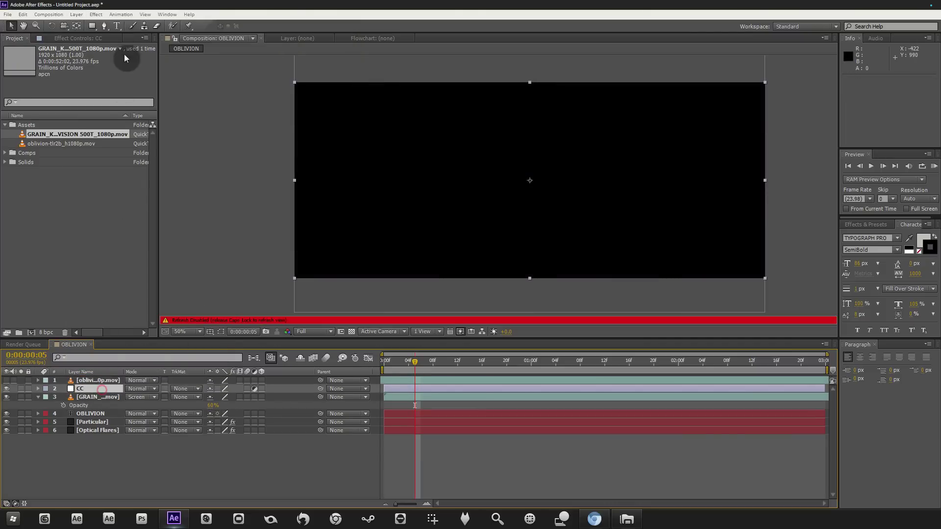
Apply a Curves effect to the CC layer and raise the Green channel's midtones slightly to match the trailer footage.
click(96, 15)
mouse_move(139, 105)
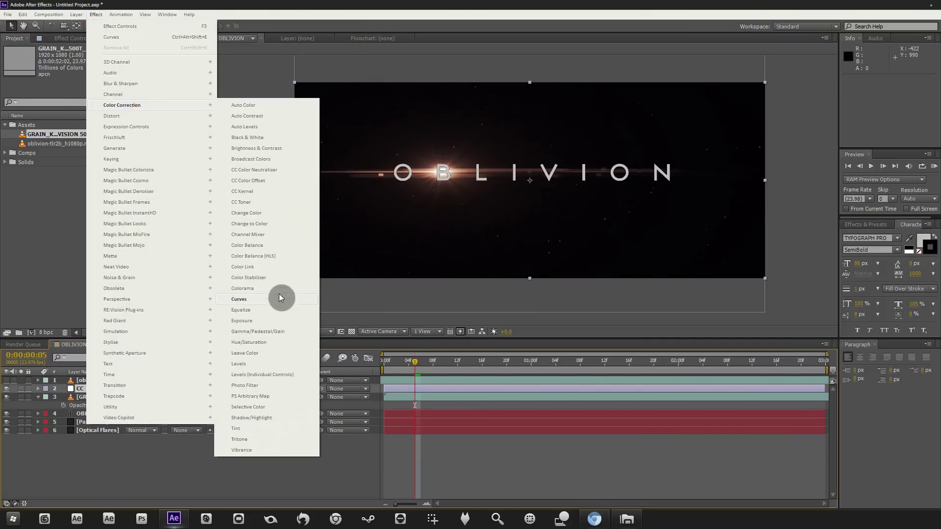
click(280, 298)
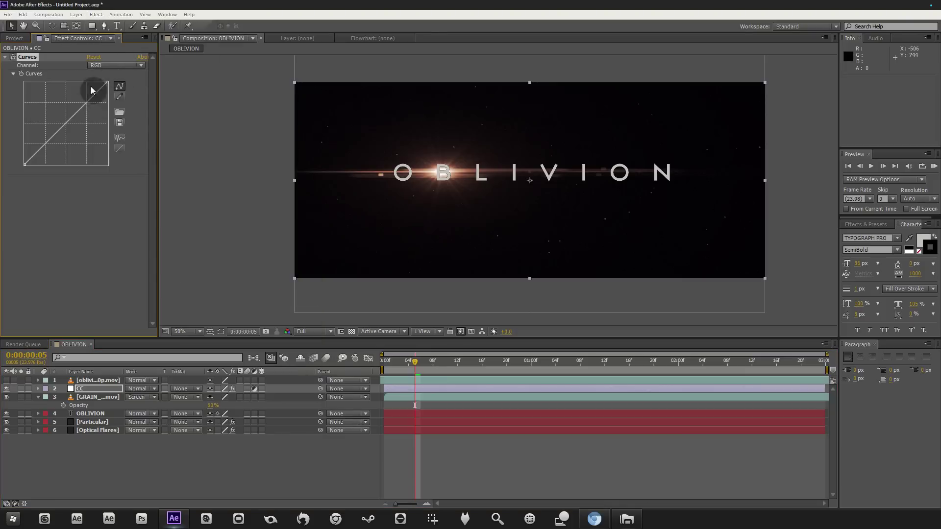
click(115, 67)
click(114, 98)
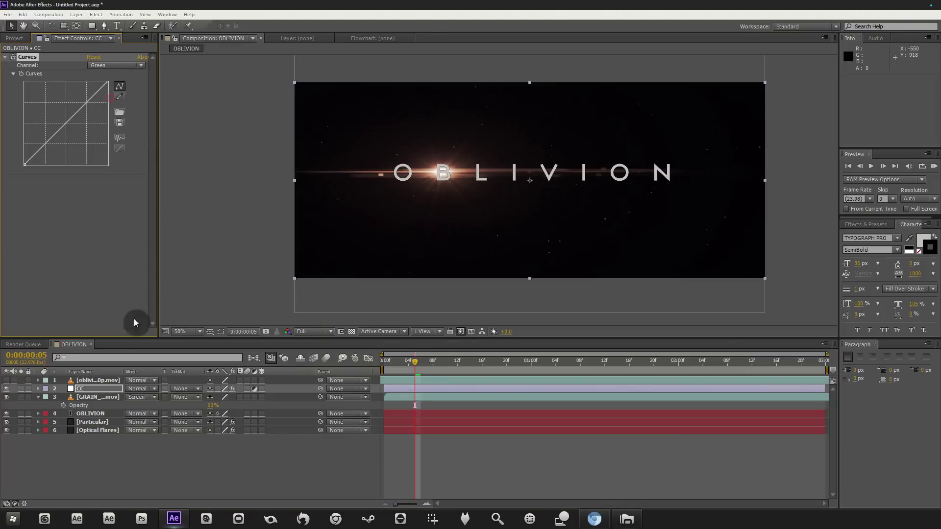
click(6, 381)
click(6, 380)
drag(65, 124, 64, 119)
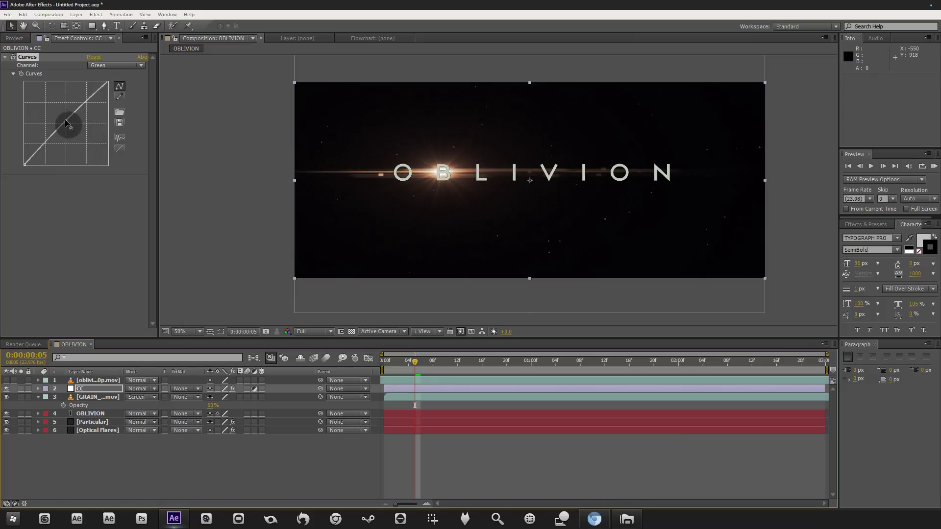
Lower the Red channel's midtones slightly in the CC layer's Curves and check the result against the trailer footage.
click(101, 66)
click(108, 87)
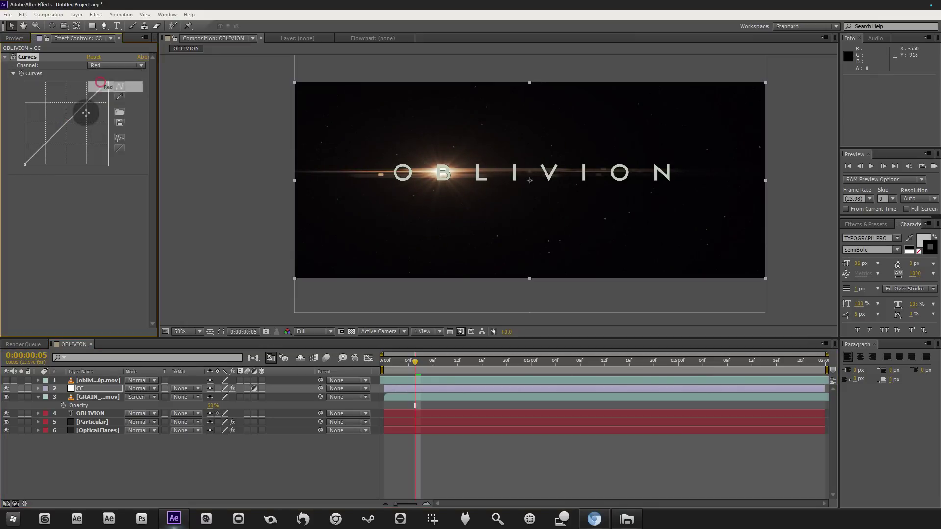
click(61, 126)
click(5, 380)
click(6, 380)
click(6, 381)
click(6, 381)
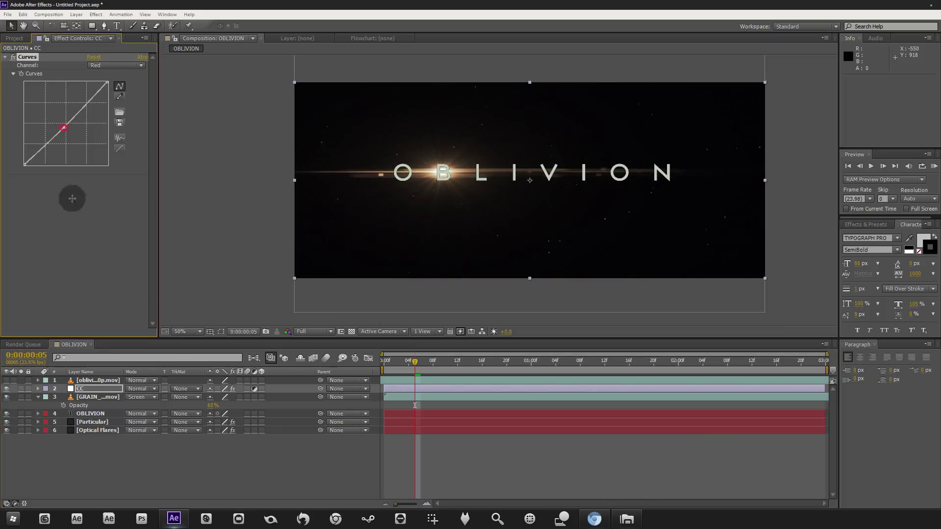
Switch the trailer footage on and off repeatedly to compare the graded title's color with the original, leaving the footage hidden.
click(7, 387)
click(6, 387)
click(7, 387)
click(7, 387)
click(6, 387)
click(6, 387)
click(7, 384)
click(6, 383)
click(6, 384)
click(7, 384)
click(7, 383)
click(6, 384)
click(7, 384)
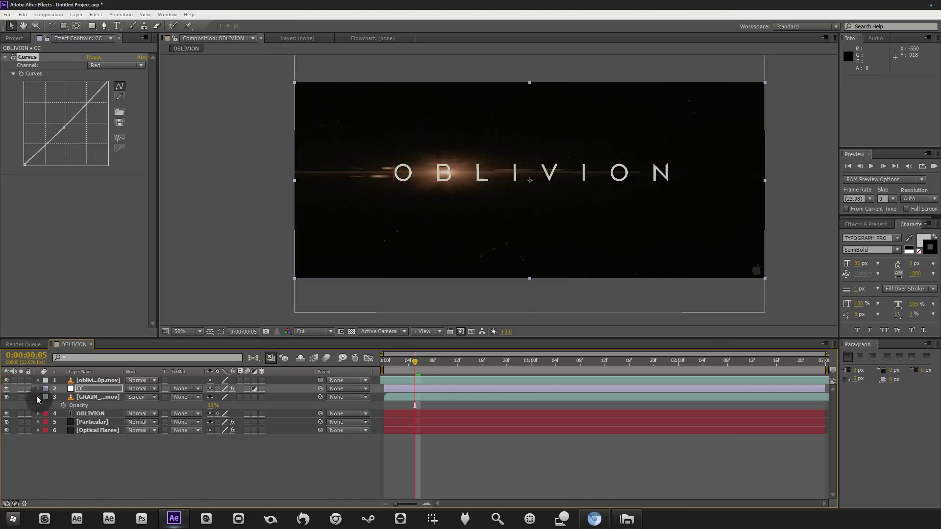
click(7, 388)
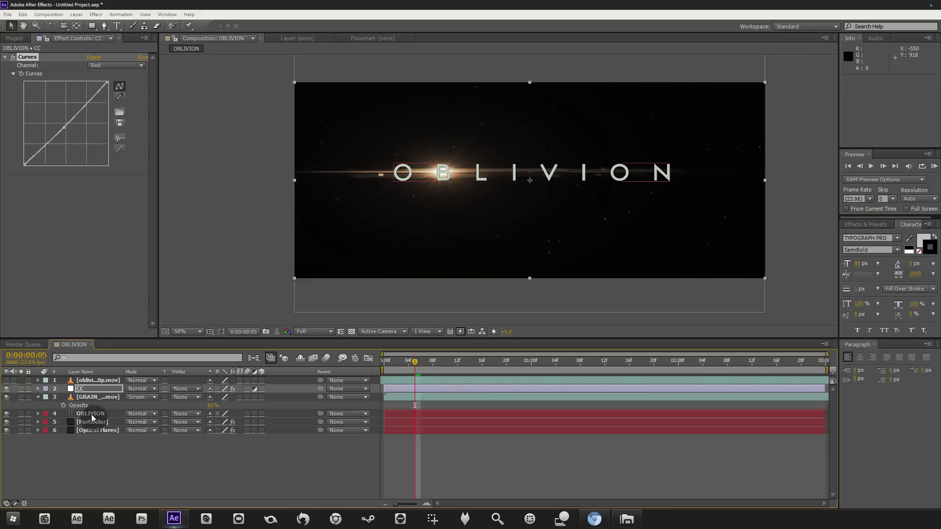
Set the Optical Flares color to the more saturated orange-brown 9F7152 and show the trailer footage for comparison.
click(98, 430)
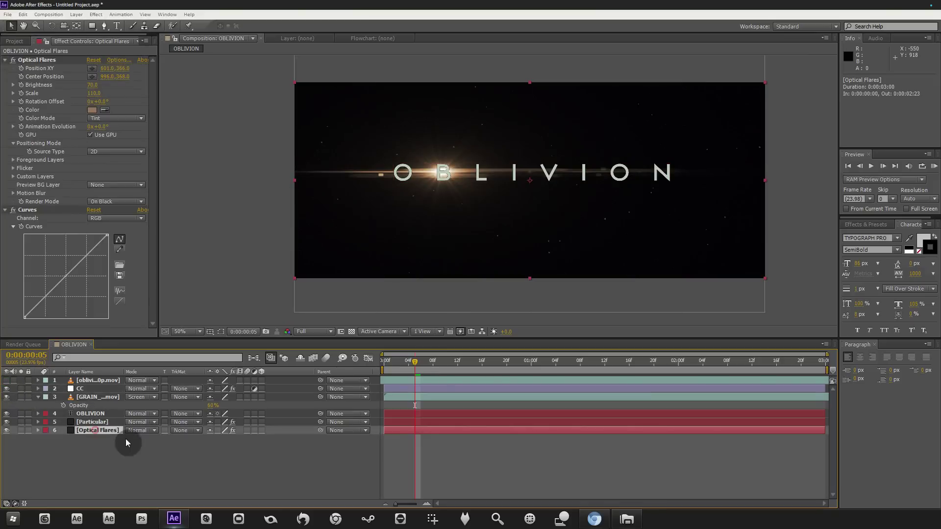
click(95, 114)
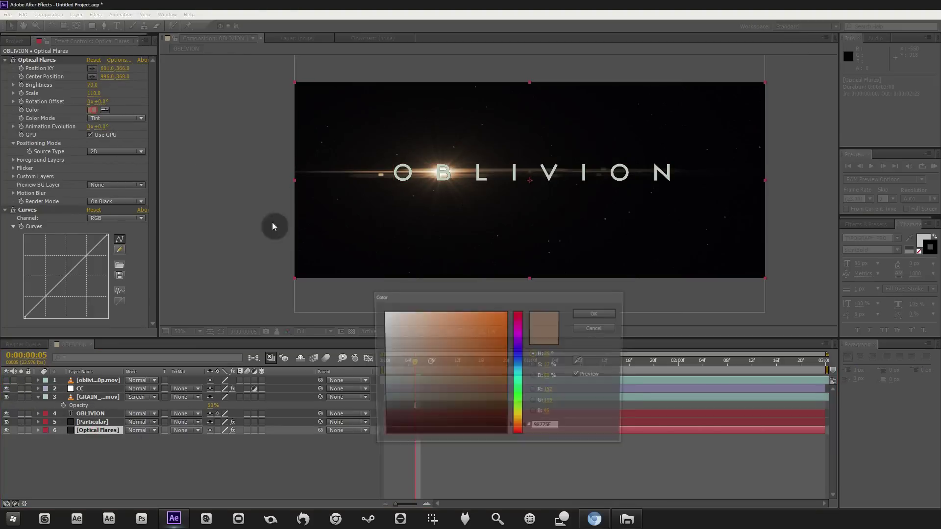
mouse_move(446, 342)
mouse_down()
mouse_move(430, 357)
mouse_move(416, 353)
mouse_move(465, 351)
mouse_move(443, 359)
mouse_up()
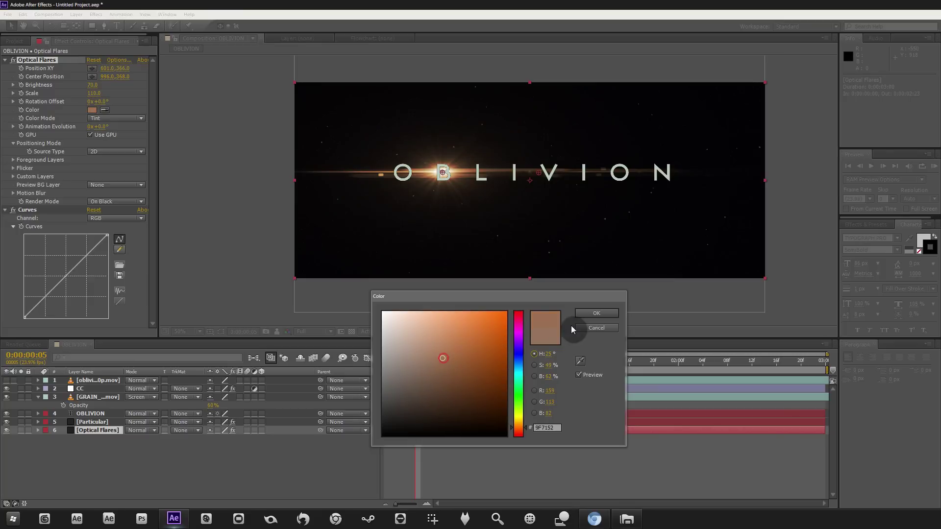
click(597, 313)
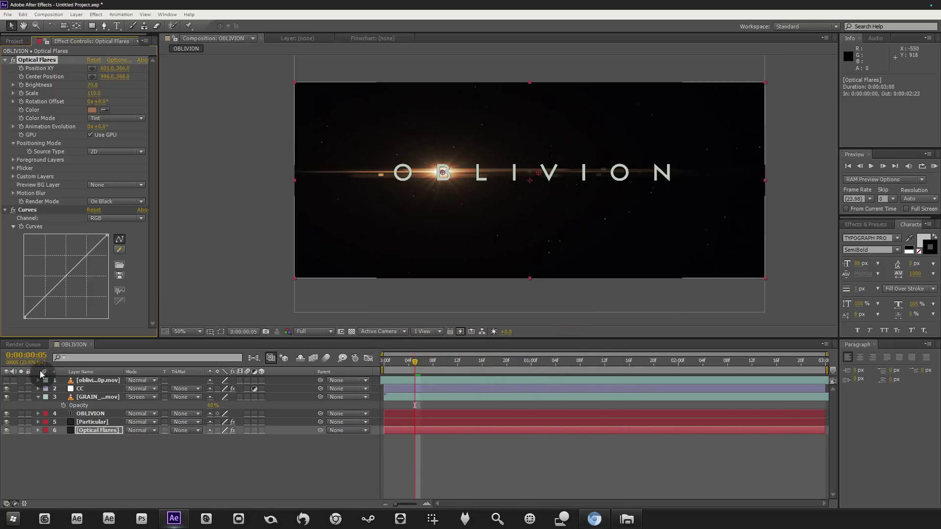
click(6, 380)
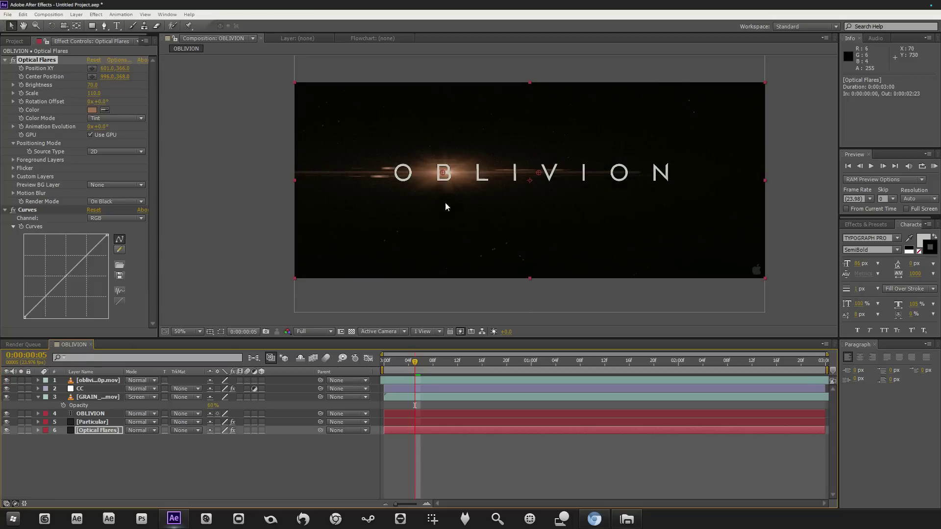
Inspect the trailer's flare up close, preview the footage's motion, and return the playhead to frame 3.
key(period)
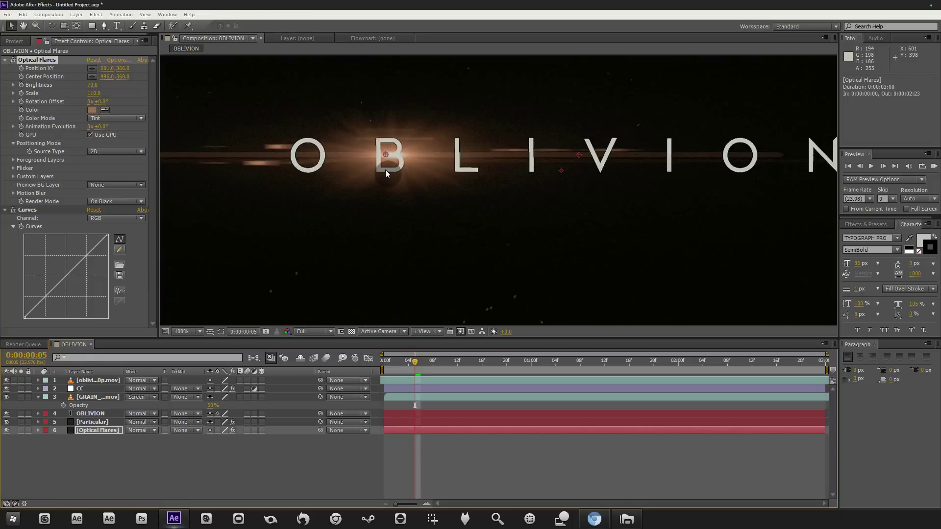
key(comma)
mouse_move(442, 364)
mouse_down()
mouse_move(498, 369)
mouse_move(416, 363)
mouse_move(468, 358)
mouse_move(439, 357)
mouse_up()
key(space)
drag(494, 367, 403, 366)
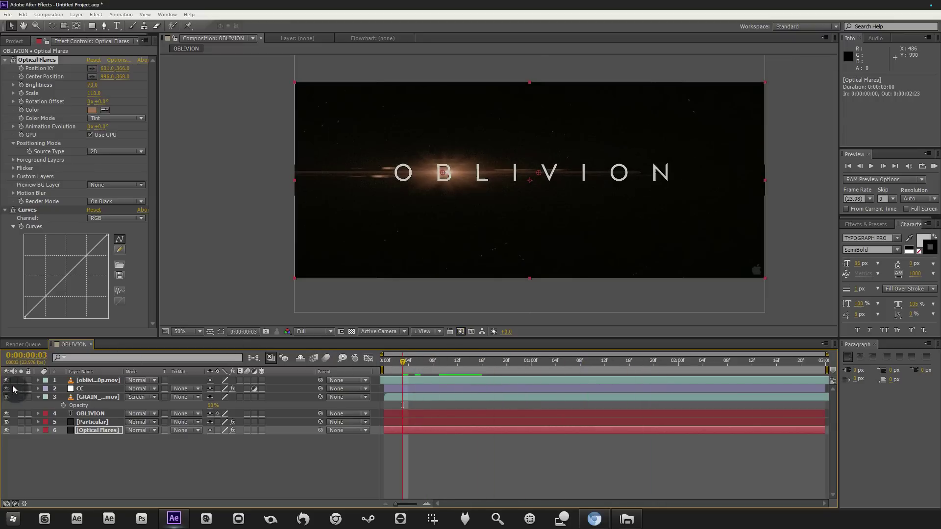
Make the trailer footage a 3D layer and rotate it -90° on X so it lies flat, facing the Top view.
click(86, 382)
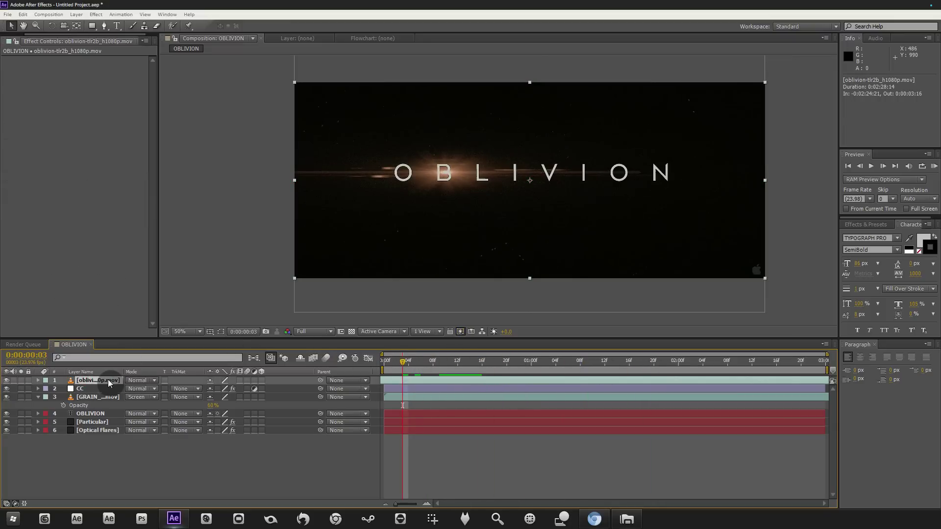
click(262, 381)
key(w)
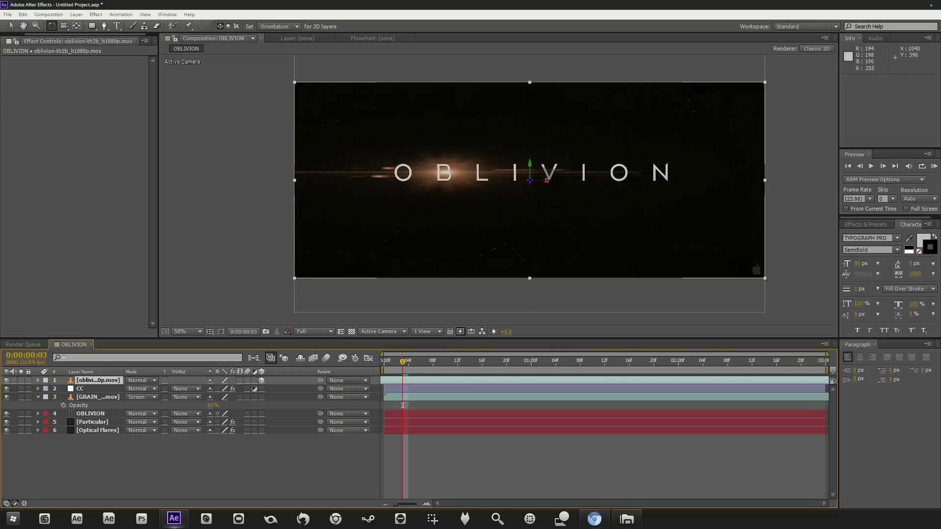
drag(542, 181, 547, 158)
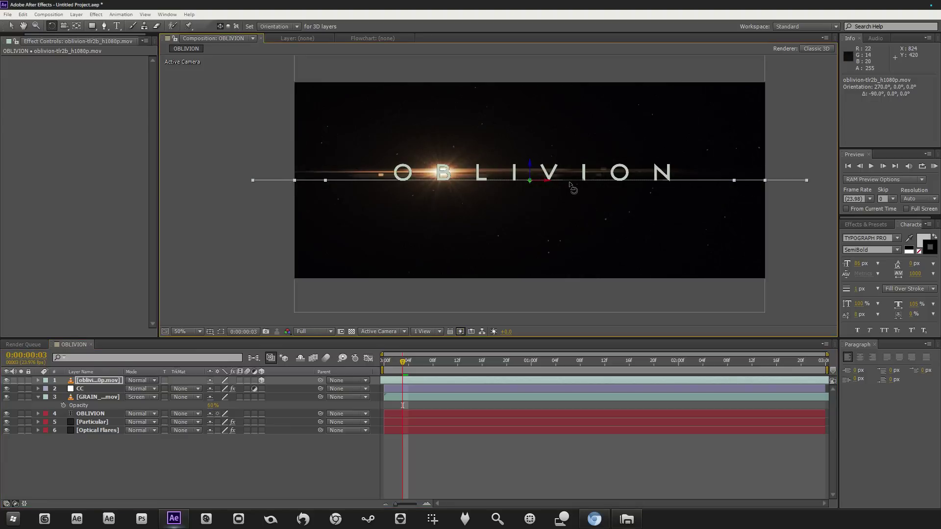
click(11, 25)
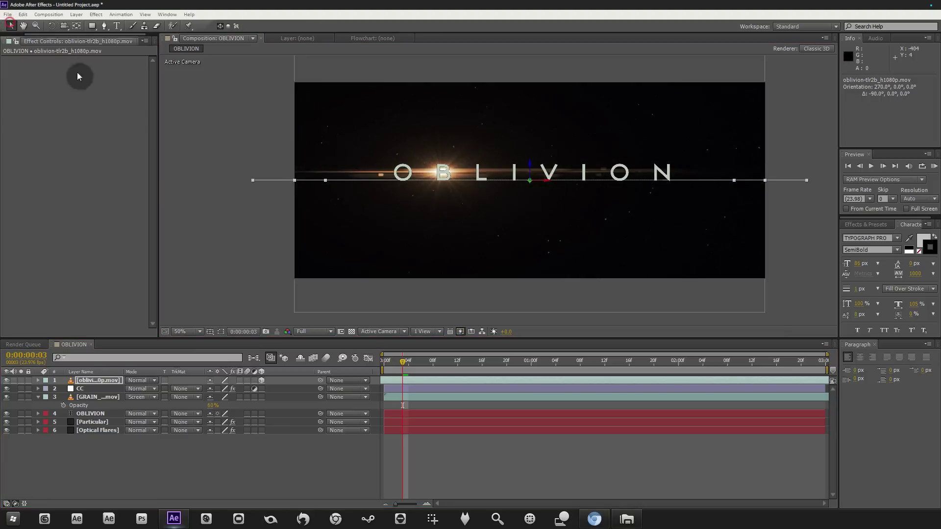
Display the composition as 2 Views - Horizontal and frame the trailer in the Top view beside the Active Camera.
click(426, 331)
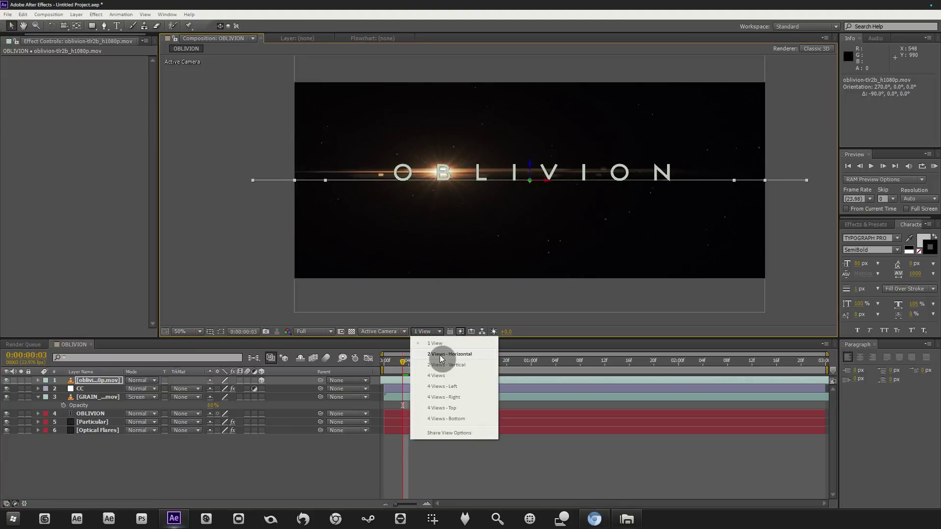
click(441, 359)
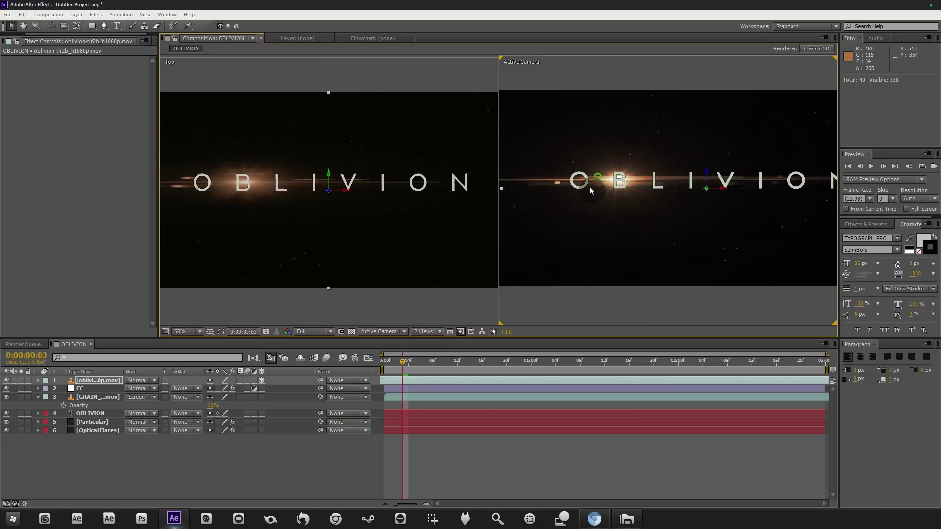
click(208, 72)
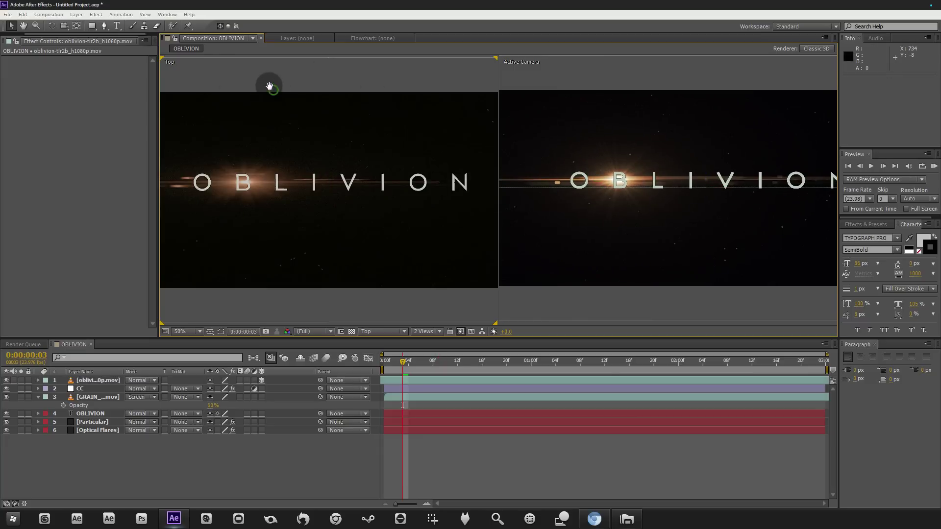
drag(273, 89, 264, 79)
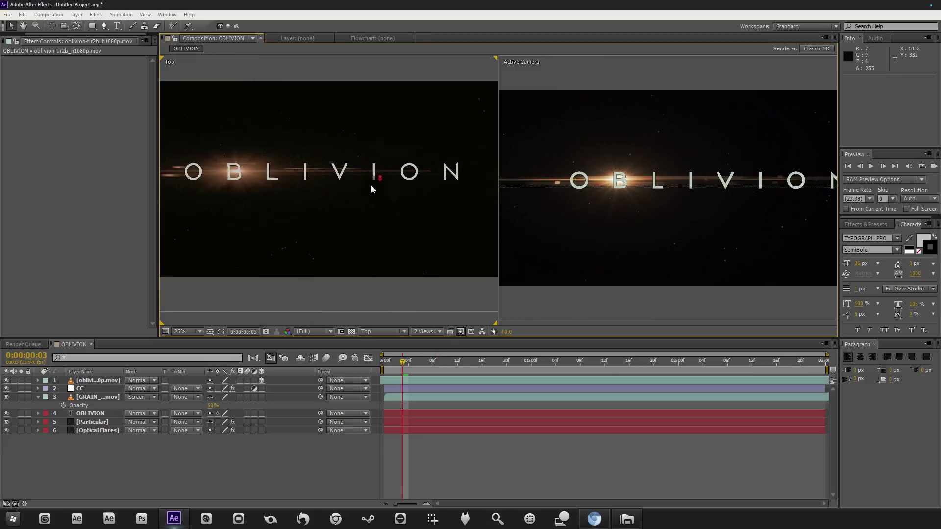
scroll(372, 184, down, 2)
click(386, 332)
click(386, 338)
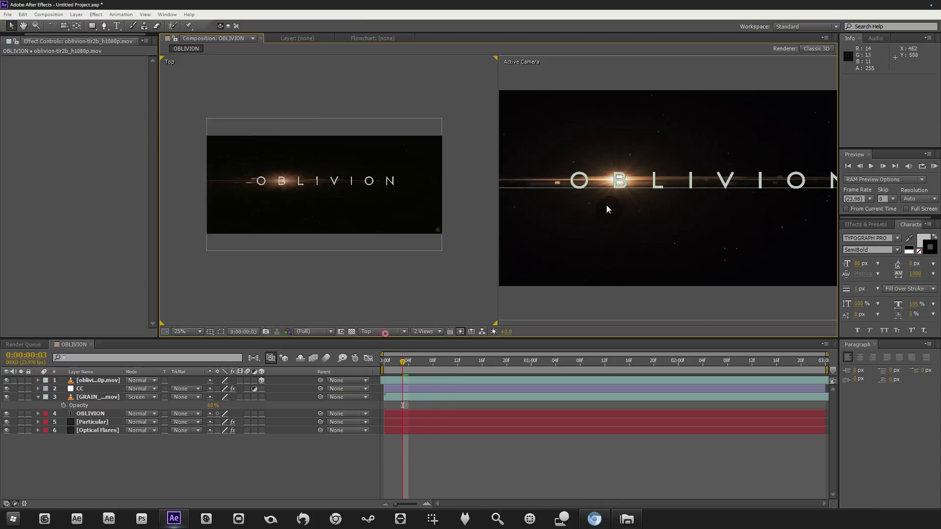
click(606, 205)
click(435, 182)
scroll(412, 185, up, 2)
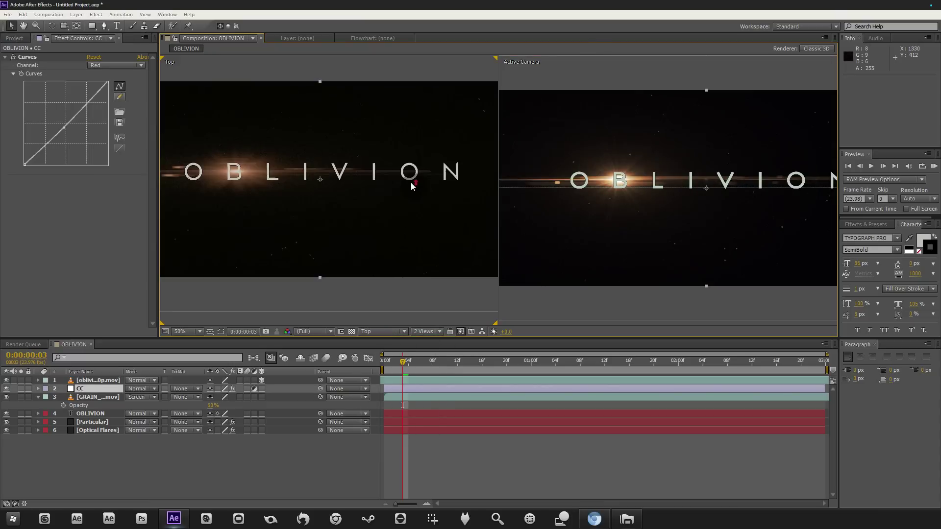
Enlarge the composition viewer to compare the trailer and the recreated title side by side, then restore the normal layout.
key(grave)
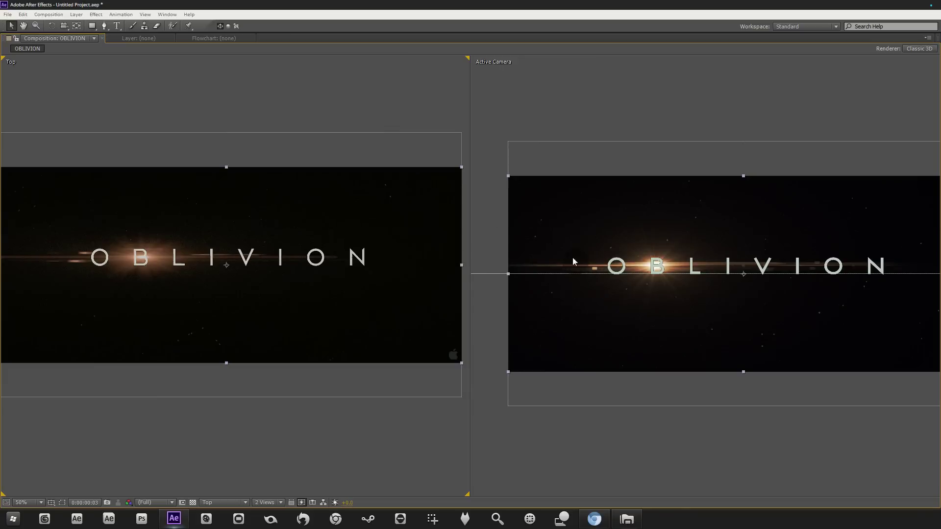
key(grave)
key(grave)
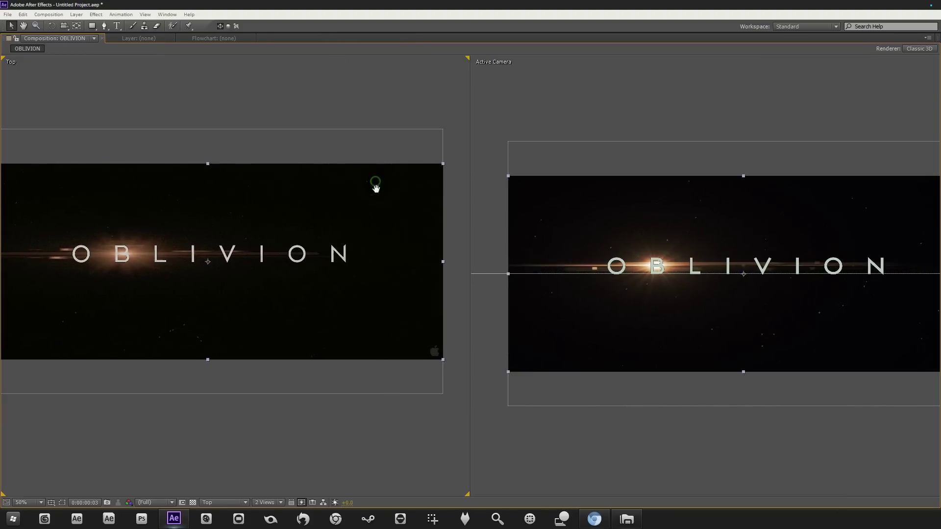
key(grave)
key(grave)
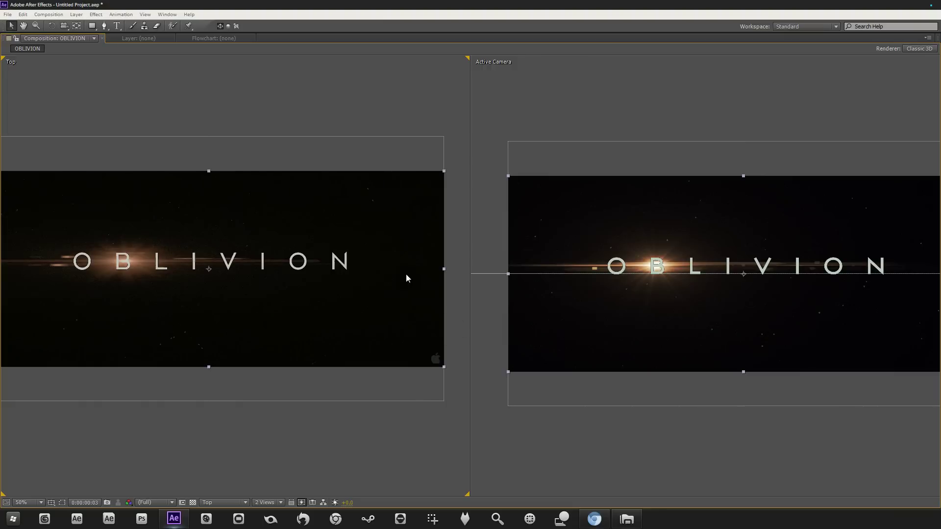
key(grave)
Return the composition to 1 View through the Active Camera, deselect the CC layer, and toggle the trailer layer's visibility.
click(424, 331)
click(432, 344)
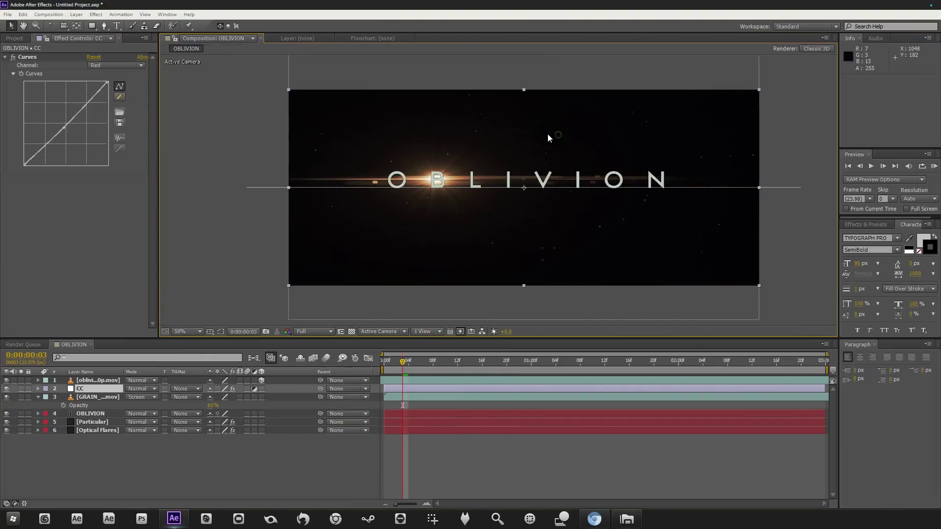
click(271, 245)
click(6, 380)
click(6, 381)
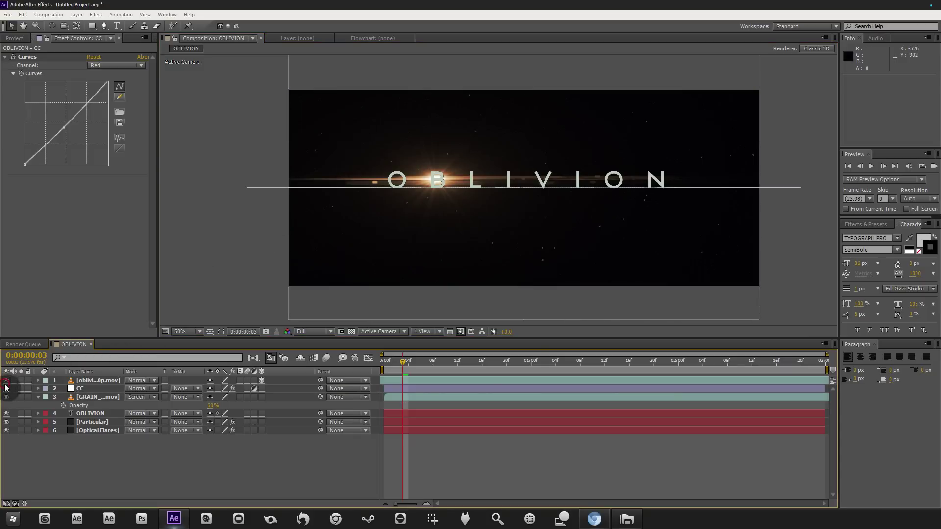
Make the trailer layer visible again and return the current time to the first frame.
click(99, 380)
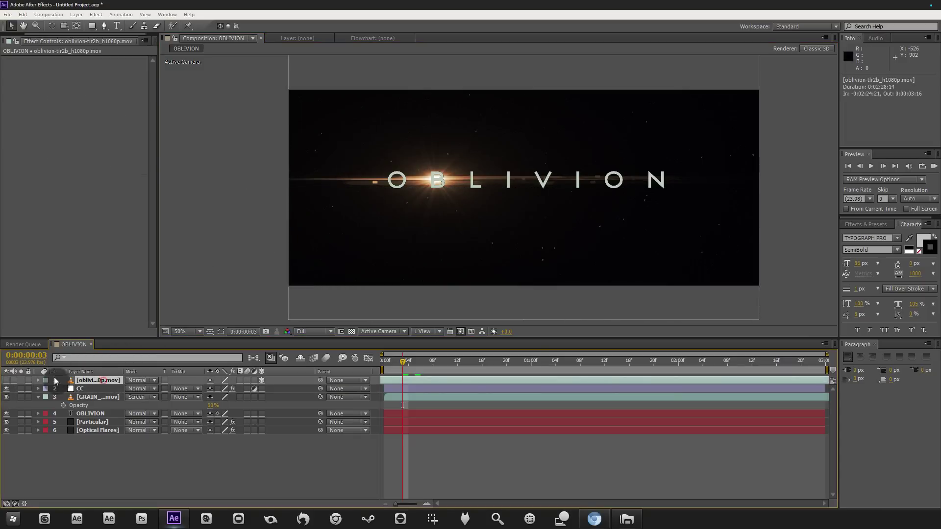
click(6, 380)
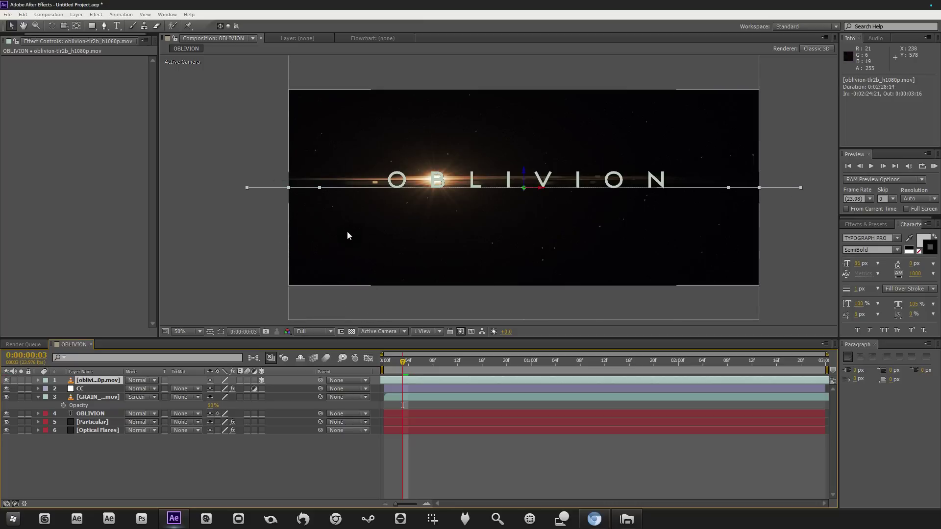
click(411, 360)
drag(467, 362, 326, 363)
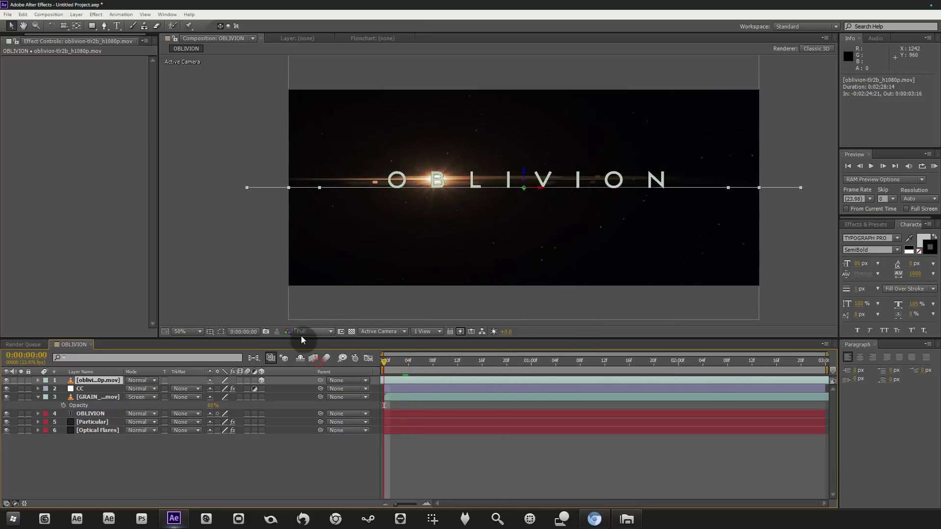
Apply the Shatter effect to the OBLIVION text layer and set its View to Rendered.
click(101, 413)
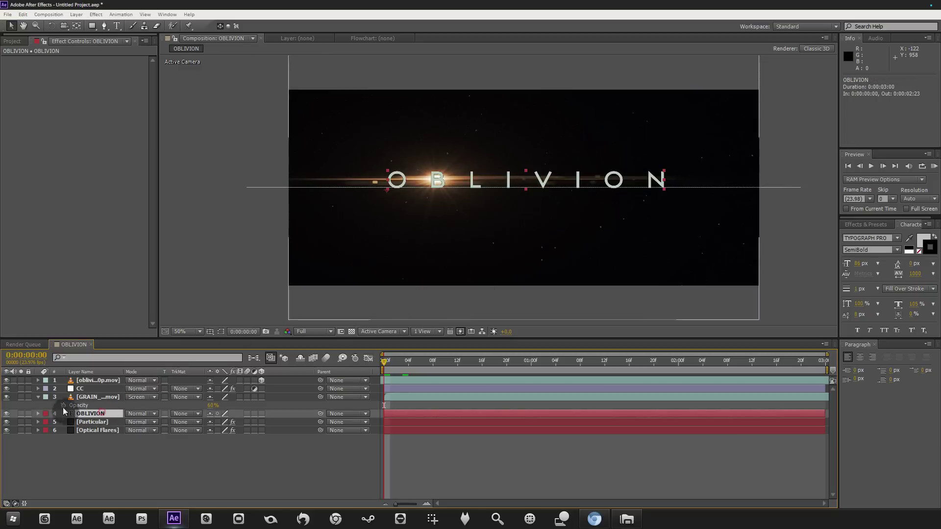
click(880, 224)
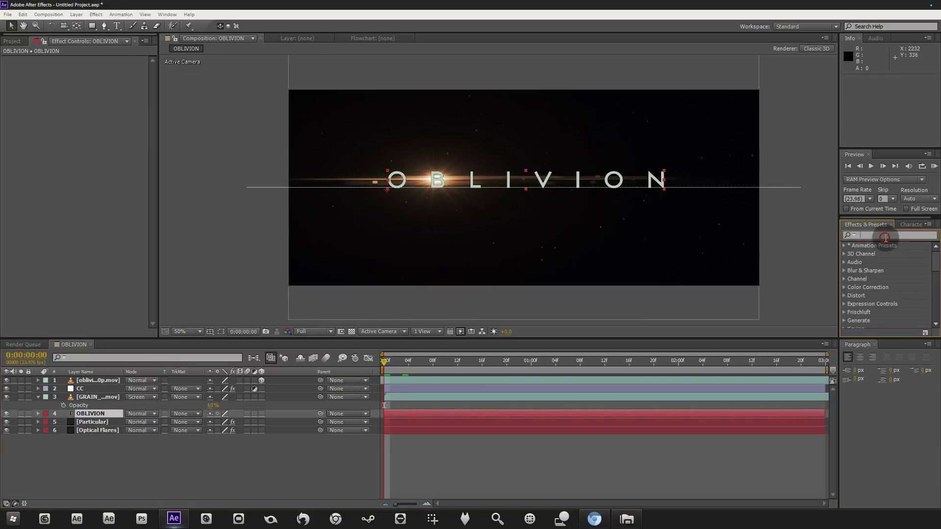
click(885, 237)
text(shatter)
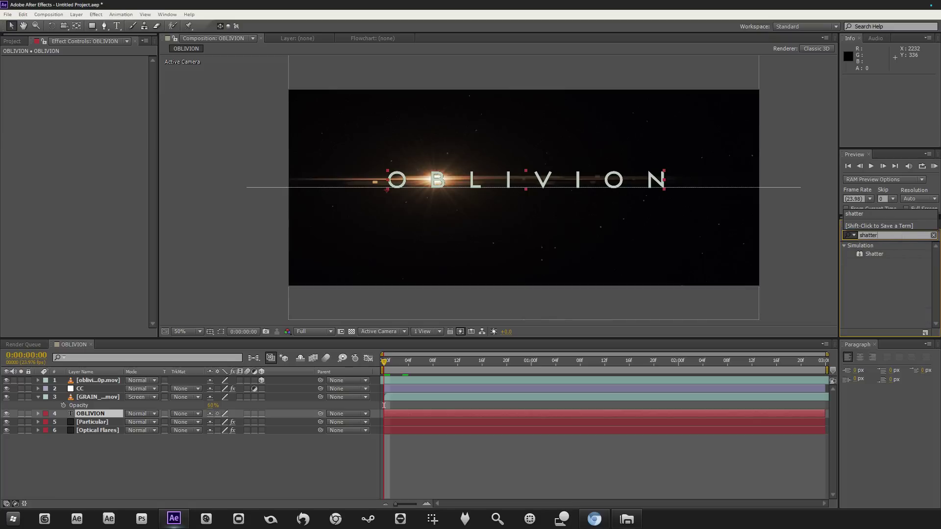
drag(879, 257, 96, 414)
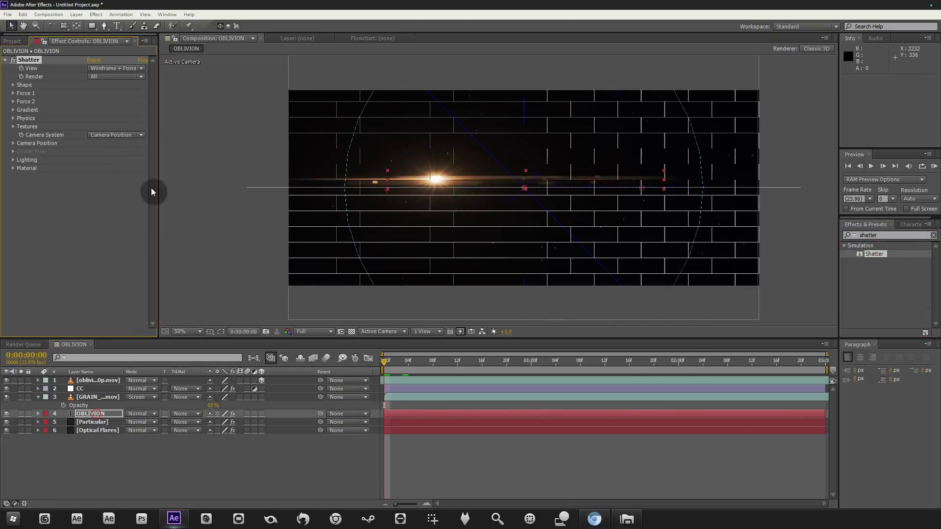
click(128, 70)
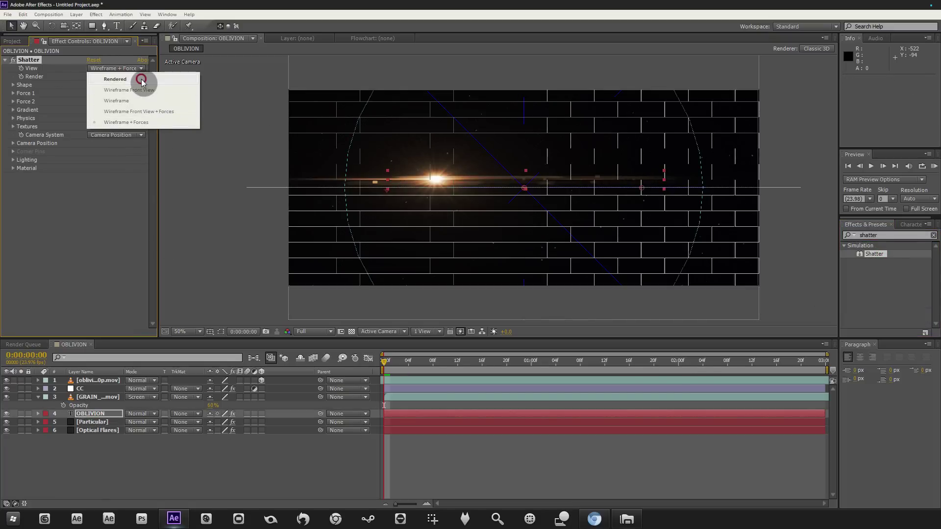
click(141, 79)
Scrub through the shatter, stop at frame 3, and set the Shape's Extrusion Depth to 0.
drag(392, 359, 471, 362)
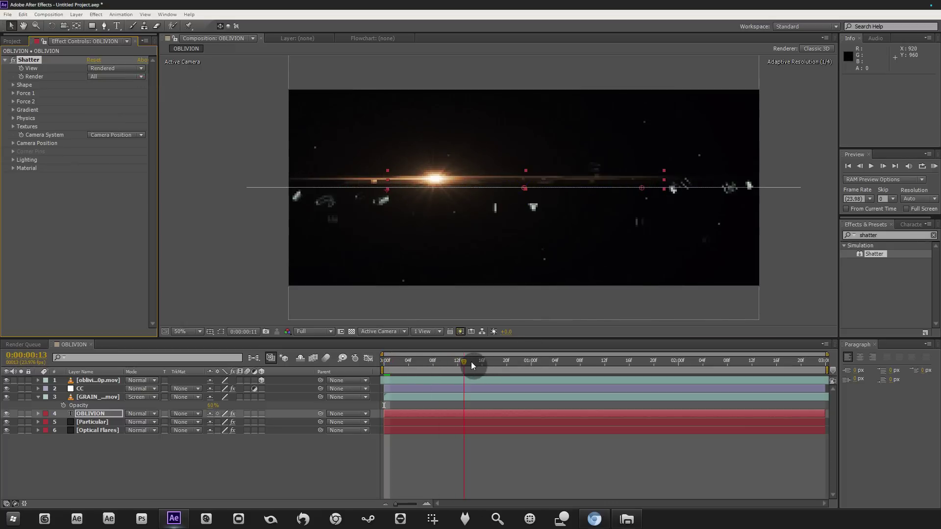
click(403, 361)
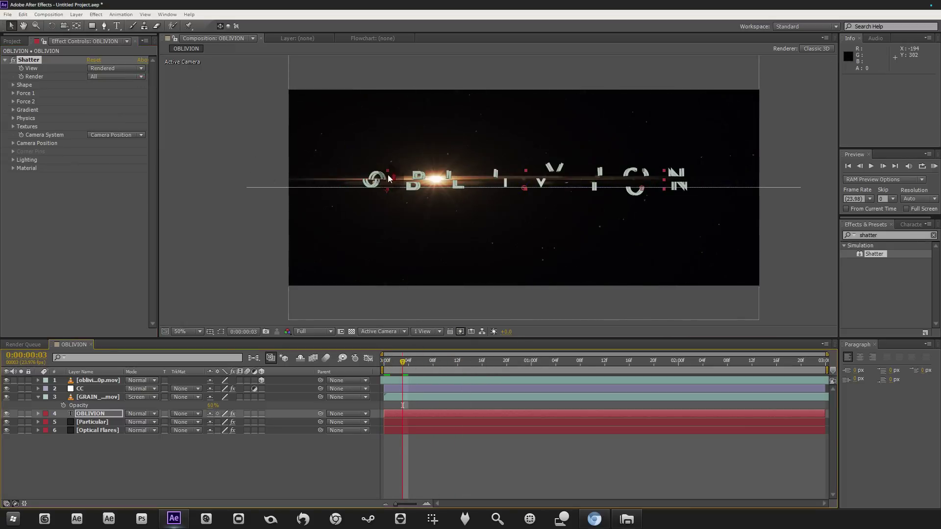
key(period)
click(13, 85)
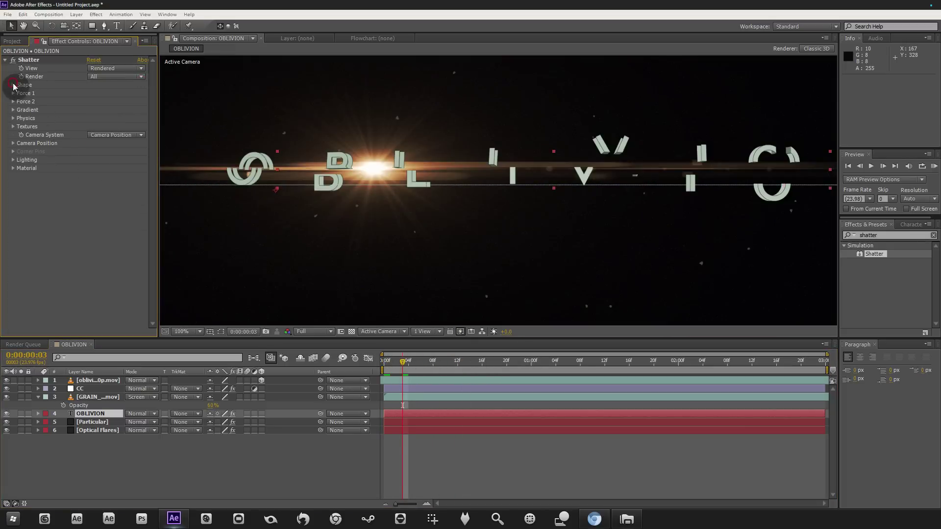
click(92, 143)
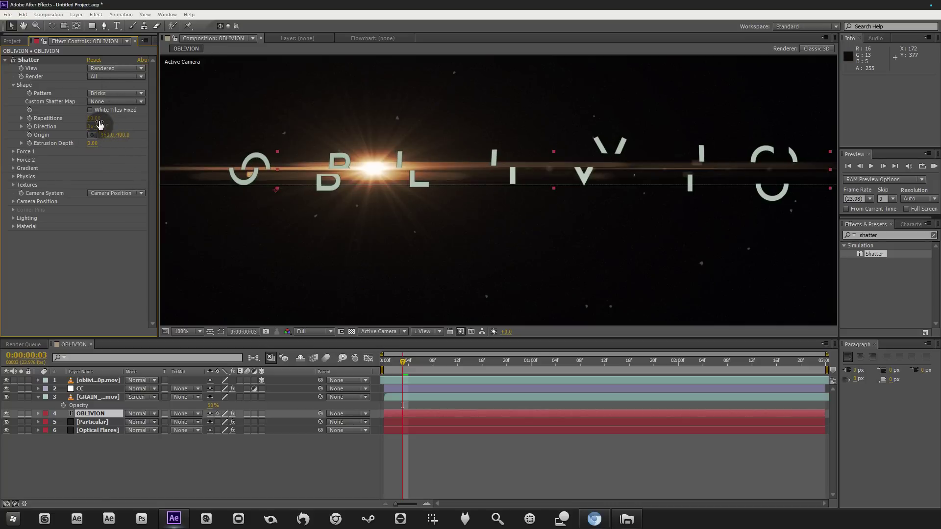
Set the Direction of Shatter's Bricks pattern to 90°.
drag(104, 127, 118, 126)
click(105, 127)
text(90)
key(Return)
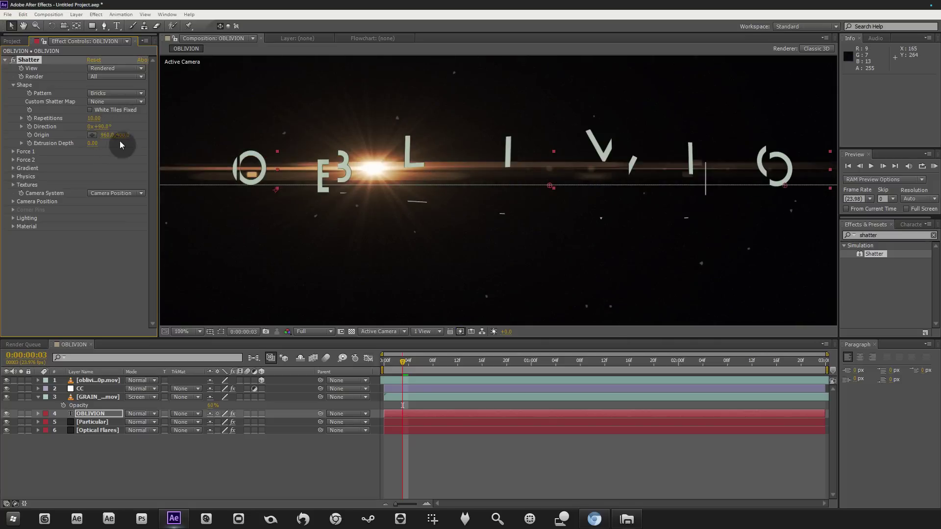
Set Shatter's Force 1 Strength to 0.05 and scrub to 0:00:00:15 to check the motion.
click(13, 151)
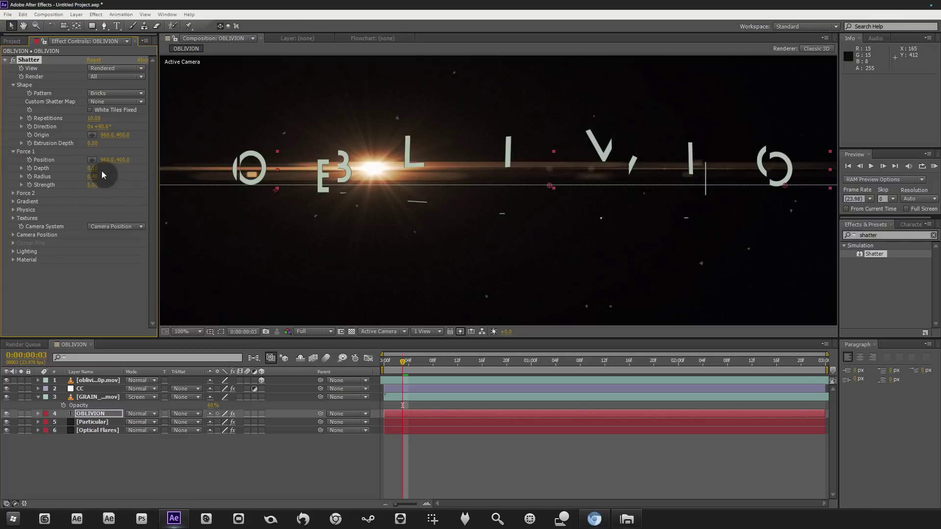
click(94, 185)
key(Return)
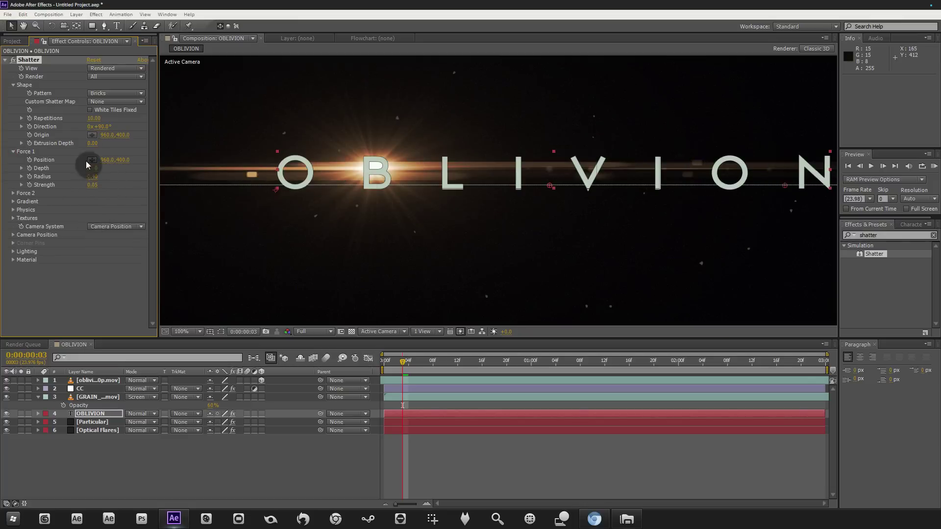
click(112, 170)
drag(419, 375, 476, 366)
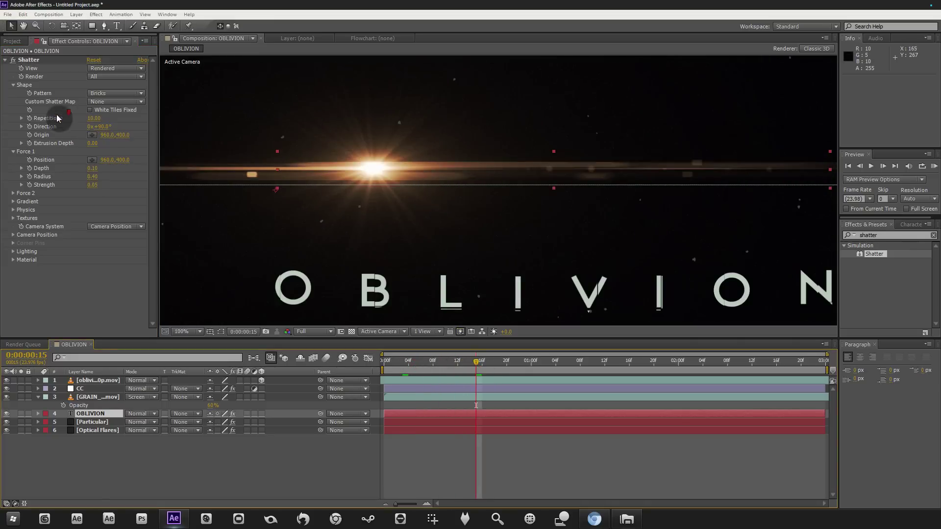
Set Gravity to 0 in Shatter's Physics and scrub to 0:00:01:04 to check the pieces.
click(11, 211)
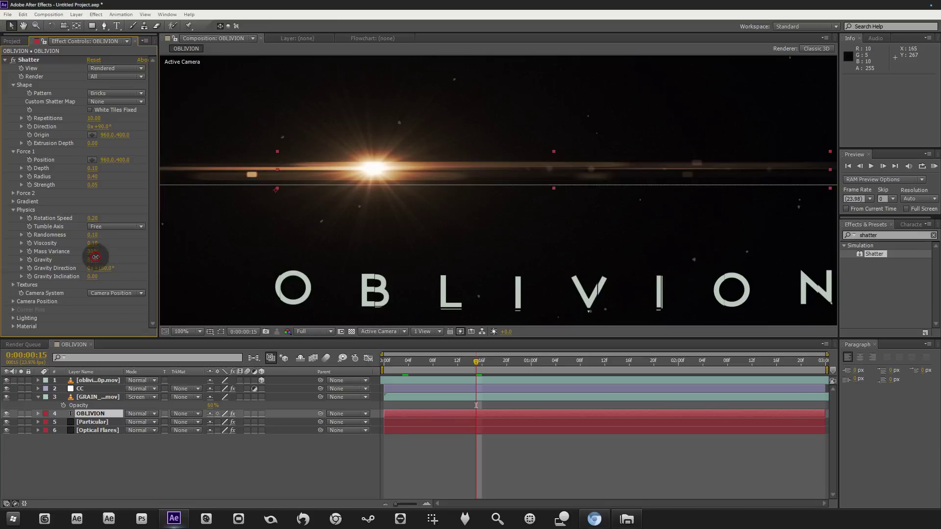
click(93, 259)
drag(504, 358, 555, 362)
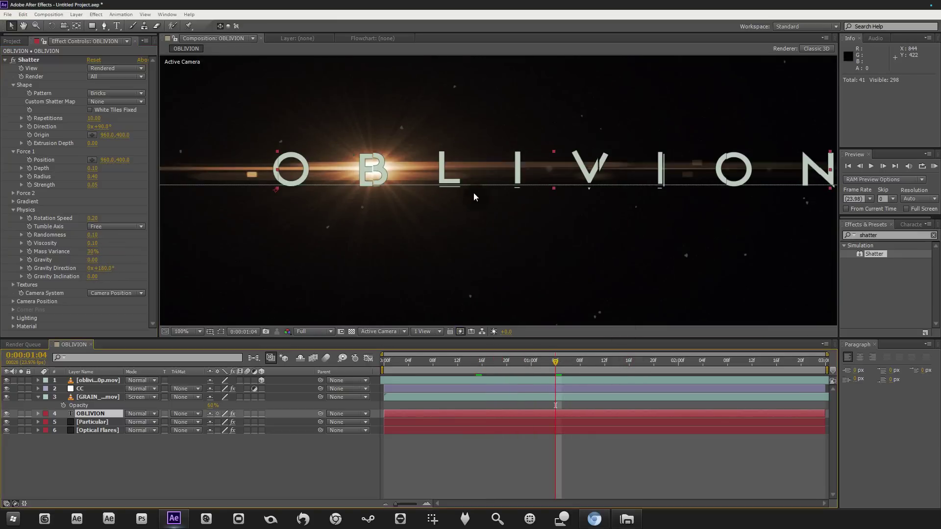
Solo the OBLIVION text layer and preview the slow break-up of the letters up to 0:00:02:11.
scroll(448, 203, down, 2)
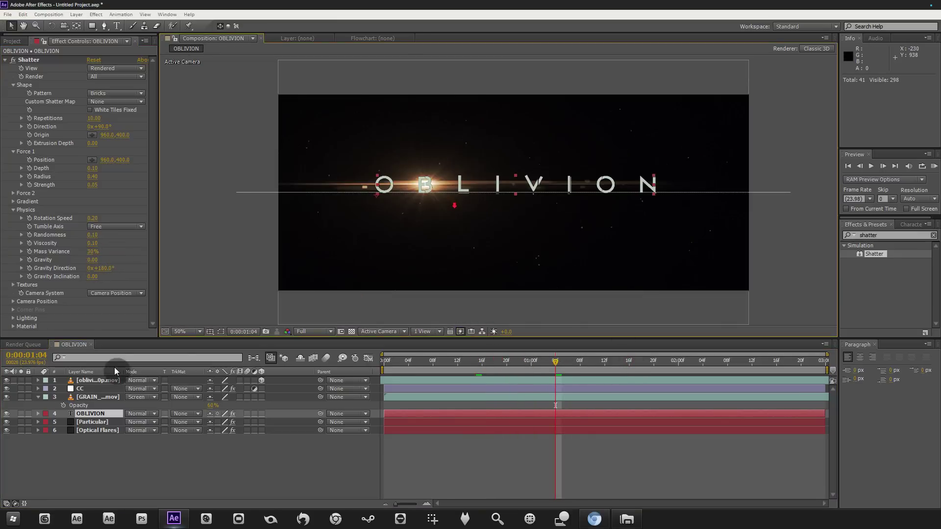
click(21, 416)
scroll(475, 228, up, 2)
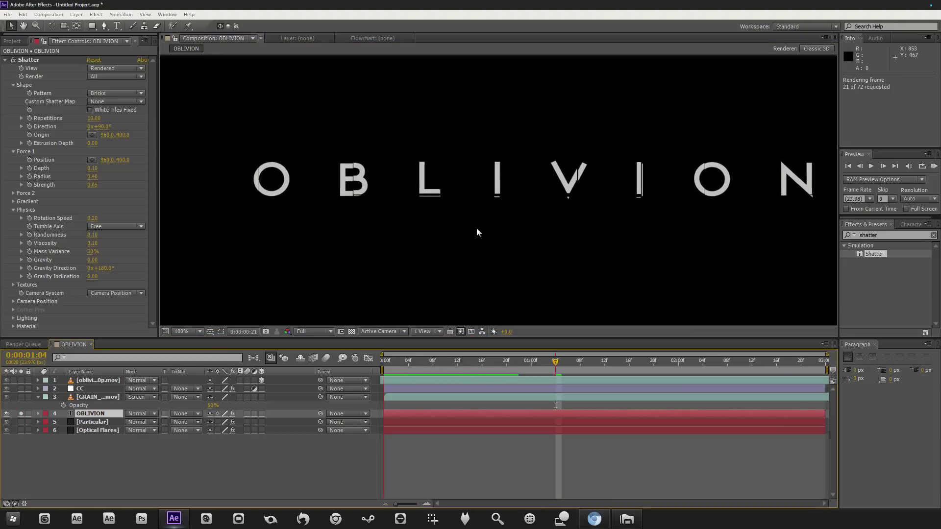
click(454, 362)
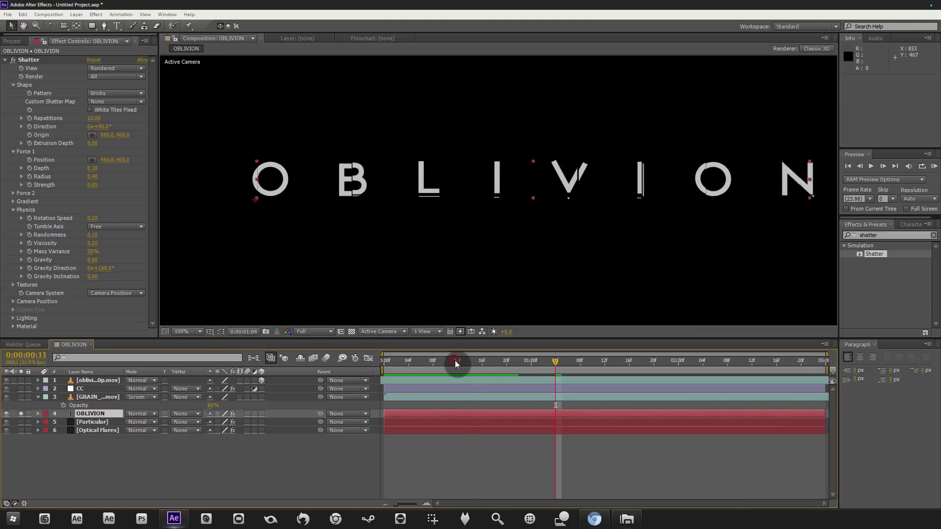
drag(555, 363, 745, 362)
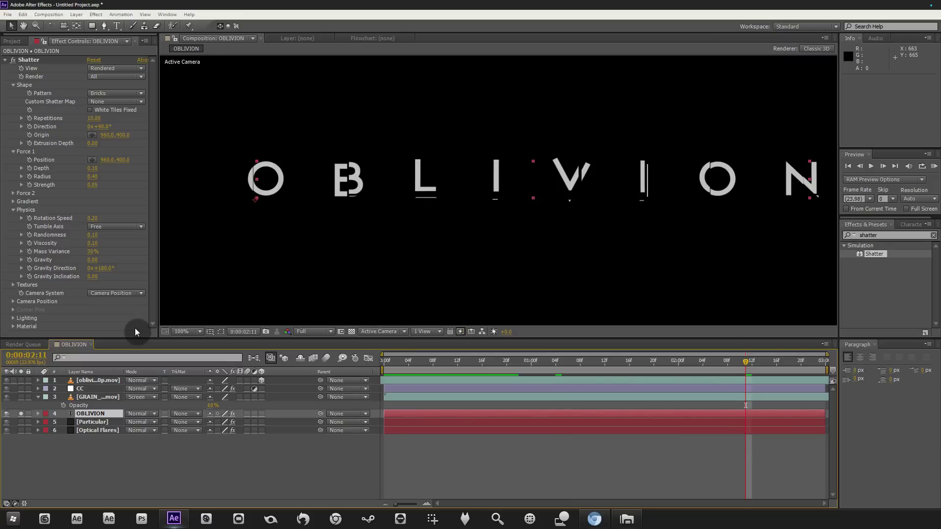
Solo the trailer layer too, display 2 Views - Horizontal, and frame the trailer title in the Top view at 0:00:01:01.
click(20, 381)
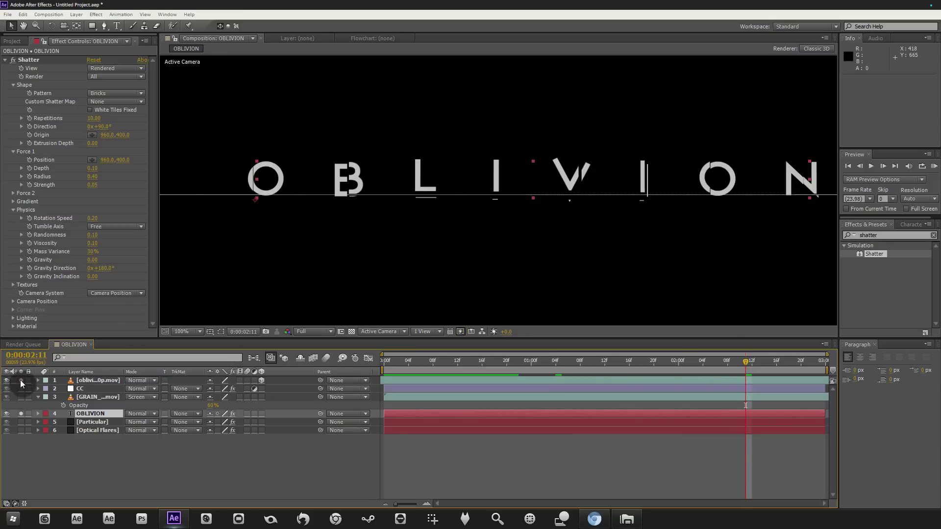
click(419, 332)
click(436, 367)
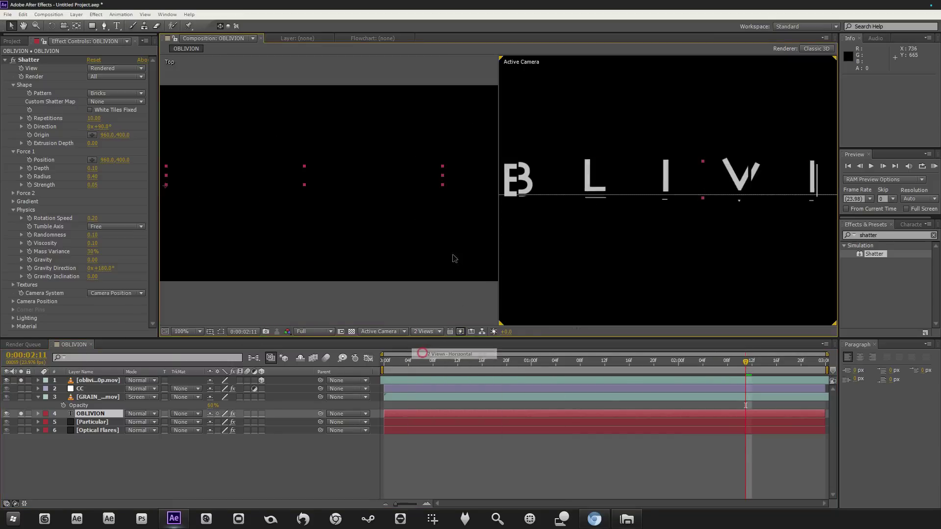
scroll(466, 226, up, 2)
drag(709, 362, 586, 367)
drag(278, 181, 426, 296)
key(space)
drag(582, 364, 538, 365)
drag(280, 162, 461, 155)
Examine in the Top view how each letter of the trailer title is cracked and offset, from O across to the second I.
scroll(351, 209, up, 1)
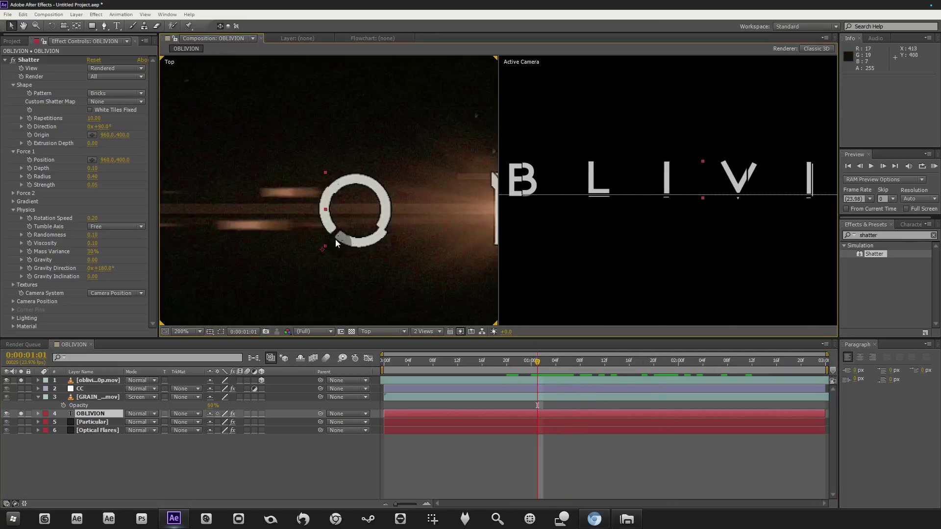
scroll(420, 230, down, 2)
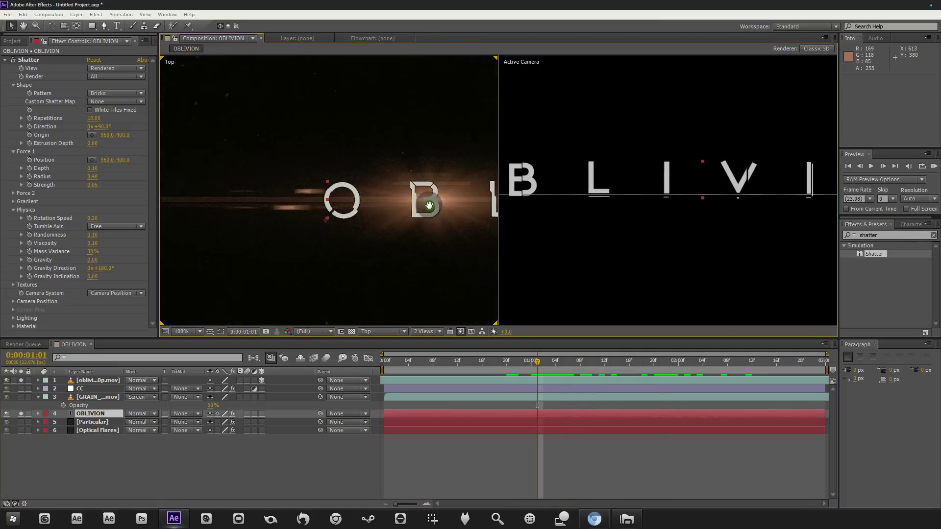
scroll(361, 163, up, 4)
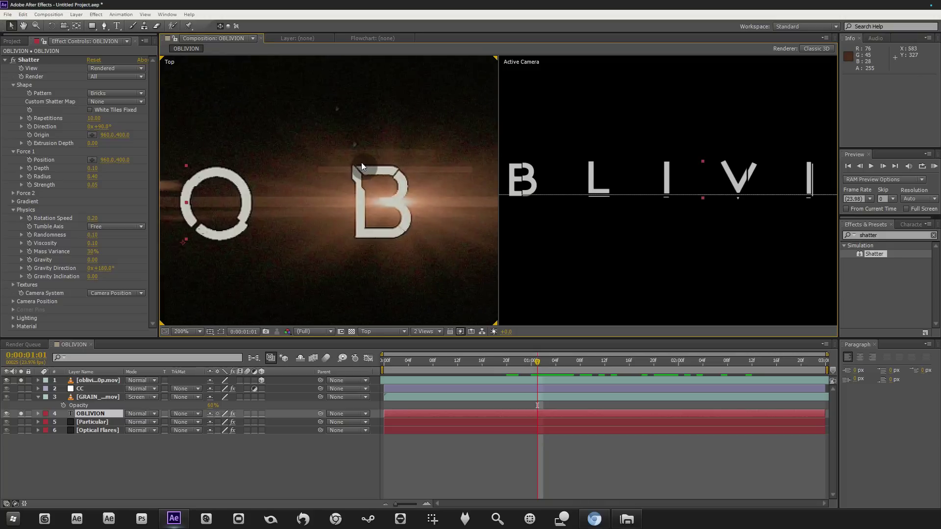
scroll(390, 163, down, 4)
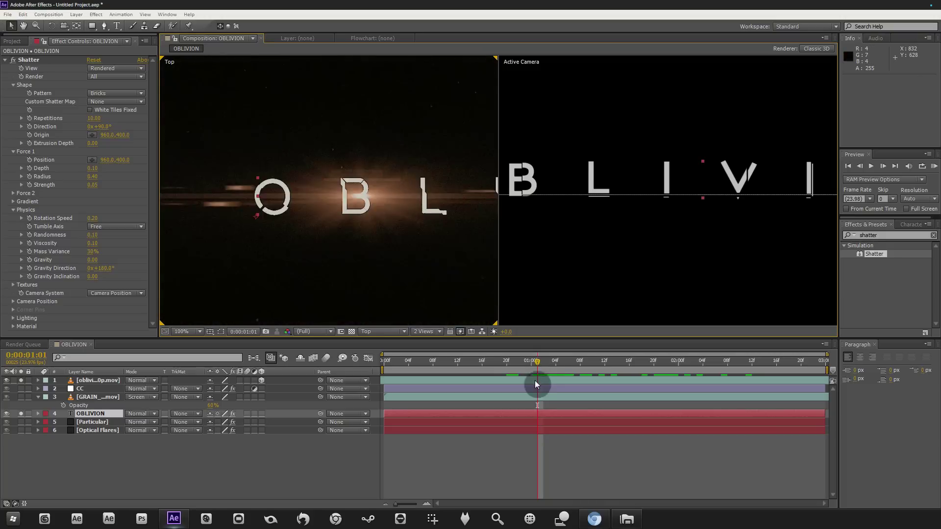
scroll(398, 196, up, 4)
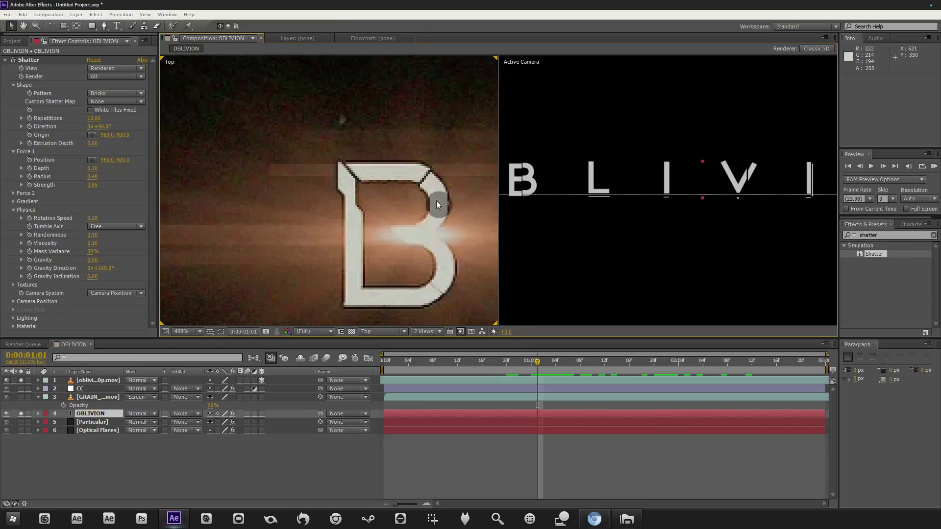
drag(431, 204, 193, 206)
scroll(387, 196, right, 10)
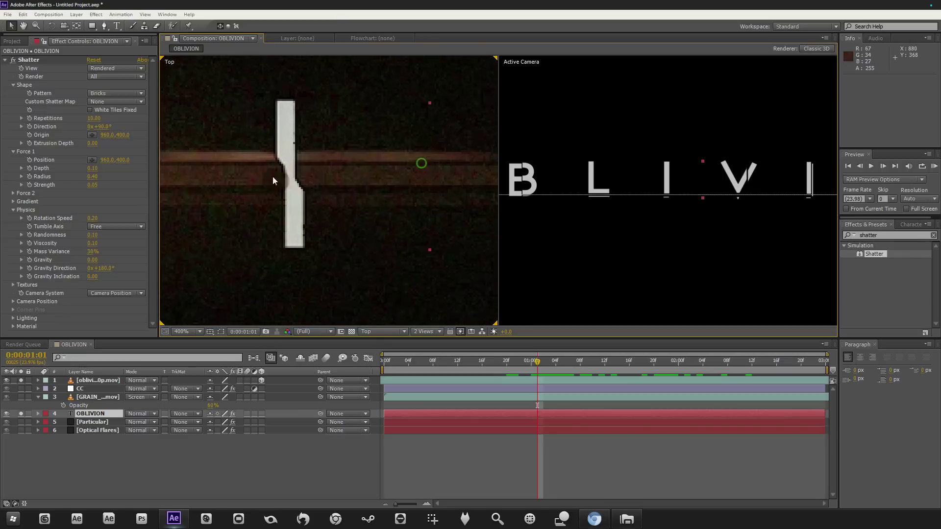
scroll(448, 172, down, 1)
drag(439, 171, 329, 171)
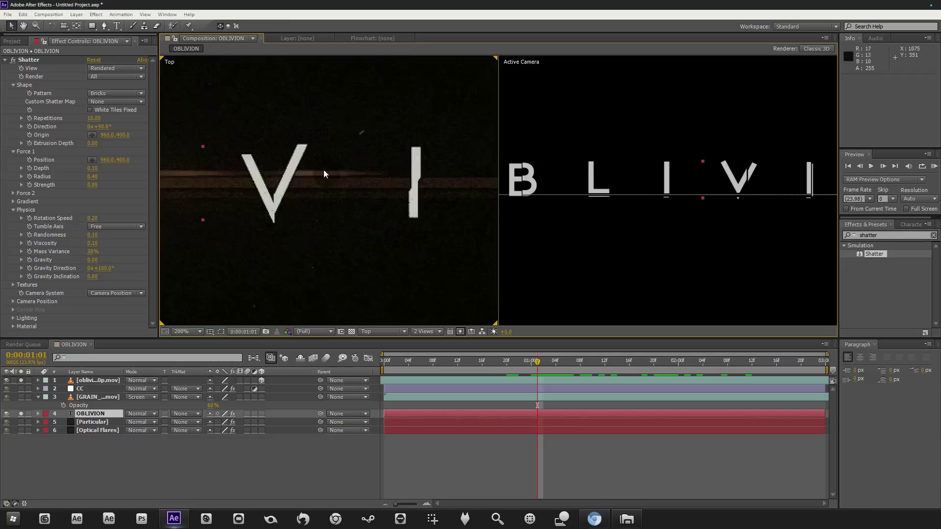
scroll(348, 177, down, 1)
mouse_move(413, 181)
mouse_down()
mouse_move(306, 193)
mouse_move(424, 190)
mouse_up()
scroll(425, 191, up, 1)
scroll(356, 199, down, 2)
scroll(415, 199, left, 3)
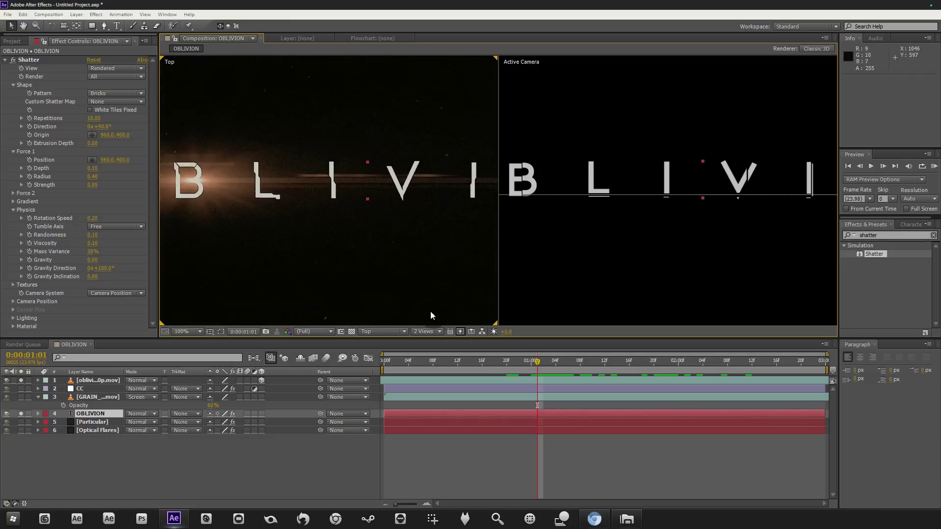
Return the composition to 1 View and fit the whole title in the Active Camera view.
click(426, 331)
click(431, 342)
scroll(534, 222, down, 2)
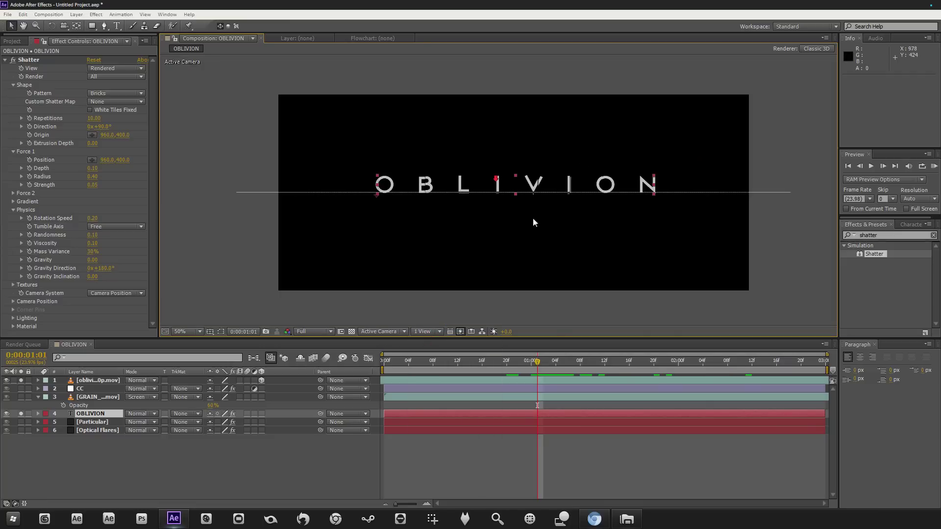
At 0:00:02:19, move the origin point of Shatter's Shape to about 738, 356 to shift the brick cuts.
drag(547, 362, 794, 361)
click(29, 60)
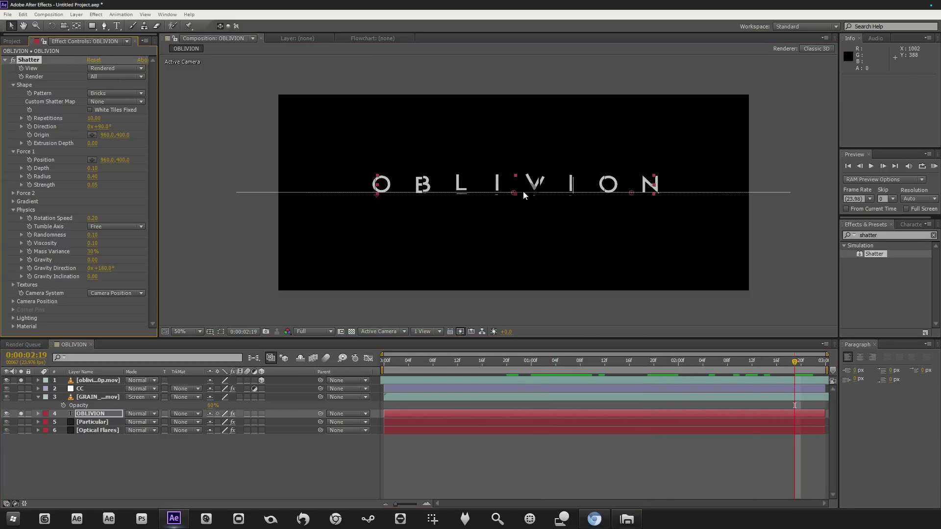
drag(513, 192, 458, 181)
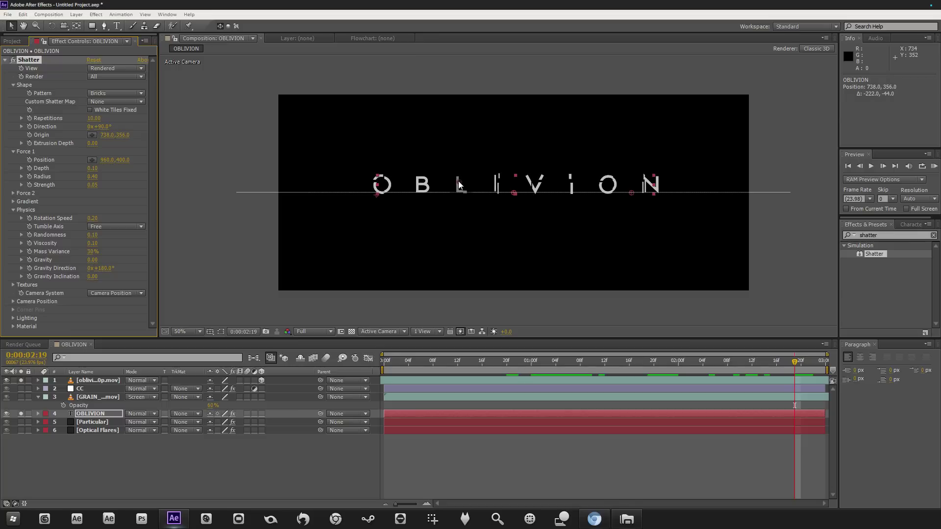
Reduce the Strength of Shatter's Force 1 to 0.03, checking the broken letters at 0:00:01:15 and 0:00:02:17.
click(240, 132)
drag(404, 359, 623, 355)
click(92, 185)
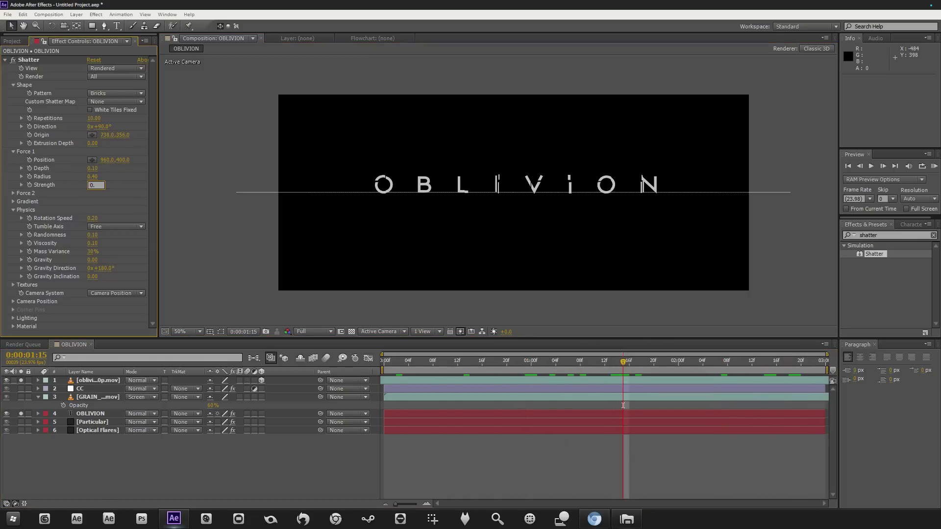
text(0.003)
click(117, 211)
click(92, 185)
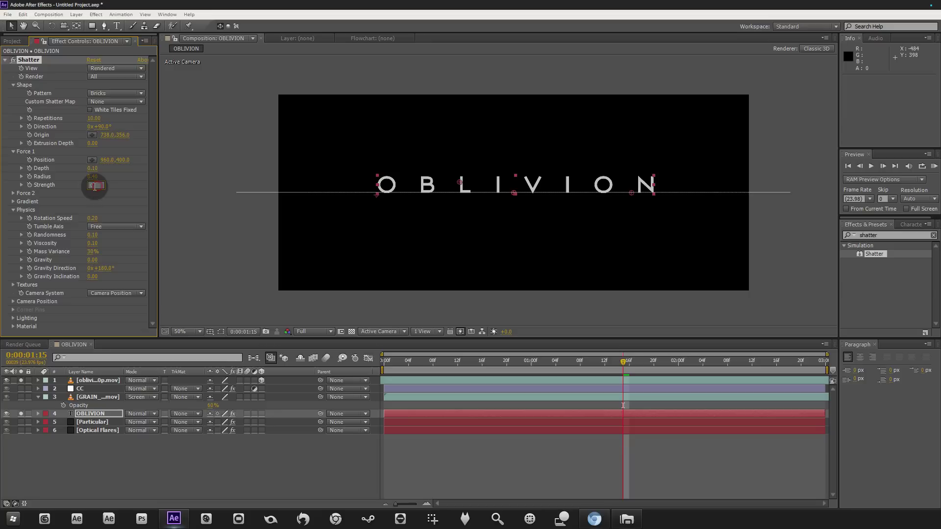
text(0.0)
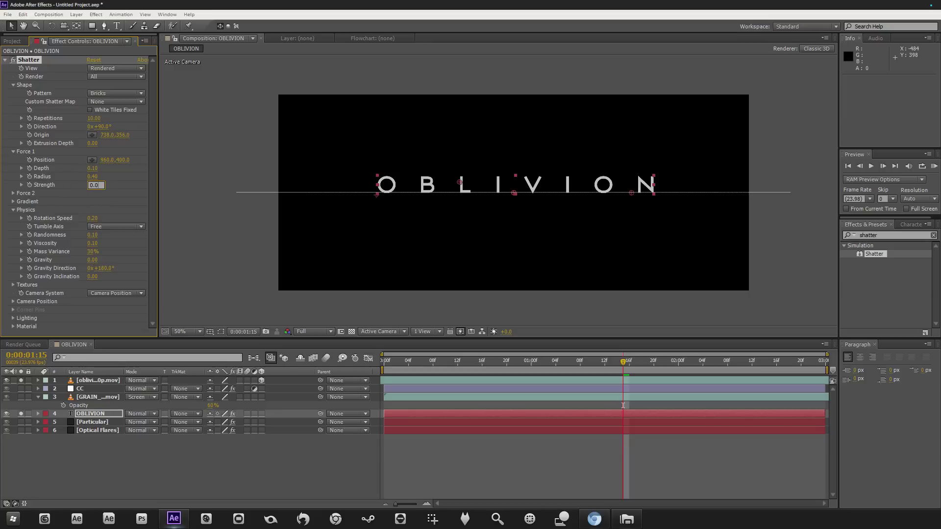
text(03)
click(39, 189)
drag(441, 361, 783, 371)
key(period)
click(91, 185)
text(0)
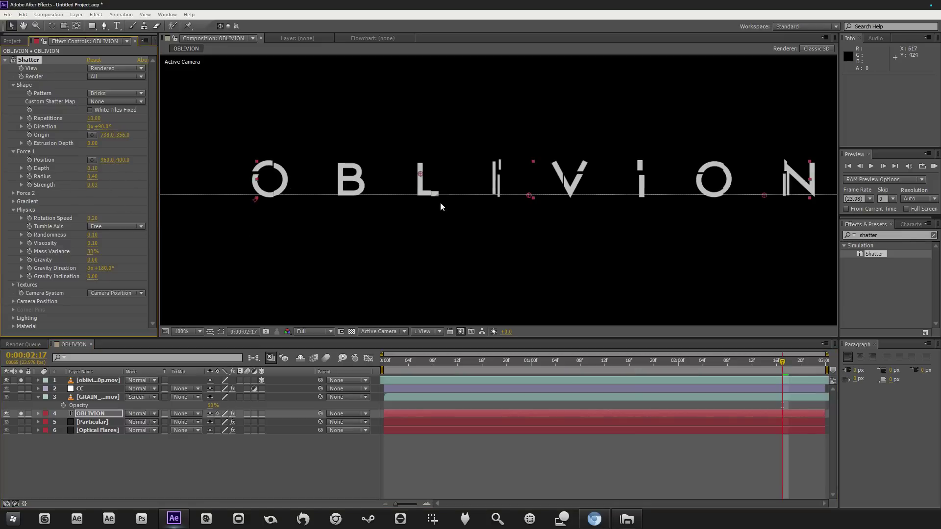
At 0:00:02:11, turn off solo for the OBLIVION and trailer layers to show the full composite.
drag(595, 360, 746, 361)
key(comma)
key(comma)
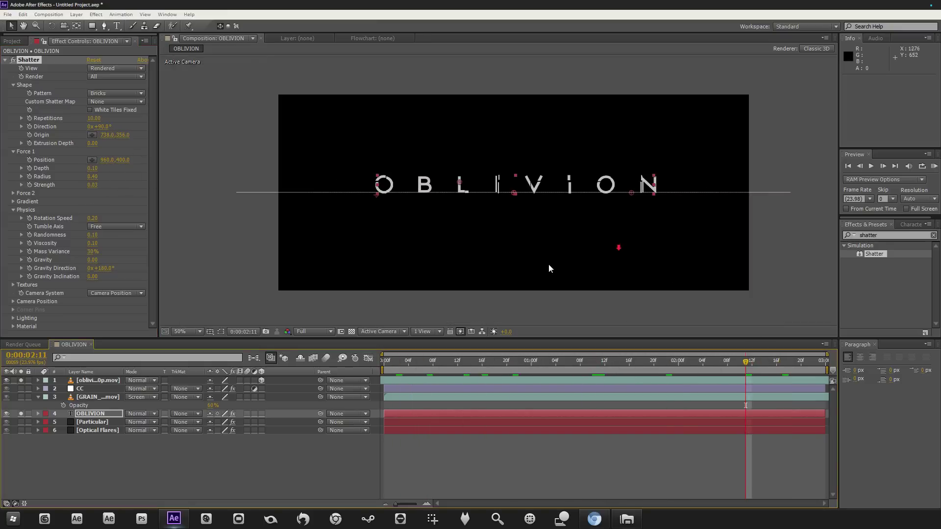
click(243, 193)
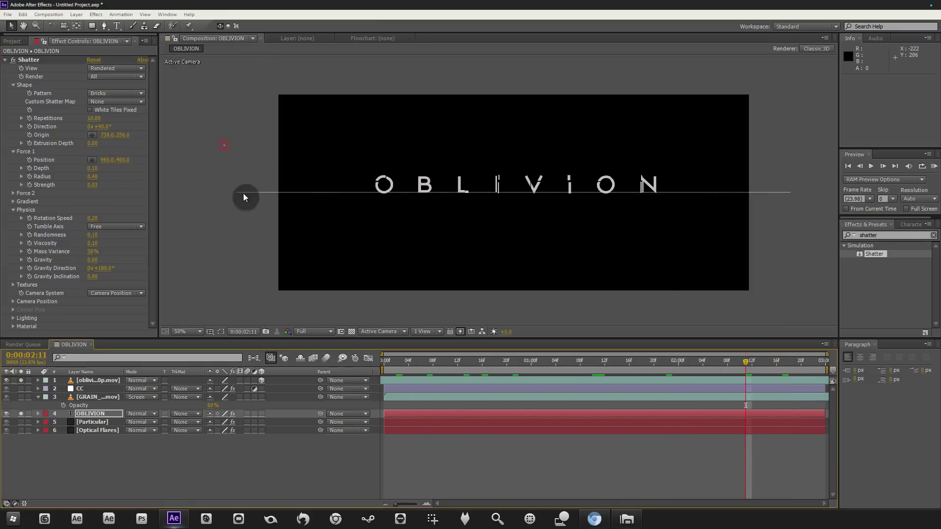
click(20, 414)
click(20, 380)
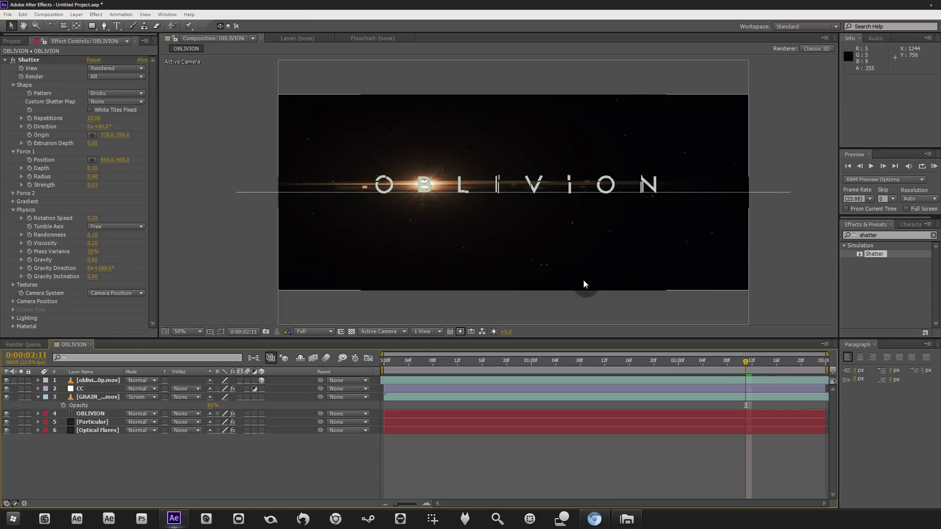
Display 2 Views - Horizontal and frame the trailer title and the recreation side by side at 0:00:00:14.
click(439, 332)
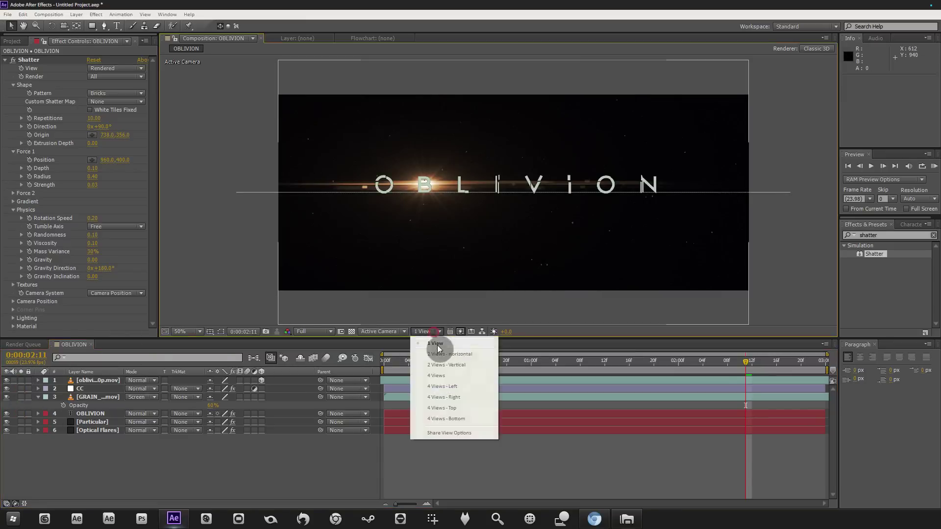
click(438, 356)
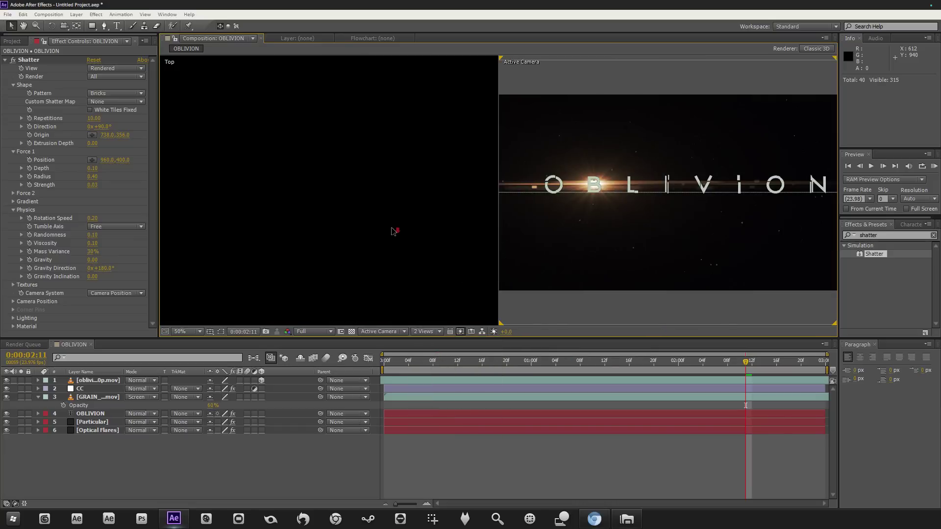
click(303, 283)
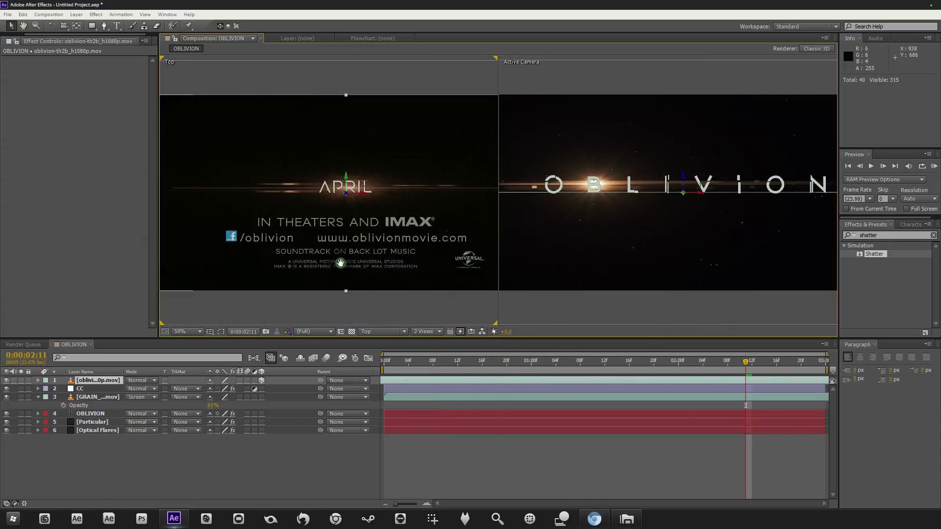
drag(647, 356, 469, 362)
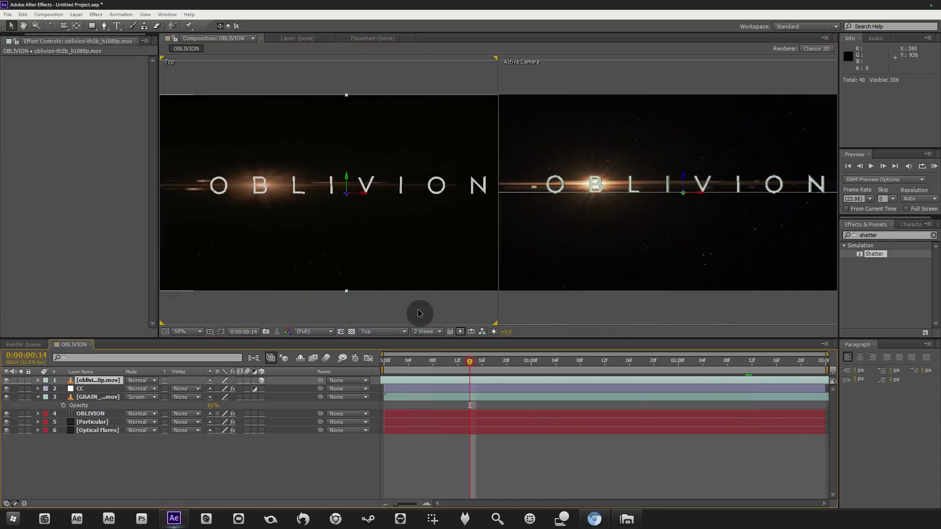
scroll(358, 268, down, 1)
scroll(358, 267, up, 1)
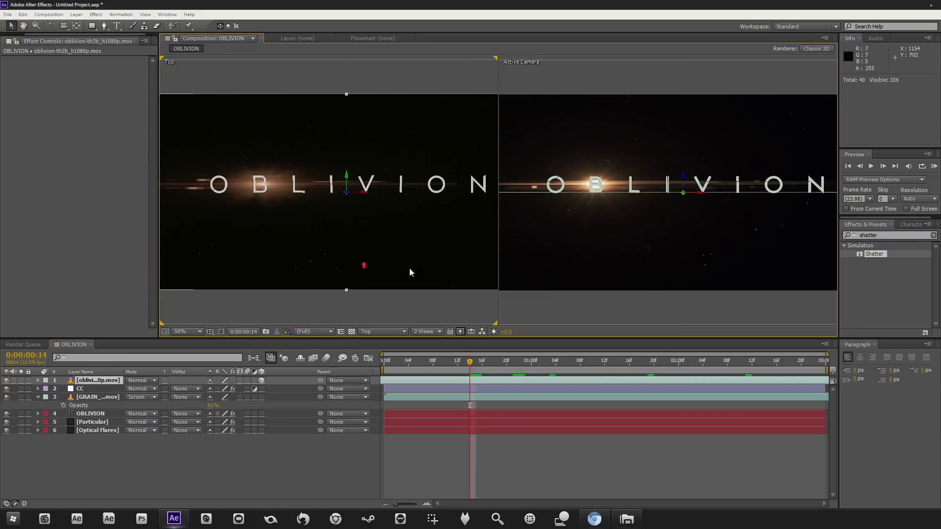
click(636, 291)
scroll(636, 291, down, 1)
scroll(636, 289, up, 1)
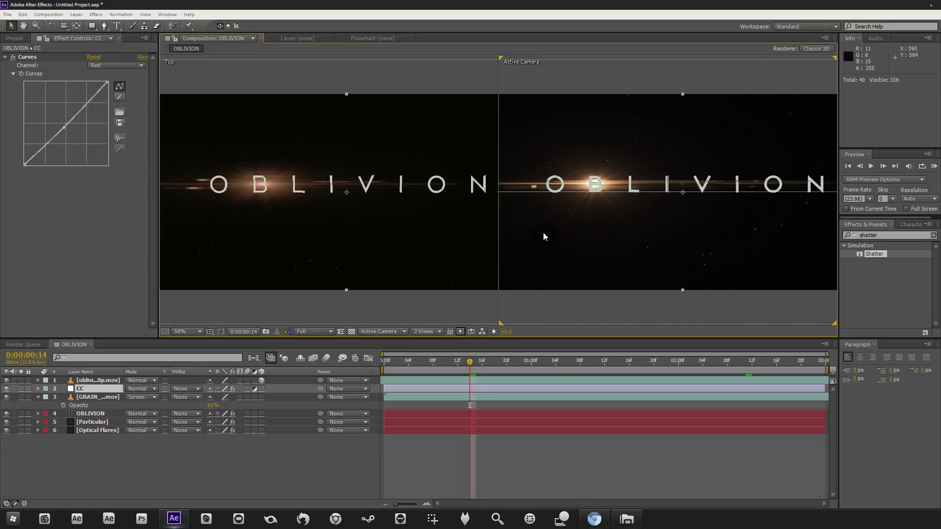
In the CC layer's Curves, fine-tune the Red midtones and raise the Green midtones slightly.
click(66, 125)
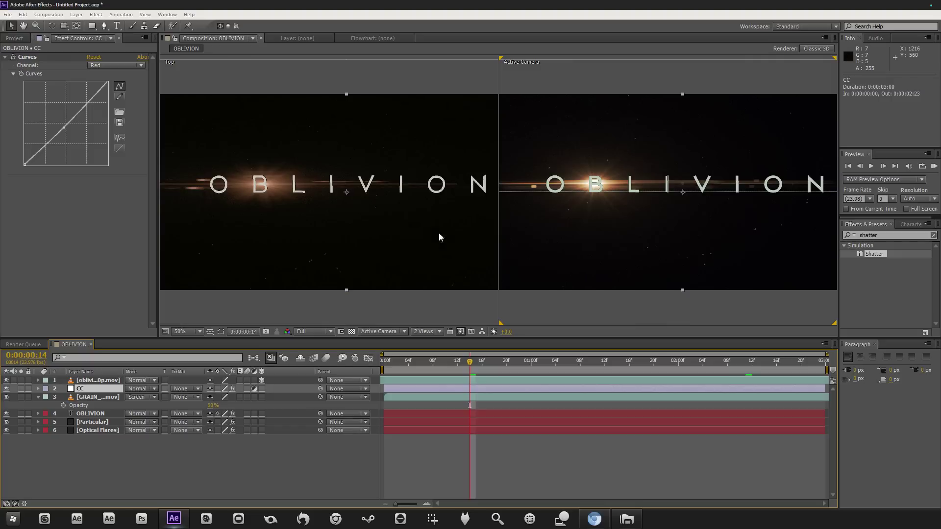
scroll(408, 223, up, 1)
scroll(403, 226, down, 1)
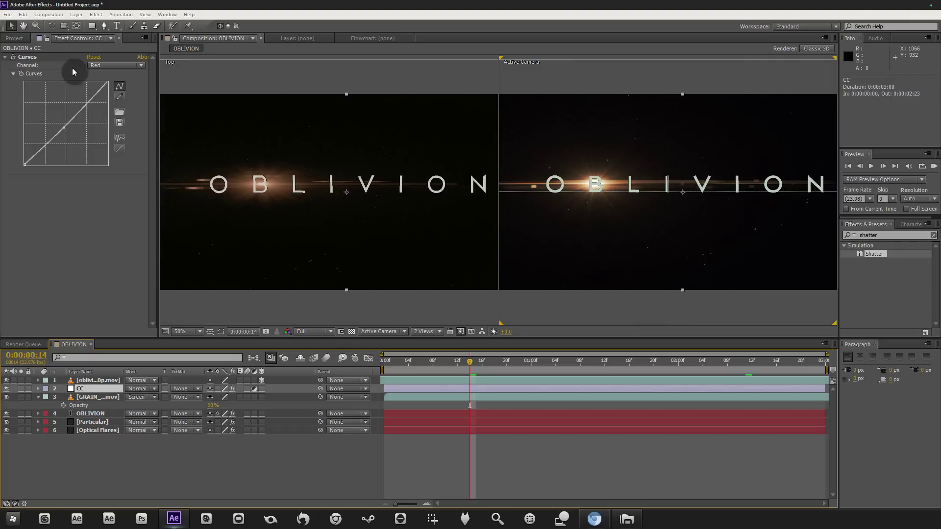
click(116, 65)
click(119, 93)
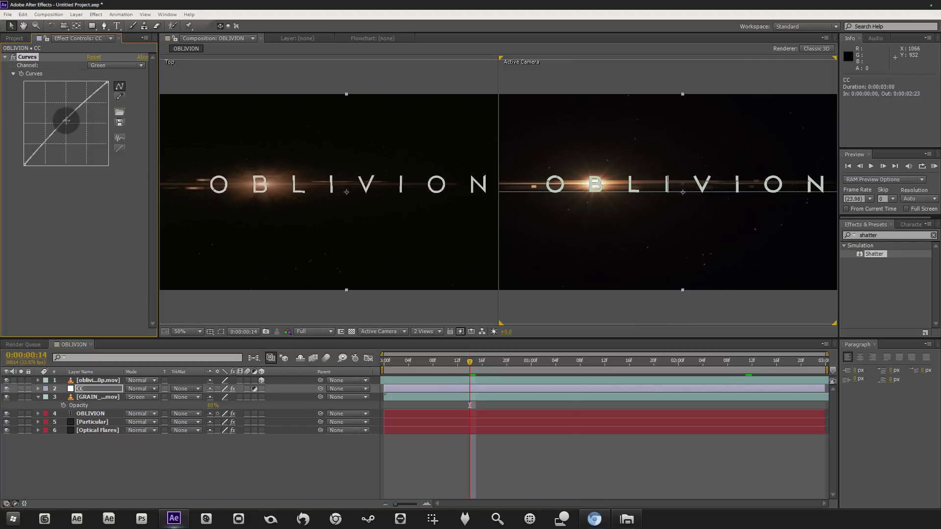
drag(66, 120, 65, 120)
Lower the Blue midtones slightly in the CC layer's Curves and compare the result with the trailer title.
click(116, 65)
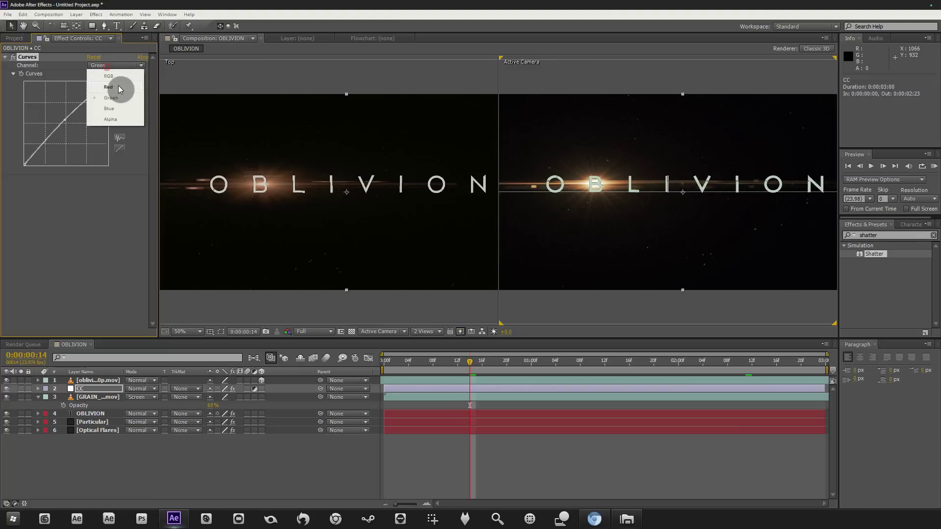
click(109, 112)
drag(67, 123, 71, 129)
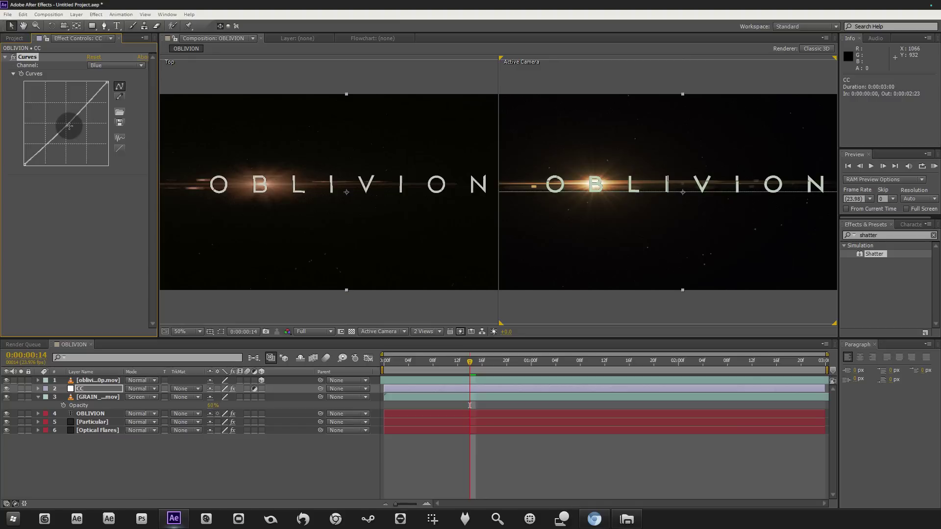
drag(68, 125, 67, 126)
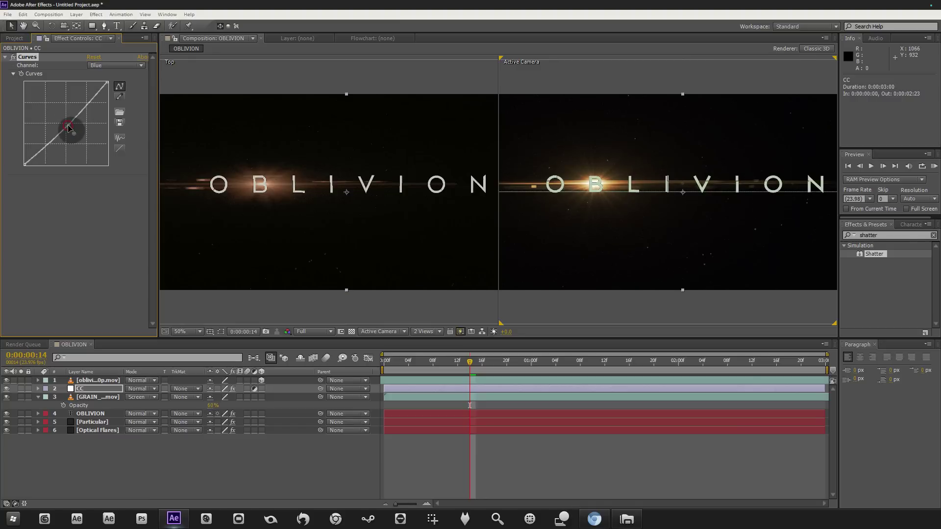
click(263, 144)
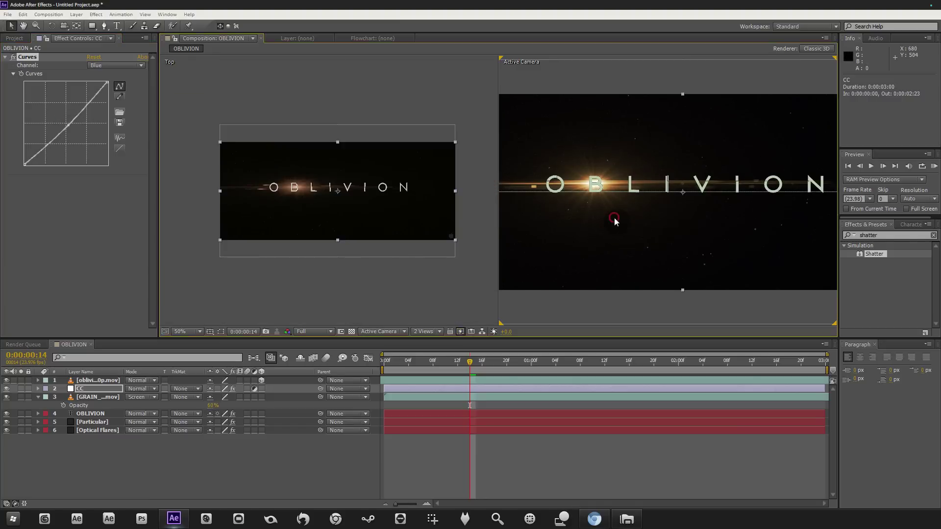
scroll(614, 218, down, 1)
scroll(596, 264, up, 1)
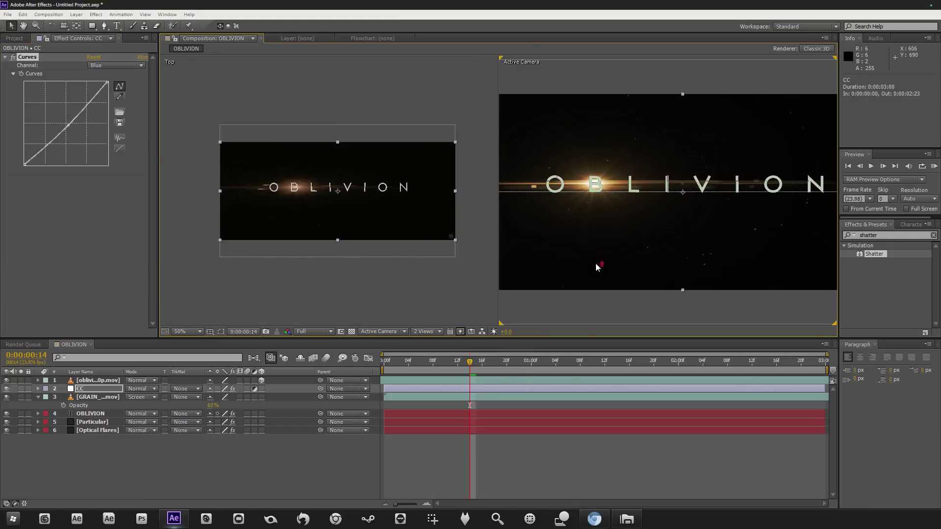
click(389, 237)
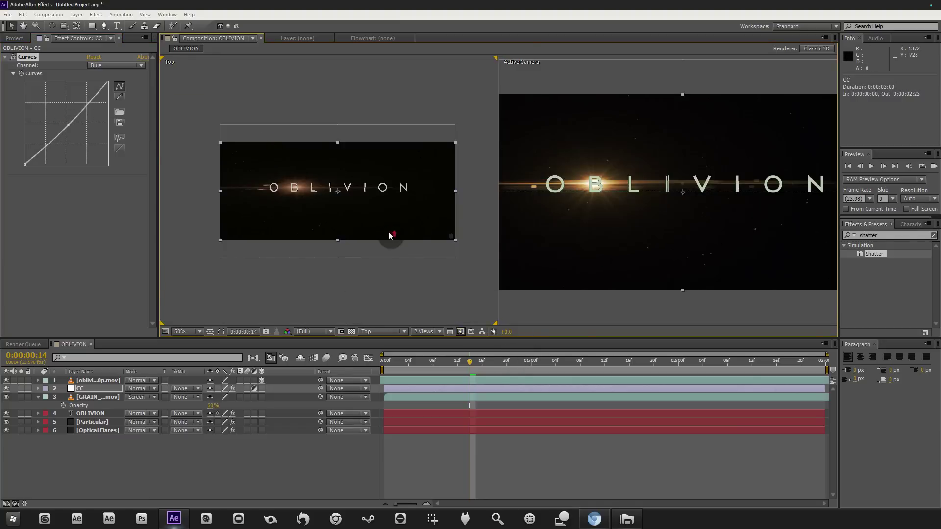
click(543, 239)
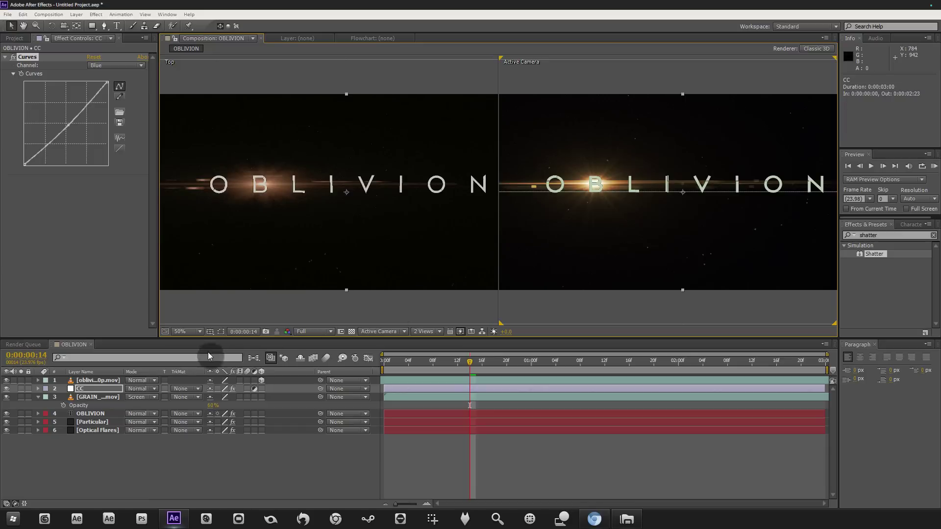
Try the grain layer's Opacity at 41% and 100%, comparing close-ups of the letter B in both views.
click(98, 396)
click(97, 389)
click(102, 380)
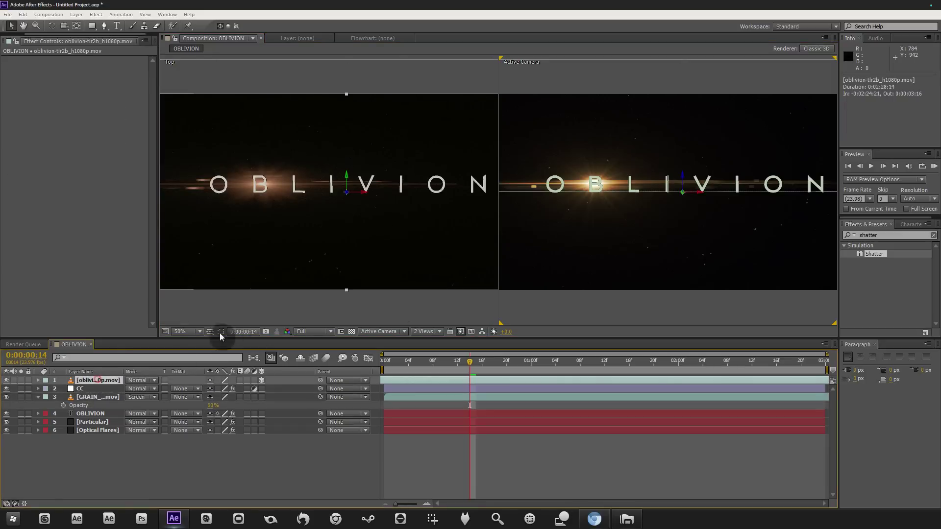
drag(211, 405, 201, 406)
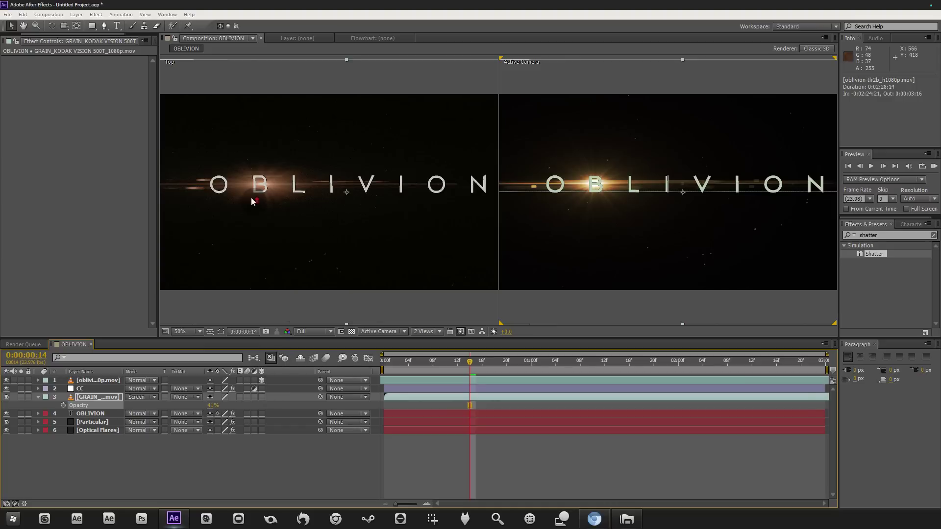
scroll(235, 192, up, 5)
scroll(235, 191, down, 1)
drag(235, 191, 345, 205)
scroll(305, 208, up, 1)
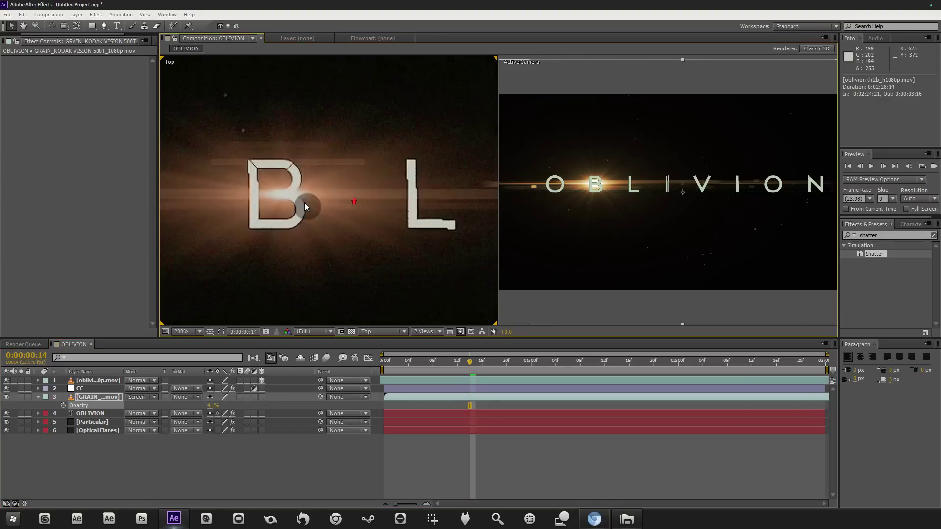
scroll(540, 223, up, 2)
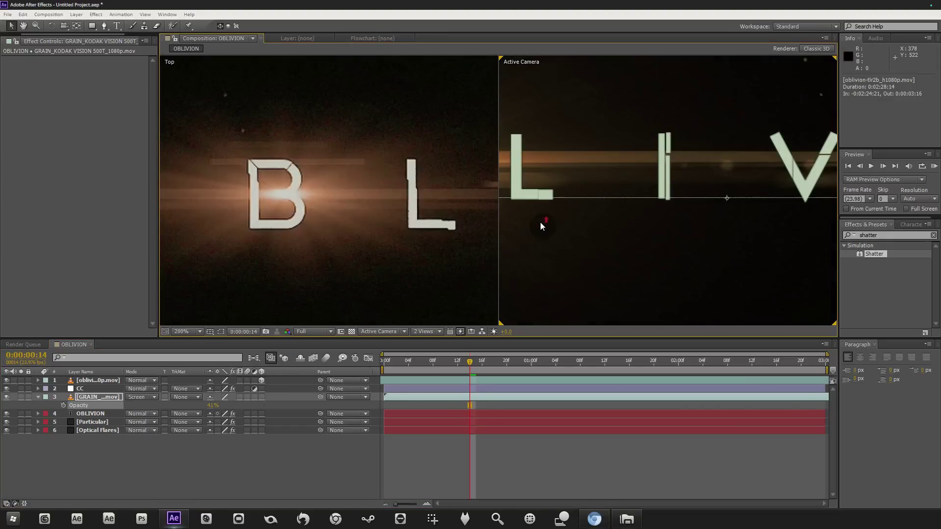
drag(554, 225, 570, 237)
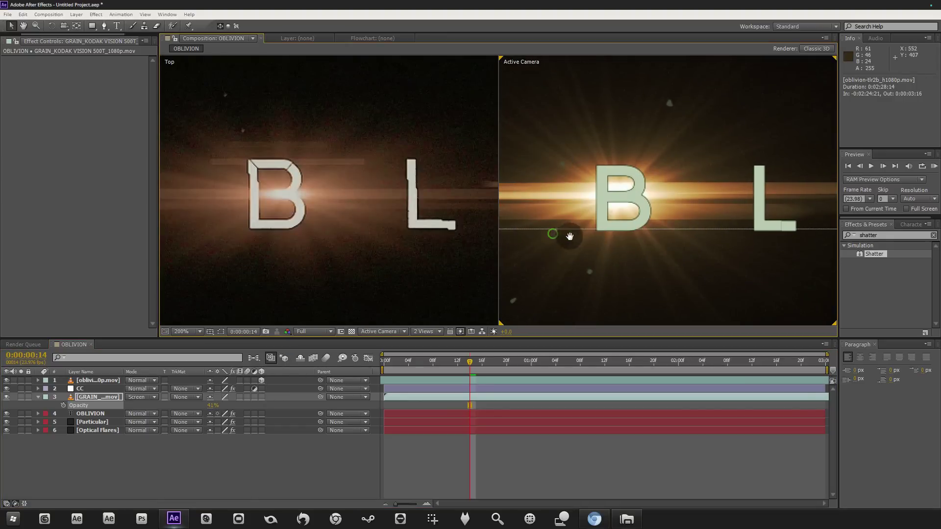
drag(212, 407, 413, 399)
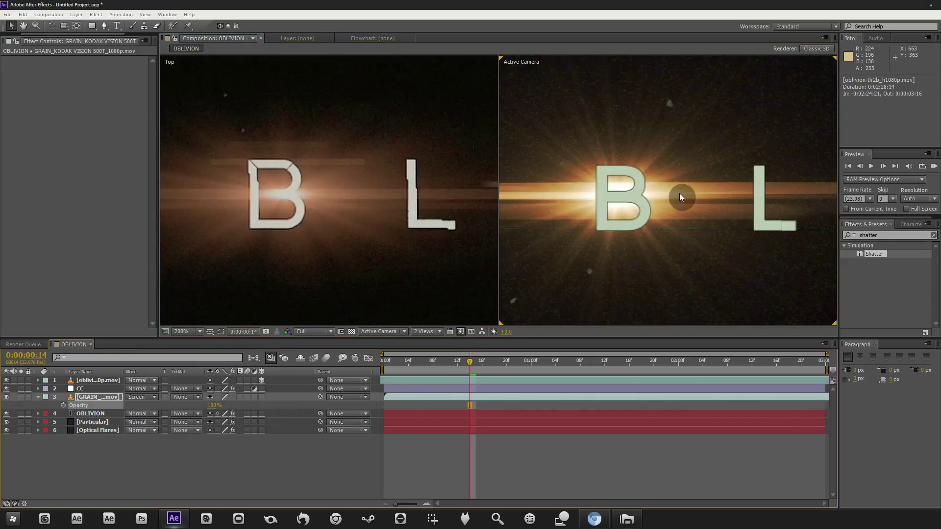
Set the grain layer's Opacity to 75%, checking the grain in the Active Camera view against the trailer.
drag(208, 406, 190, 413)
scroll(703, 225, down, 1)
drag(693, 245, 634, 220)
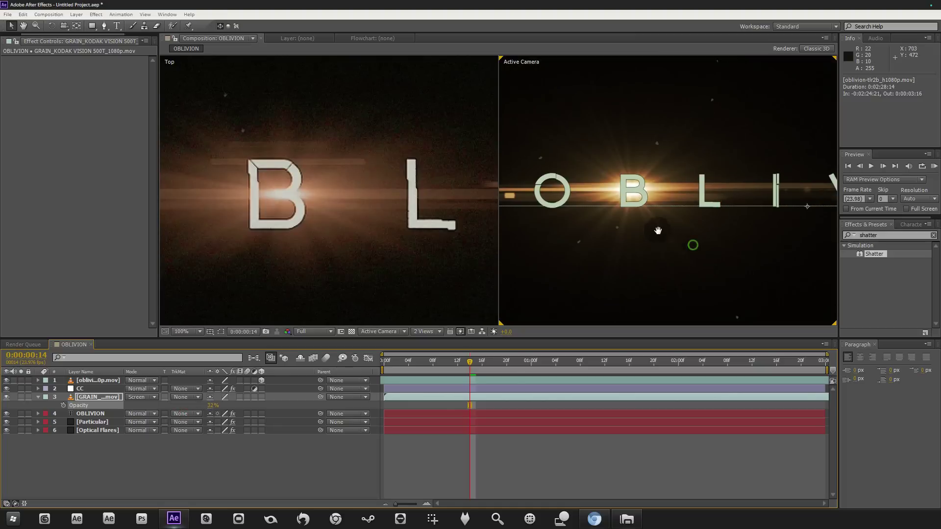
drag(209, 406, 223, 406)
scroll(679, 230, down, 2)
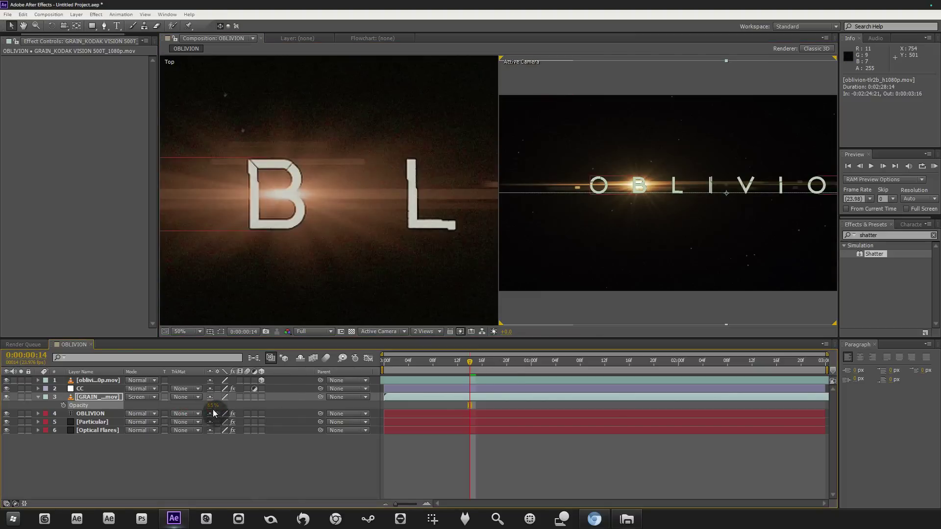
scroll(596, 223, up, 2)
scroll(405, 238, down, 3)
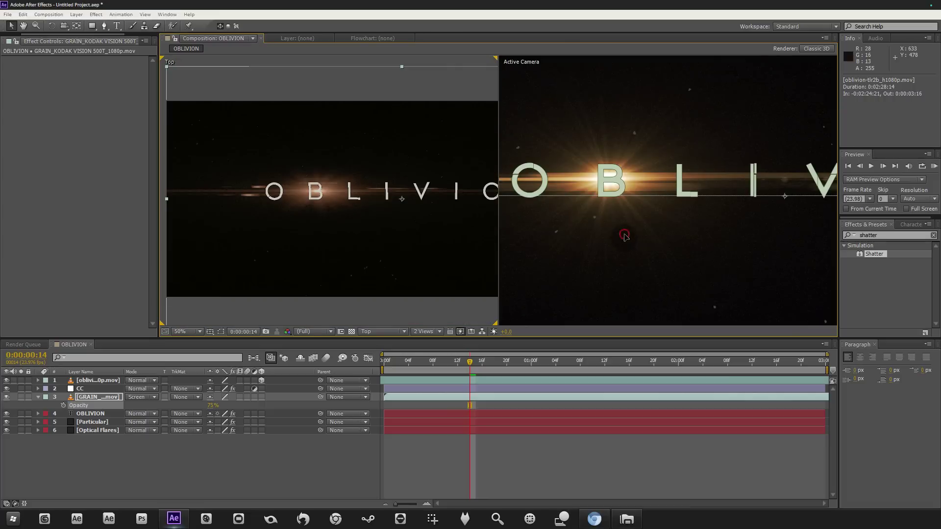
Compare the colour, glow and grain of the recreated title with the trailer title side by side.
click(624, 236)
scroll(624, 236, down, 2)
scroll(629, 240, down, 1)
scroll(628, 240, up, 1)
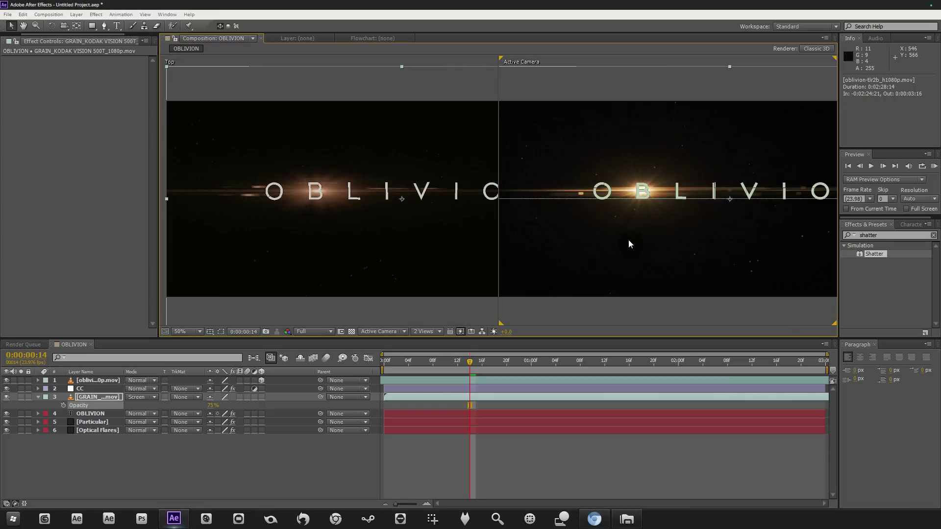
click(466, 236)
click(585, 247)
click(147, 206)
mouse_move(569, 220)
mouse_down()
mouse_move(494, 226)
mouse_move(570, 227)
mouse_up()
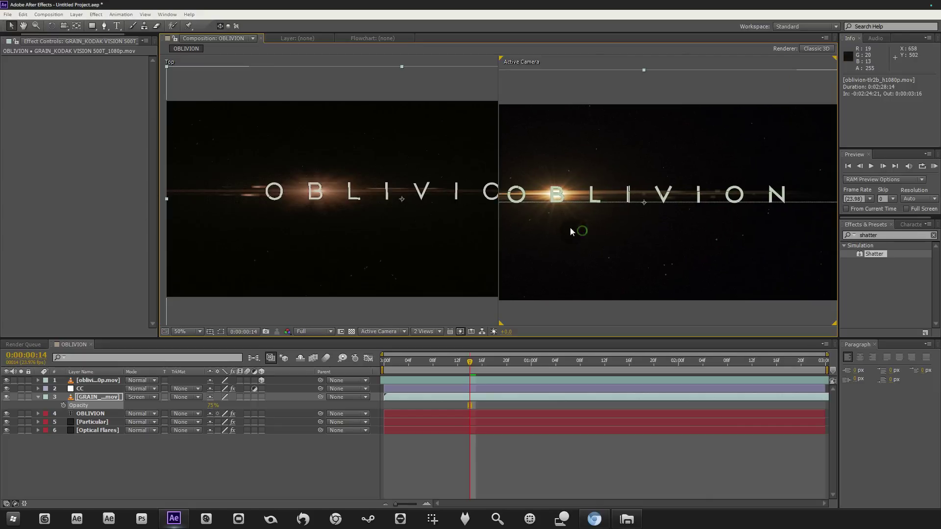
drag(459, 240, 420, 240)
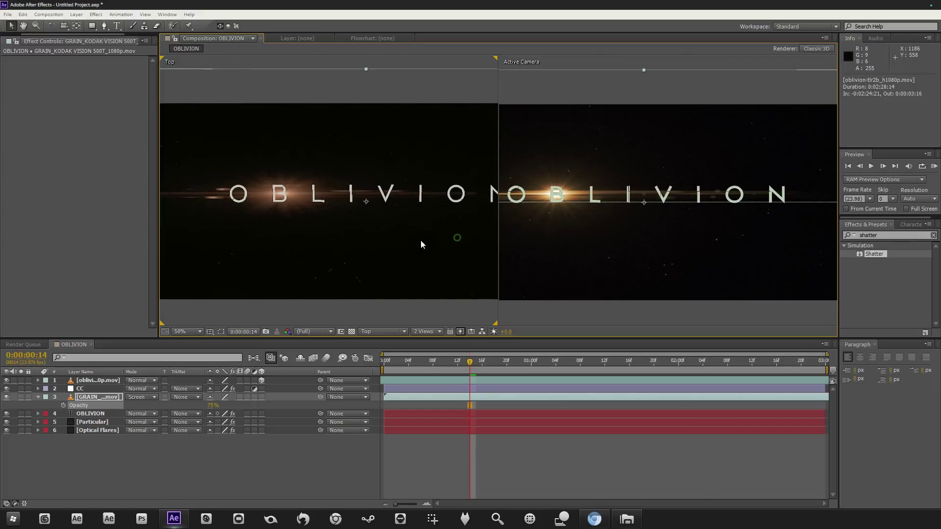
Create a new adjustment layer and apply the Add Grain effect to it.
click(80, 389)
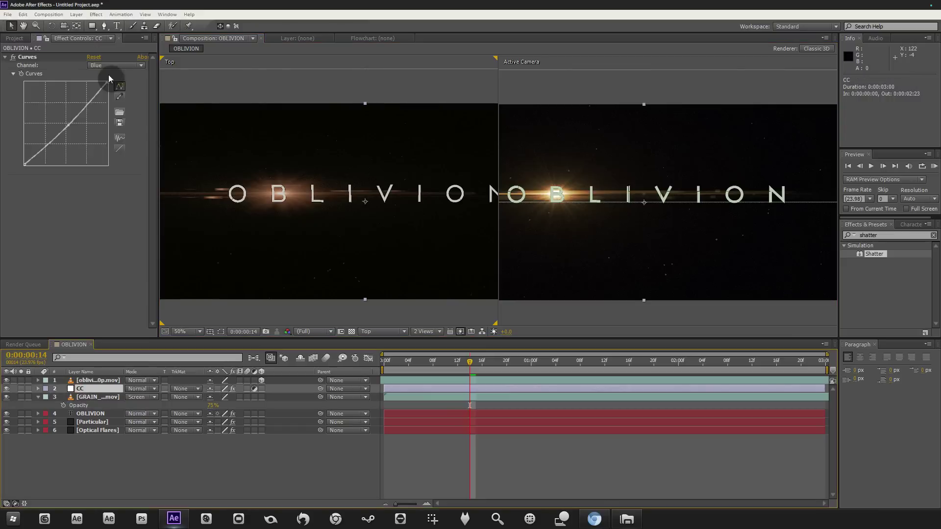
click(77, 14)
mouse_move(90, 26)
click(249, 92)
click(96, 14)
click(172, 352)
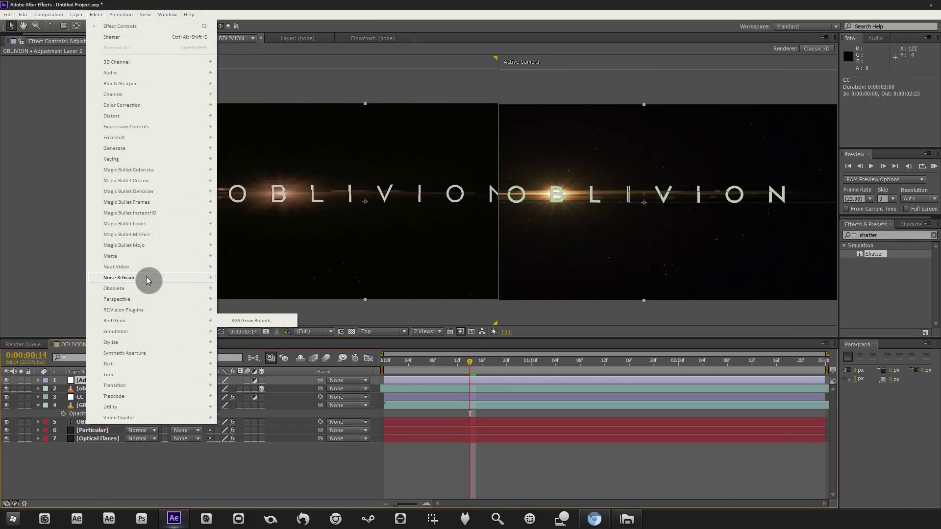
click(149, 257)
click(248, 278)
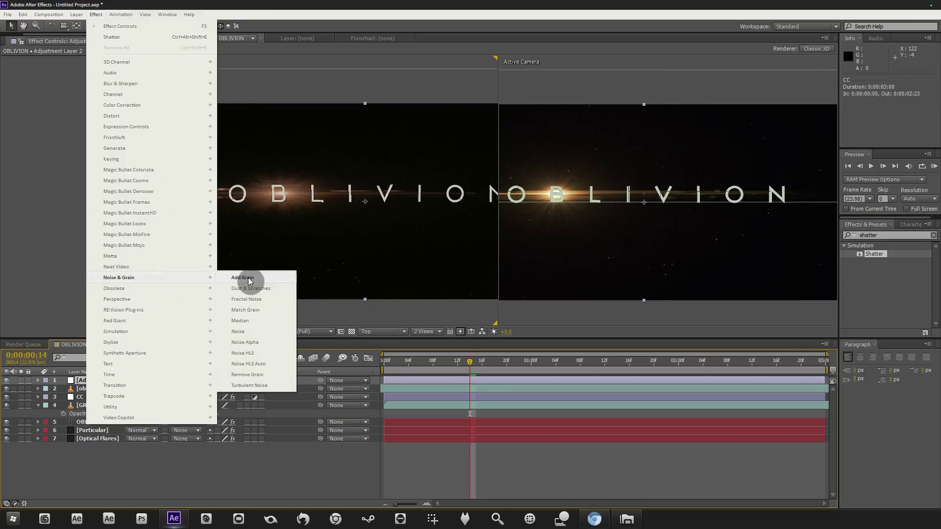
Set the Add Grain effect's viewing mode to Final Output and its grain Size to 0.
click(116, 70)
click(152, 4)
click(113, 72)
click(119, 96)
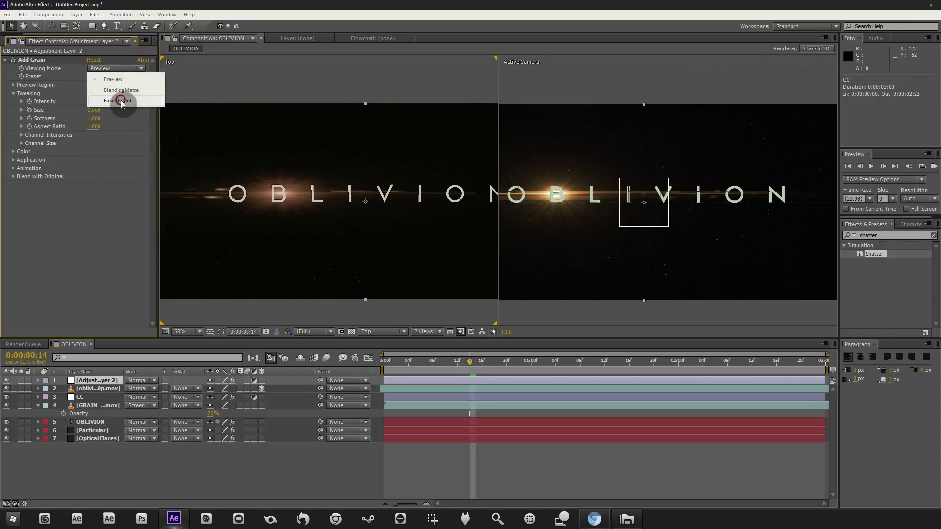
click(108, 113)
click(98, 109)
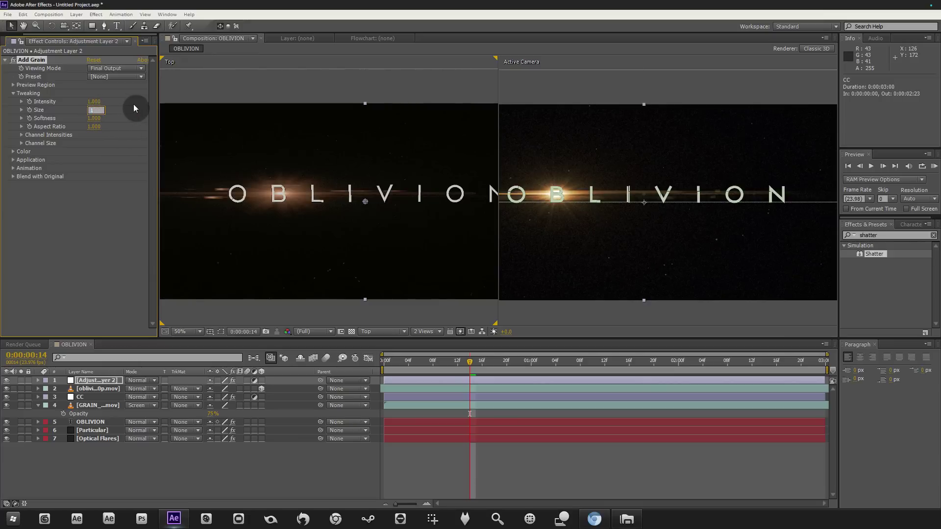
text(0)
click(133, 105)
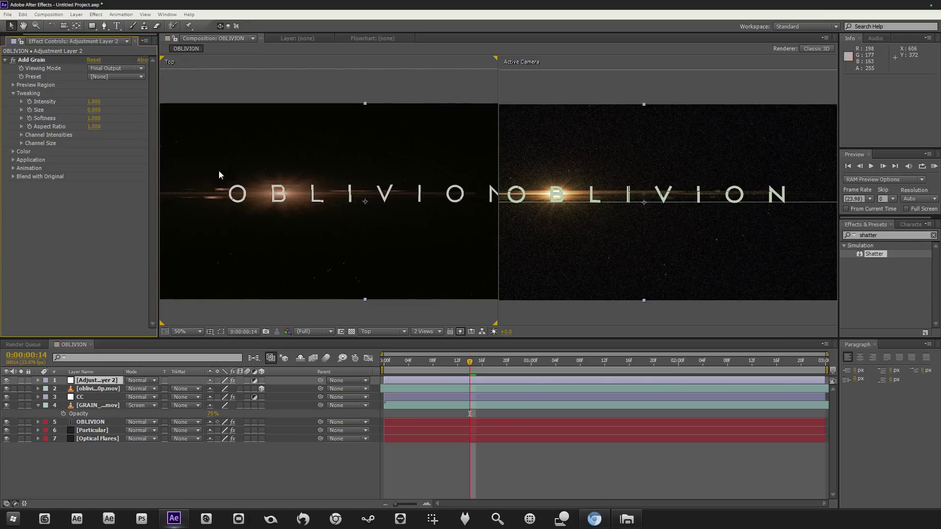
Set the Add Grain Intensity to 0.2 and inspect the grain around the title in the Active Camera view.
click(94, 101)
text(0.2)
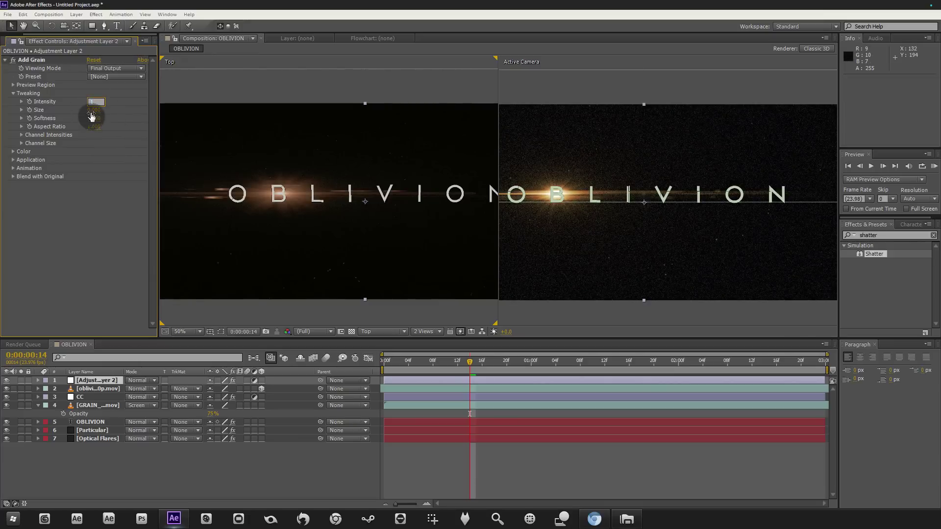
key(Return)
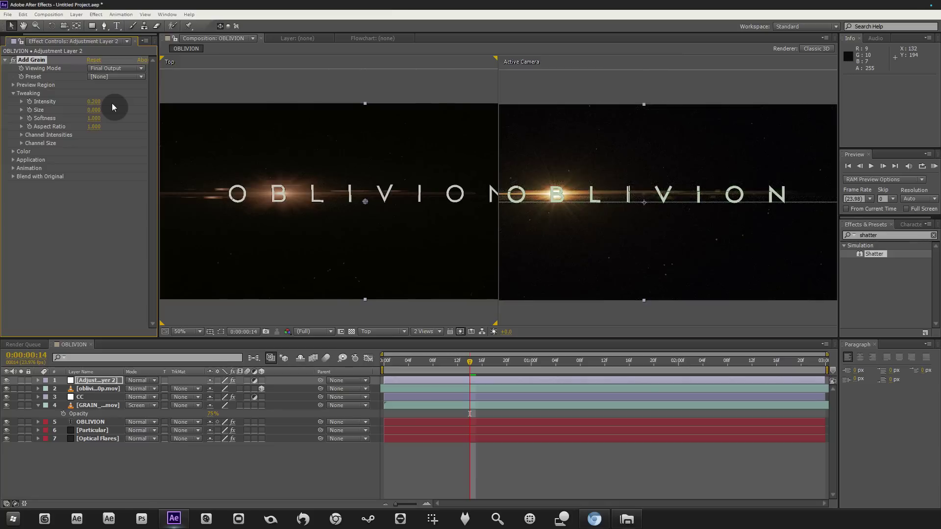
scroll(592, 206, up, 1)
drag(563, 207, 792, 210)
scroll(693, 215, up, 1)
scroll(683, 207, down, 2)
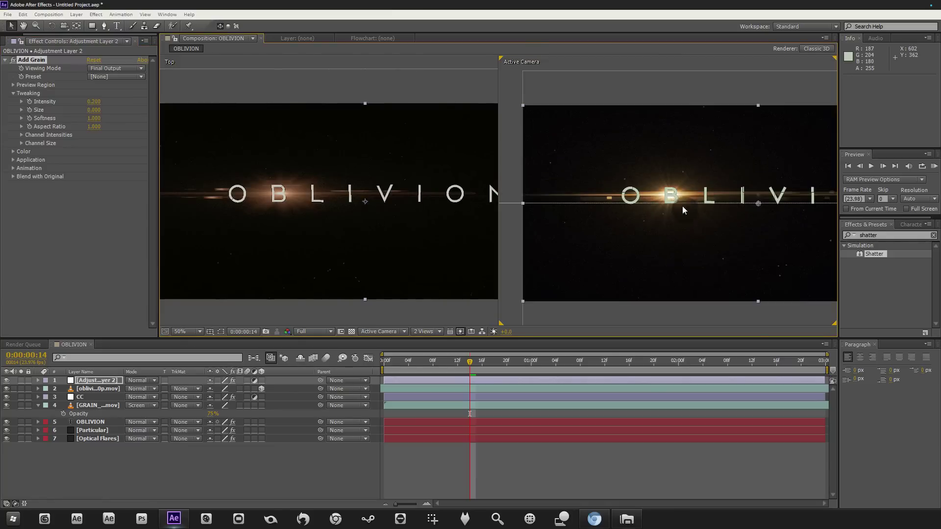
drag(683, 207, 631, 215)
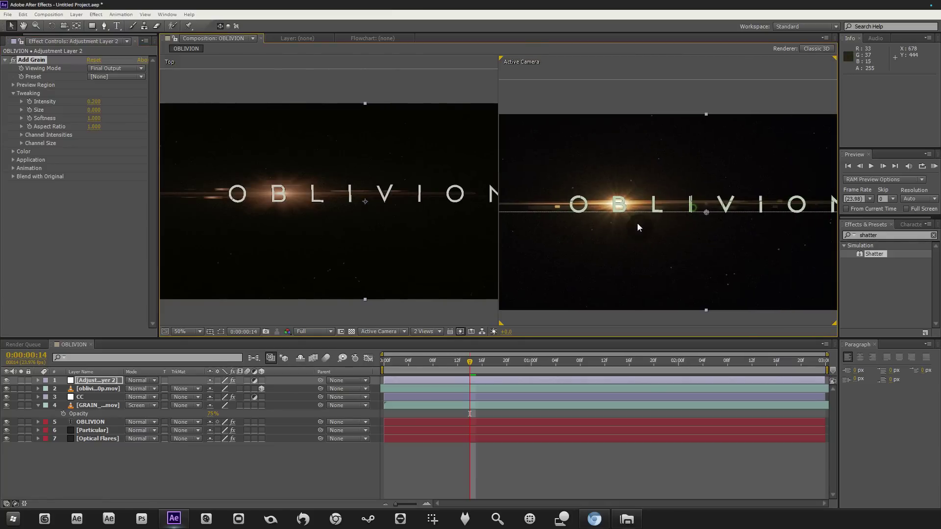
Delete the adjustment layer that carries the Add Grain effect.
click(32, 60)
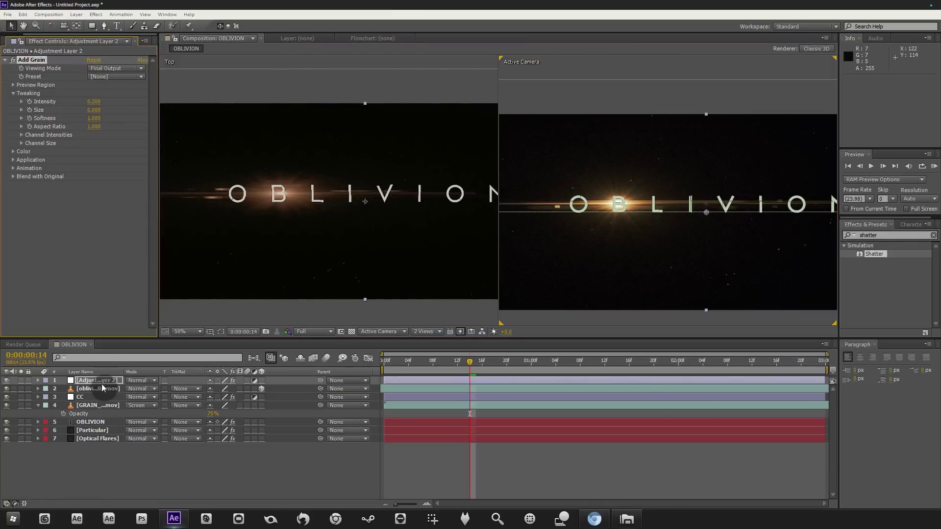
click(102, 383)
key(Delete)
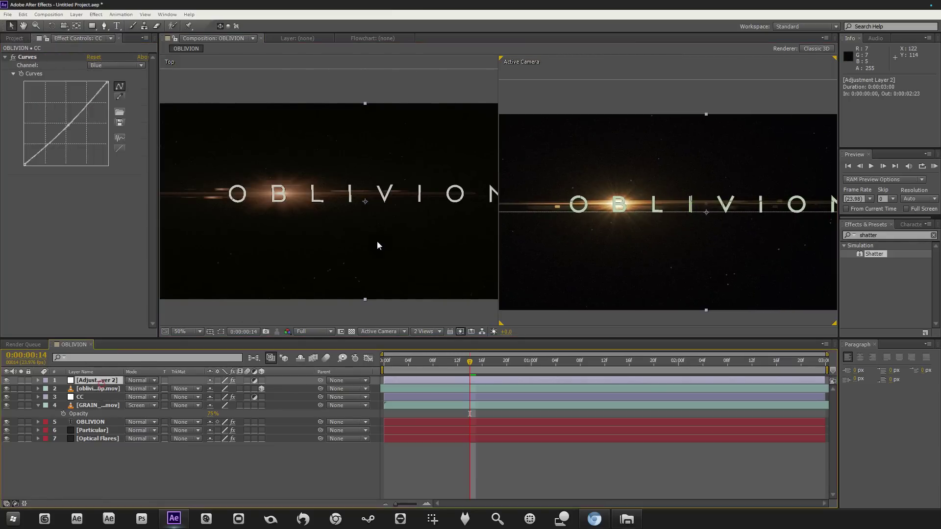
Compare the two titles side by side and switch the composition viewer to a single Active Camera view.
drag(595, 210, 596, 195)
scroll(596, 195, down, 2)
click(445, 201)
scroll(446, 201, down, 2)
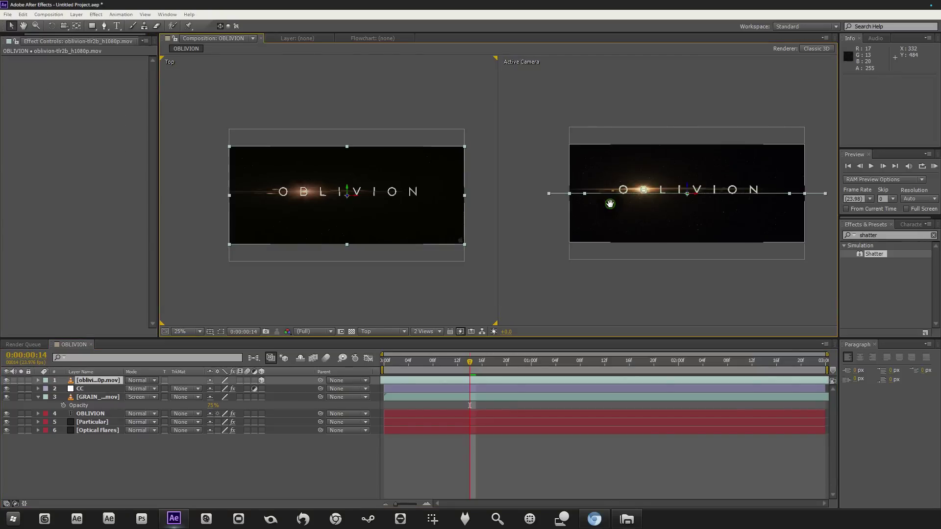
scroll(607, 207, up, 2)
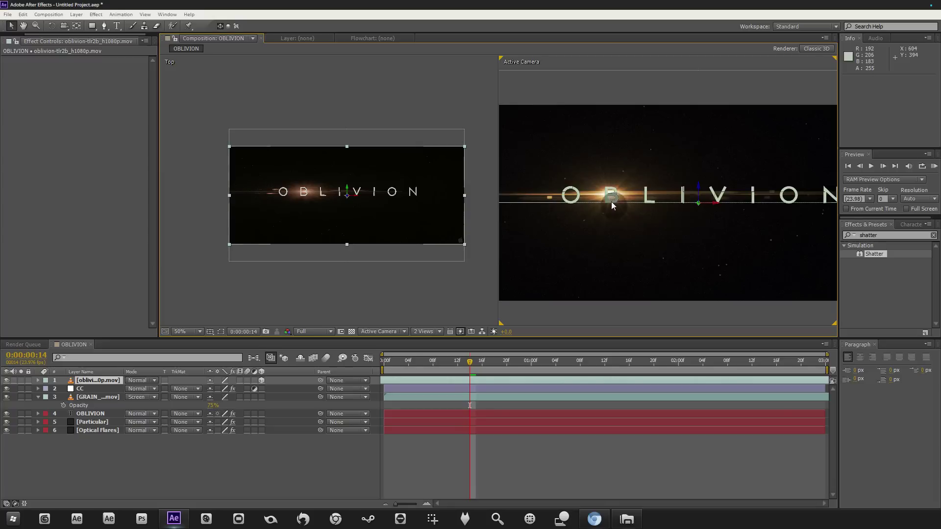
key(ctrl+Down)
click(426, 330)
click(450, 344)
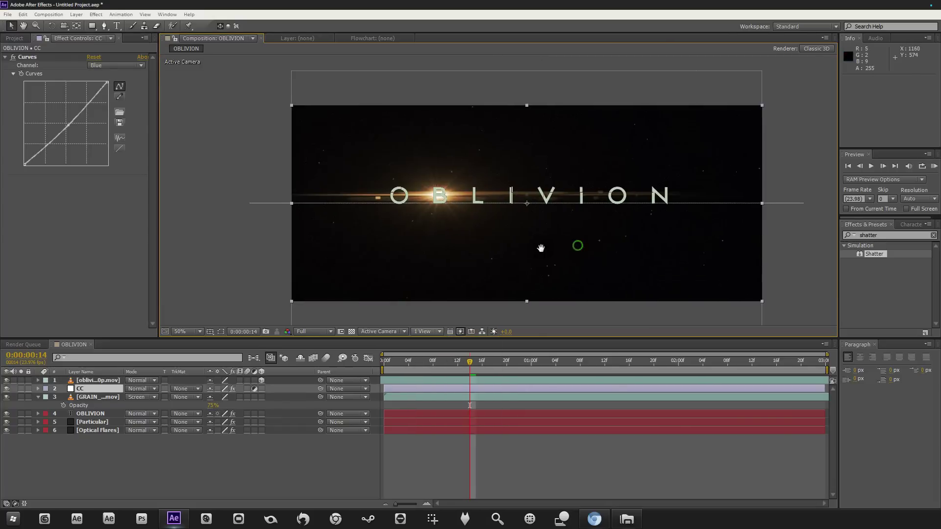
Keyframe the Optical Flares Center Position from the first frame, moving its X value to about 1059 at 0:00:02:23.
key(Home)
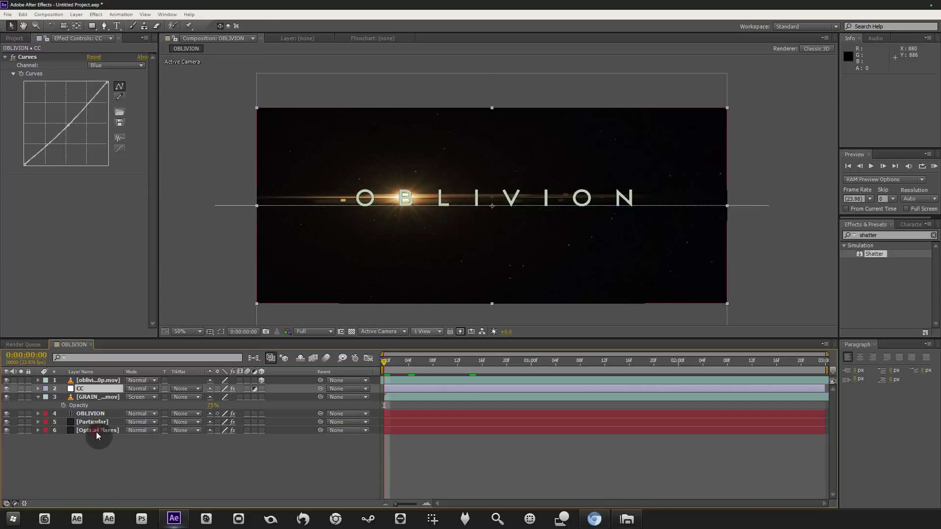
click(96, 431)
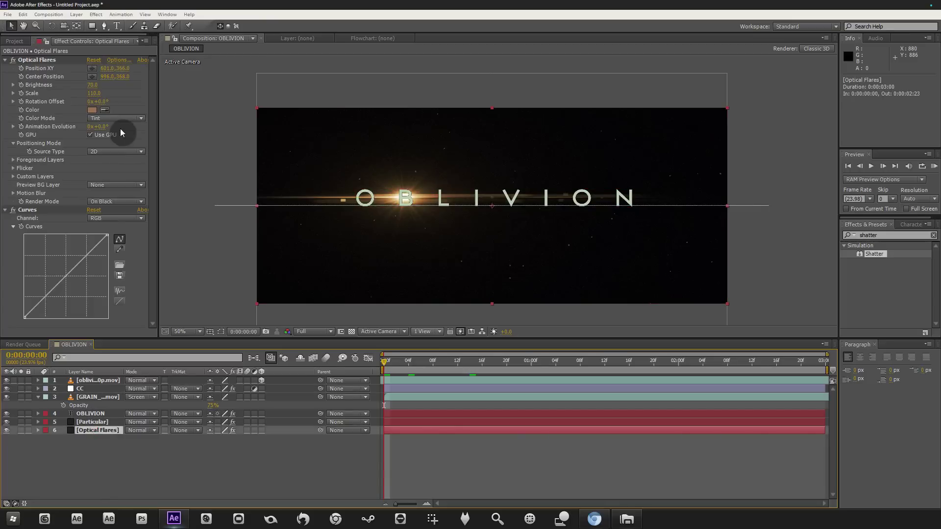
click(21, 77)
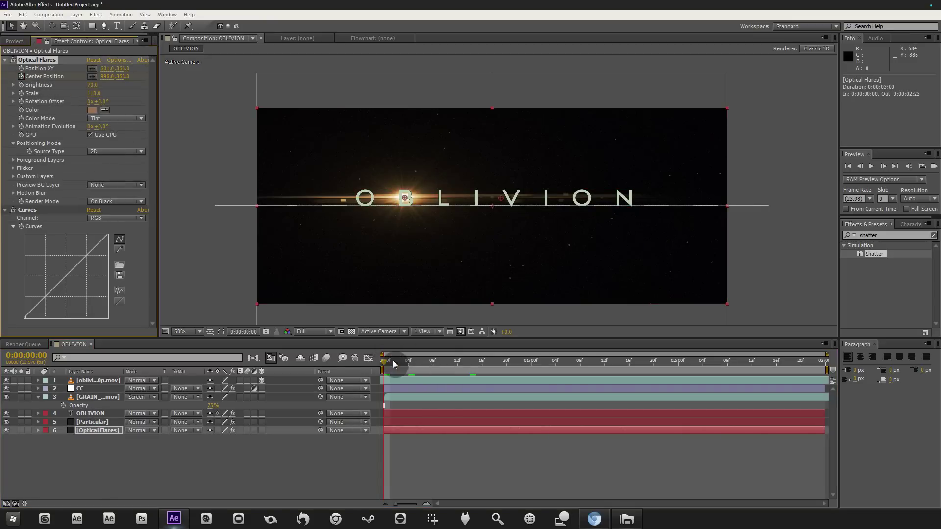
drag(689, 373, 837, 360)
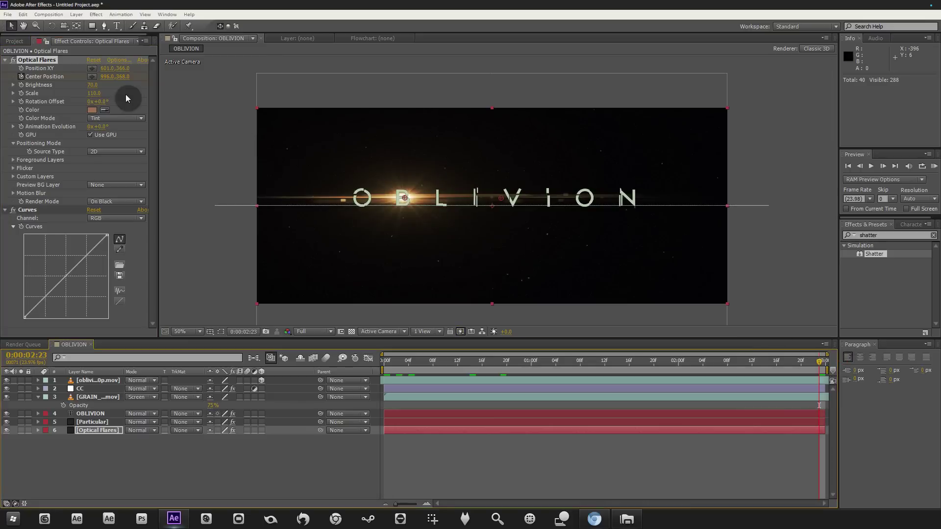
drag(122, 81, 186, 108)
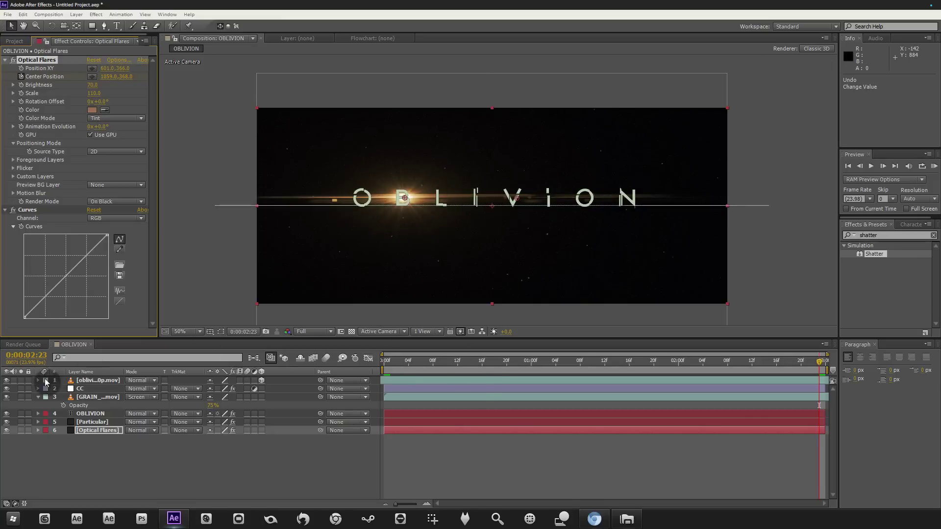
Hide the trailer footage layer and play a preview of the finished OBLIVION title.
click(6, 381)
key(space)
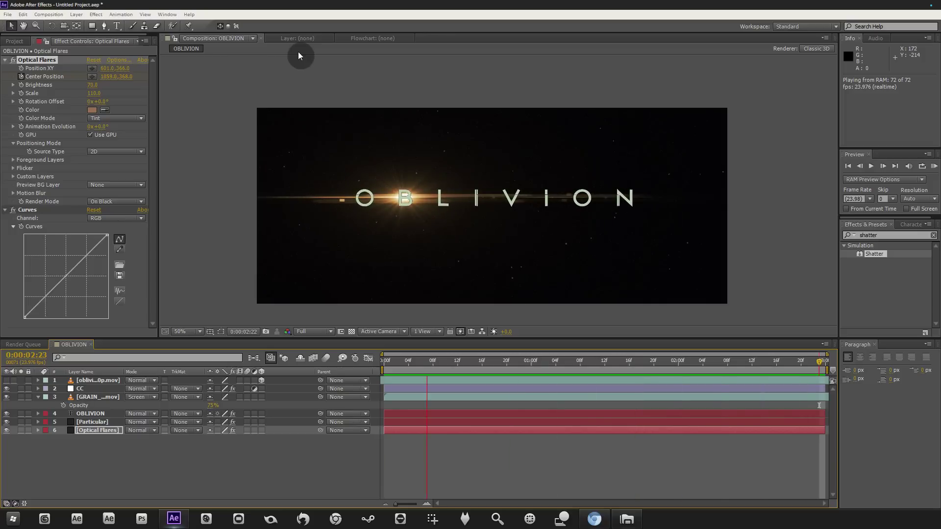
key(space)
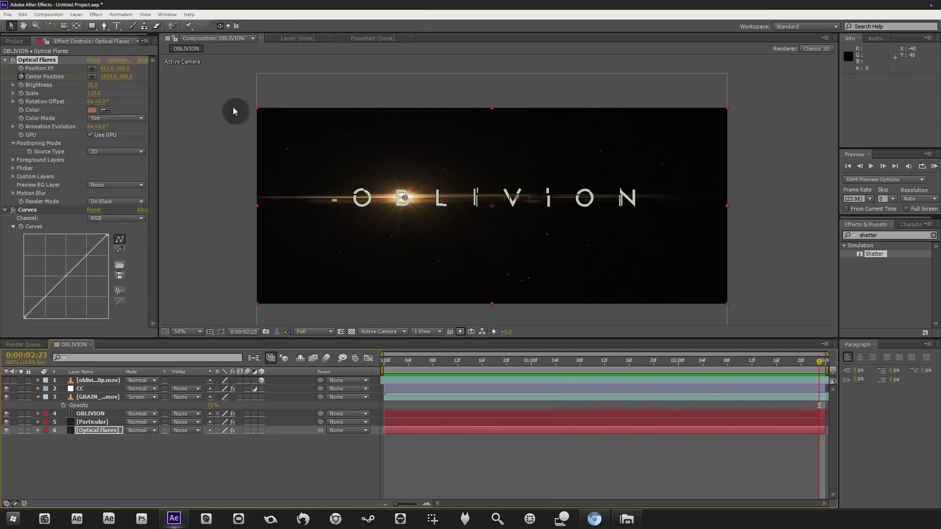
Duplicate the OBLIVION composition and rename the copy PRESENTS.
click(14, 41)
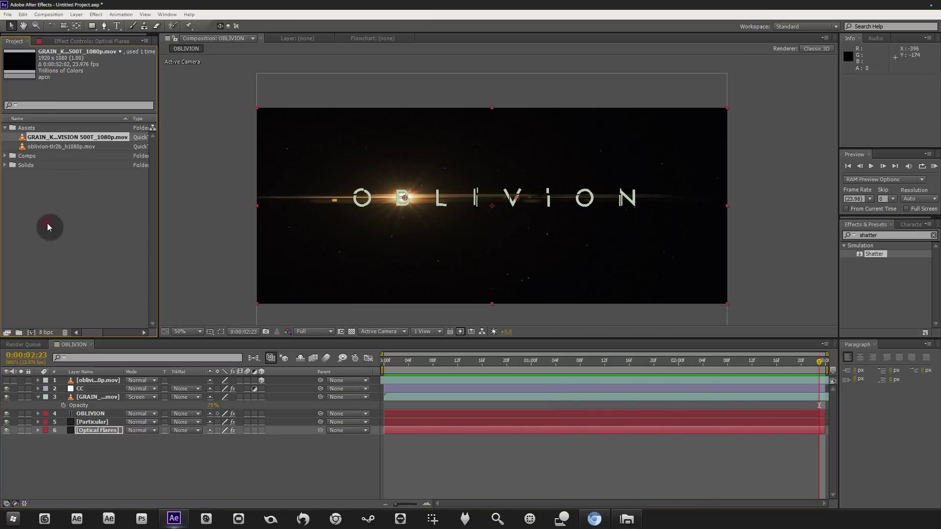
click(5, 157)
click(54, 167)
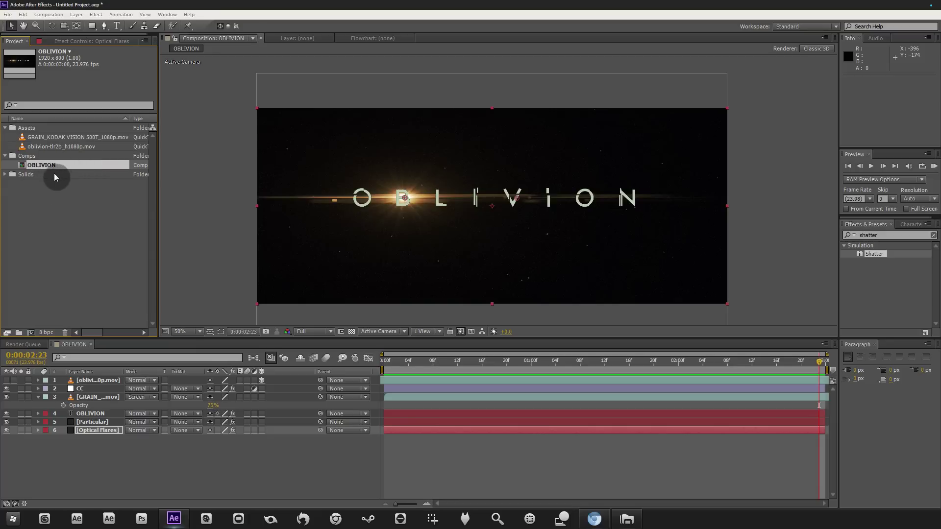
key(ctrl+d)
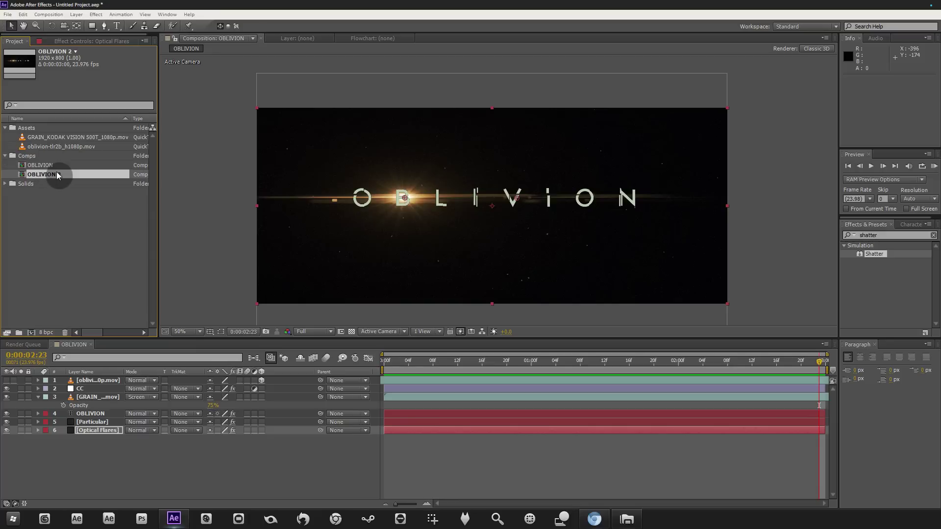
key(Return)
text(PRESENTS)
key(Return)
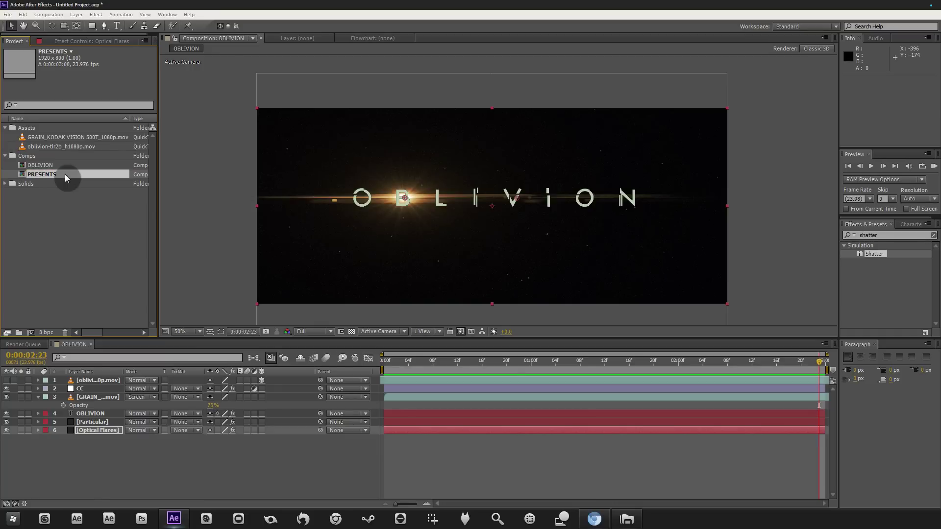
Open the PRESENTS composition and replace its title text with PRESENTS.
double_click(31, 174)
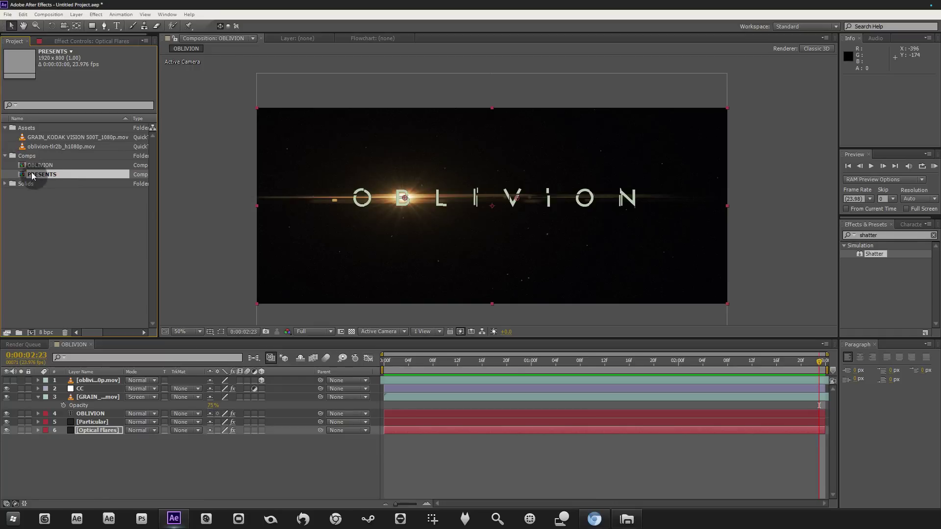
click(117, 26)
drag(361, 197, 683, 211)
text(PRESENTS)
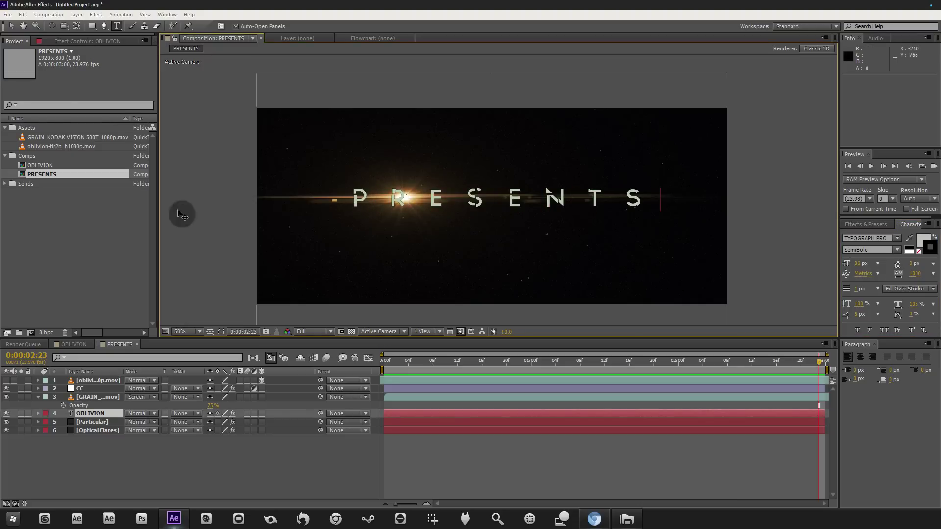
click(10, 26)
key(Caps_Lock)
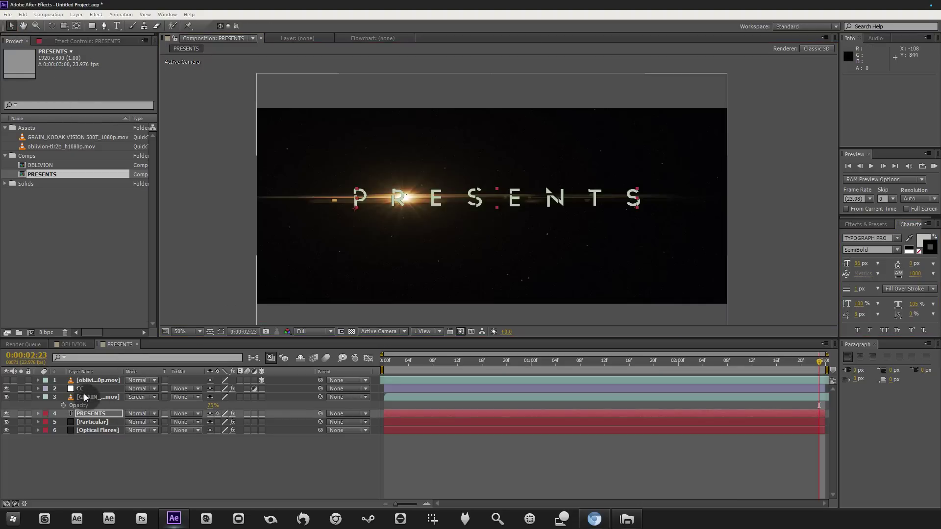
Move the optical flare to 969, 370 between the S and E of PRESENTS and review it at 0:00:01:04.
click(96, 431)
click(42, 40)
click(36, 59)
drag(398, 203, 494, 197)
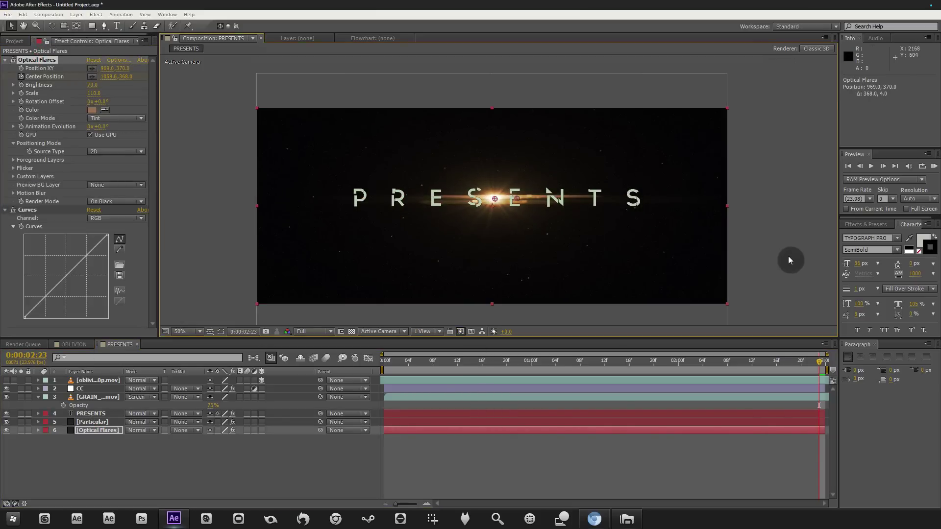
drag(395, 364, 557, 359)
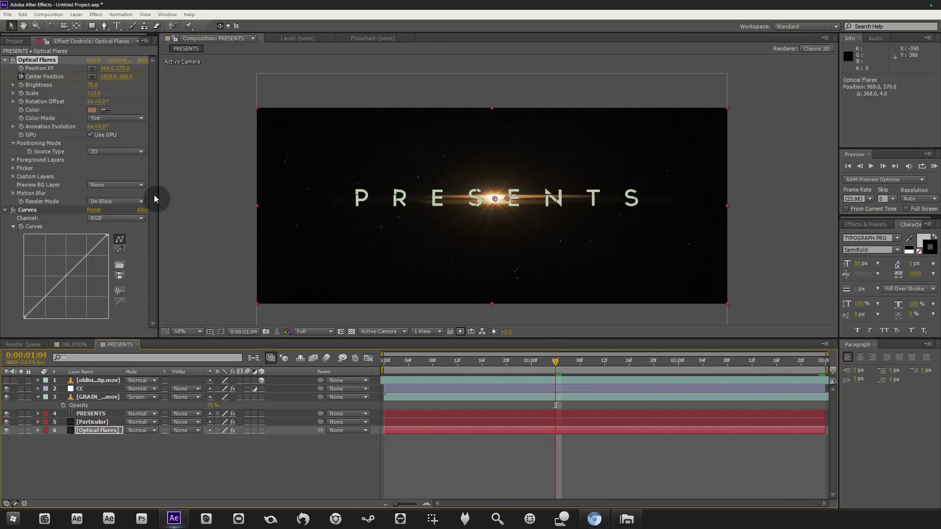
Duplicate the PRESENTS composition and rename the copy COMPANY.
click(15, 41)
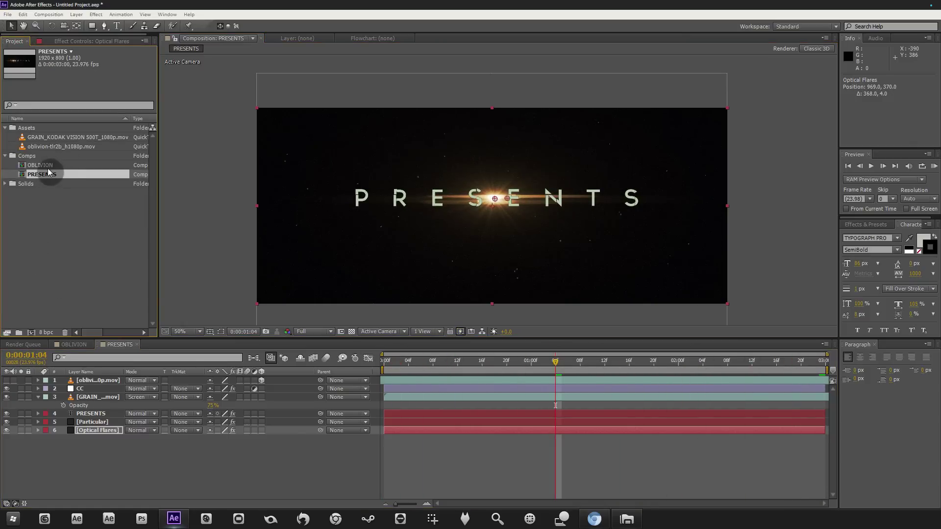
key(ctrl+d)
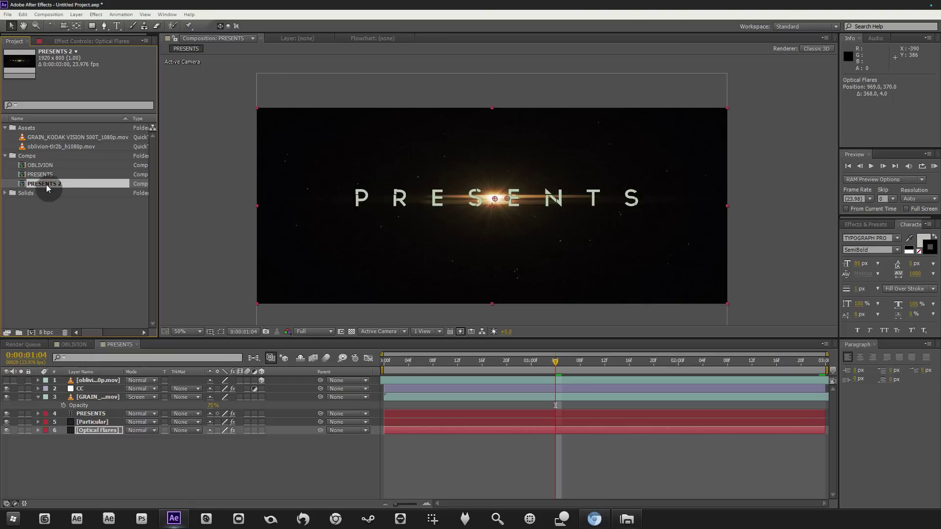
key(Return)
text(COMPANY)
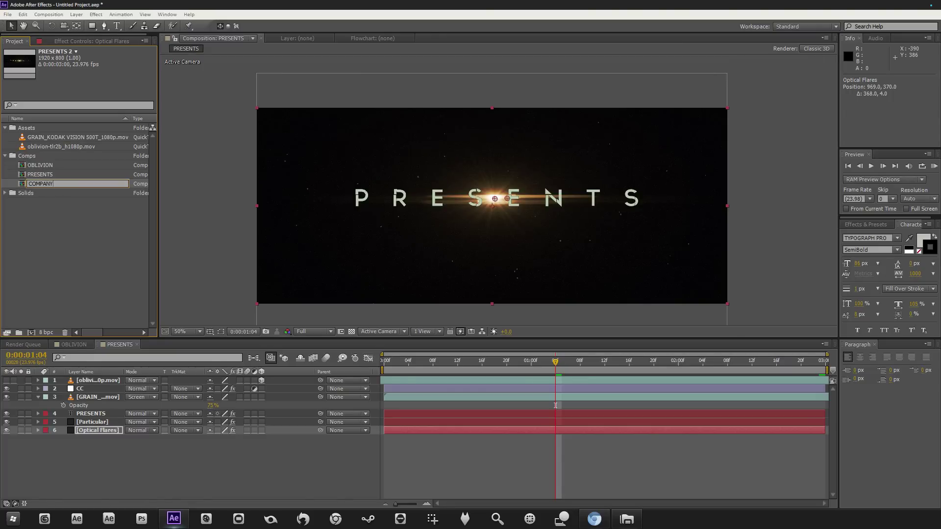
key(Return)
click(84, 167)
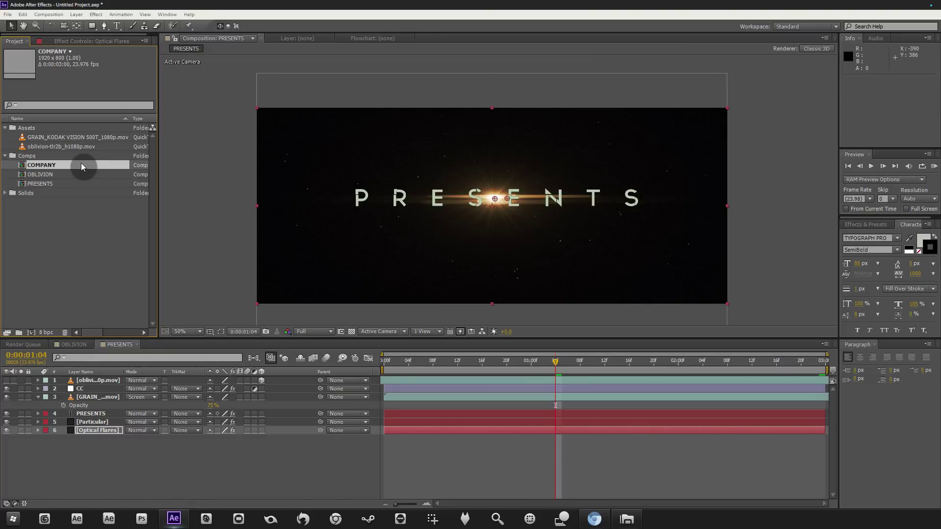
Open the COMPANY composition and replace its title text with COMPANY.
double_click(81, 167)
click(116, 26)
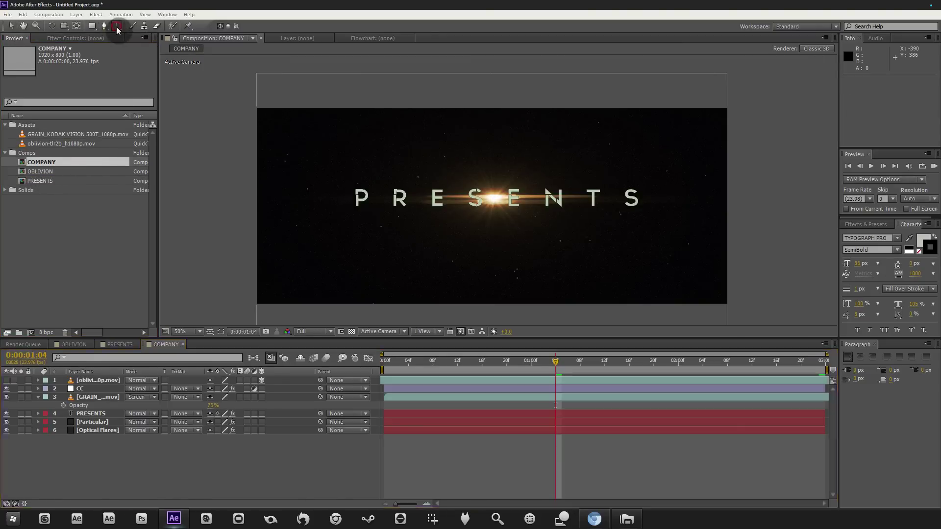
click(386, 193)
key(ctrl+z)
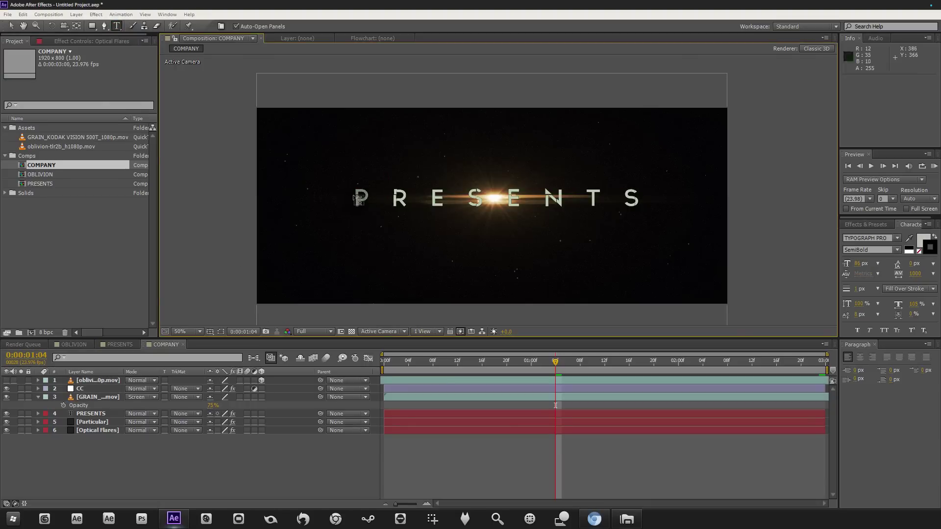
drag(354, 195, 838, 198)
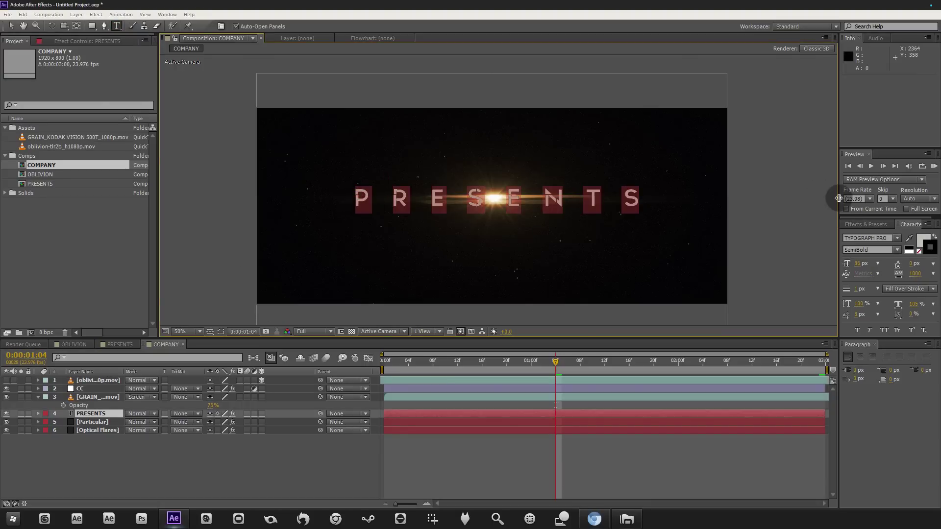
text(COMPANY)
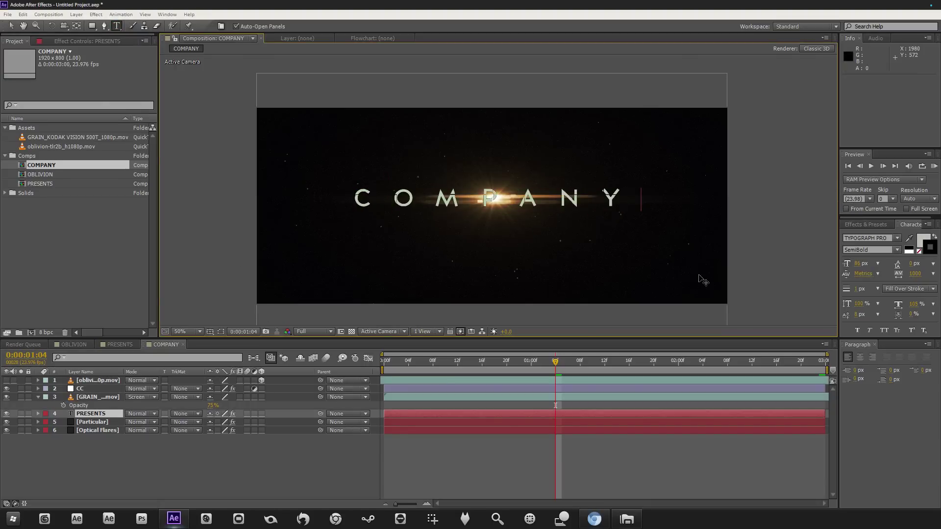
Show the title/action safe guides in the COMPANY composition and finish editing the title text.
click(209, 332)
click(236, 343)
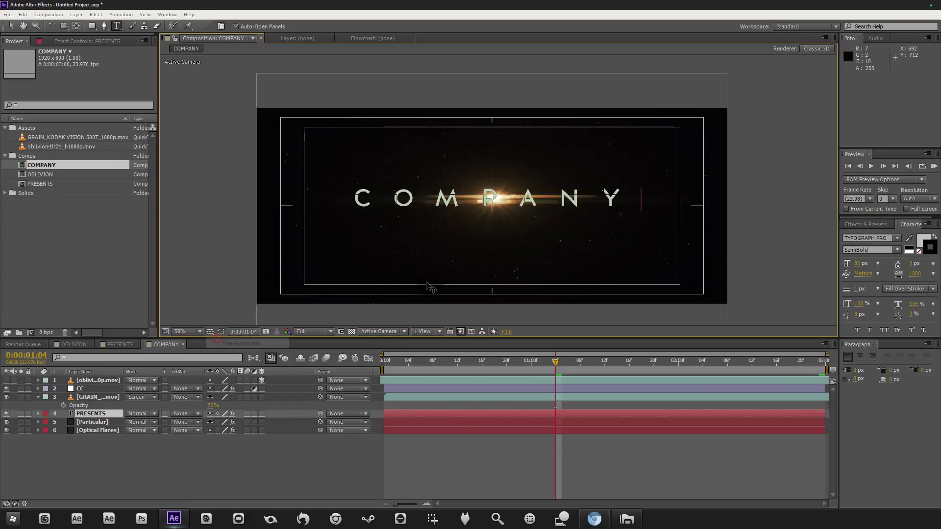
click(11, 25)
click(338, 59)
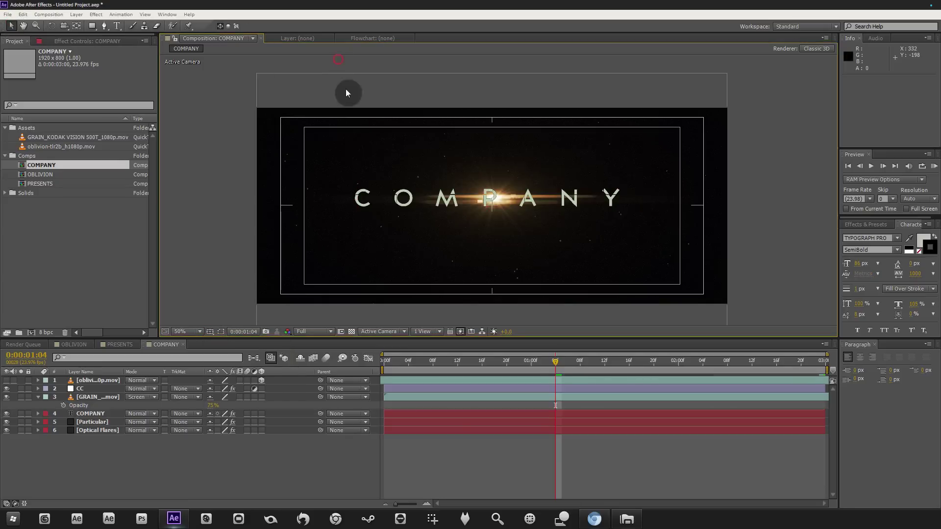
Create a new 1920 x 800 composition at 23.976 fps with a duration of 0:00:10:00.
click(44, 15)
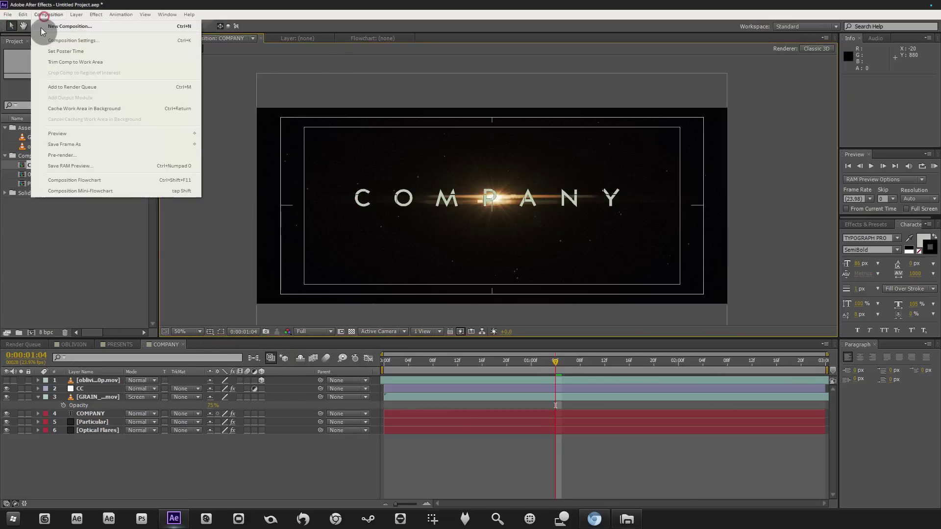
click(68, 27)
click(429, 302)
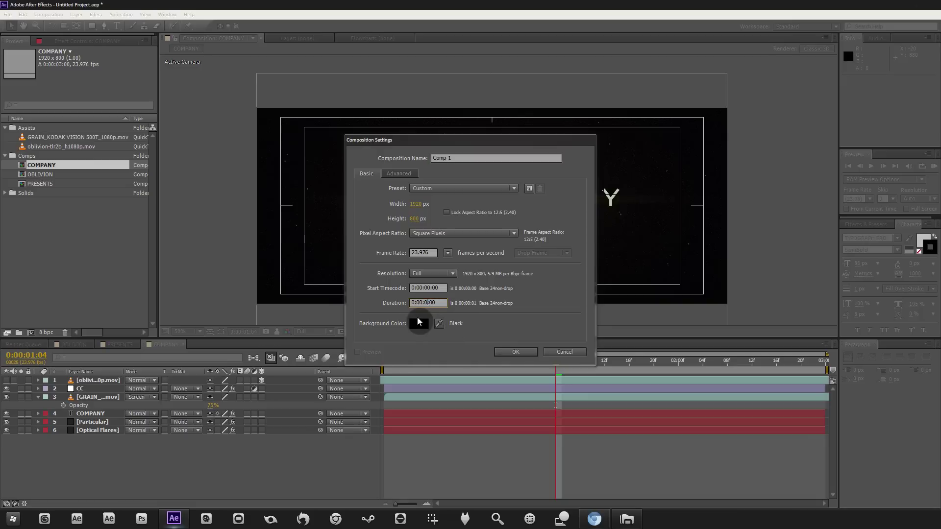
click(515, 352)
key(Caps_Lock)
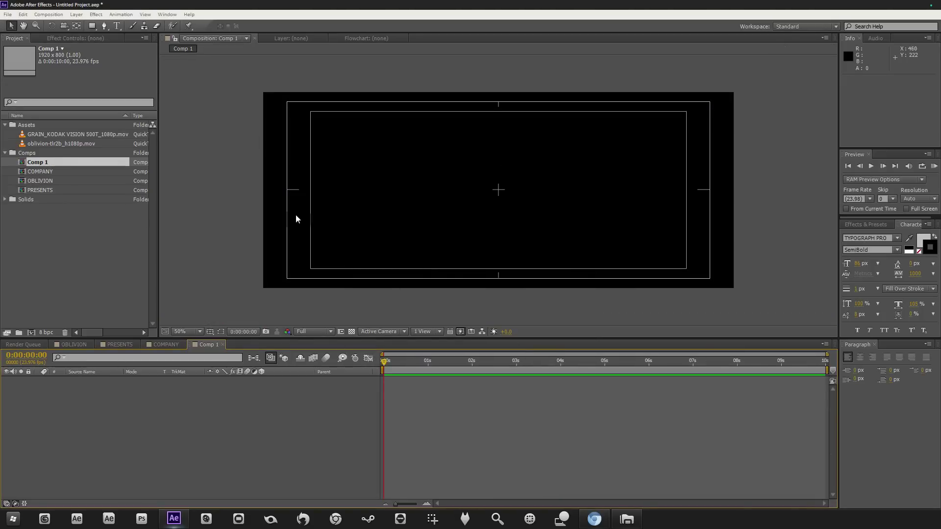
Add the COMPANY, OBLIVION and PRESENTS compositions together as layers in the new composition's timeline.
click(50, 171)
shift+click(46, 190)
drag(62, 253, 105, 389)
click(195, 436)
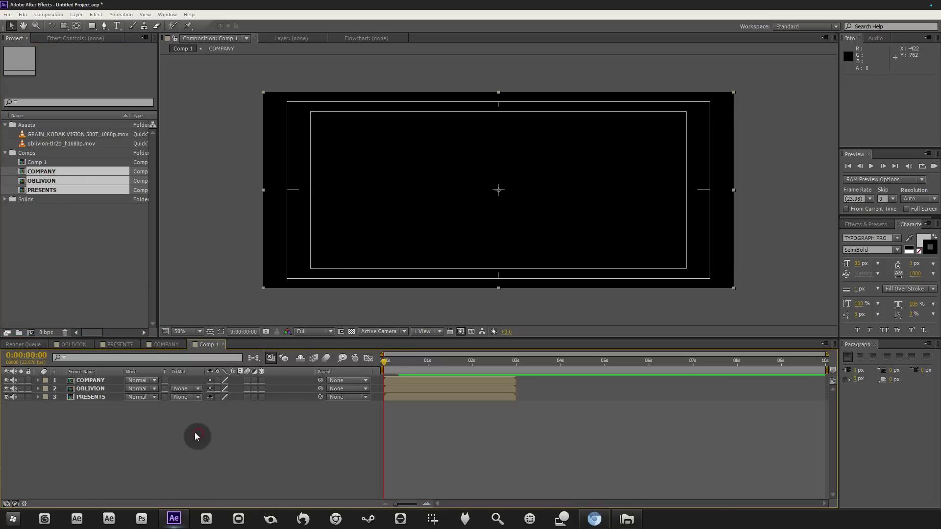
Order the layers COMPANY, PRESENTS, OBLIVION and stagger them back to back, starting at 0, 3 and 6 seconds.
click(85, 380)
drag(419, 397, 771, 407)
drag(93, 389, 109, 407)
Preview the COMPANY title at 0:00:02:18 and hide the title/action safe guides.
drag(424, 361, 505, 363)
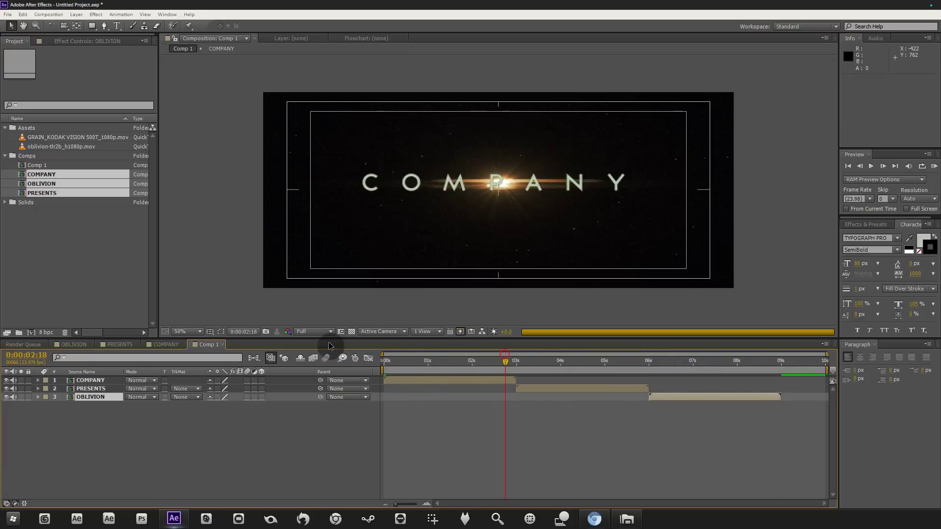
click(211, 332)
click(217, 342)
Rename the combined composition Render in its composition settings.
click(52, 25)
click(49, 15)
click(54, 39)
text(Render)
key(Return)
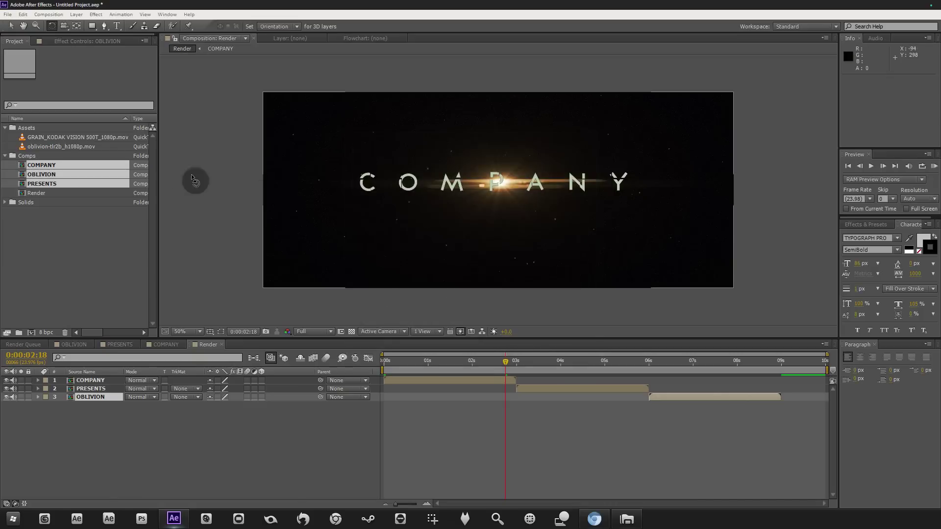
Switch back to the Selection tool and collapse the Assets and Comps folders in the project.
click(64, 228)
click(14, 25)
click(5, 127)
click(4, 137)
Scrub the Render timeline to 0:00:01:16 to review the COMPANY title, and minimize the program to the desktop.
click(554, 361)
drag(565, 363, 458, 361)
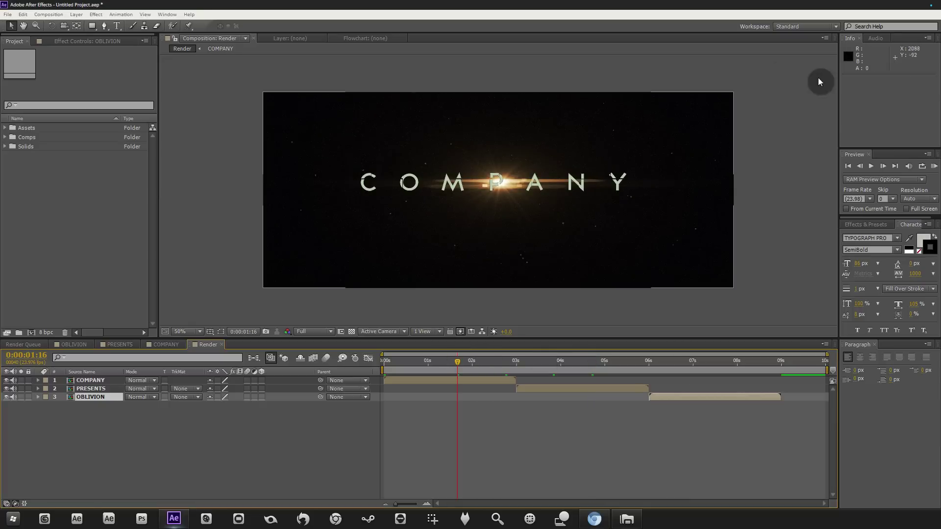
click(901, 6)
click(759, 85)
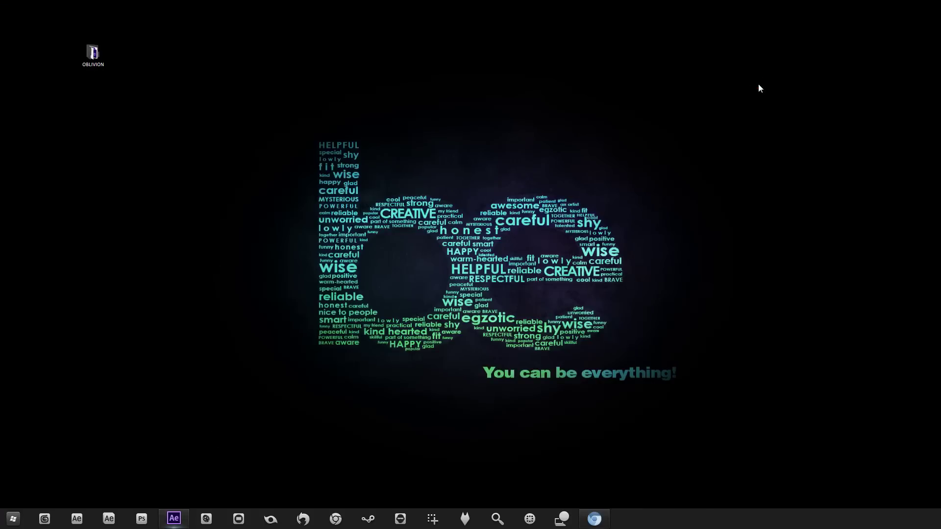